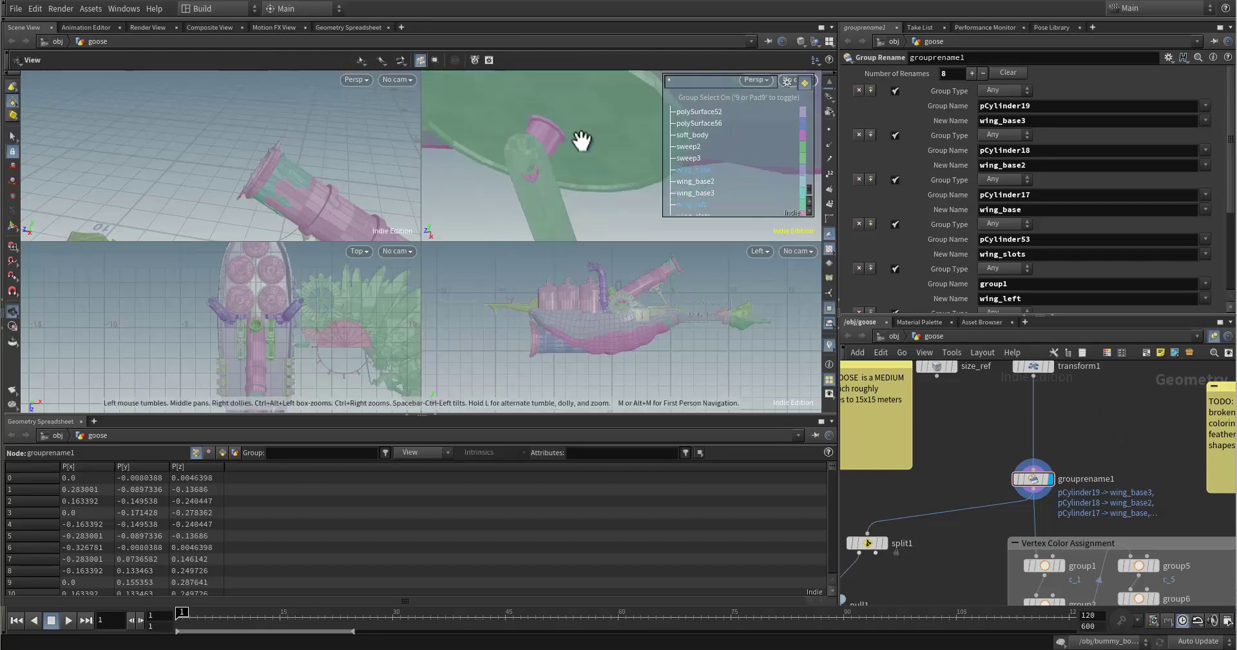
Add renames mapping pCylinder49 and polySurface44 to wing_base_joint.
middle_drag(580, 132, 536, 143)
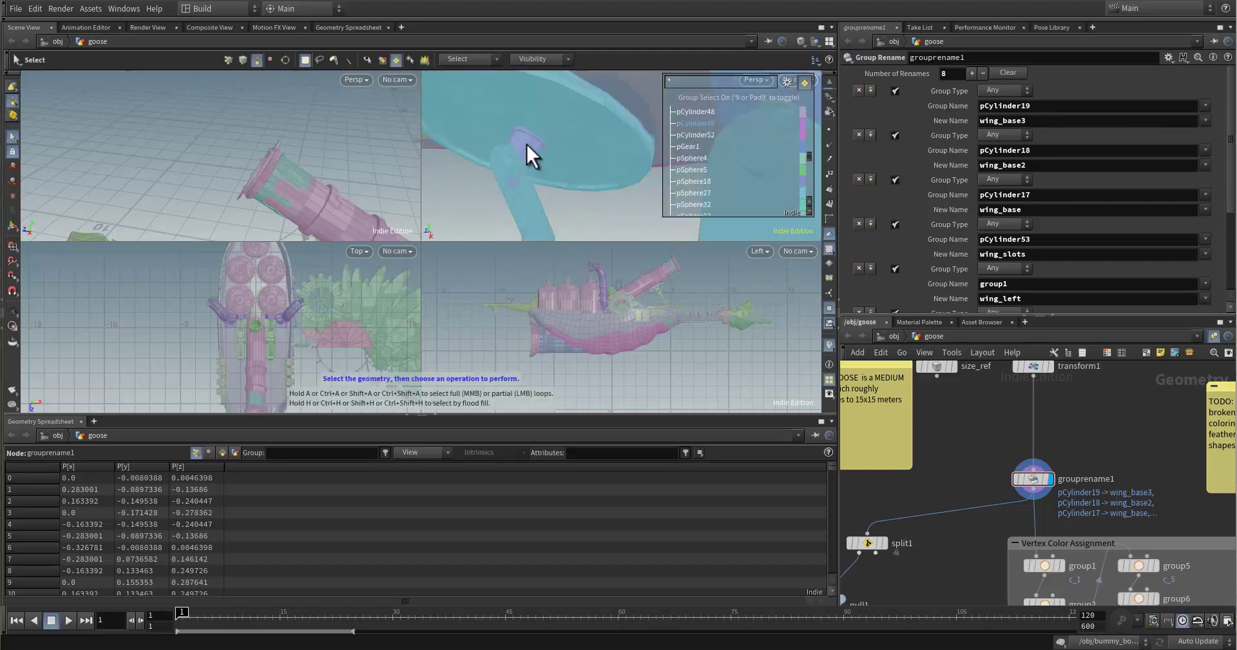
click(871, 90)
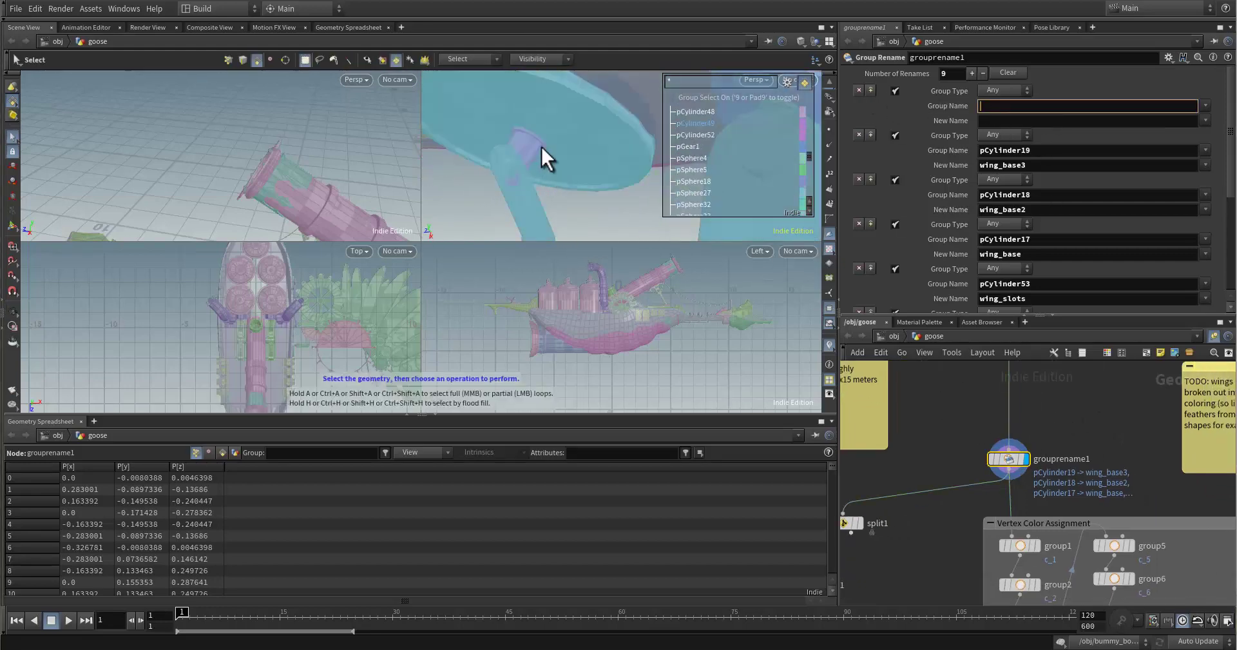
text(pCylinder49)
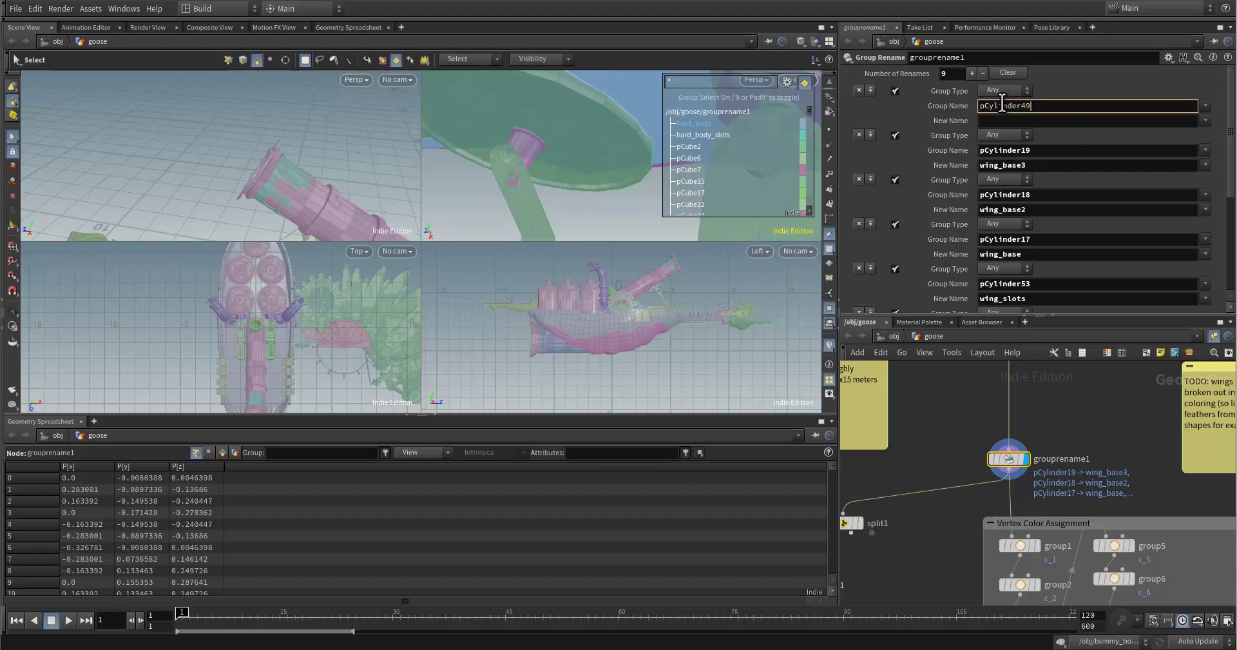
click(1000, 120)
text(wing_base_joint)
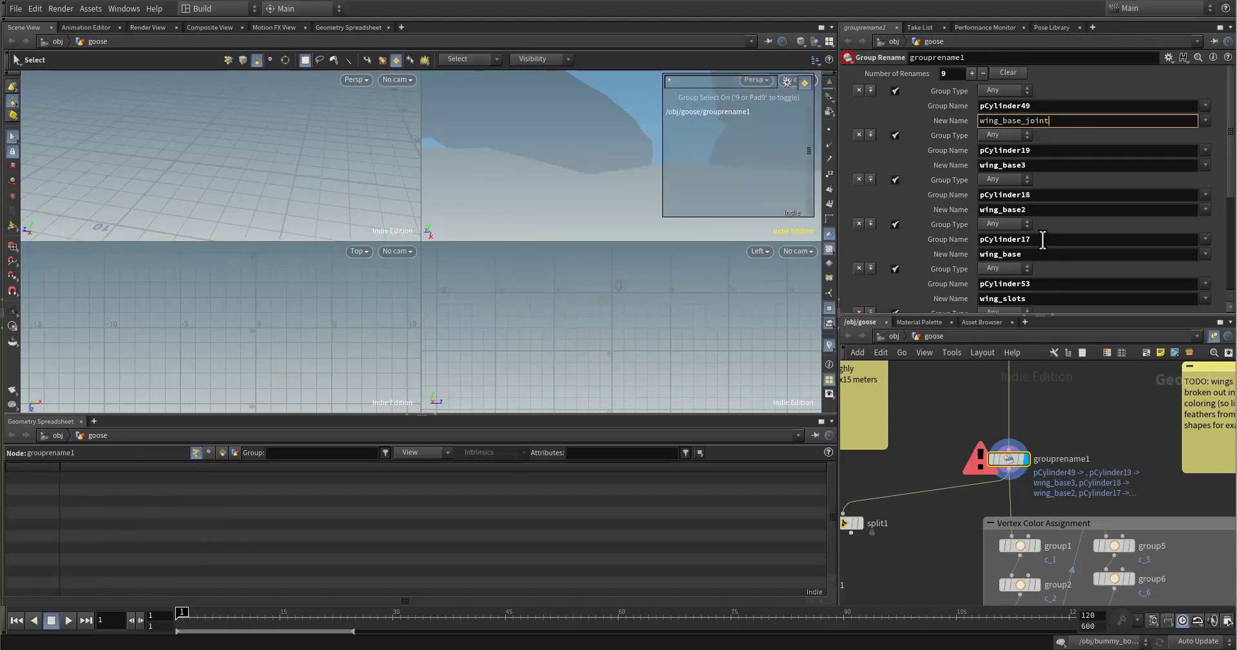
key(Return)
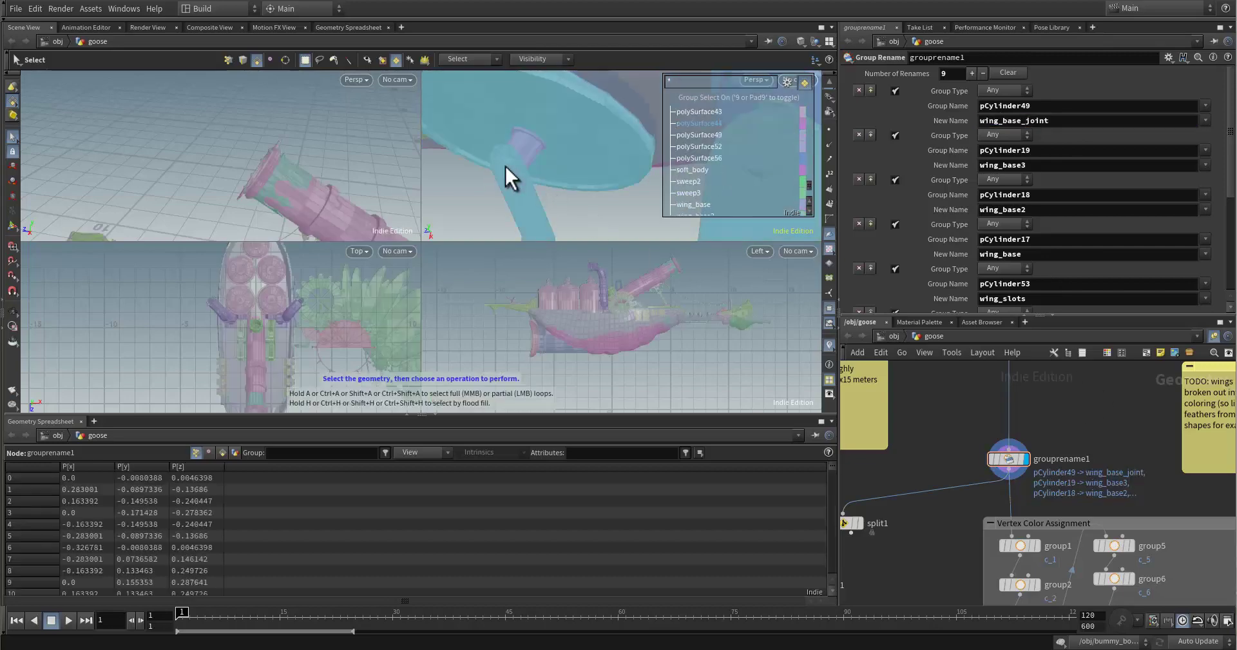
click(870, 90)
text(pCylinder44)
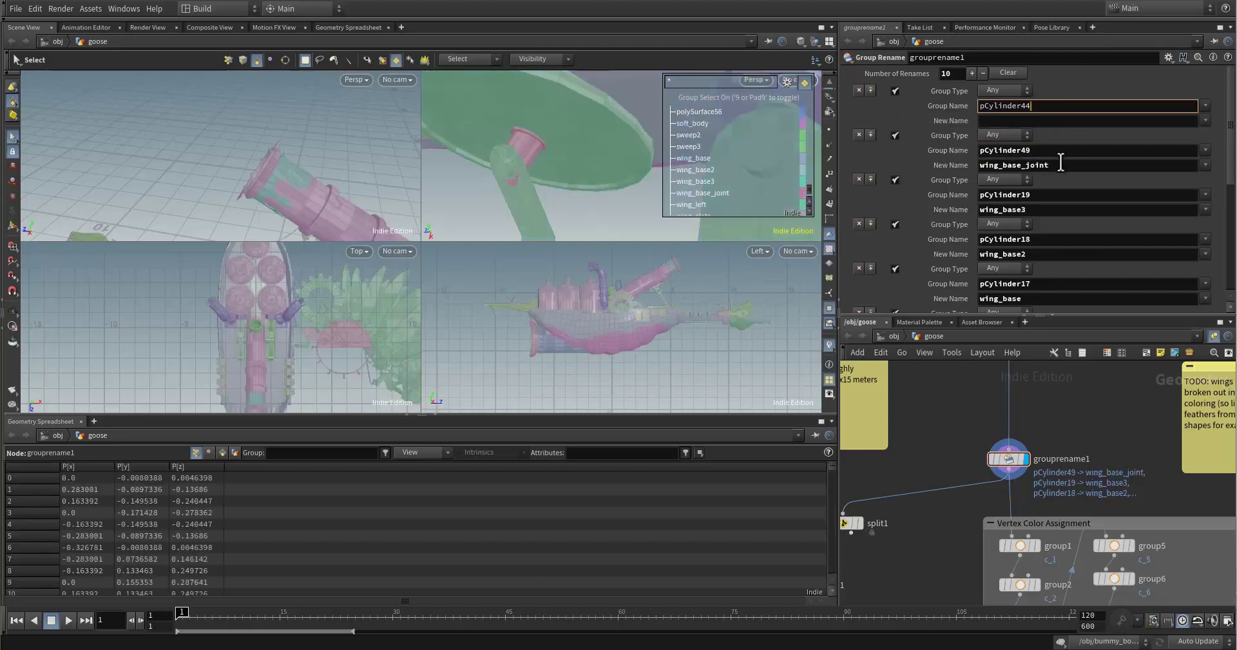
key(Return)
middle_click(1003, 123)
key(Return)
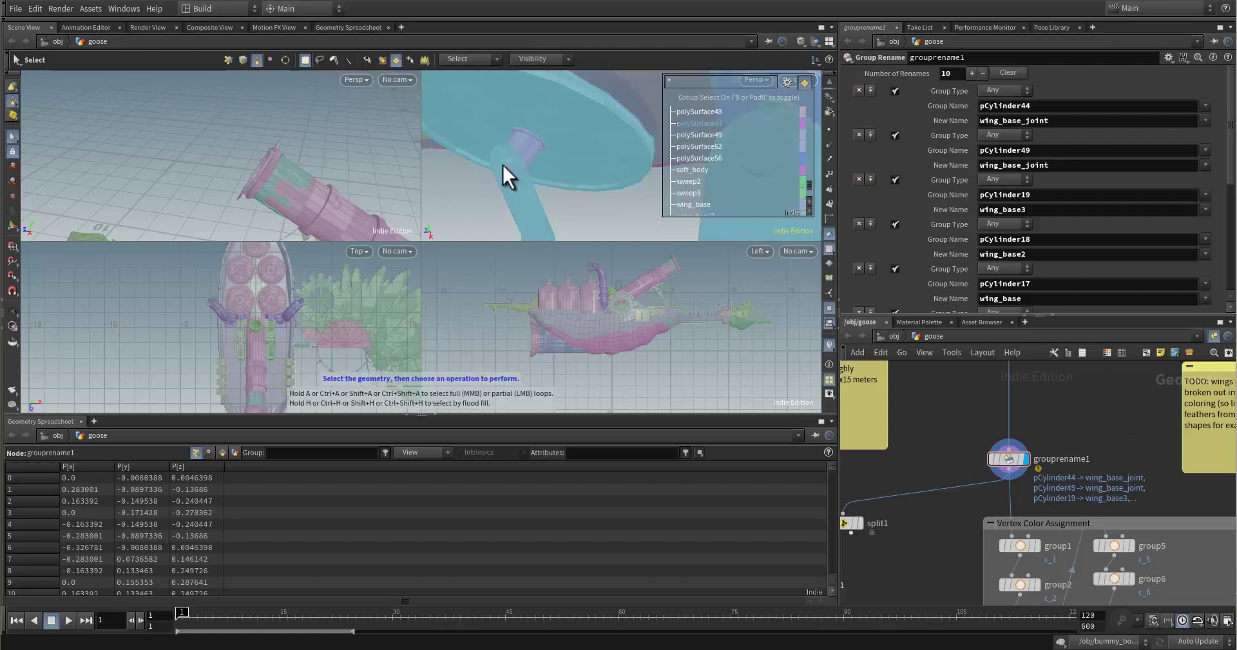
click(945, 106)
text(polySur)
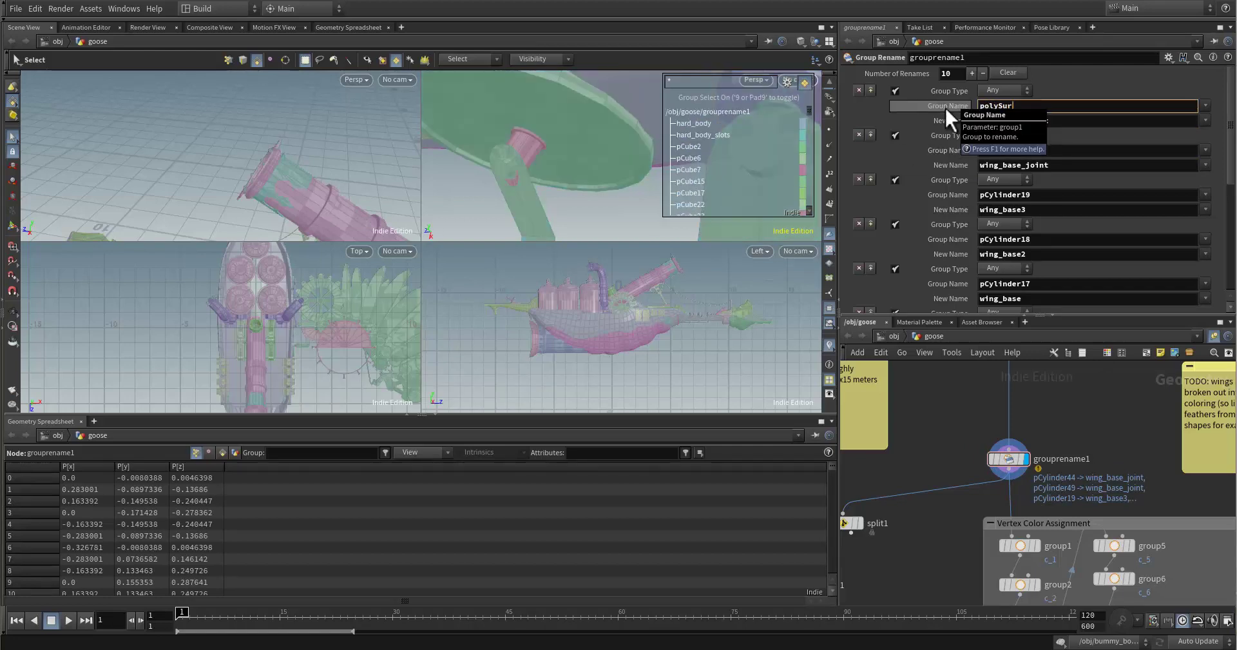
text(face44)
key(Return)
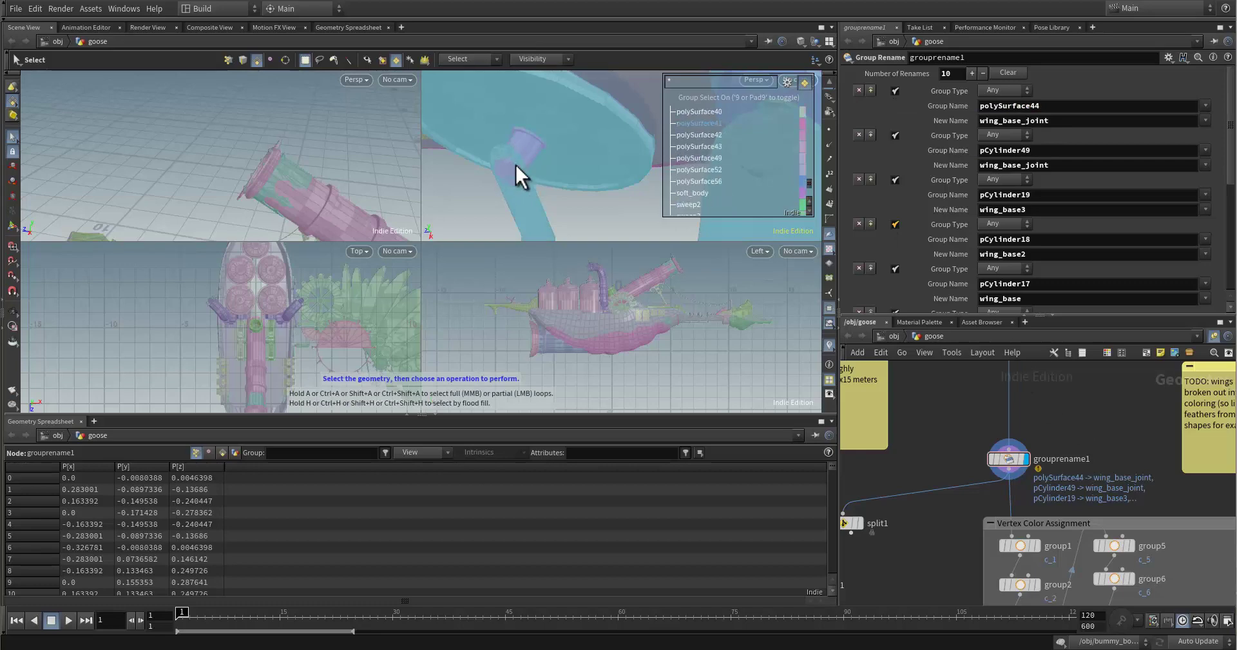
Add renames mapping pCylinder20 and pCylinder52 to wing_base2_joint.
mouse_move(501, 167)
alt+mouse_down()
mouse_move(585, 140)
mouse_move(567, 137)
alt+mouse_up()
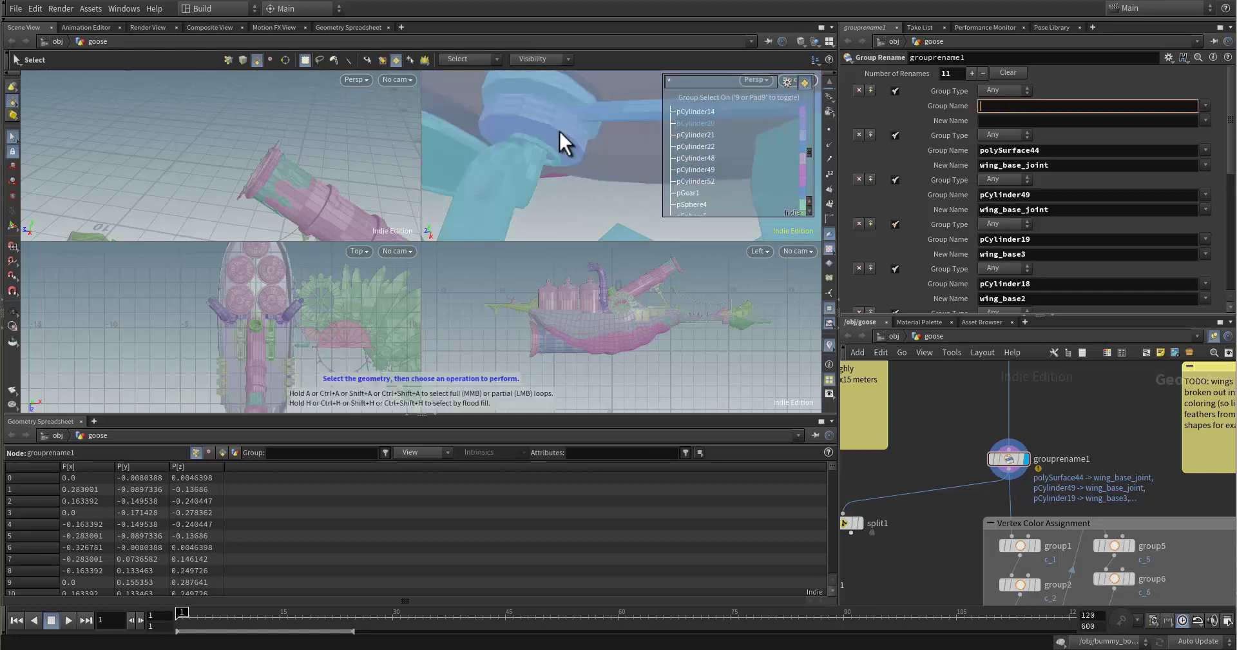
text(pCylinder20)
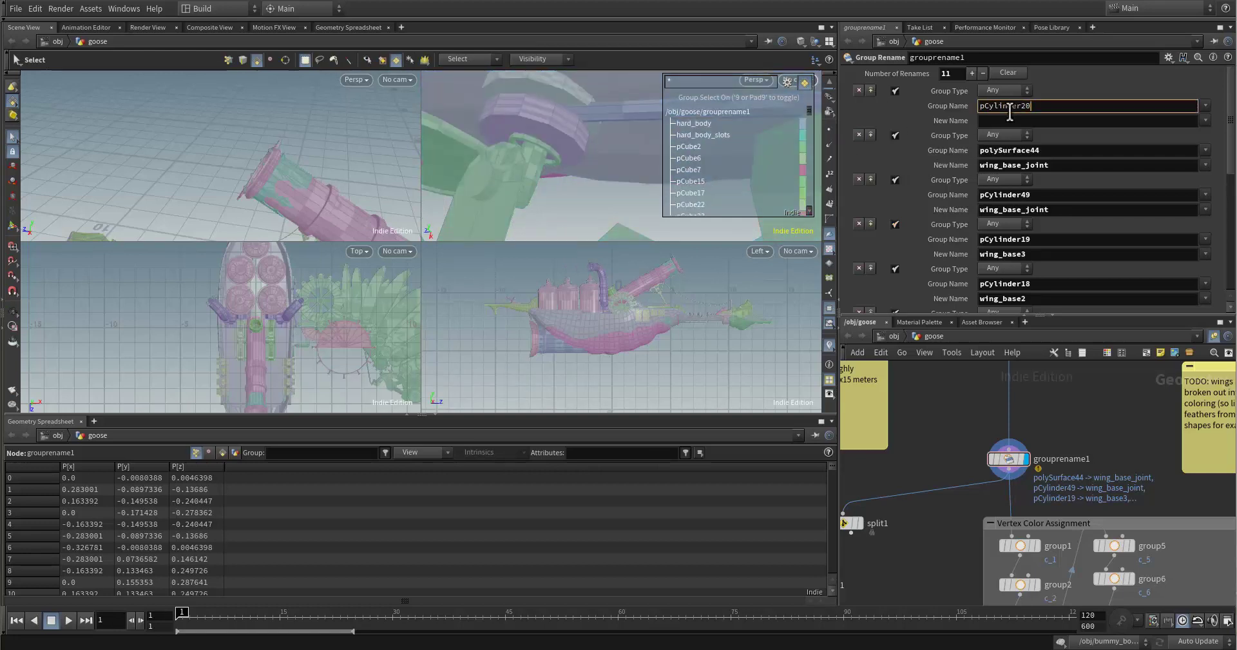
click(1007, 120)
text(wing_base2_joint)
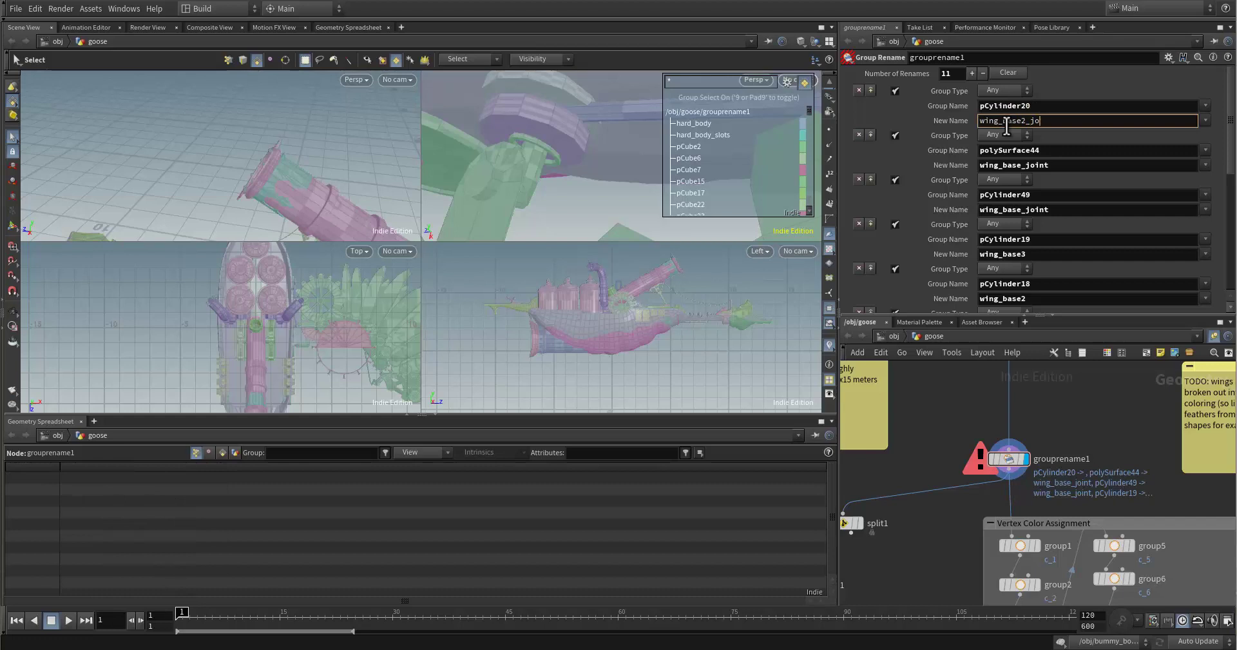
click(871, 90)
click(999, 106)
text(pCylinder52)
click(1007, 120)
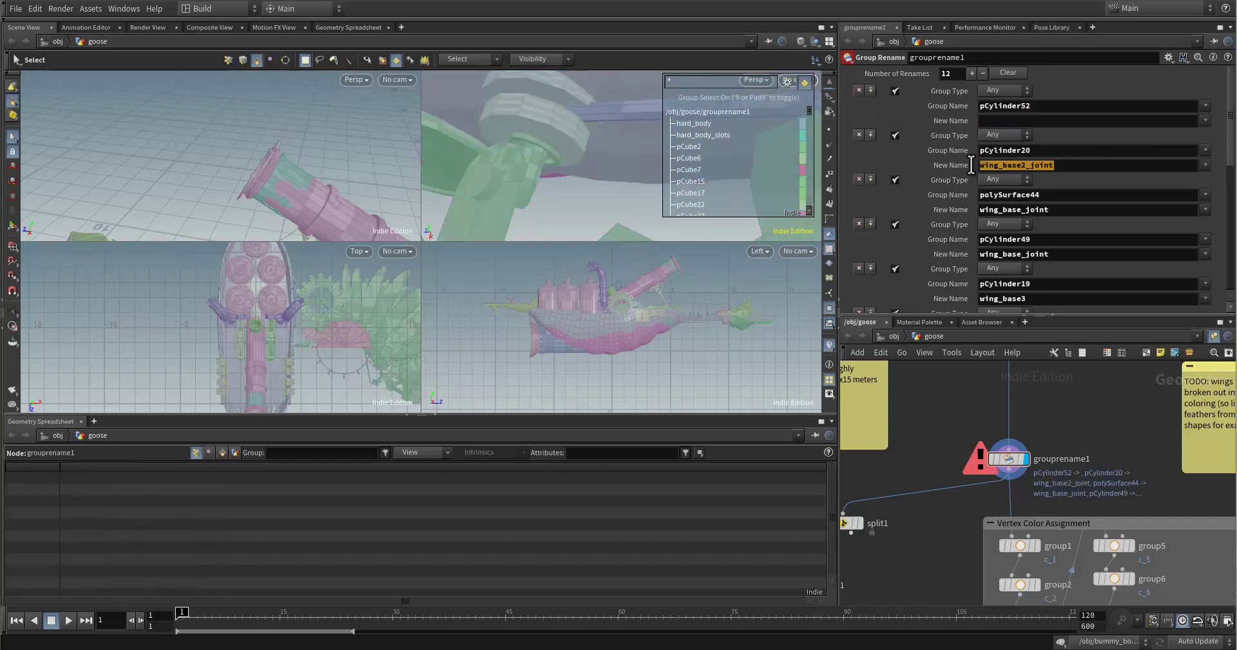
text(wing_base2_joint)
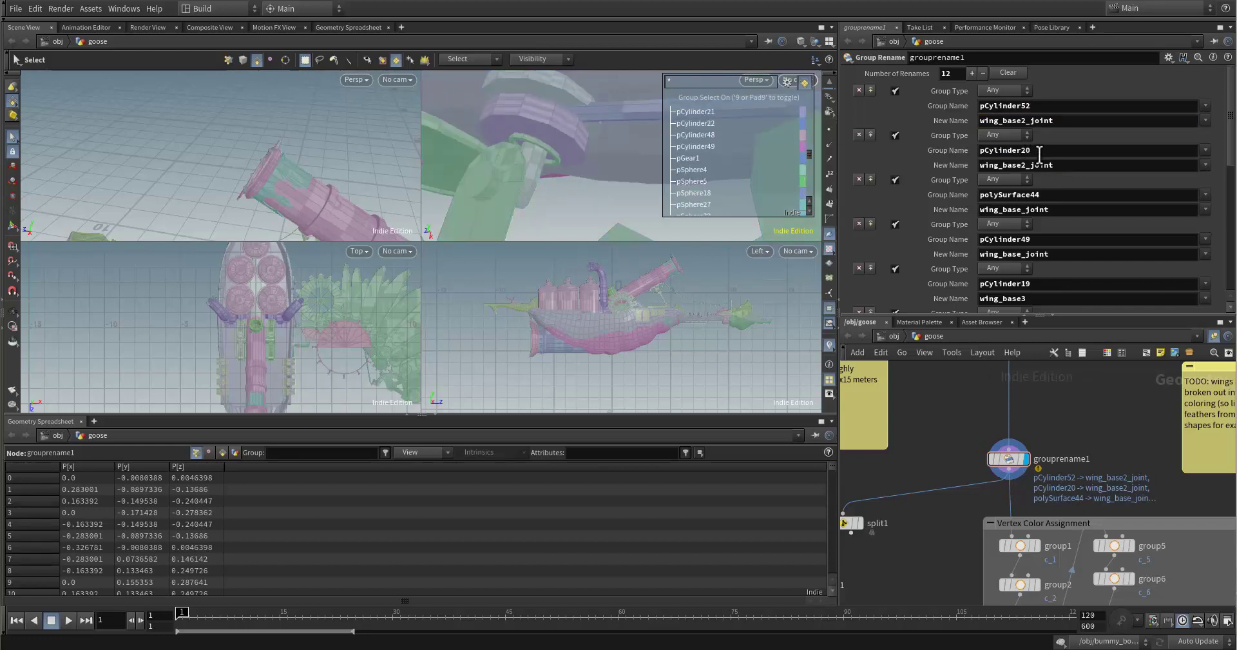
Read the node's name-conflict warnings, then rename polySurface44's target to wing_base_joint2.
click(1038, 469)
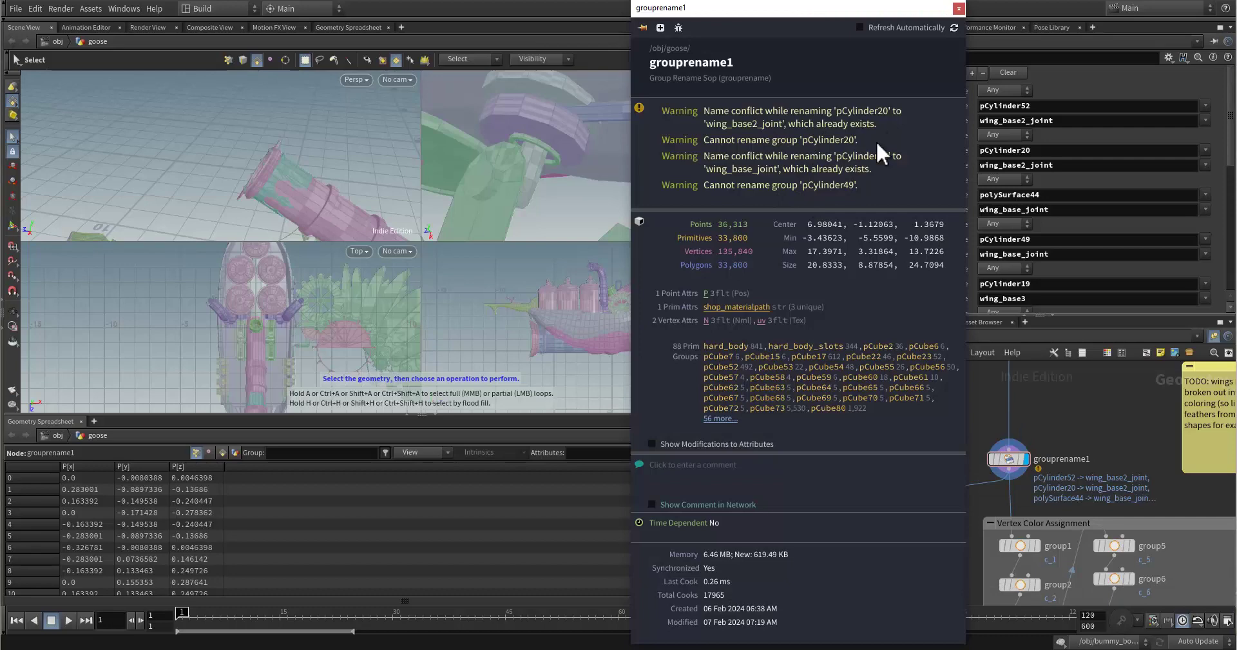
click(958, 8)
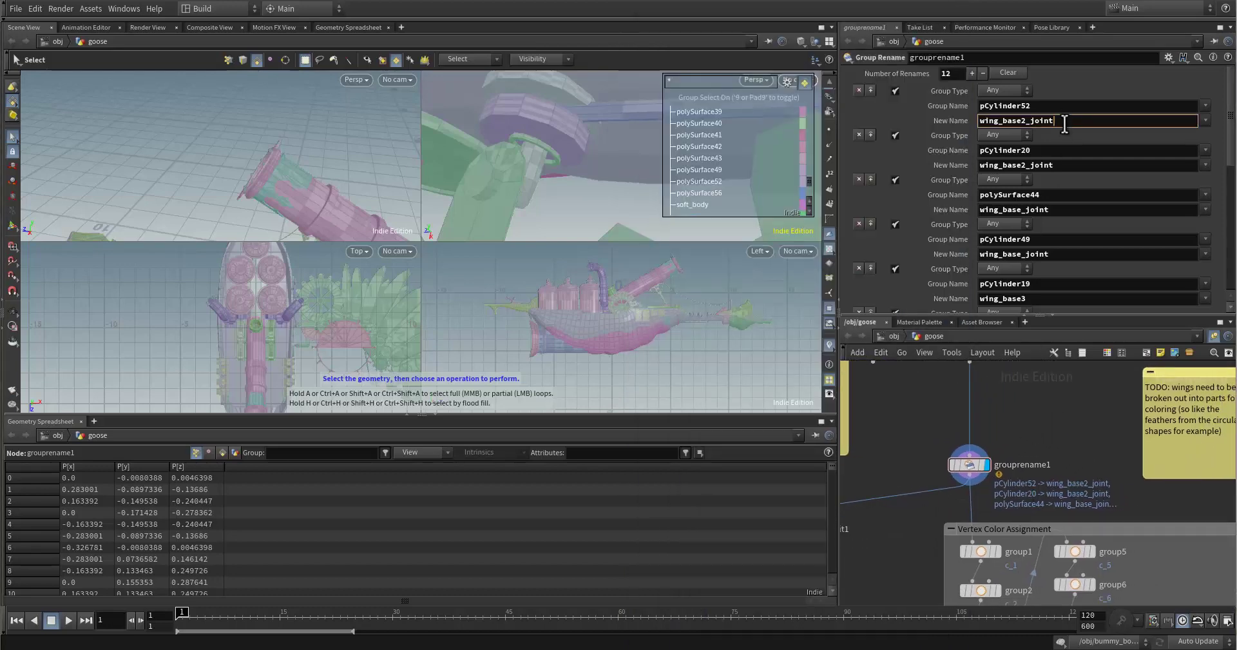
click(1058, 210)
text(2)
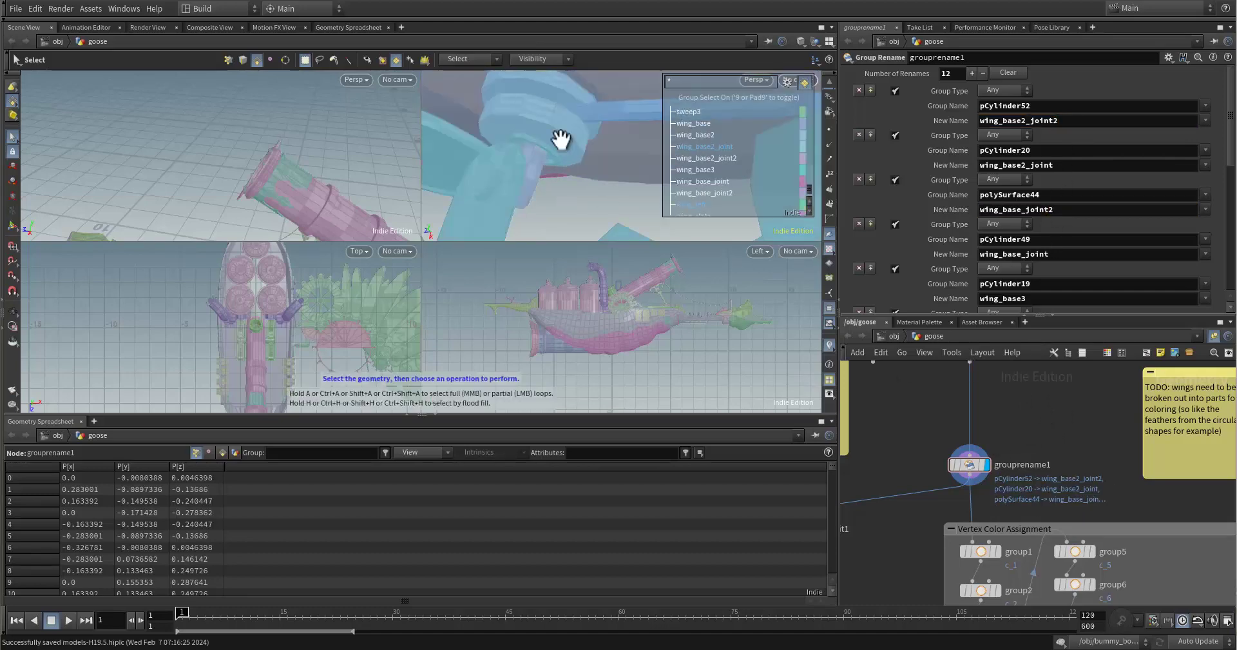
scroll(558, 138, up, 5)
Add a rename mapping pCylinder21 to wing_base3_joint.
click(870, 90)
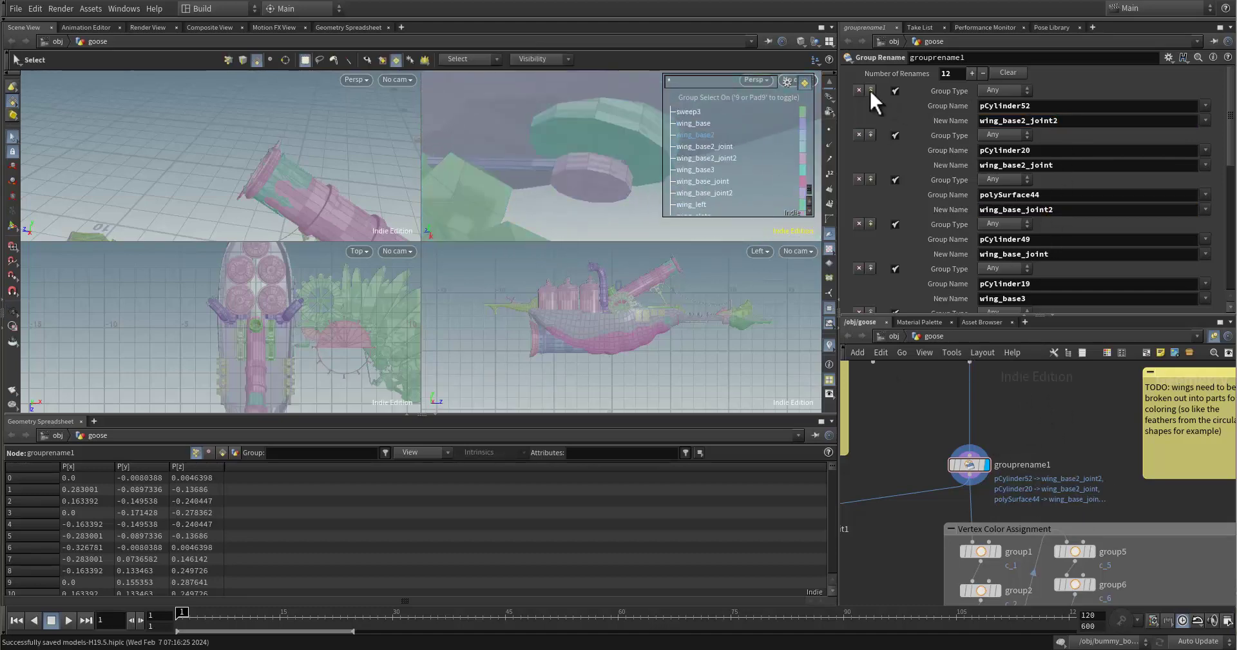
click(1003, 107)
text(21)
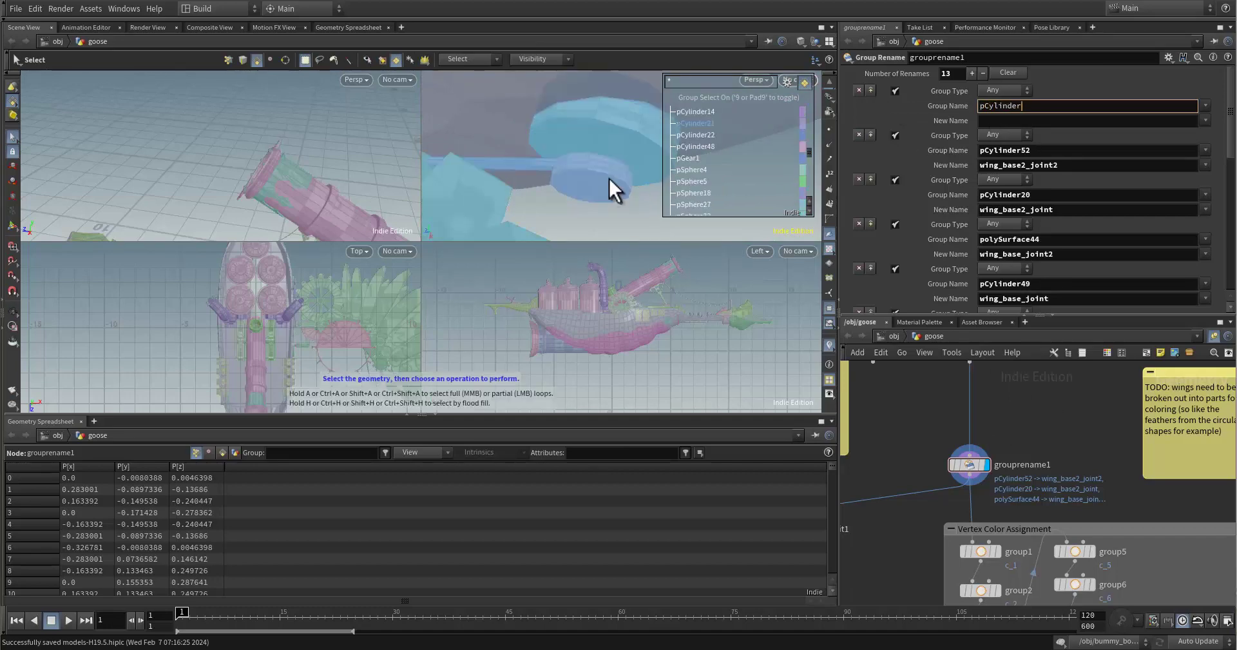
click(1035, 121)
text(wing_base3_)
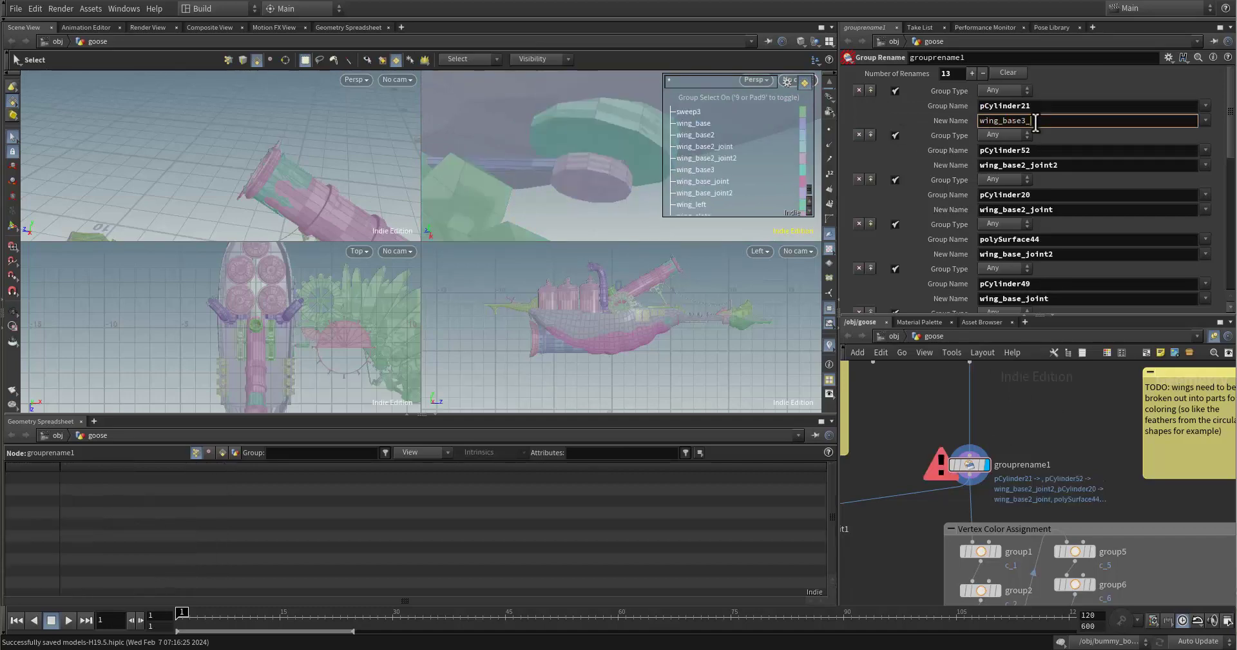
text(joint)
key(Return)
mouse_move(589, 172)
mouse_down()
mouse_move(599, 160)
mouse_move(520, 183)
mouse_up()
key(s)
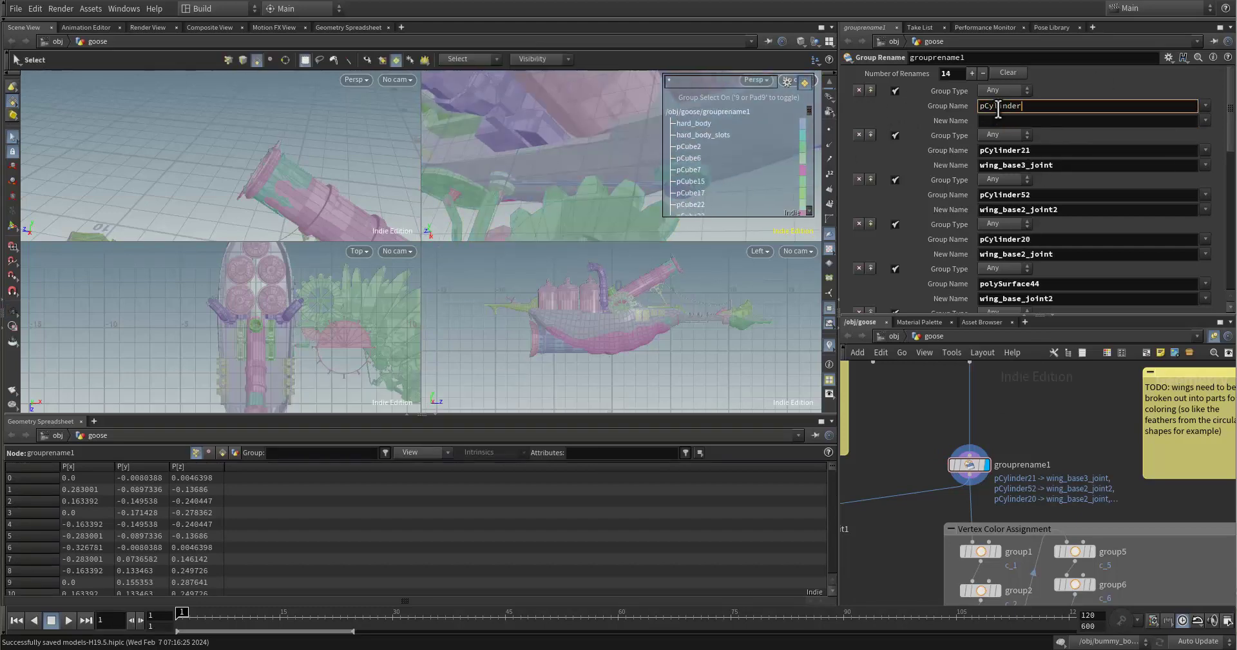
Add a rename mapping pCylinder22 to wing_base_rod and check it on the wing.
text(22)
click(999, 120)
text(od)
key(Return)
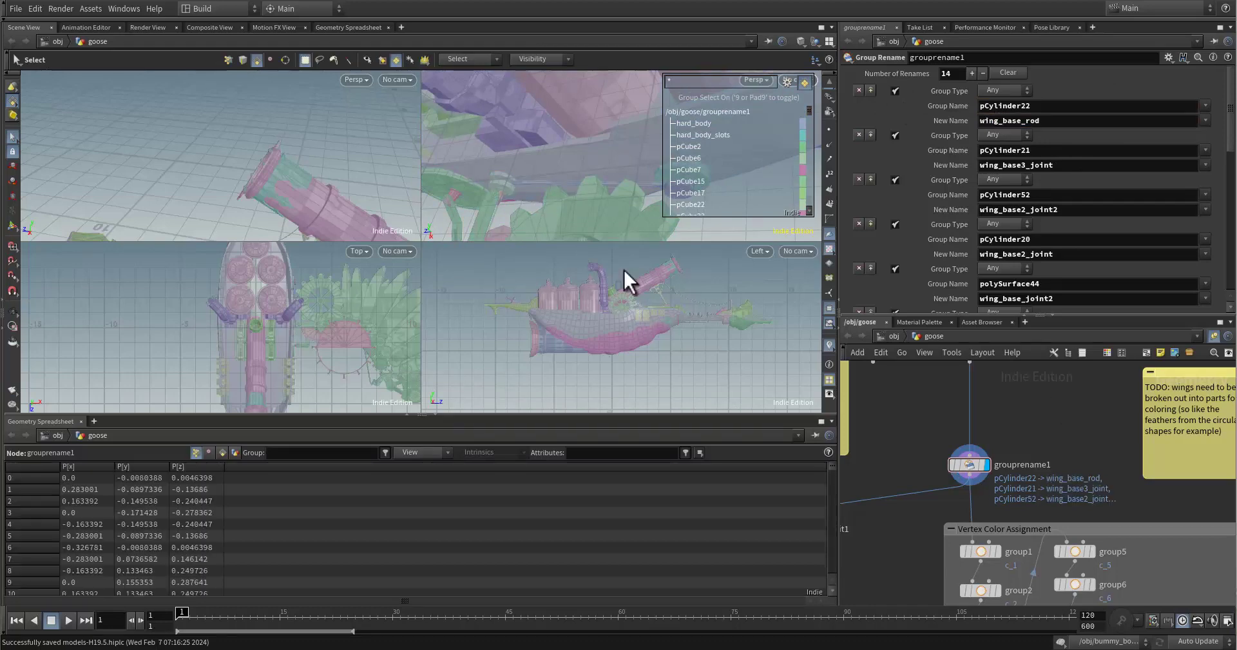
key(Escape)
mouse_move(624, 212)
mouse_down()
mouse_move(623, 177)
mouse_move(566, 179)
mouse_move(640, 152)
mouse_move(533, 187)
mouse_move(574, 180)
mouse_move(549, 210)
mouse_move(567, 176)
mouse_move(599, 187)
mouse_move(580, 152)
mouse_move(591, 133)
mouse_move(561, 206)
mouse_move(573, 156)
mouse_move(621, 193)
mouse_move(594, 171)
mouse_move(544, 173)
mouse_move(531, 143)
mouse_move(529, 171)
mouse_move(522, 127)
mouse_move(540, 199)
mouse_move(533, 166)
mouse_move(561, 132)
mouse_move(580, 169)
mouse_move(570, 120)
mouse_move(561, 155)
mouse_move(555, 132)
mouse_up()
key(s)
scroll(1061, 183, down, 5)
Add a rename mapping polySurface41 to wing_base_joint3.
scroll(1064, 194, up, 5)
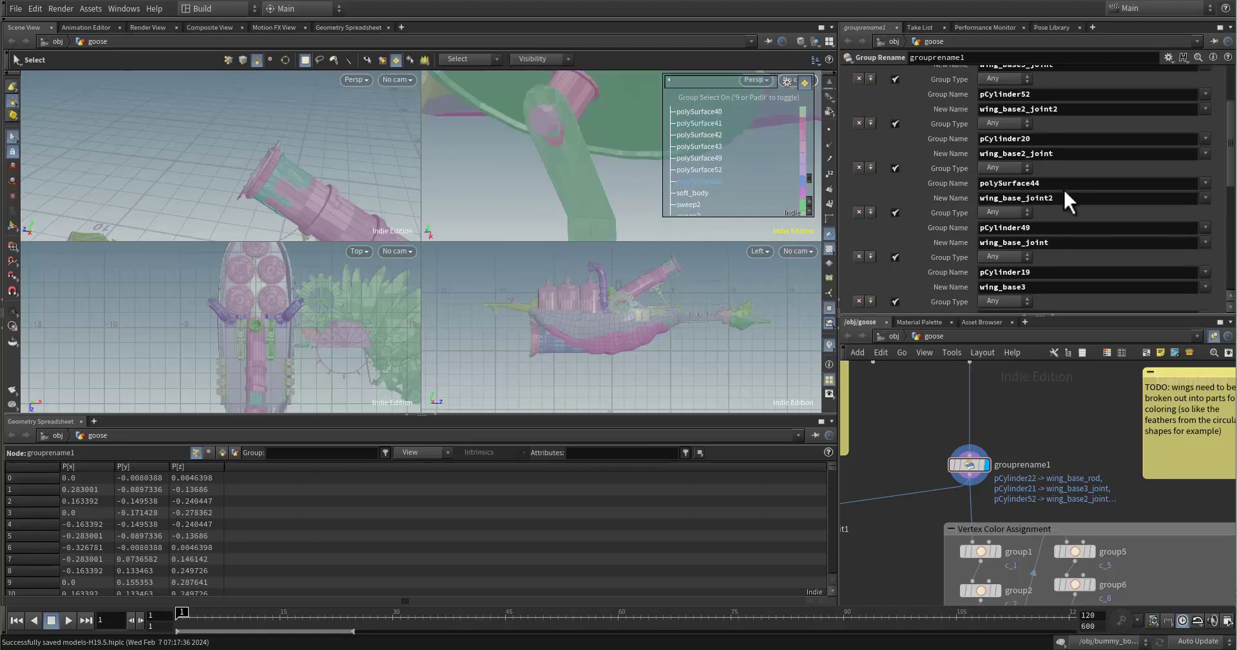
scroll(1063, 193, up, 3)
click(870, 90)
click(1032, 105)
text(polySurface)
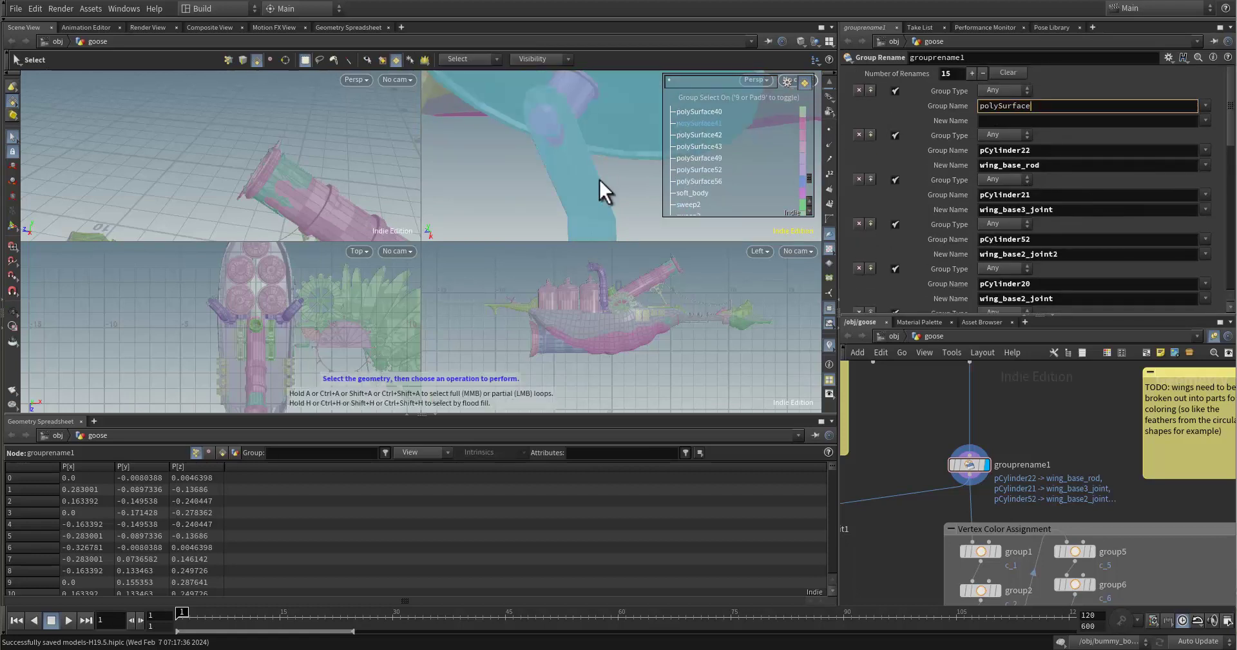
text(41)
click(1059, 121)
text(wing_base_joint)
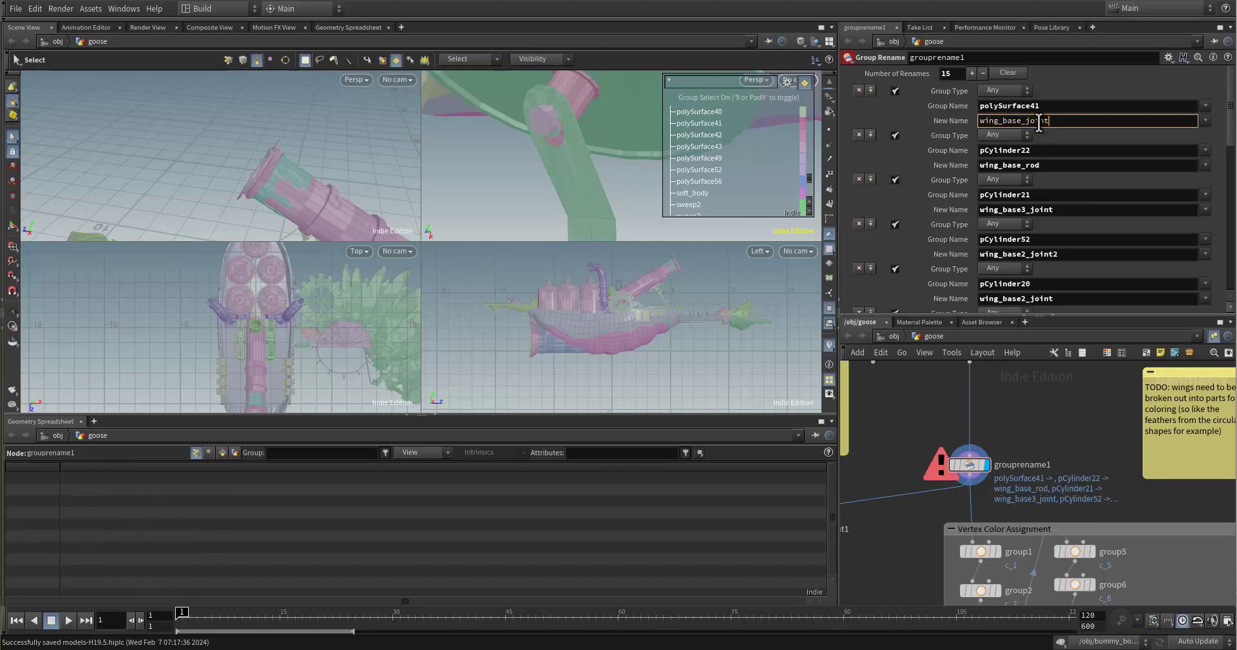
text(3)
key(Return)
scroll(1056, 172, down, 2)
scroll(1057, 171, up, 2)
scroll(580, 172, up, 3)
scroll(629, 156, up, 2)
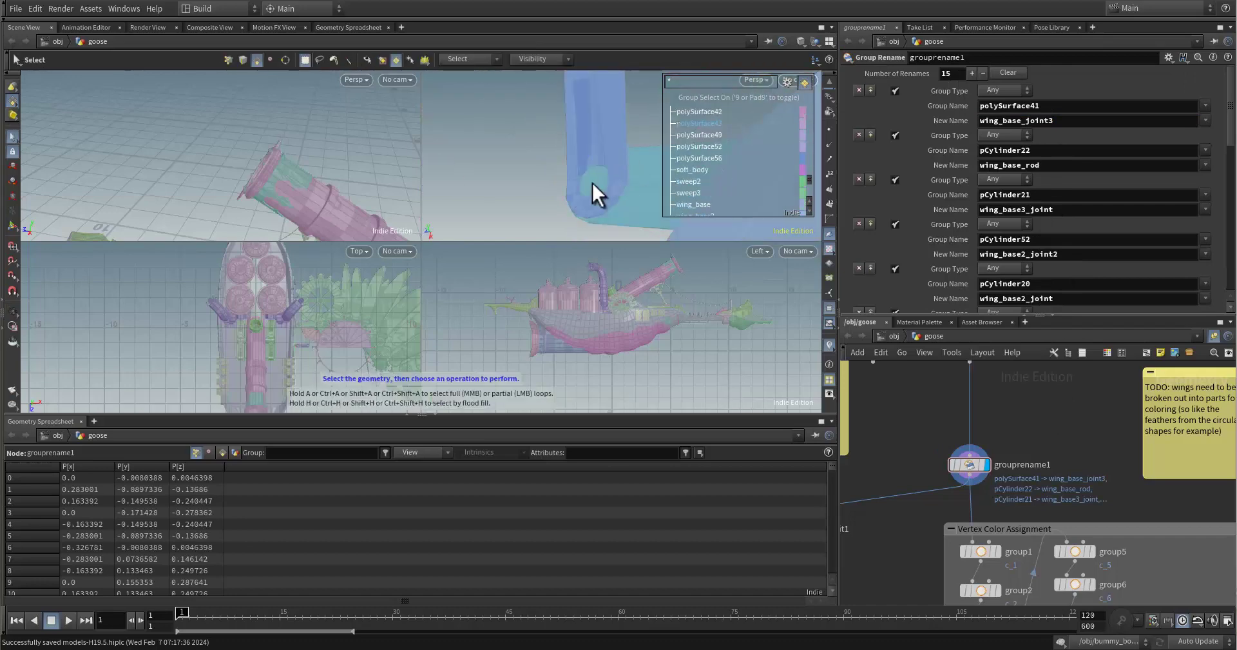
Add a rename mapping polySurface43 to wing_base_joint4.
click(870, 90)
click(1001, 106)
text(polySurface4)
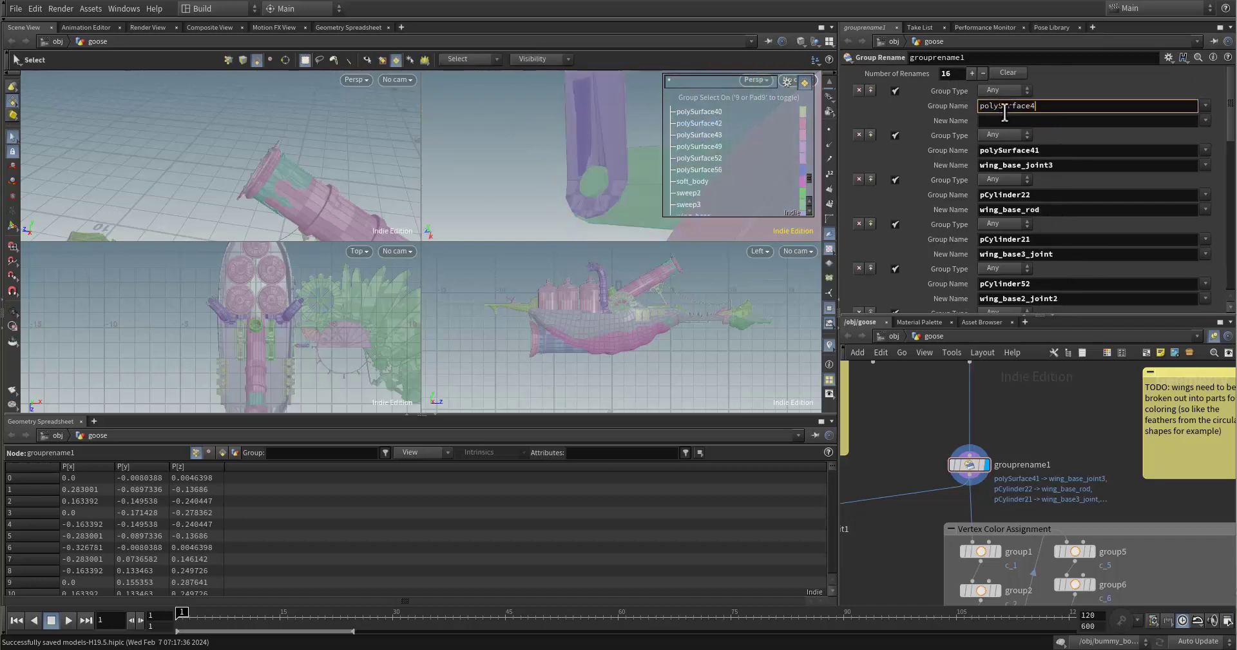
text(3)
click(1004, 121)
text(wing_base_joint4)
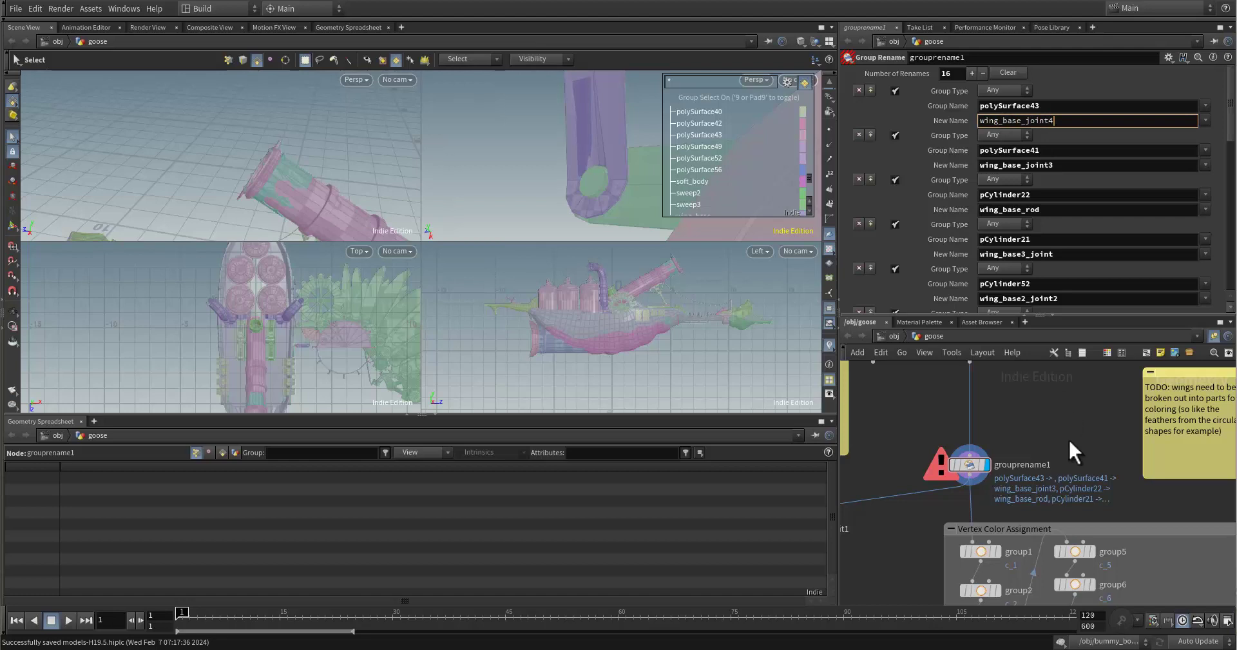
key(Return)
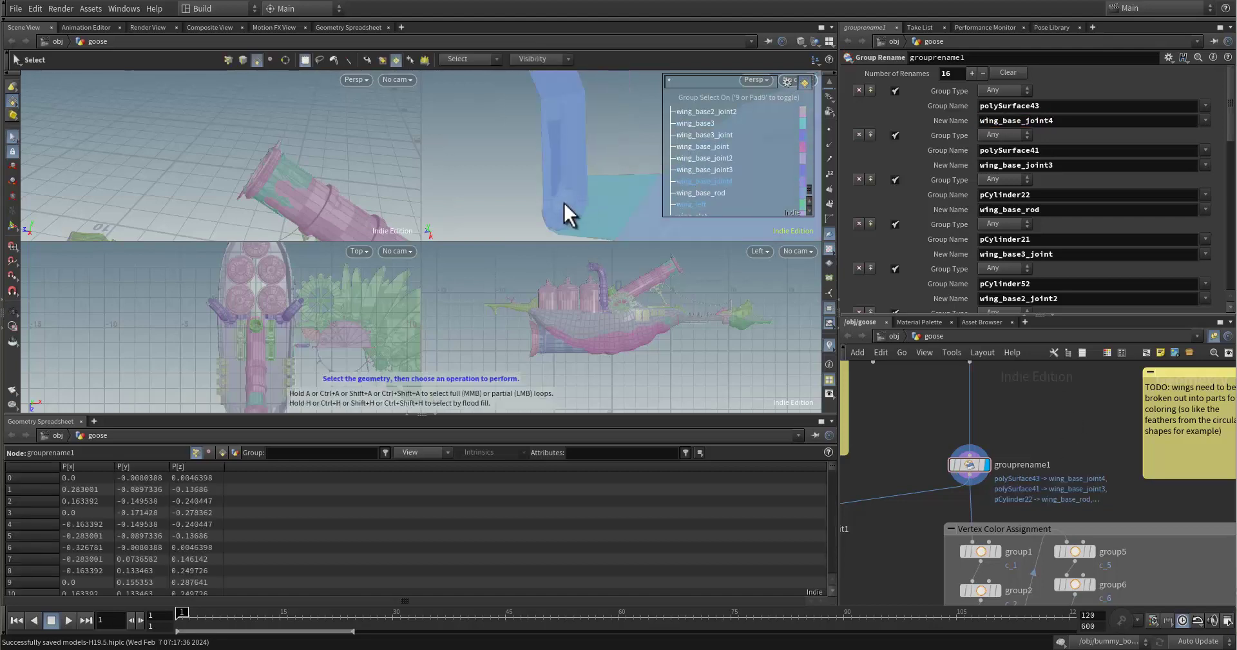
Add a rename mapping polySurface42 to wing_base_joint5 and inspect the wing parts.
click(871, 90)
click(1003, 106)
text(polySurface)
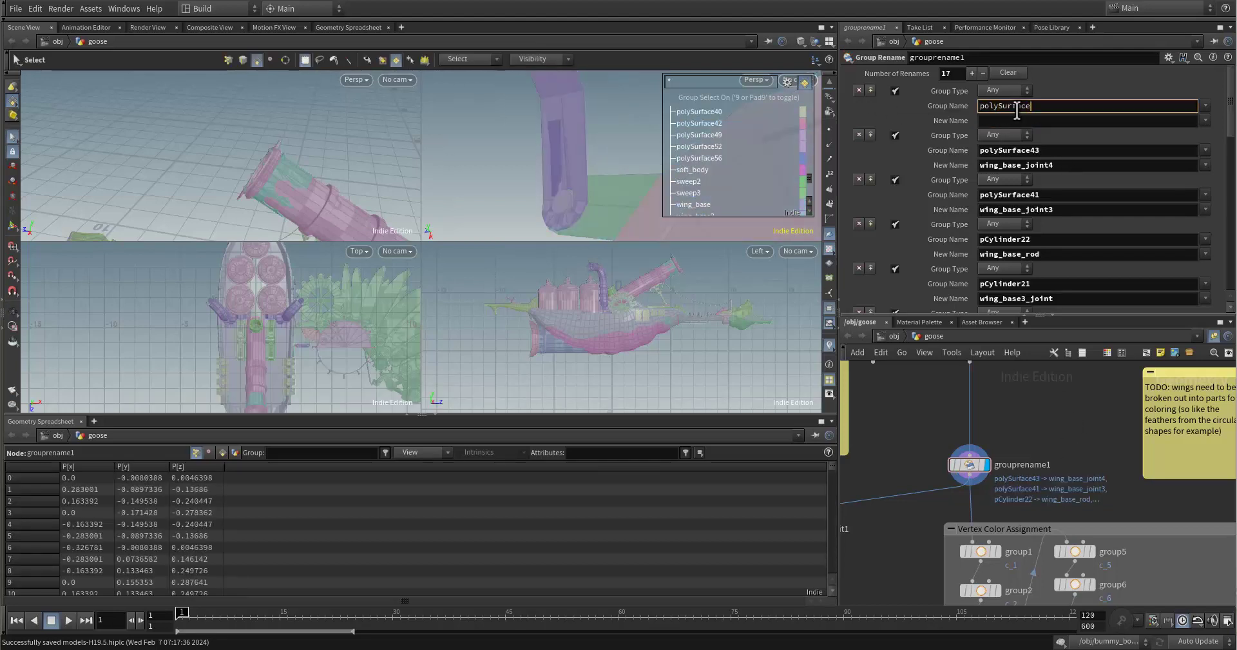
text(42)
click(1032, 121)
text(wing_base_joint5)
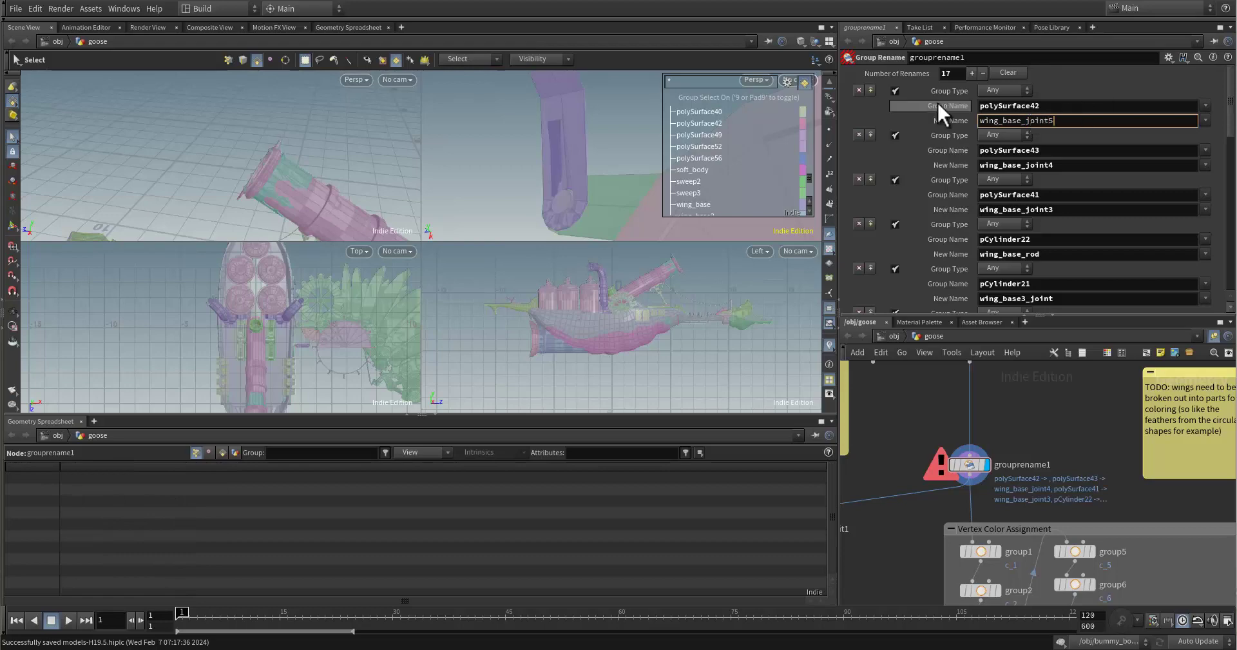
key(Return)
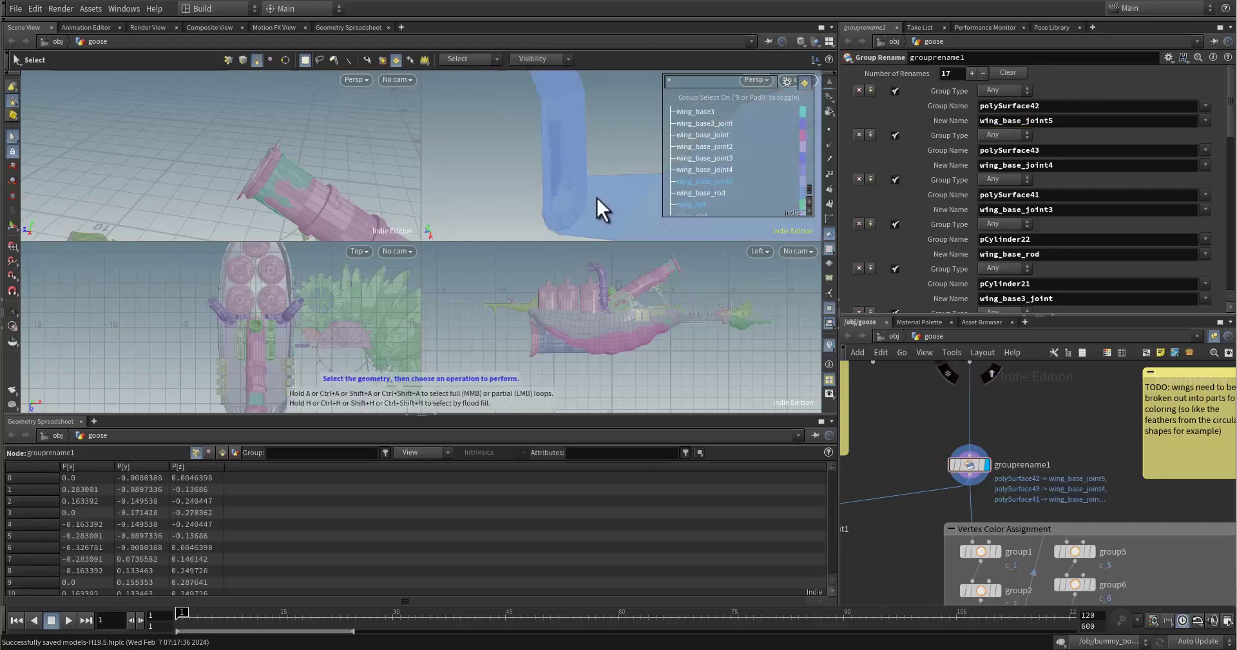
key(Escape)
mouse_move(601, 195)
mouse_down()
mouse_move(630, 207)
mouse_move(586, 166)
mouse_move(583, 132)
mouse_move(589, 206)
mouse_move(602, 171)
mouse_move(549, 171)
mouse_move(580, 157)
mouse_move(539, 166)
mouse_move(569, 183)
mouse_move(613, 149)
mouse_move(601, 121)
mouse_move(652, 152)
mouse_move(555, 185)
mouse_move(541, 160)
mouse_up()
key(s)
key(Escape)
key(s)
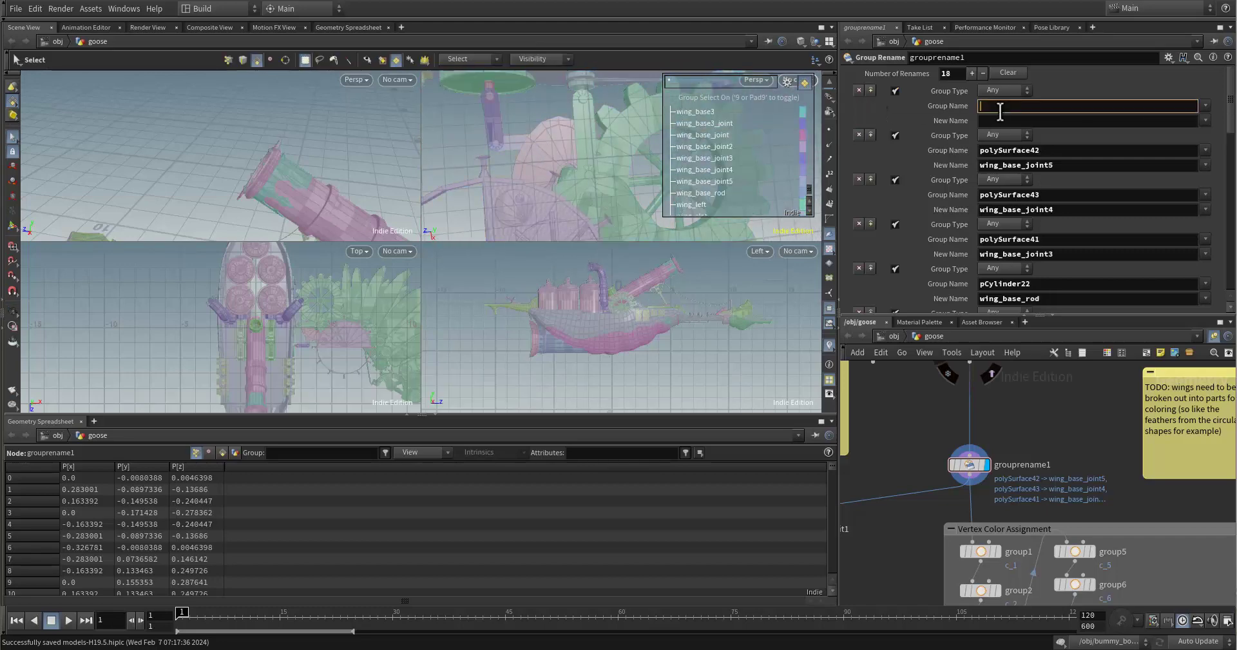
text(pCylinder48)
Enter winder_underdisc as pCylinder48's new name in the 18th rename entry and check the model.
click(1001, 122)
text(winder_under)
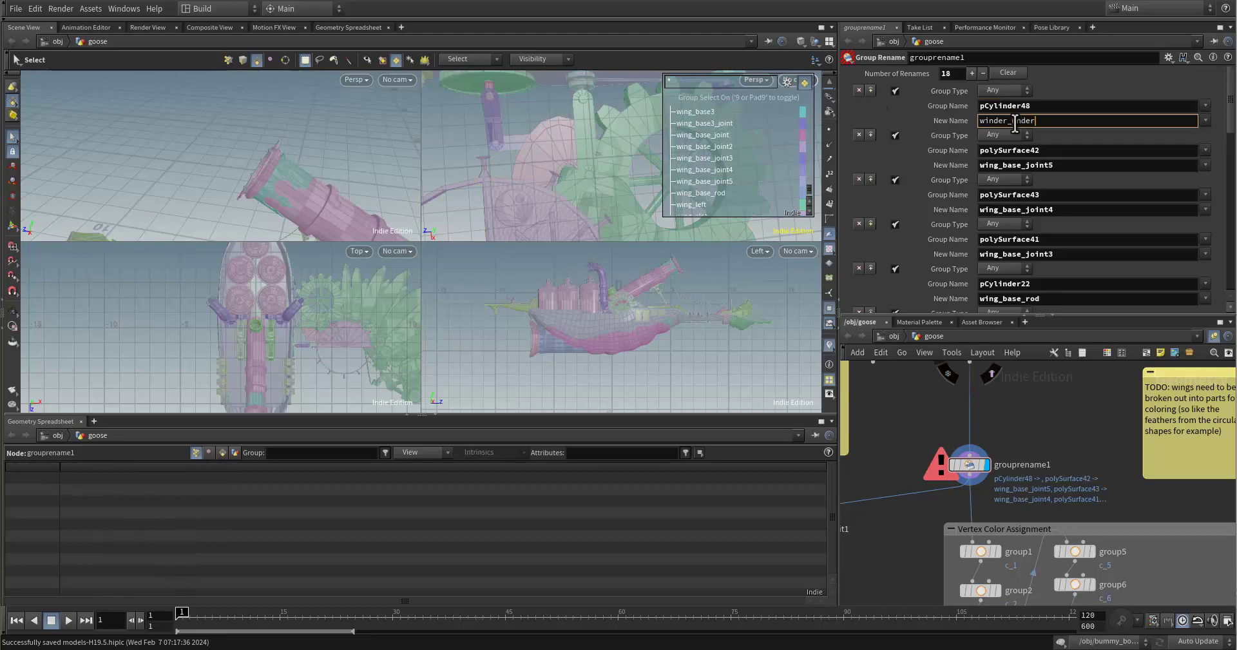
text(disc)
key(Return)
scroll(525, 152, up, 3)
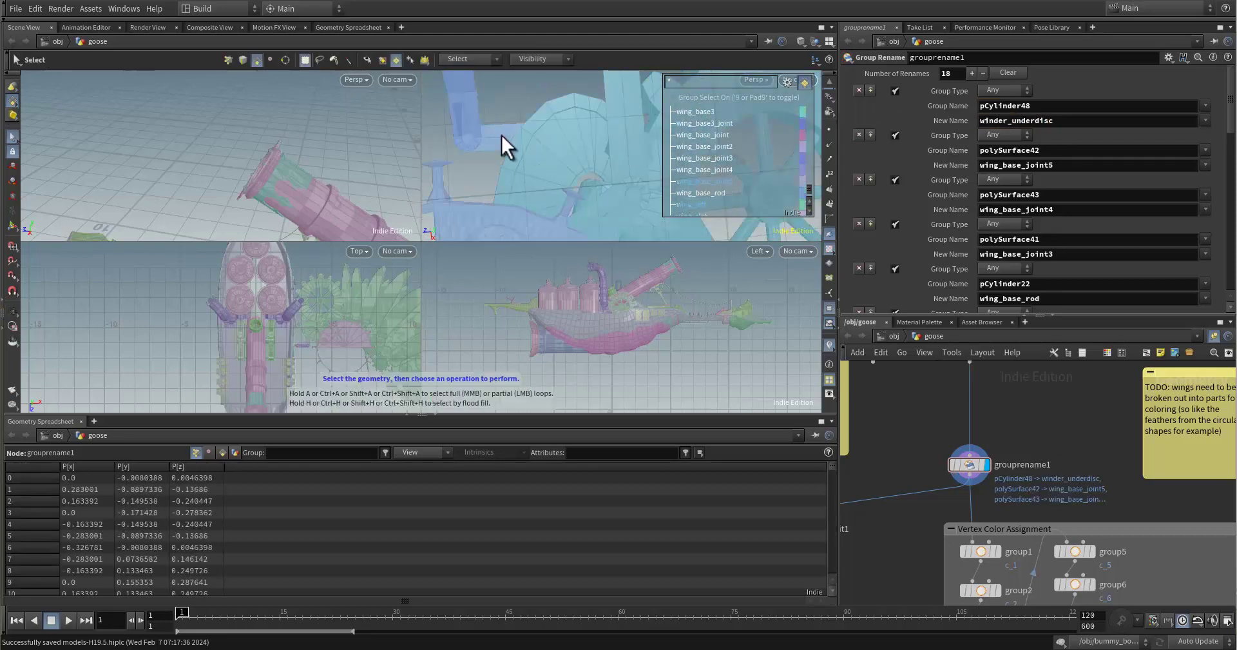
key(Escape)
mouse_move(530, 138)
mouse_down()
mouse_move(526, 100)
mouse_move(509, 129)
mouse_up()
scroll(1050, 419, down, 5)
scroll(1057, 412, up, 3)
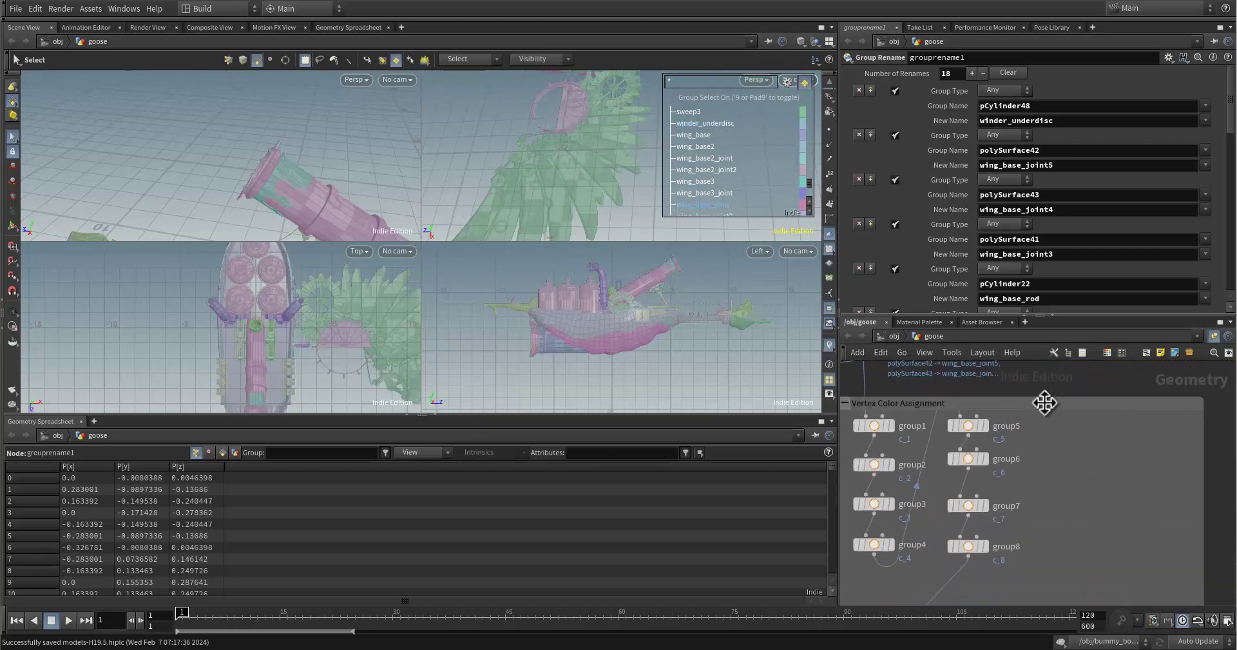
scroll(1096, 445, down, 5)
scroll(1127, 462, up, 3)
scroll(1025, 427, up, 3)
Add a Mirror node below grouprename1 with its Group set to wing_*.
key(Tab)
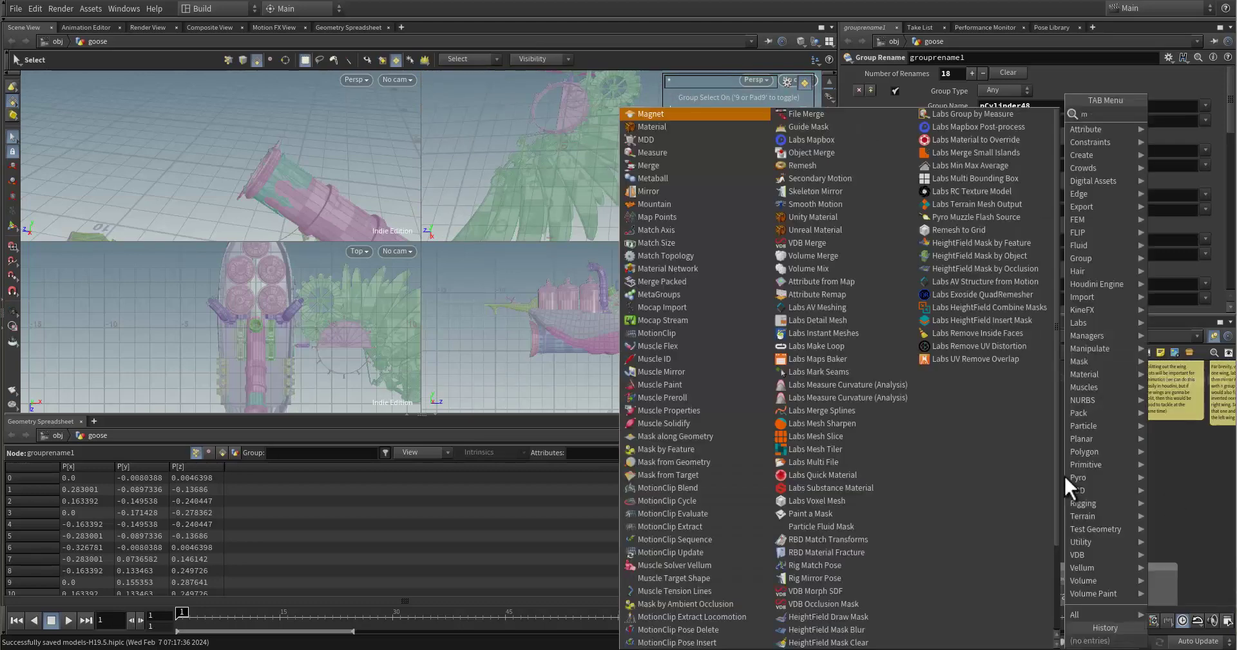
click(1065, 474)
click(1088, 488)
click(962, 73)
text(wing_*)
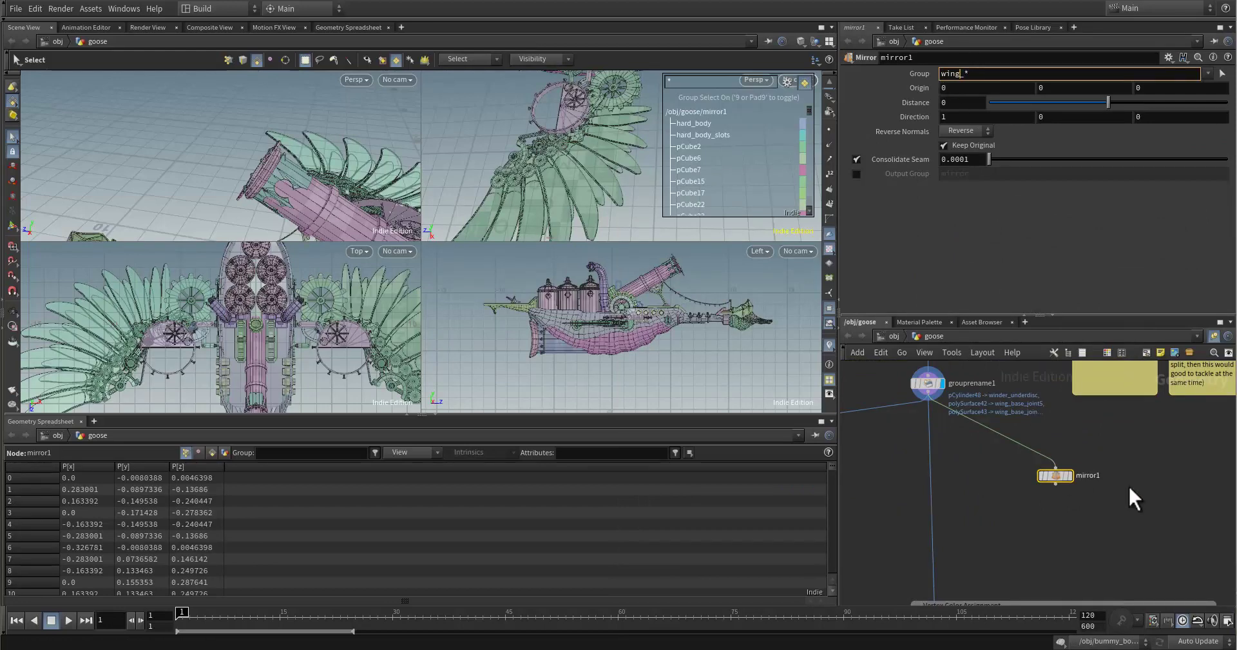
drag(1056, 475, 1065, 456)
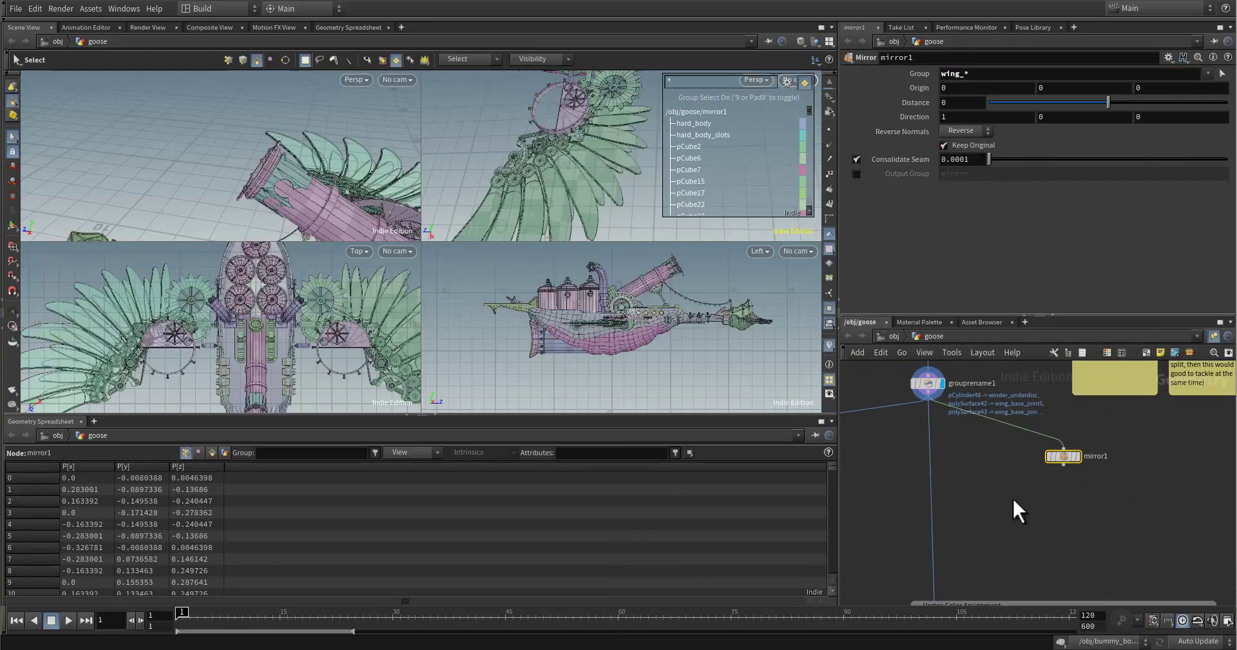
scroll(1005, 502, up, 1)
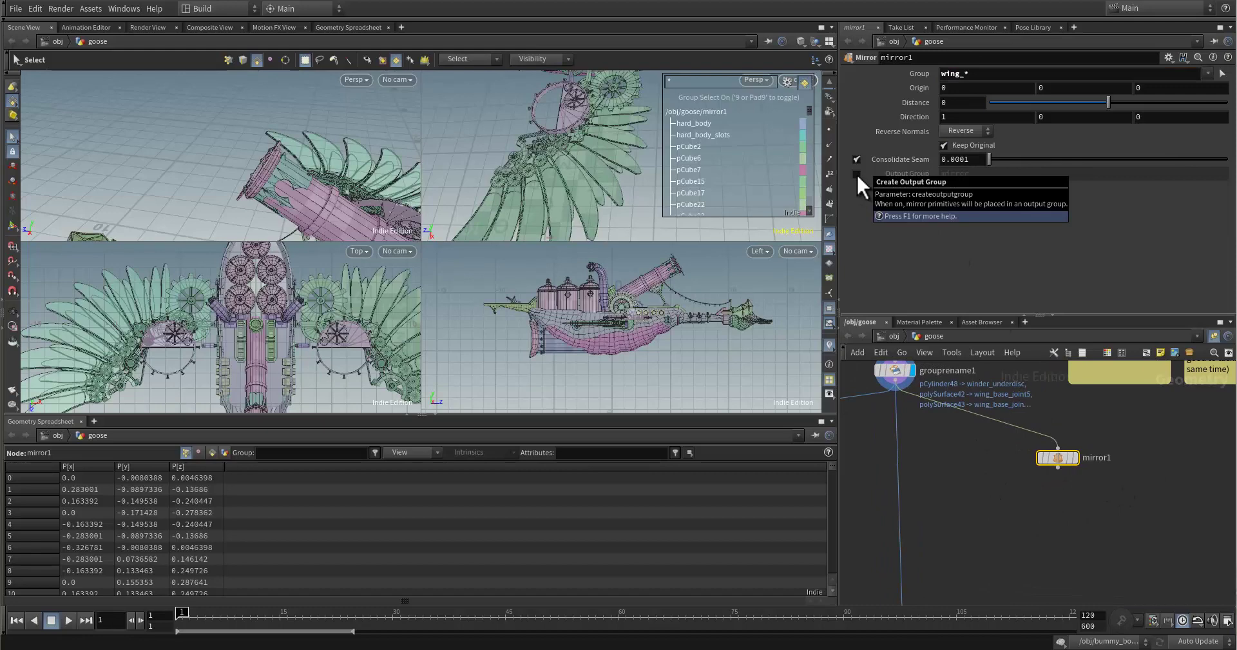
drag(1031, 514, 1099, 500)
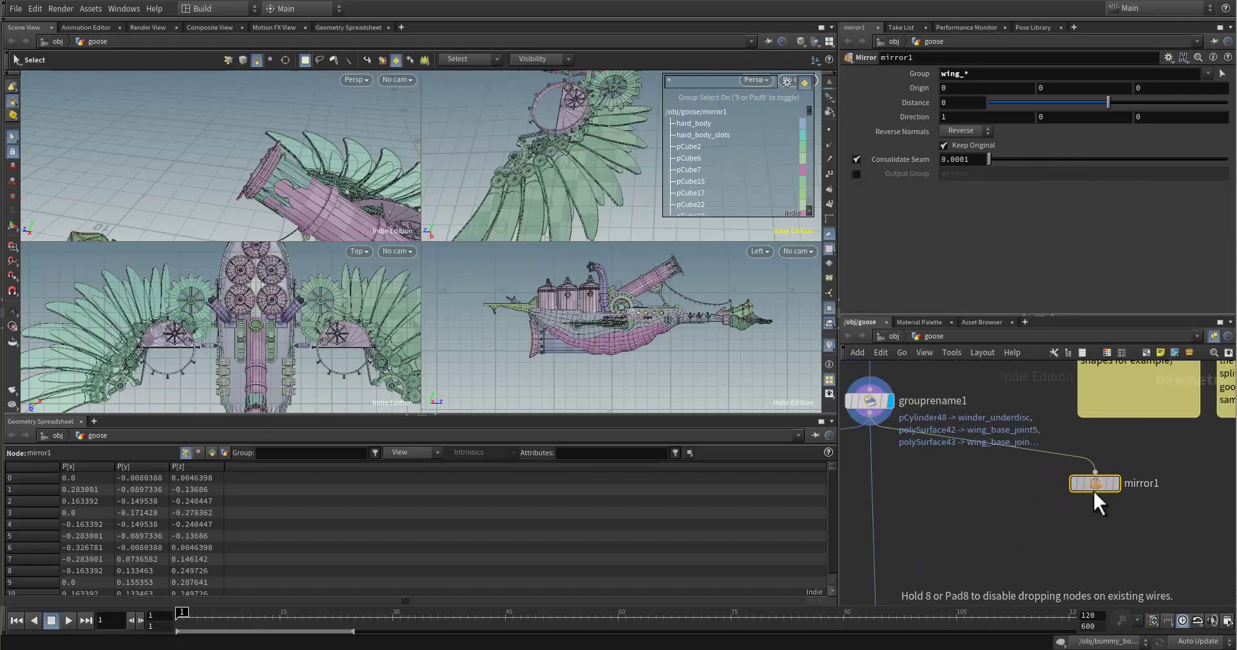
scroll(1089, 451, up, 2)
scroll(944, 497, down, 4)
scroll(966, 490, up, 2)
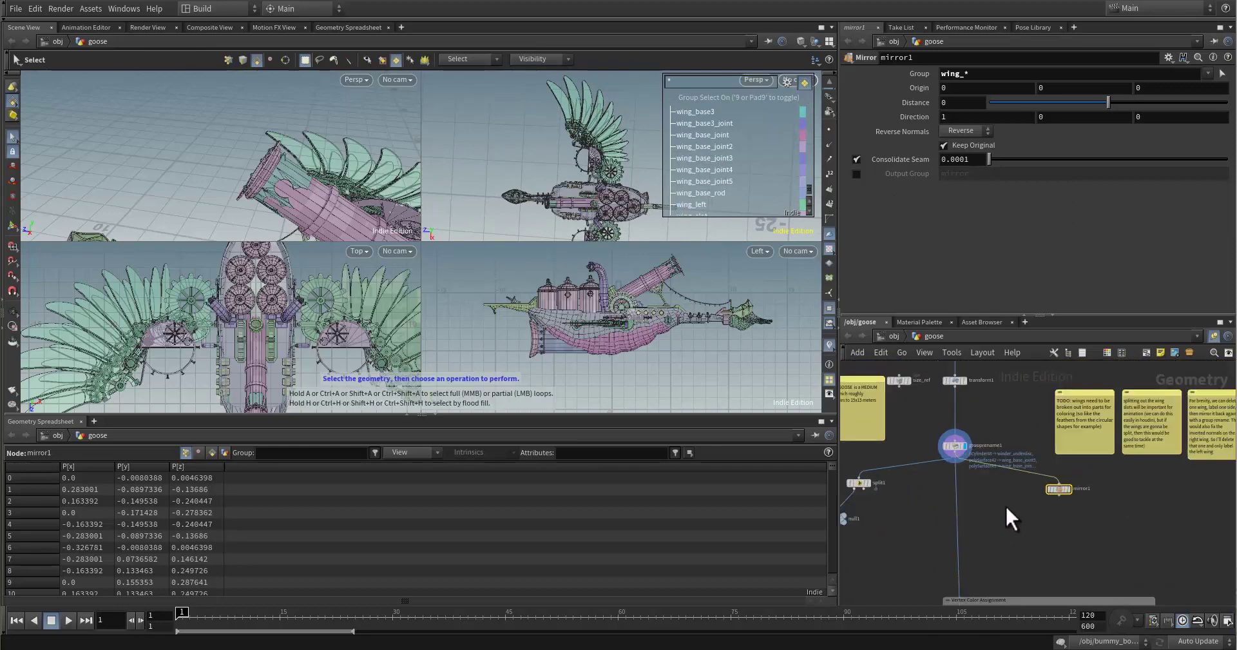
scroll(1024, 483, up, 3)
Compare delete1's output with mirror1's mirrored wings in the viewport.
click(954, 413)
scroll(1047, 453, down, 3)
click(951, 458)
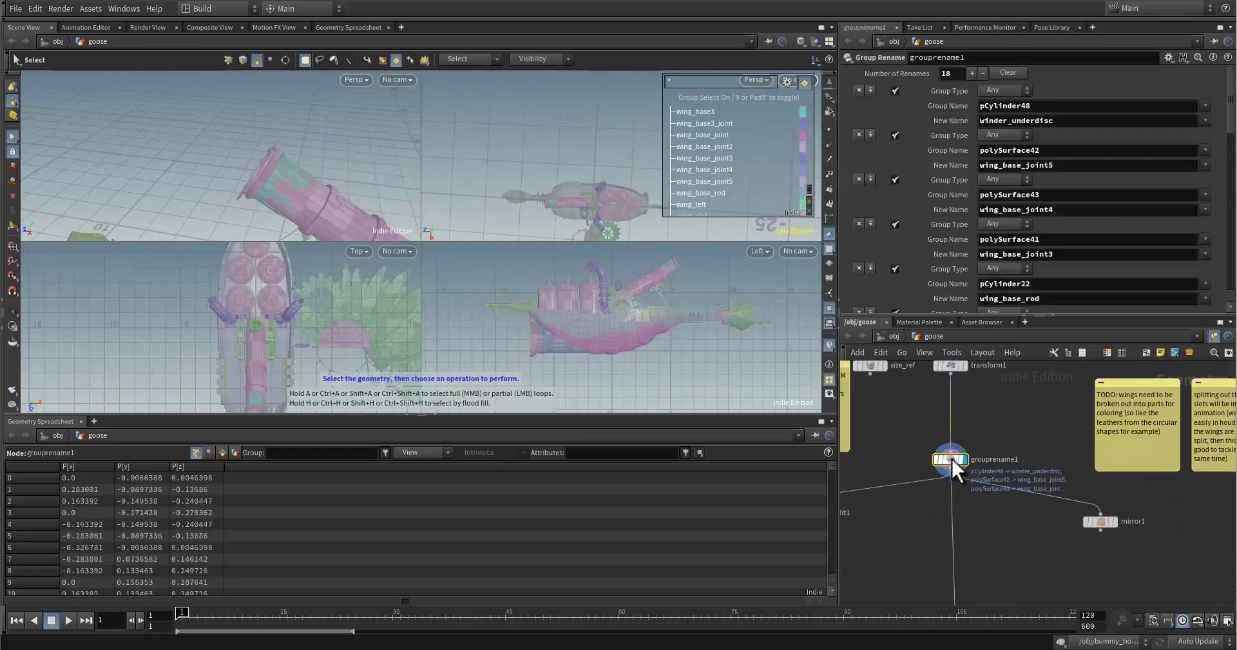
scroll(1036, 428, up, 3)
click(1036, 428)
drag(587, 150, 580, 179)
scroll(506, 157, up, 3)
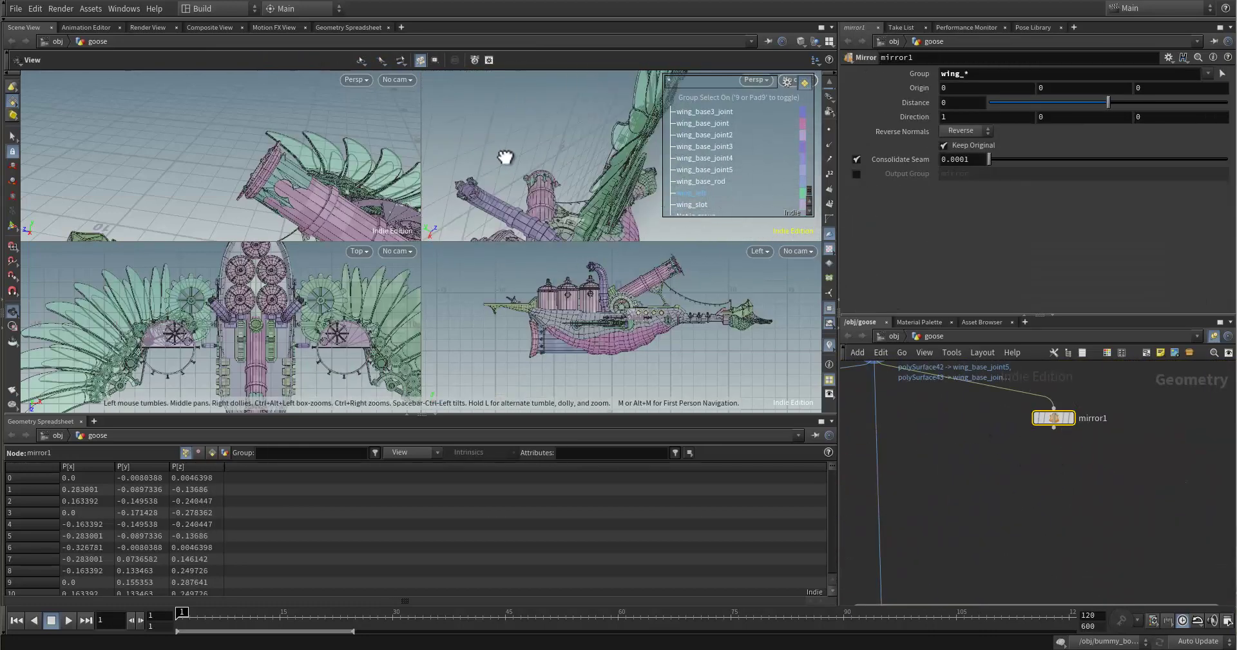
drag(505, 157, 588, 187)
key(s)
Turn off Keep Original on mirror1 and inspect the mirrored wings.
click(944, 145)
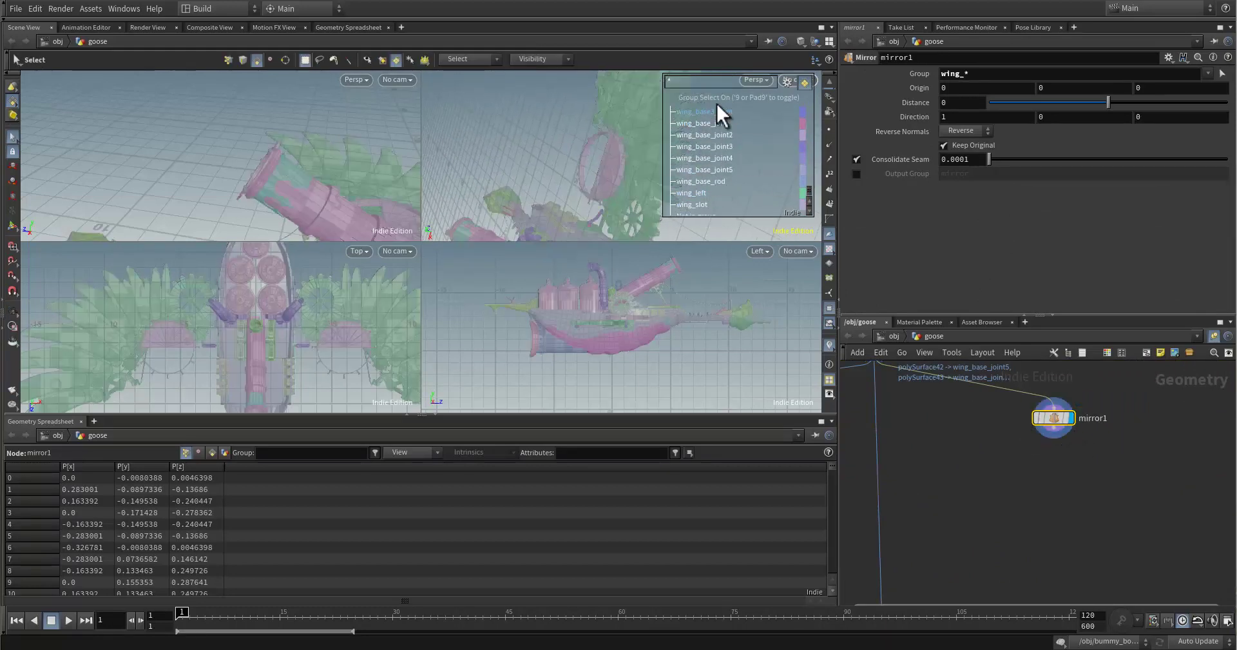
alt+drag(619, 194, 608, 138)
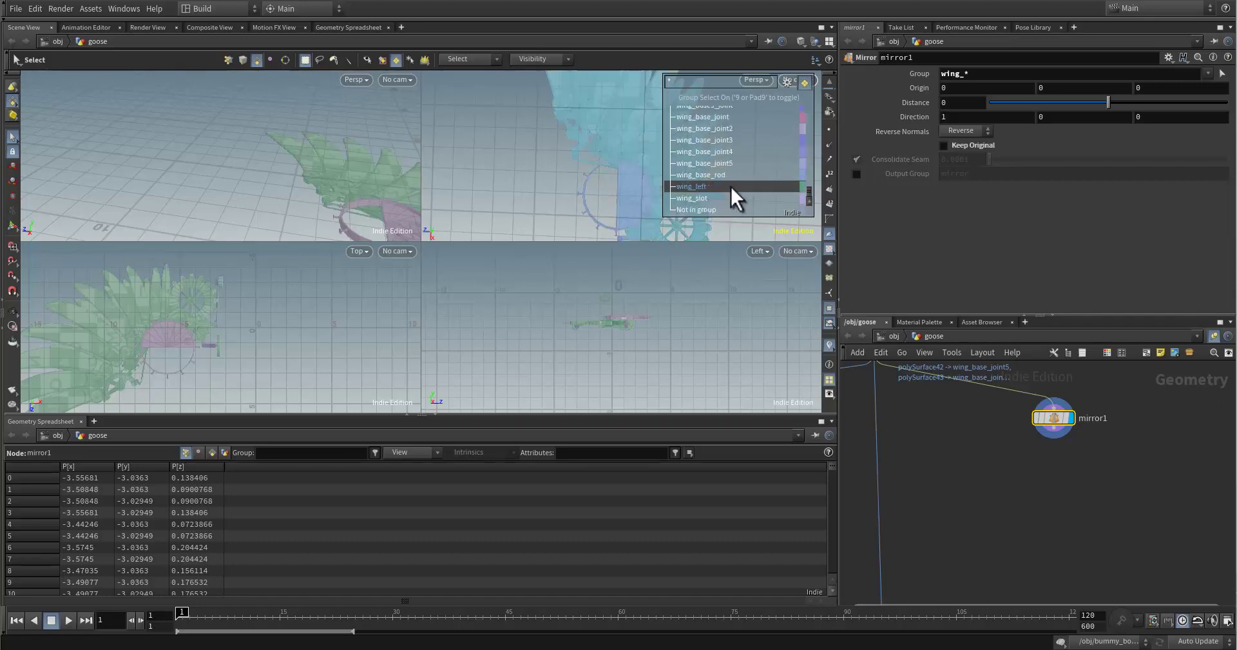
scroll(717, 175, up, 3)
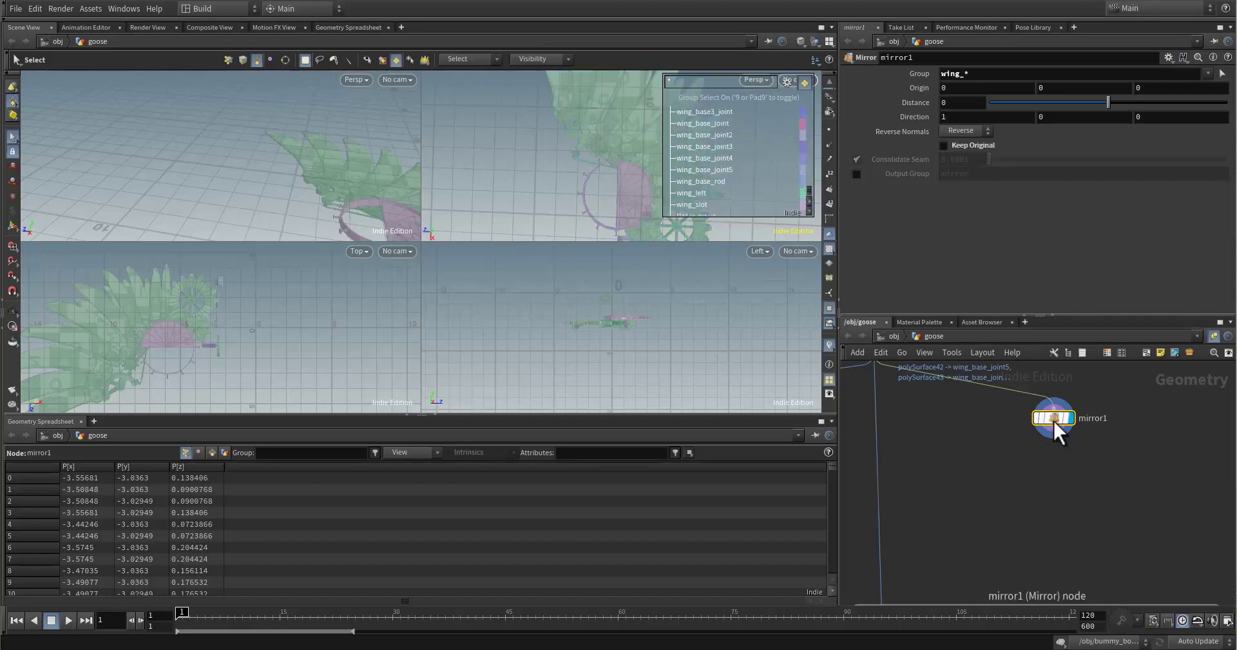
key(Escape)
mouse_move(613, 157)
mouse_down()
mouse_move(597, 143)
mouse_move(671, 185)
mouse_up()
key(s)
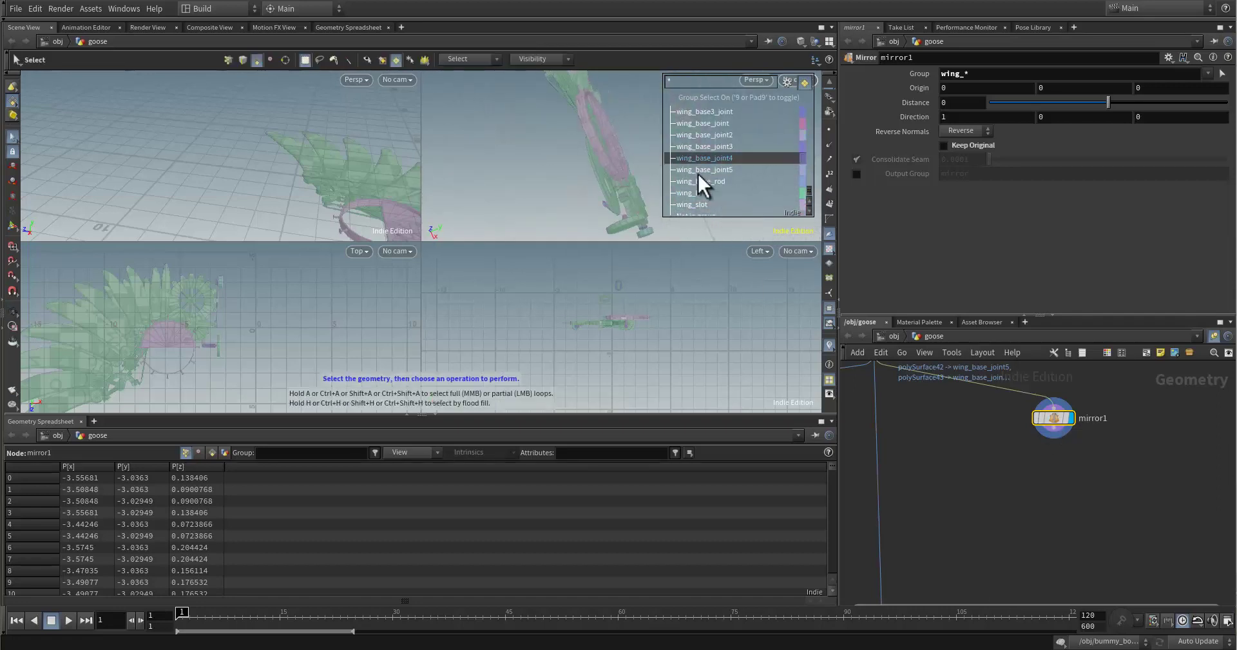
scroll(706, 187, down, 1)
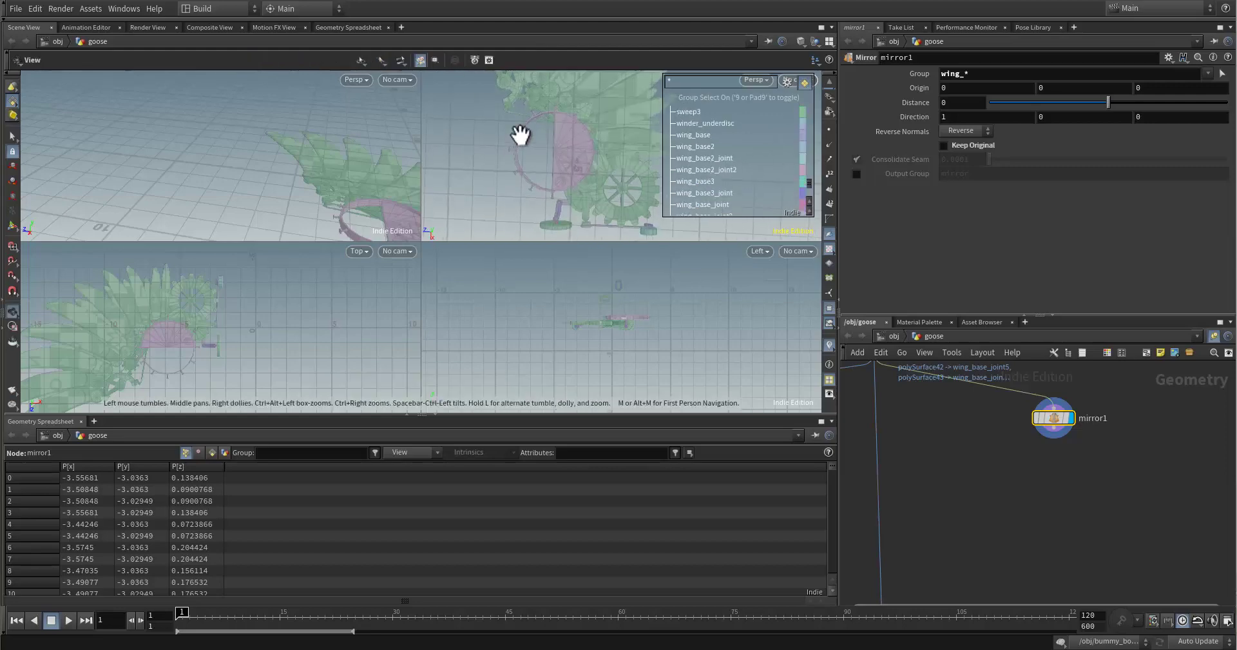
drag(516, 130, 585, 149)
scroll(715, 148, up, 1)
scroll(721, 143, up, 3)
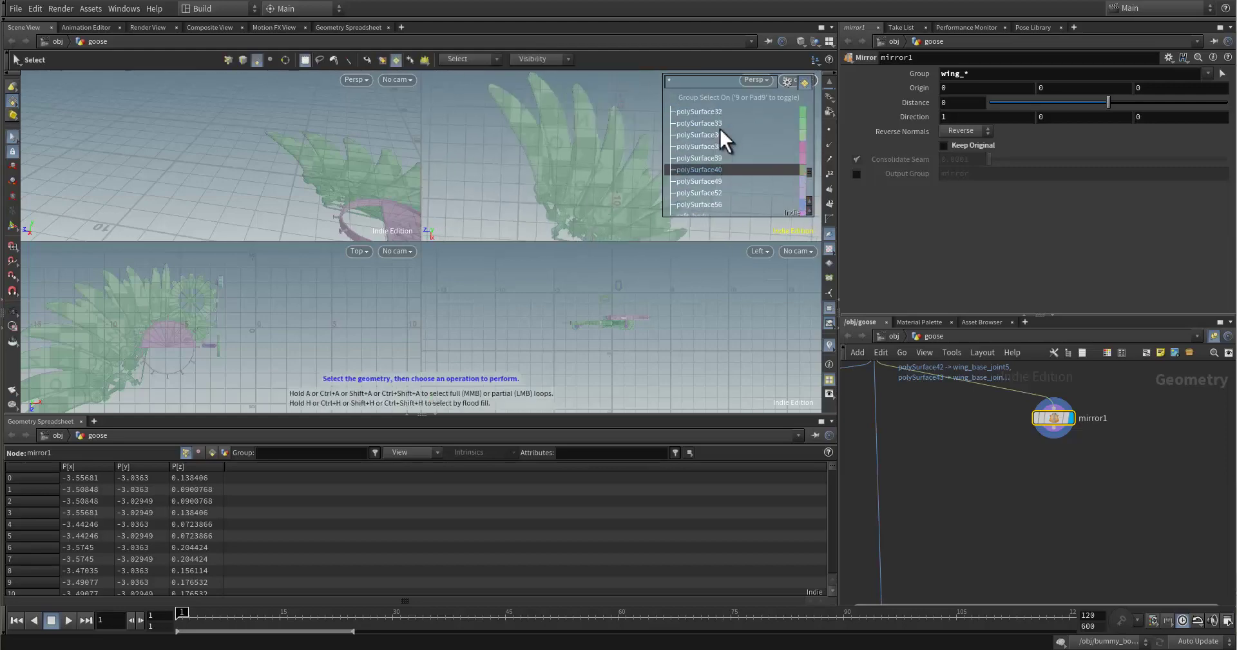
scroll(719, 139, up, 3)
middle_drag(1109, 476, 1017, 458)
key(Tab)
text(group)
key(Return)
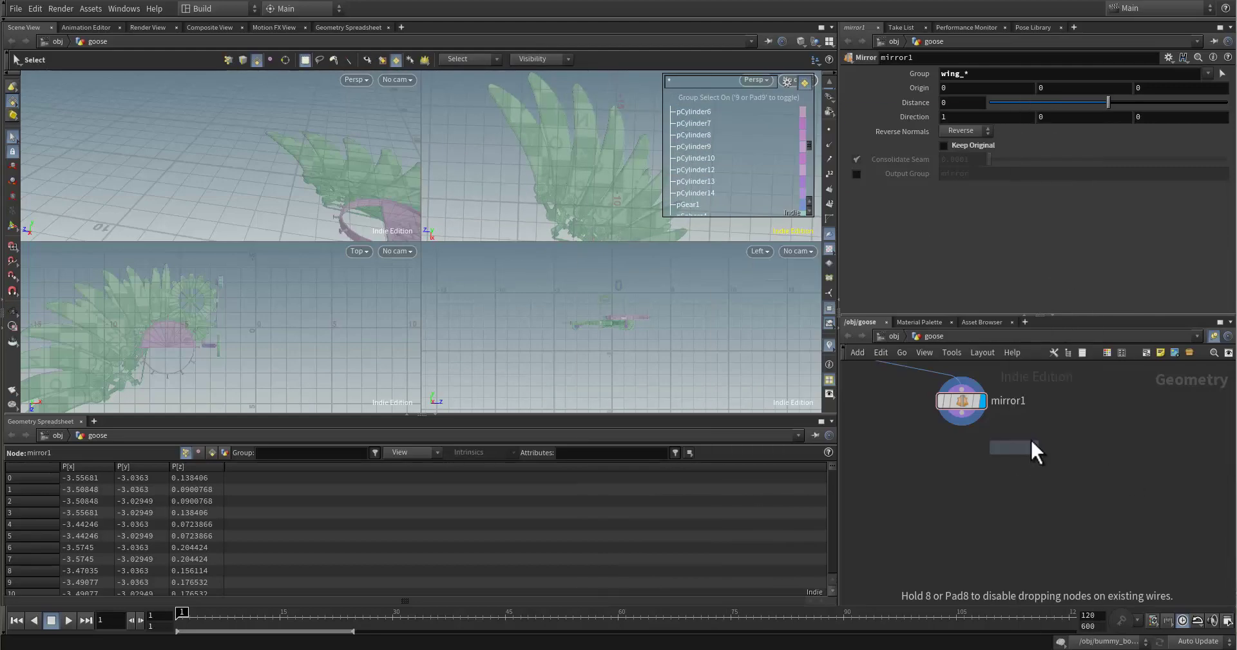
click(1036, 446)
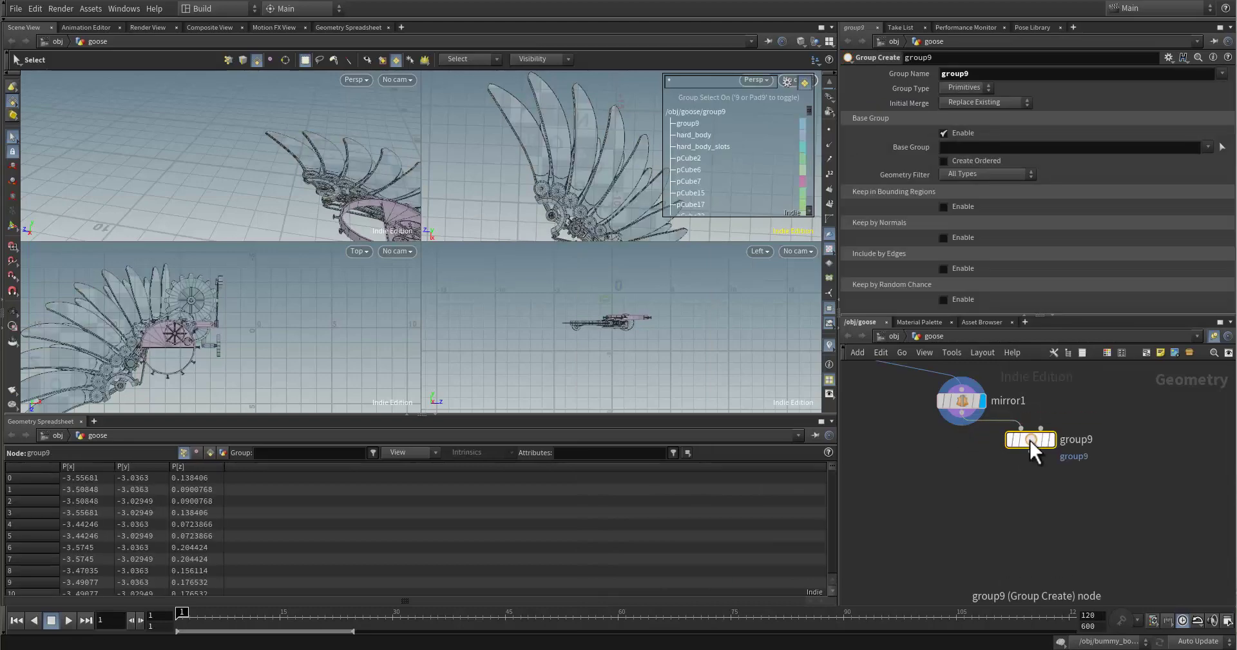
click(1209, 147)
scroll(999, 513, down, 2)
scroll(999, 512, up, 2)
click(1011, 460)
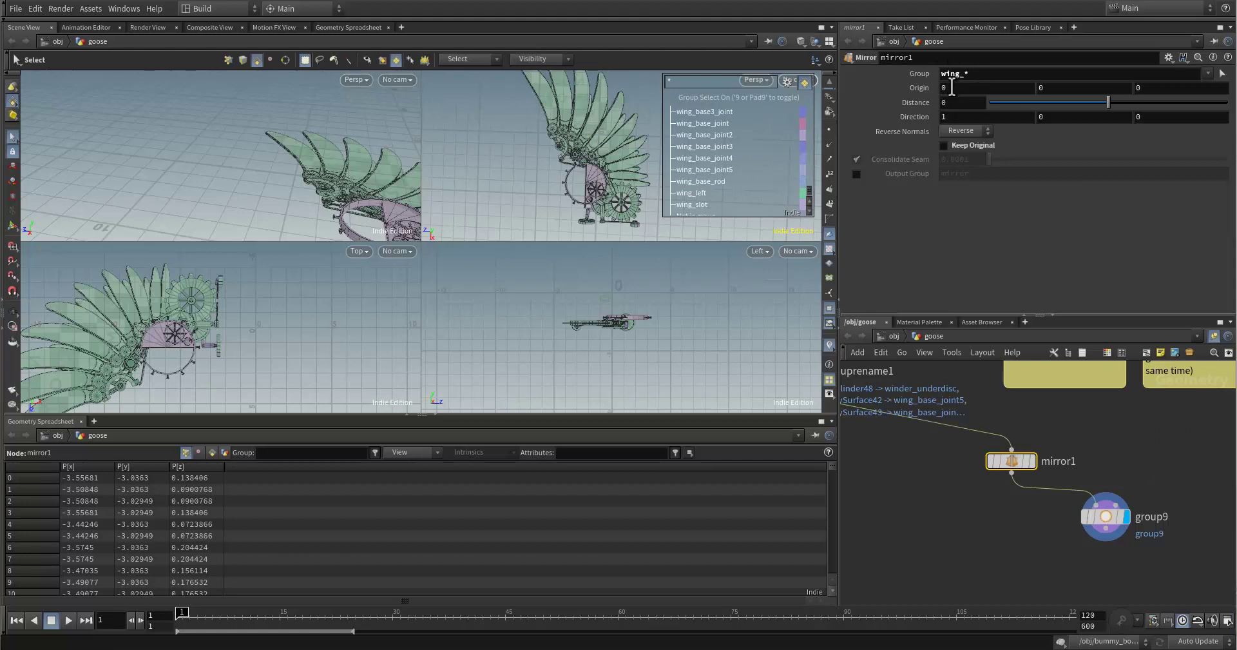
key(Down)
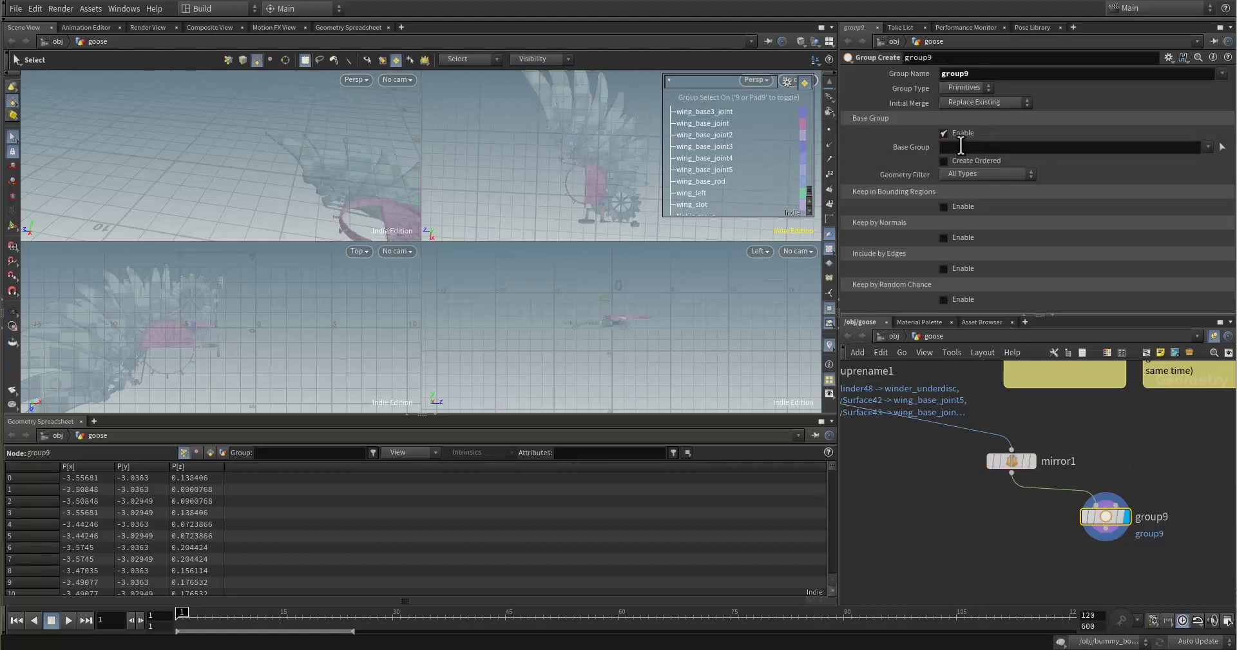
scroll(721, 187, down, 1)
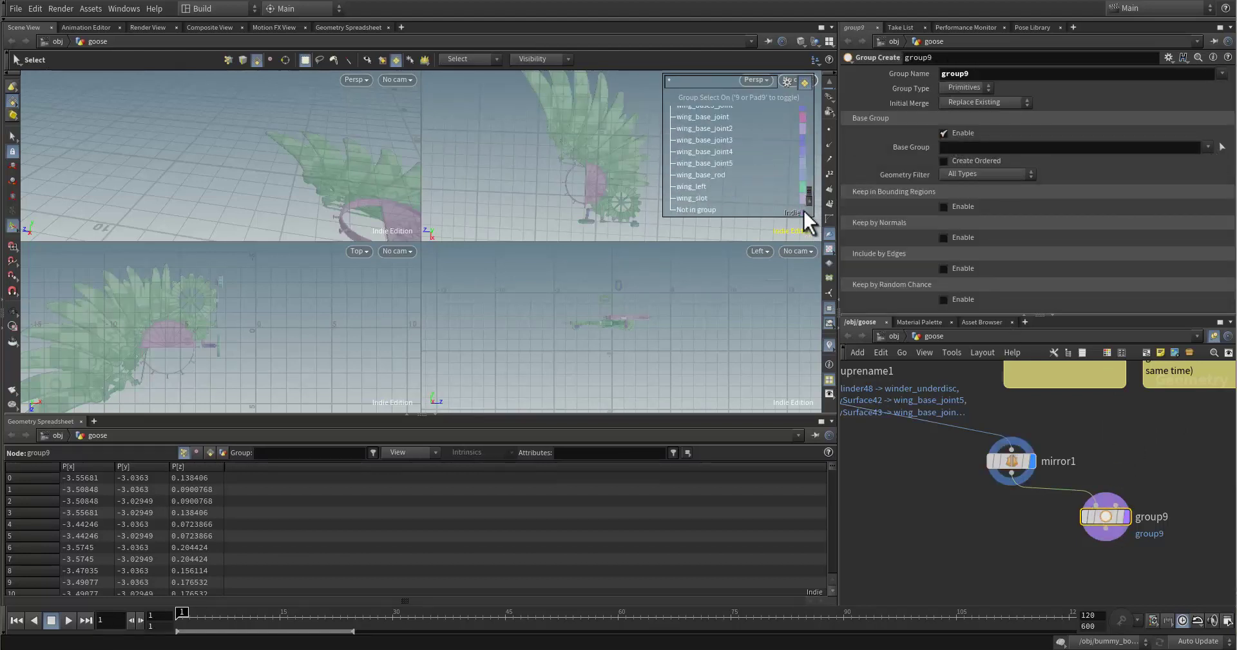
key(Delete)
Add groupdelete2 under mirror1 with deleting unused groups enabled, then save the scene.
scroll(1138, 505, down, 2)
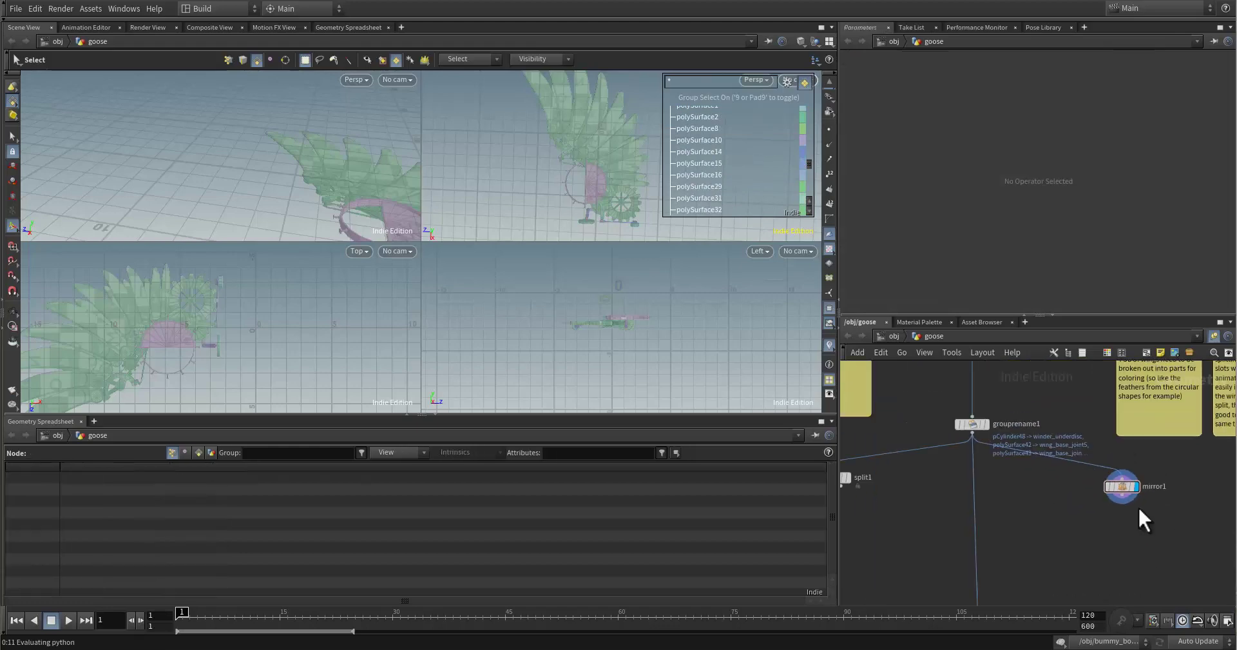
key(Tab)
text(groupdelete)
key(Return)
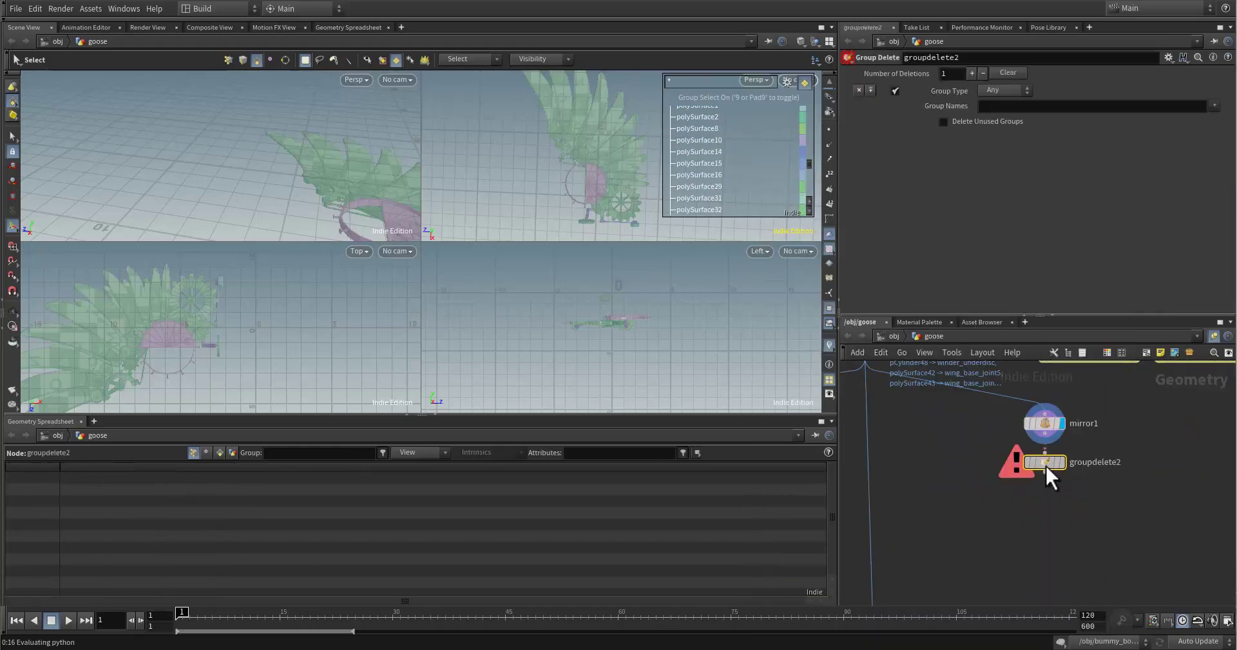
click(1045, 463)
click(944, 121)
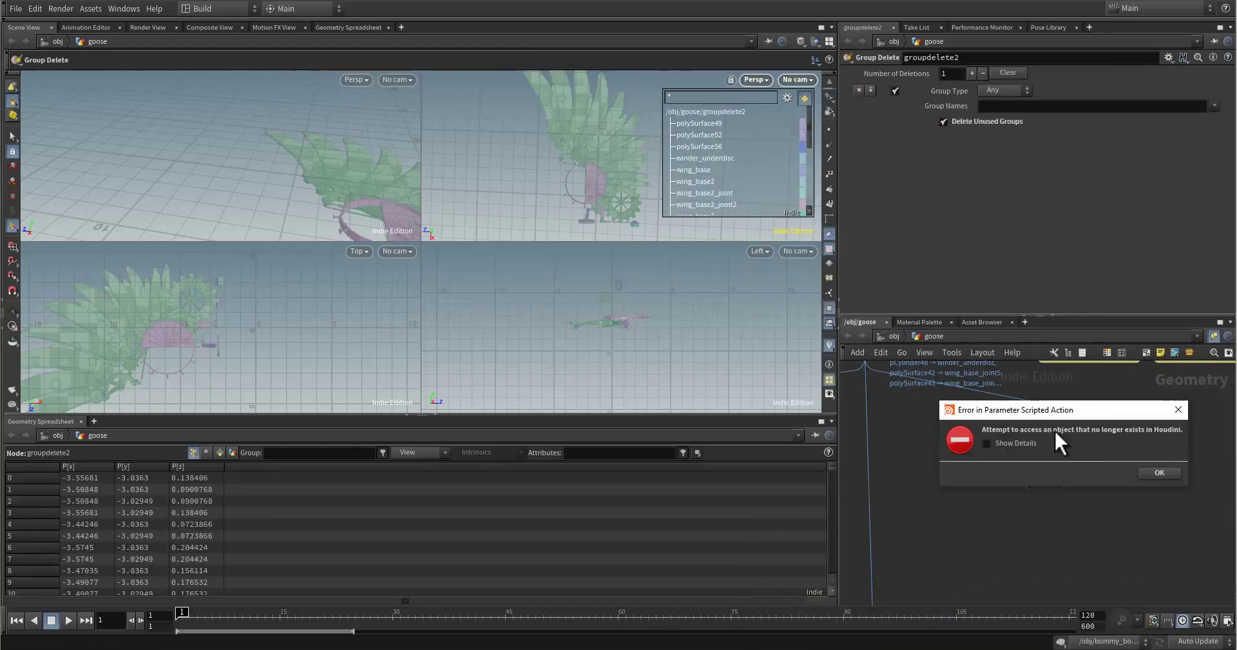
key(Return)
key(ctrl+s)
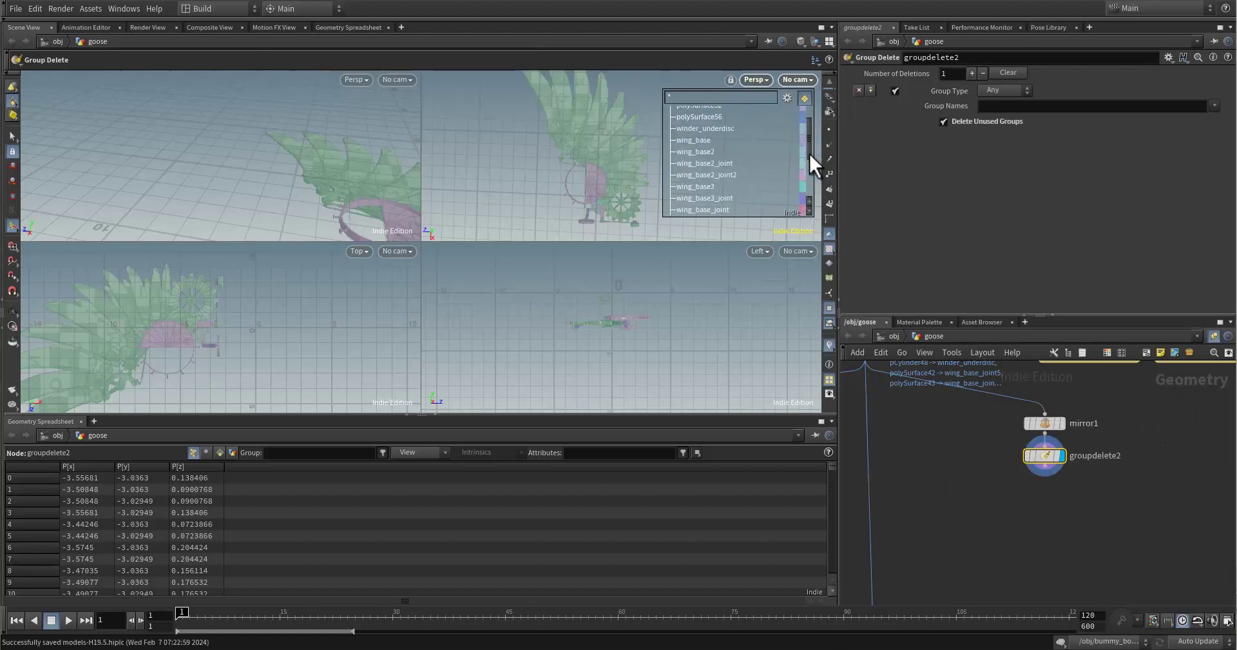
Add a group9 node after groupdelete2 using base group polySurface49 and display it.
scroll(686, 142, up, 5)
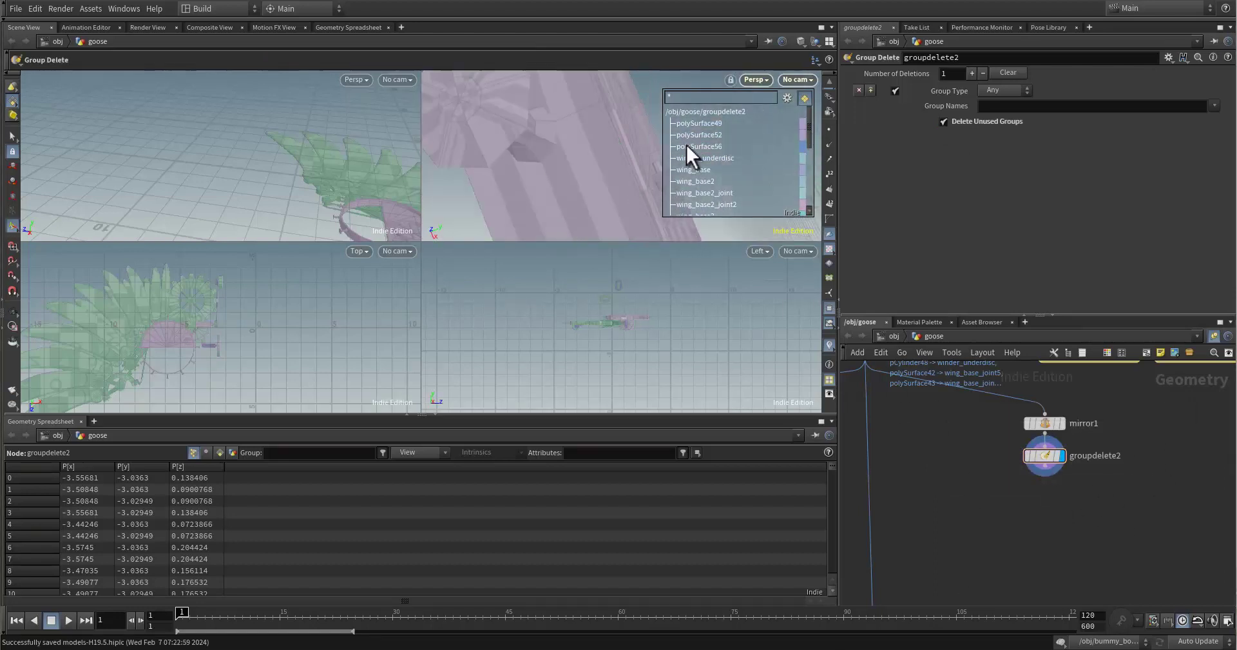
click(1045, 476)
click(1084, 474)
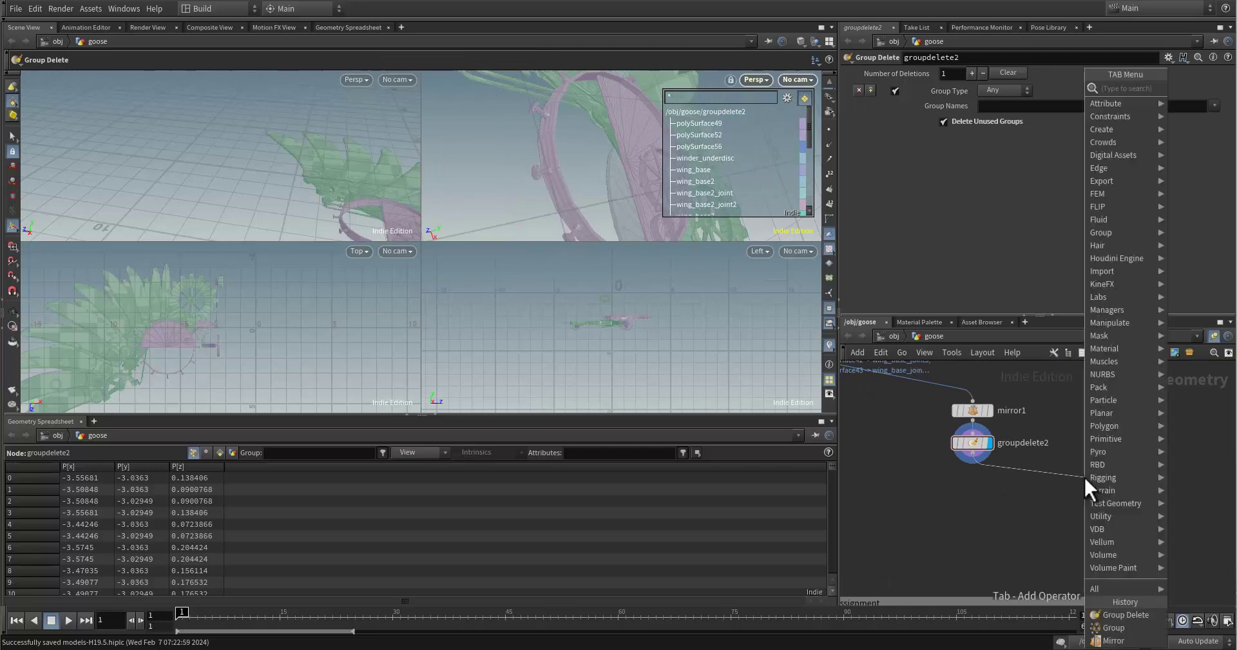
text(group)
key(Return)
click(1208, 147)
click(1147, 238)
click(1101, 476)
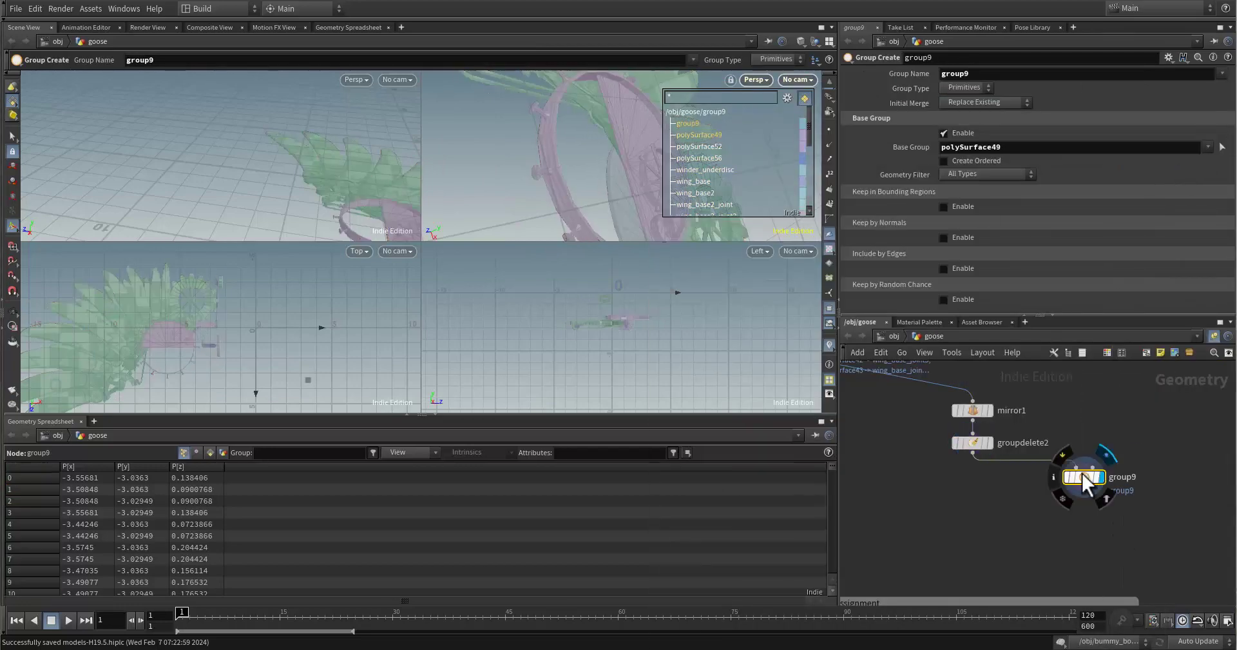
Delete group9 and undo the accidental Lay Out All.
key(Escape)
drag(552, 157, 722, 231)
key(Delete)
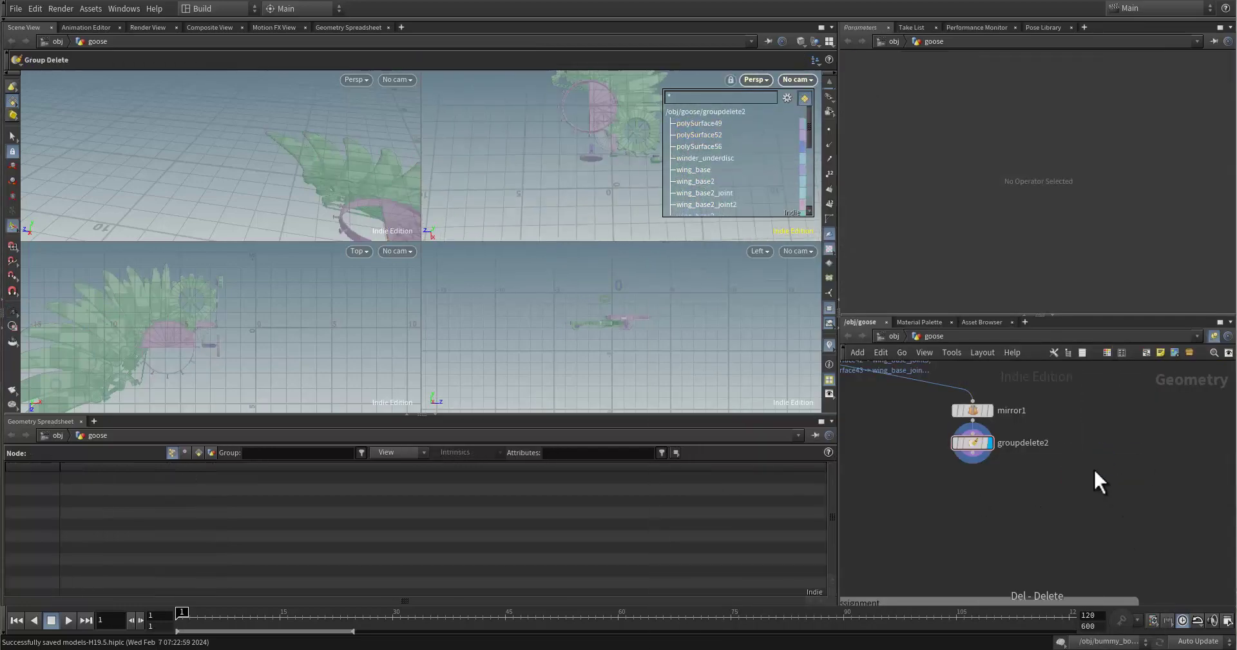
key(Tab)
key(Escape)
key(l)
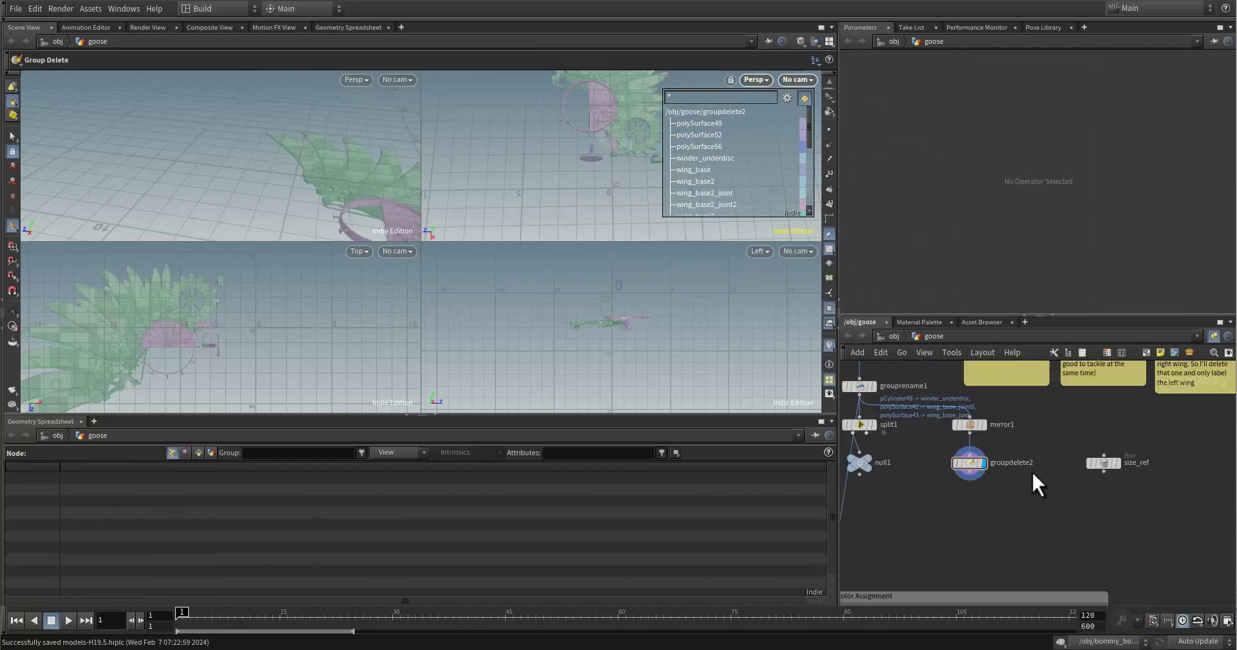
key(ctrl+z)
Add a Visibility node below groupdelete2 and try polySurface49, 52 and 56 as its group.
key(Return)
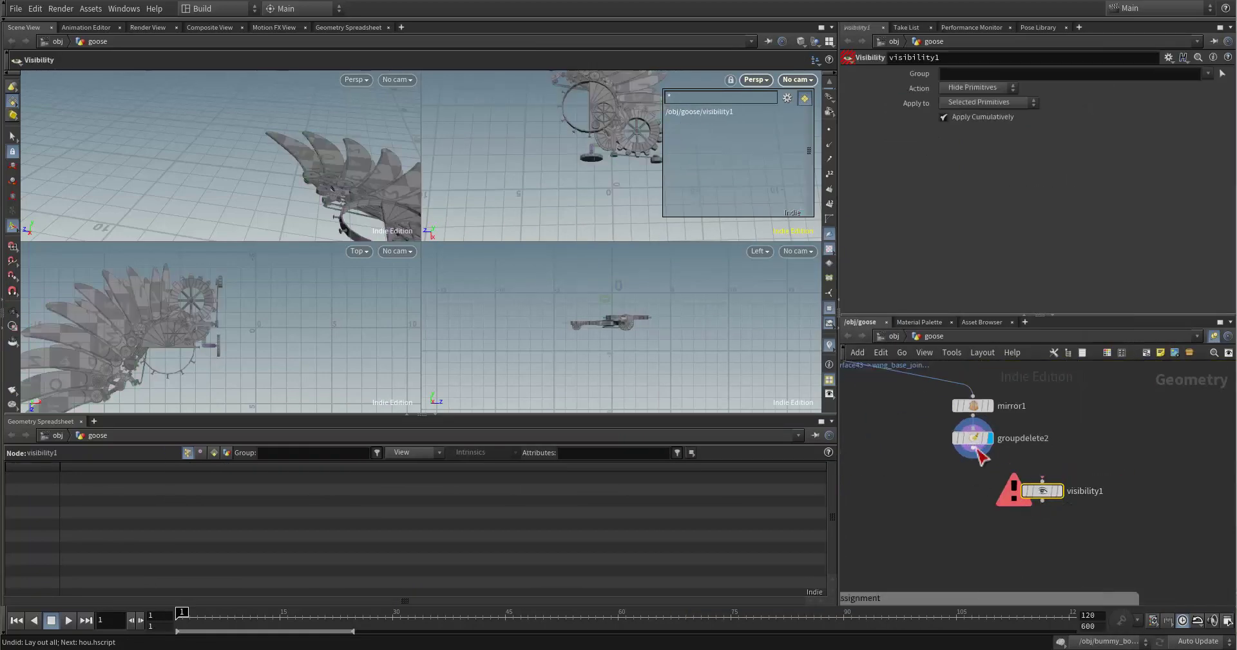
click(1124, 469)
click(1207, 73)
click(1177, 89)
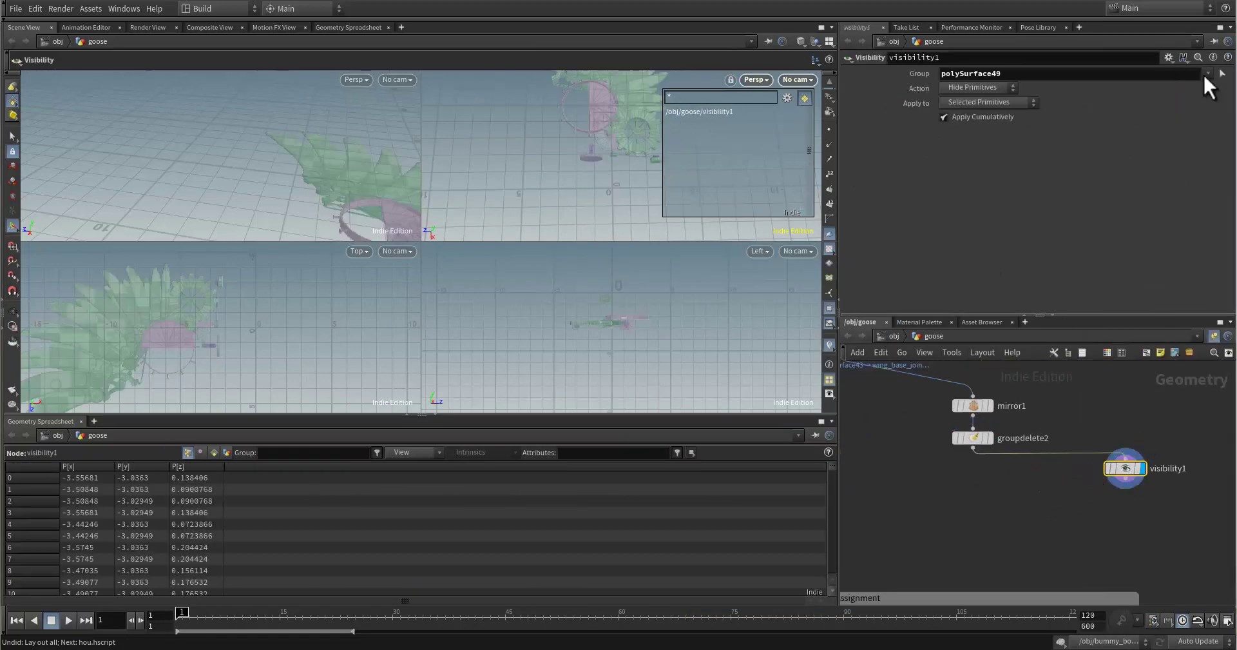
click(1207, 73)
click(1143, 100)
double_click(1005, 74)
key(BackSpace)
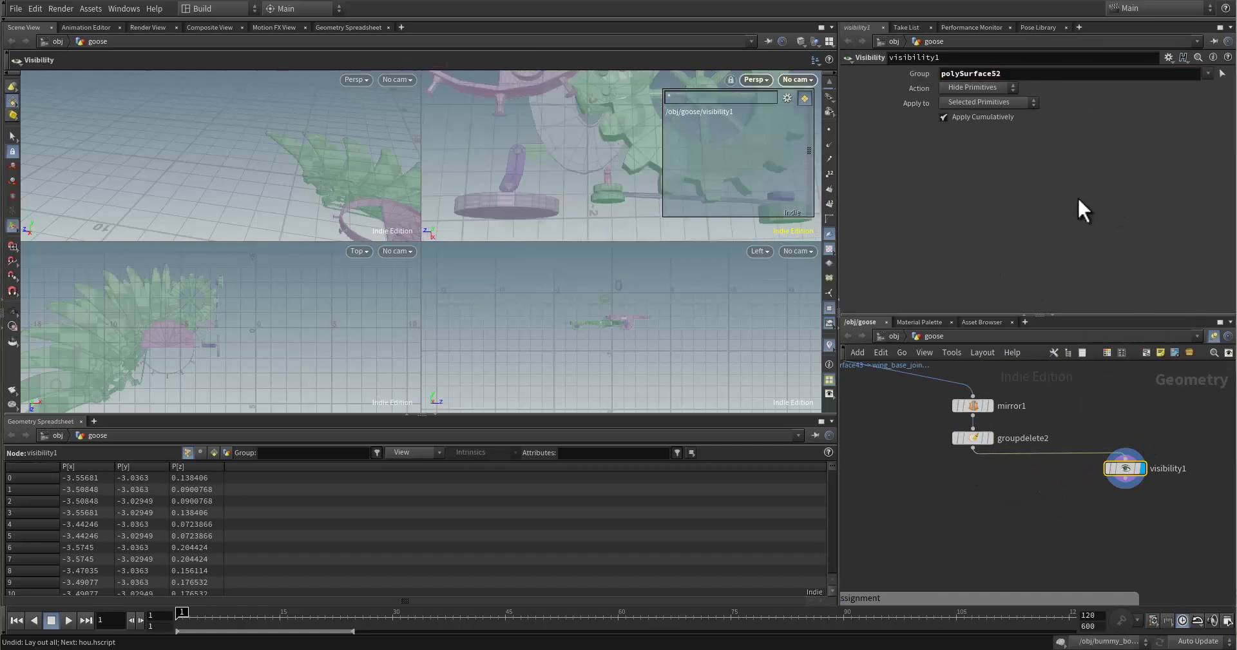
click(1208, 73)
click(1154, 133)
Clear the Visibility group field and set its action to Expose Primitives.
drag(612, 155, 580, 170)
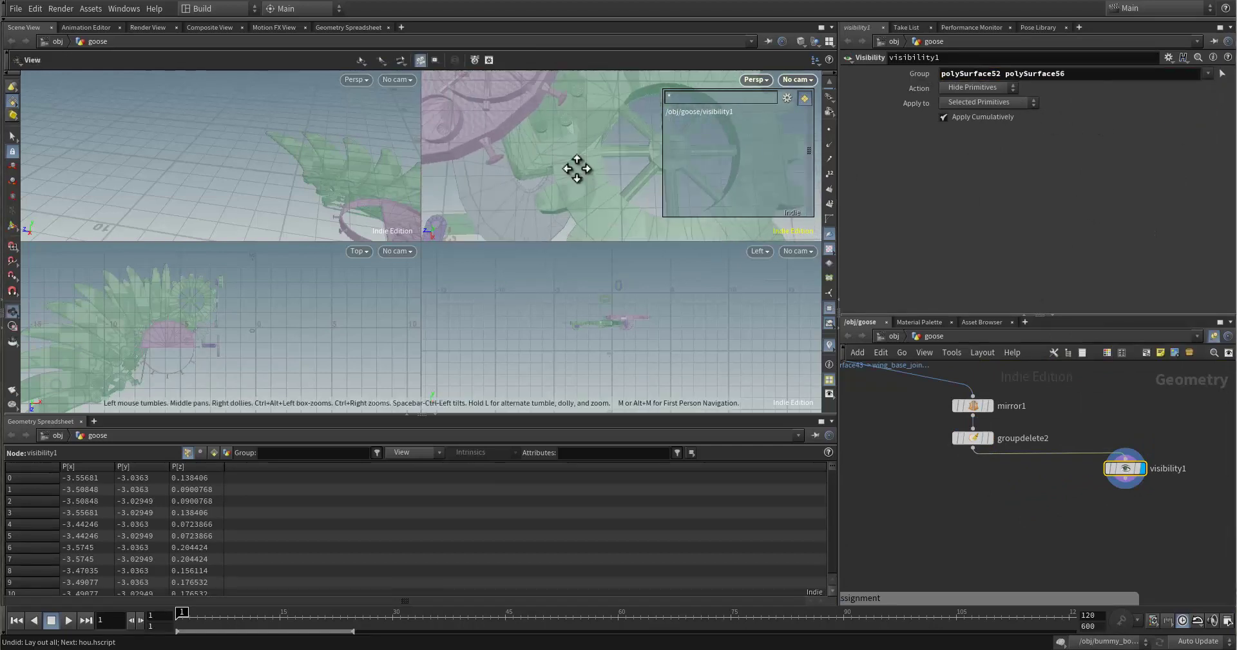
double_click(970, 73)
key(BackSpace)
mouse_move(630, 213)
mouse_down()
mouse_move(593, 133)
mouse_move(542, 129)
mouse_up()
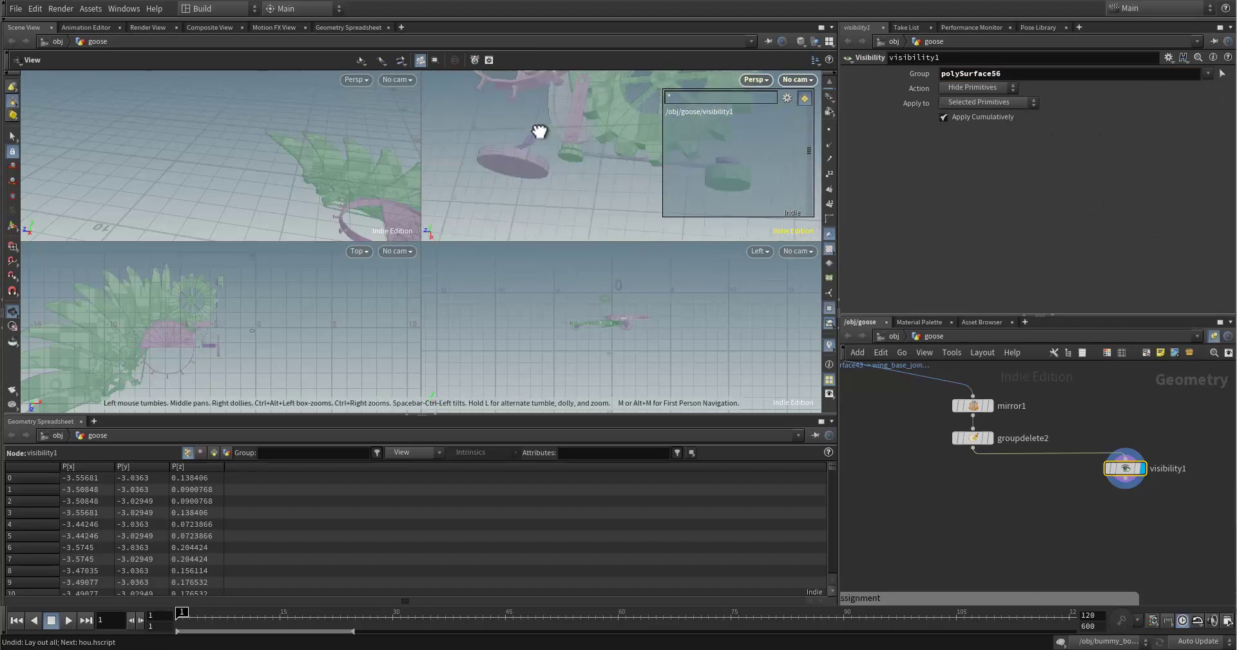
double_click(1005, 73)
key(BackSpace)
click(973, 87)
click(973, 113)
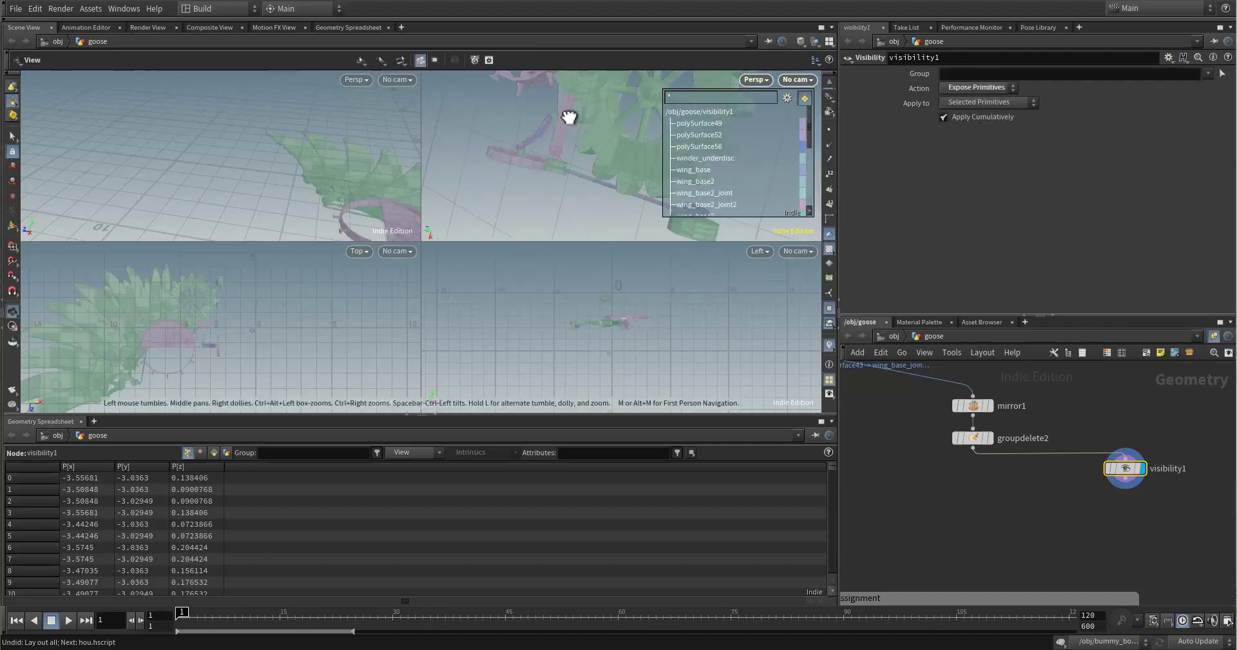
Make grouprename1 the current node to show its 18 renames.
key(Escape)
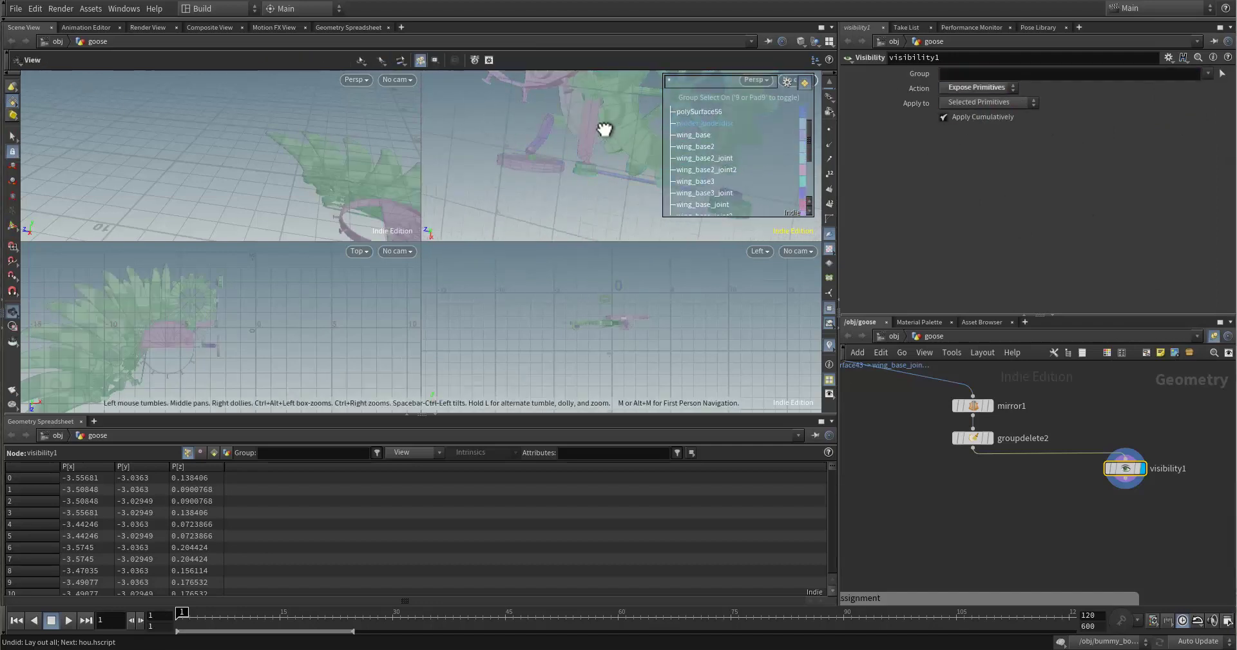
mouse_move(605, 127)
mouse_down()
mouse_move(668, 82)
mouse_move(683, 145)
mouse_up()
key(Return)
scroll(741, 155, down, 1)
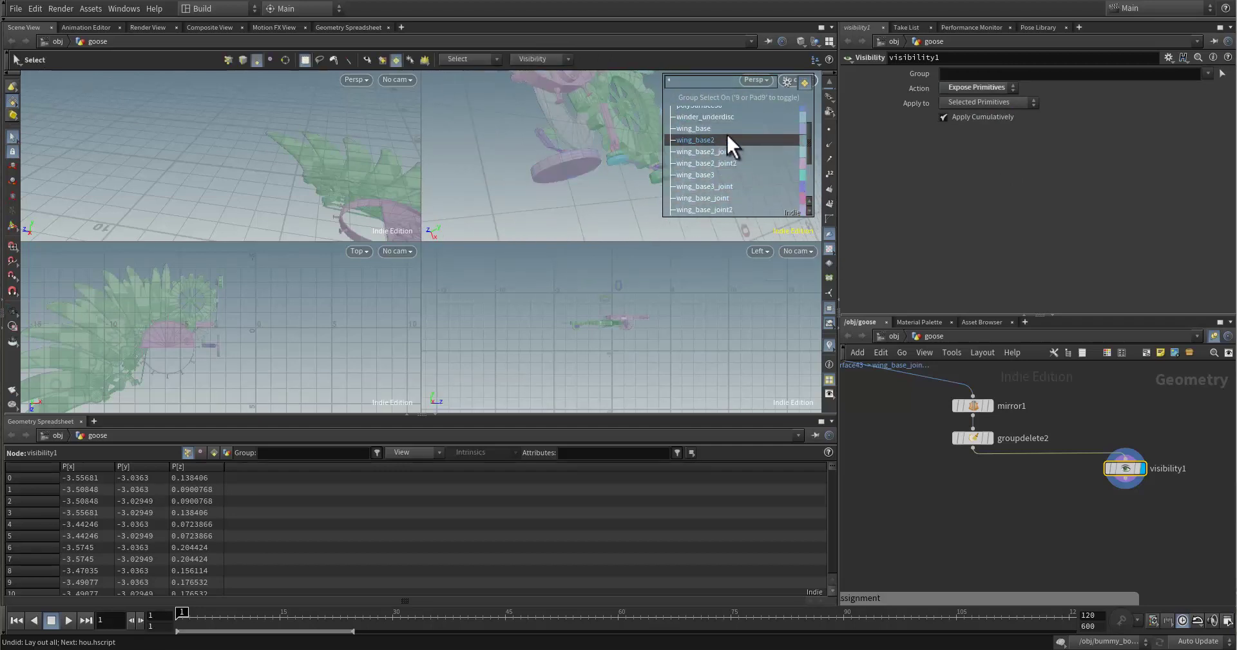
drag(607, 97, 586, 111)
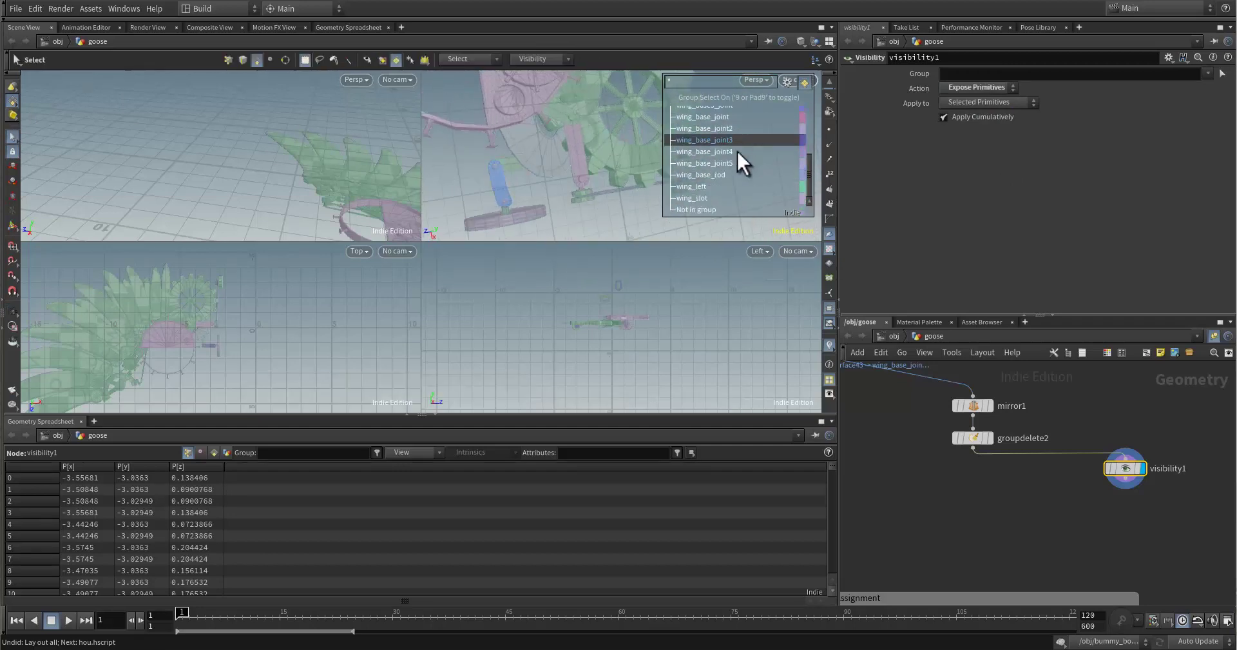
scroll(736, 149, up, 3)
middle_drag(850, 361, 1062, 484)
click(1034, 442)
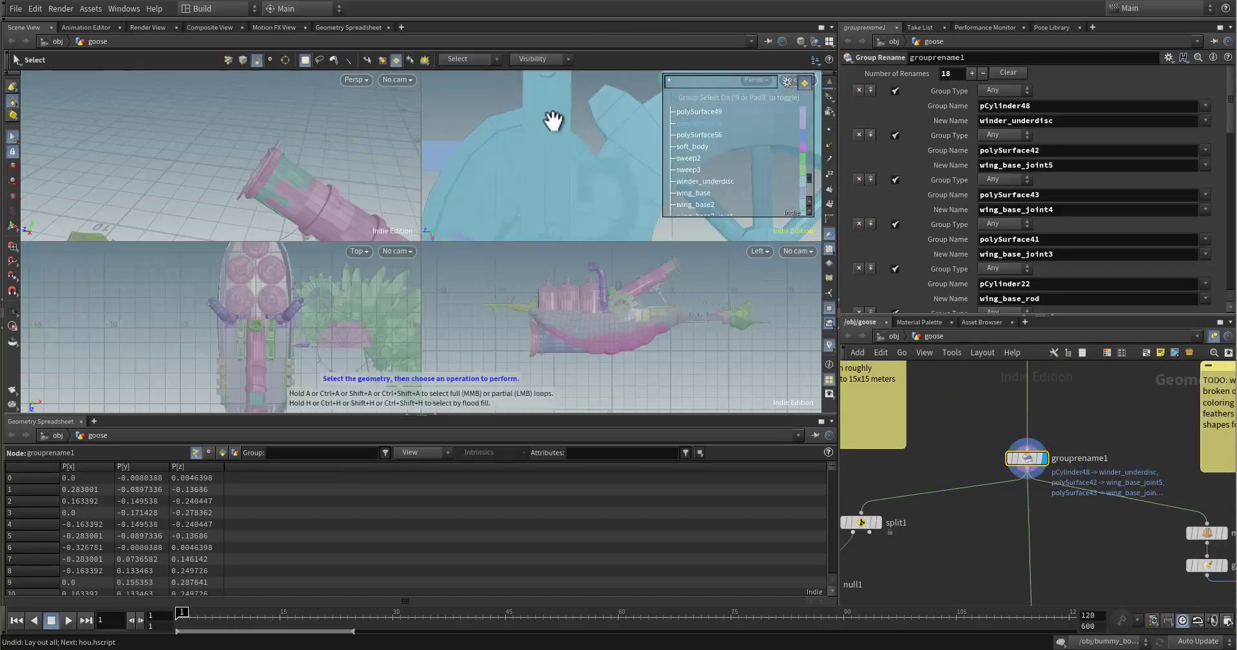
Add a rename entry for polySurface52 and correct winder_underdisc to wing_underdisc.
mouse_move(617, 163)
middle_down()
mouse_move(561, 134)
mouse_move(574, 117)
middle_up()
key(s)
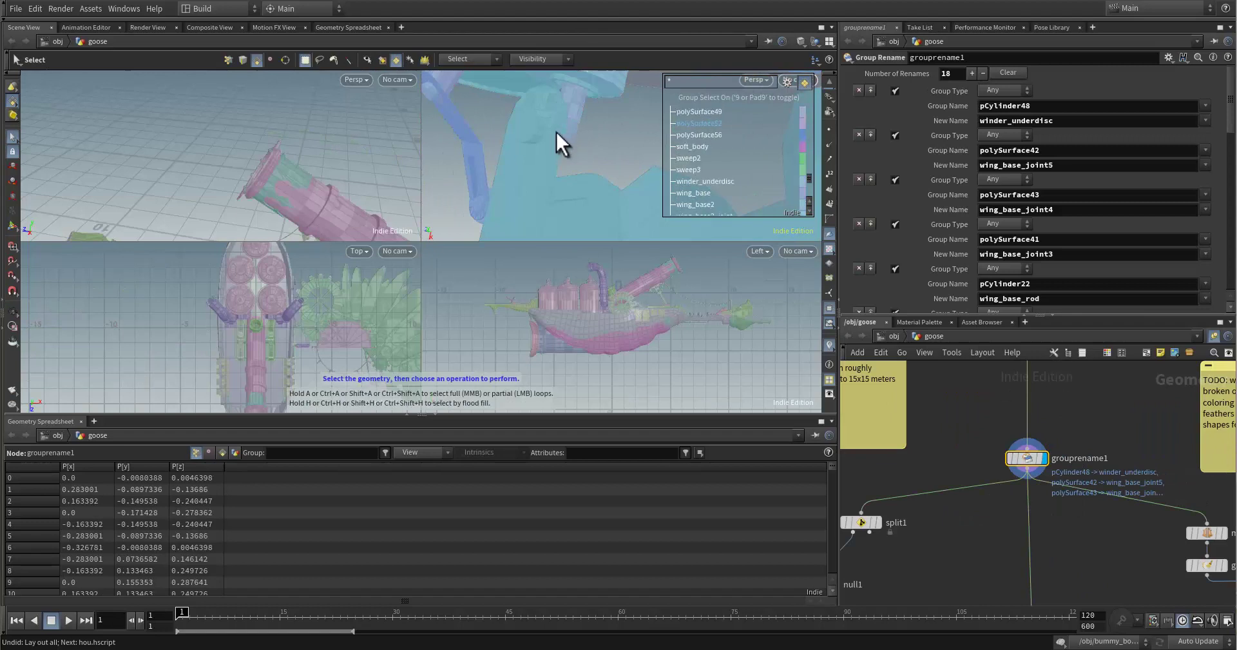
click(870, 91)
click(1003, 106)
text(polySurface)
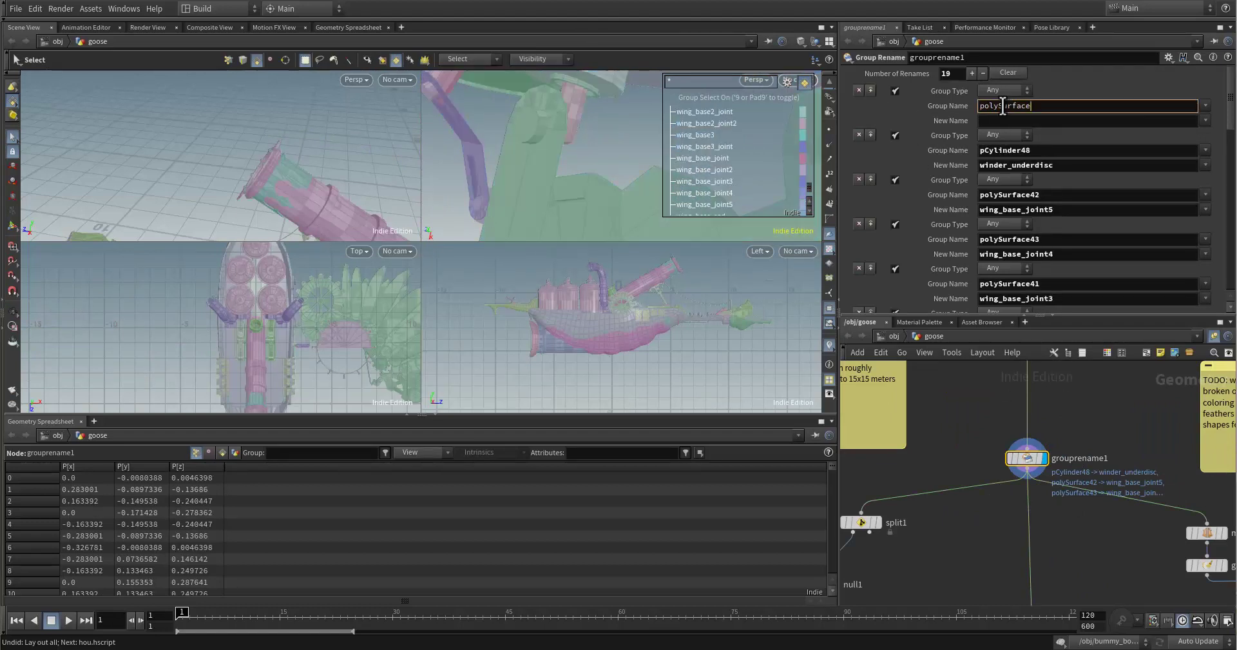
text(52)
click(1015, 120)
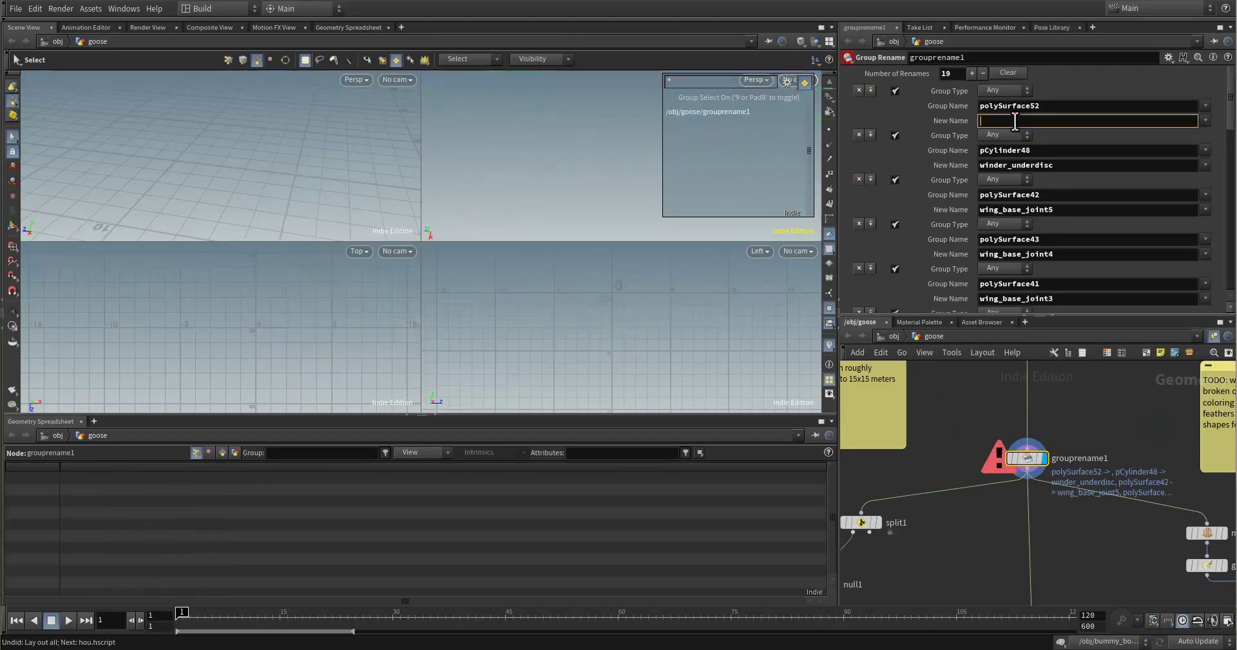
click(1008, 165)
key(BackSpace)
key(BackSpace)
key(BackSpace)
text(g)
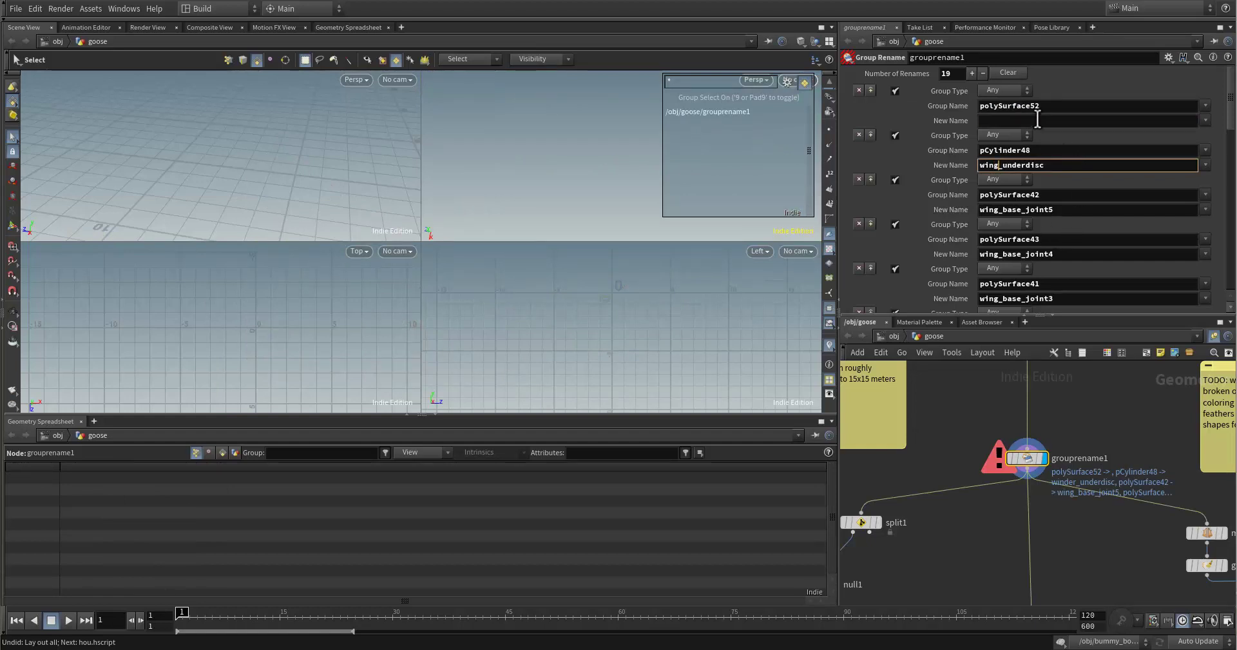
Name the polySurface52 entry wing_base2_joint3 and save the scene.
click(1034, 120)
text(wing_base2_)
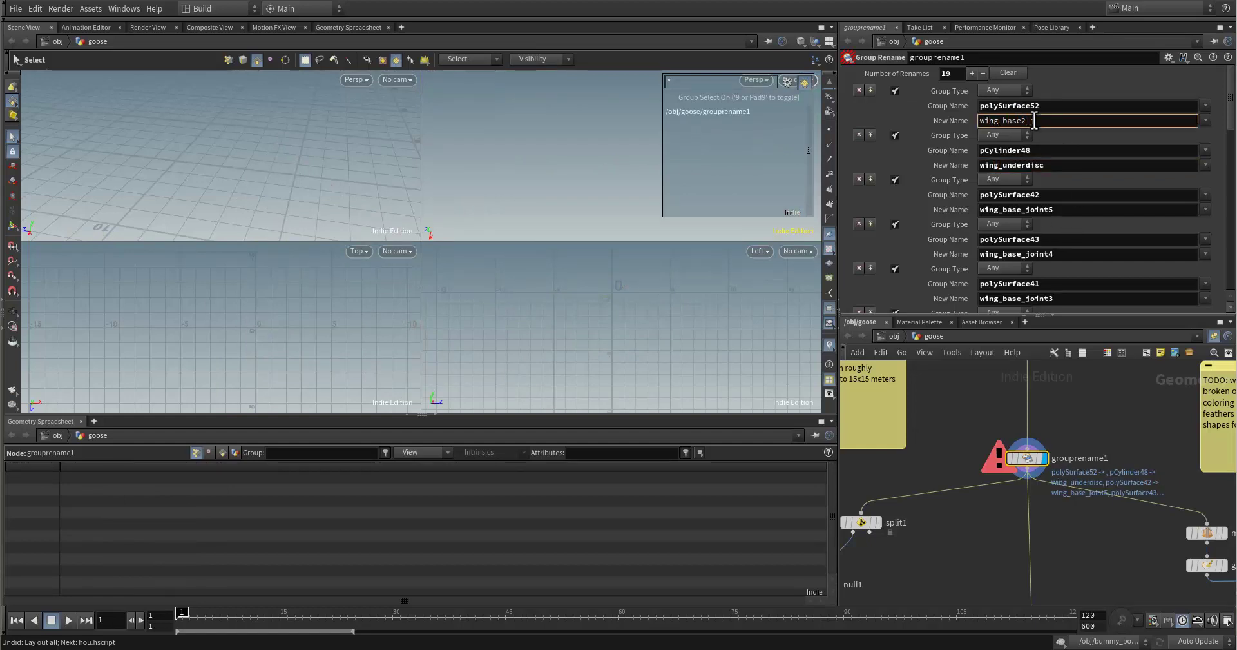
scroll(1066, 209, down, 2)
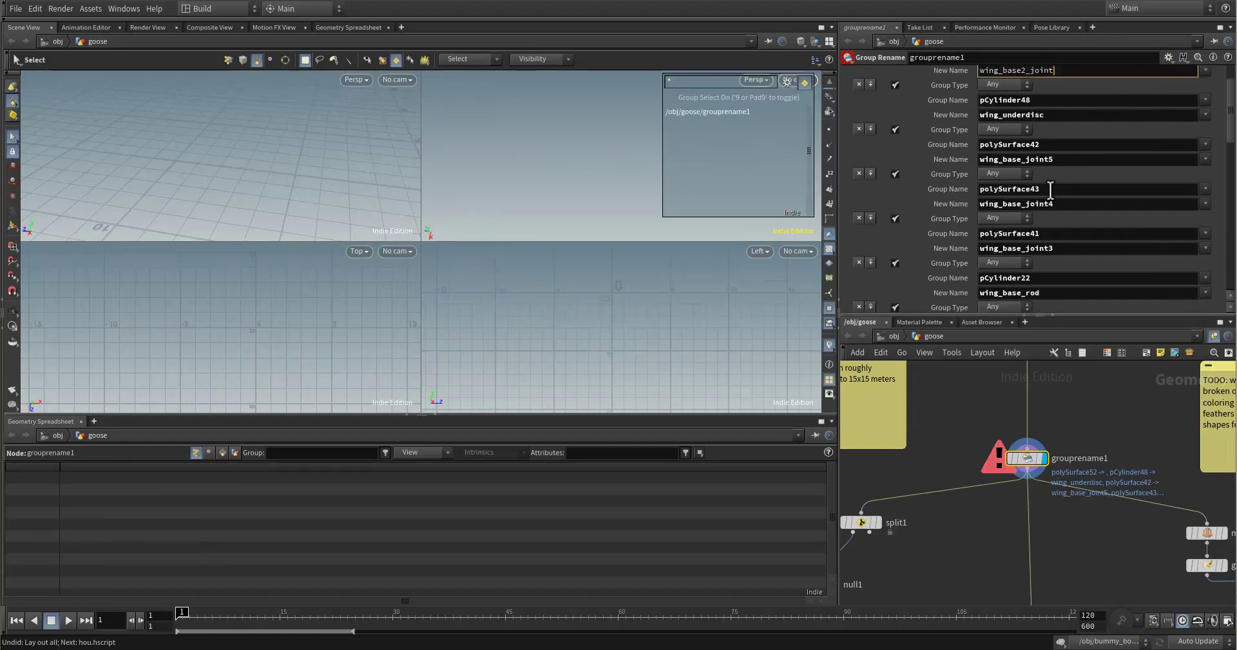
scroll(1064, 161, up, 2)
key(Return)
scroll(1074, 257, down, 2)
scroll(1074, 257, down, 2)
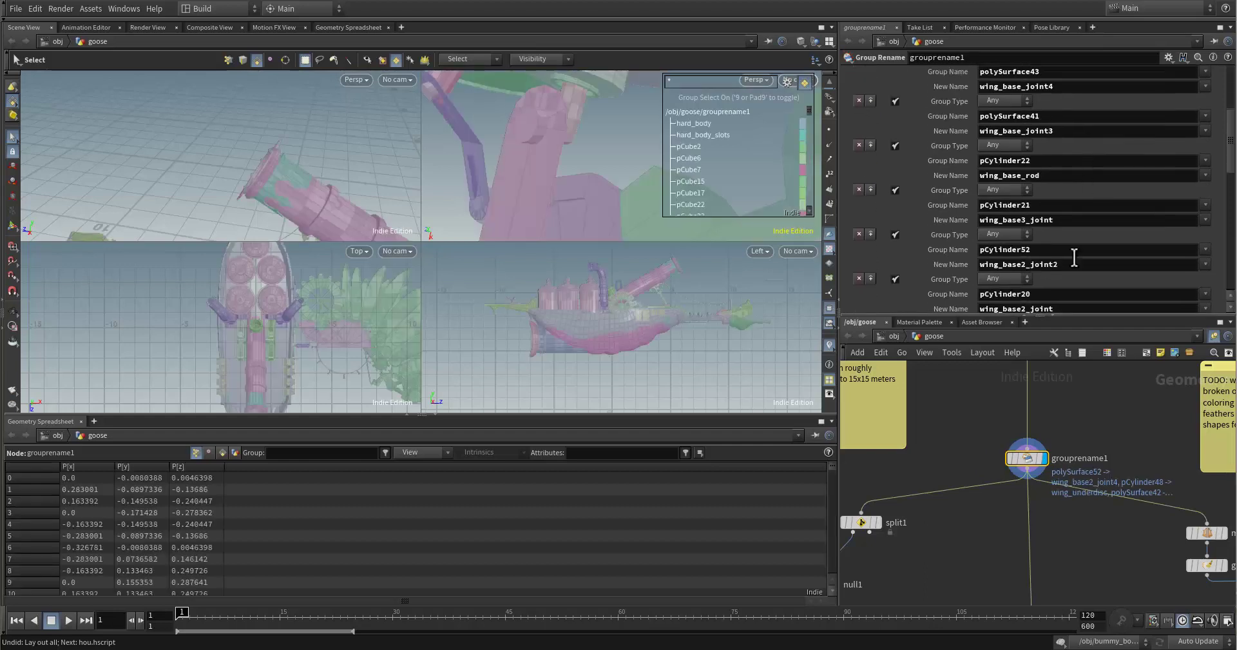
scroll(1057, 106, up, 4)
key(shift+Tab)
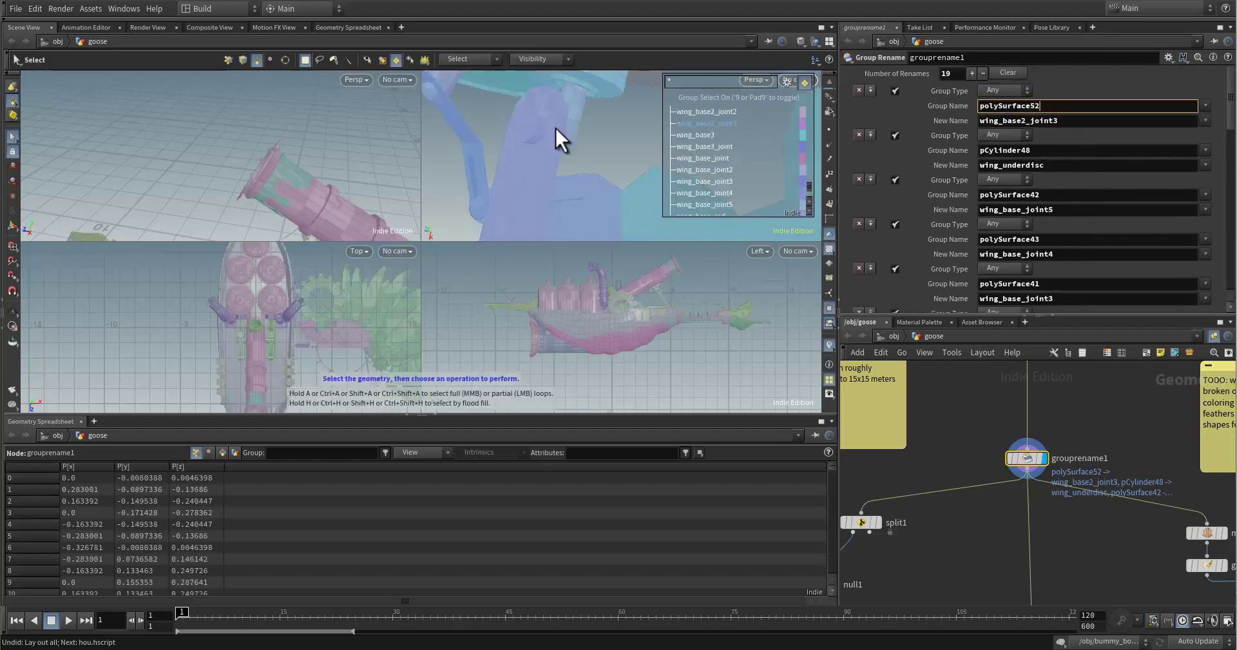
mouse_move(534, 182)
alt+mouse_down()
mouse_move(567, 66)
mouse_move(549, 158)
mouse_move(574, 133)
mouse_move(545, 152)
alt+mouse_up()
key(ctrl+s)
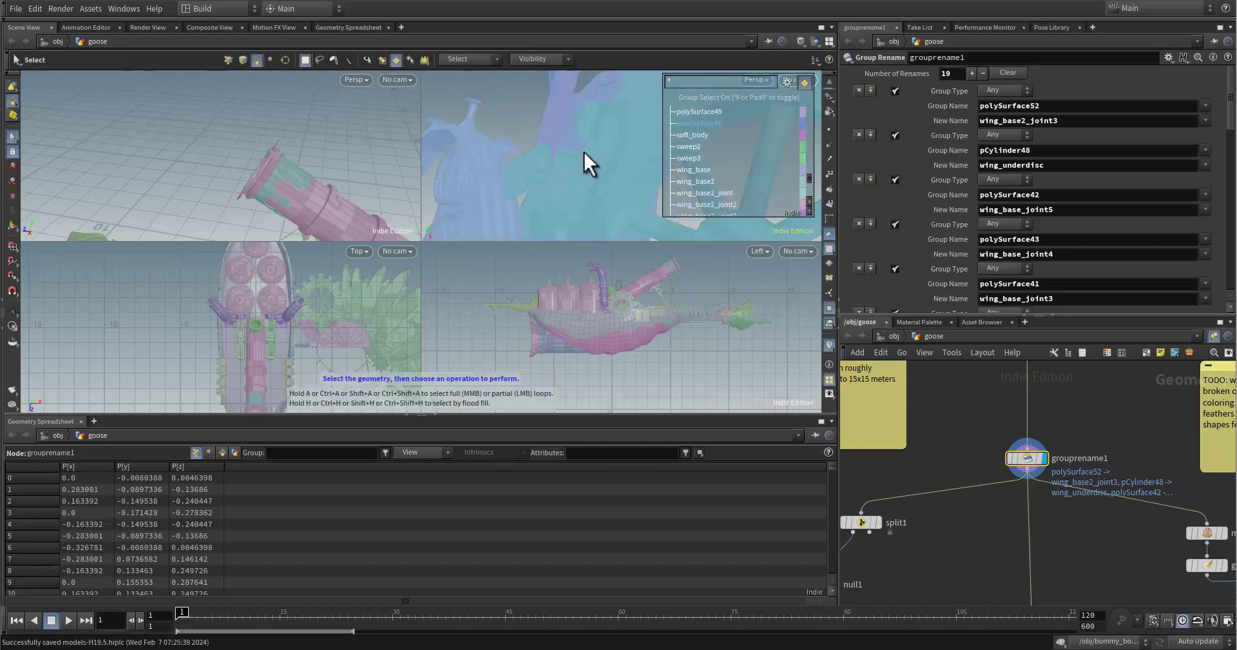
Add another rename mapping polySurface56 to wing_base2_joint4.
click(871, 90)
click(1015, 106)
text(polySurface)
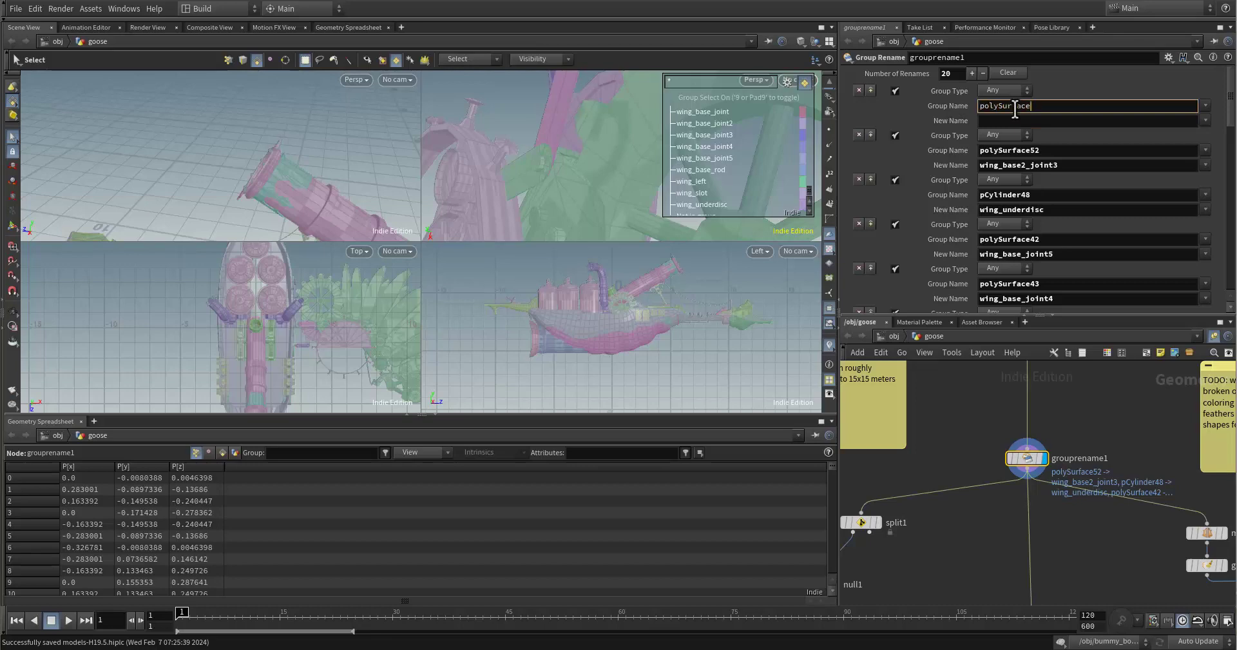
text(56)
click(1025, 125)
text(wing_base2_joint4)
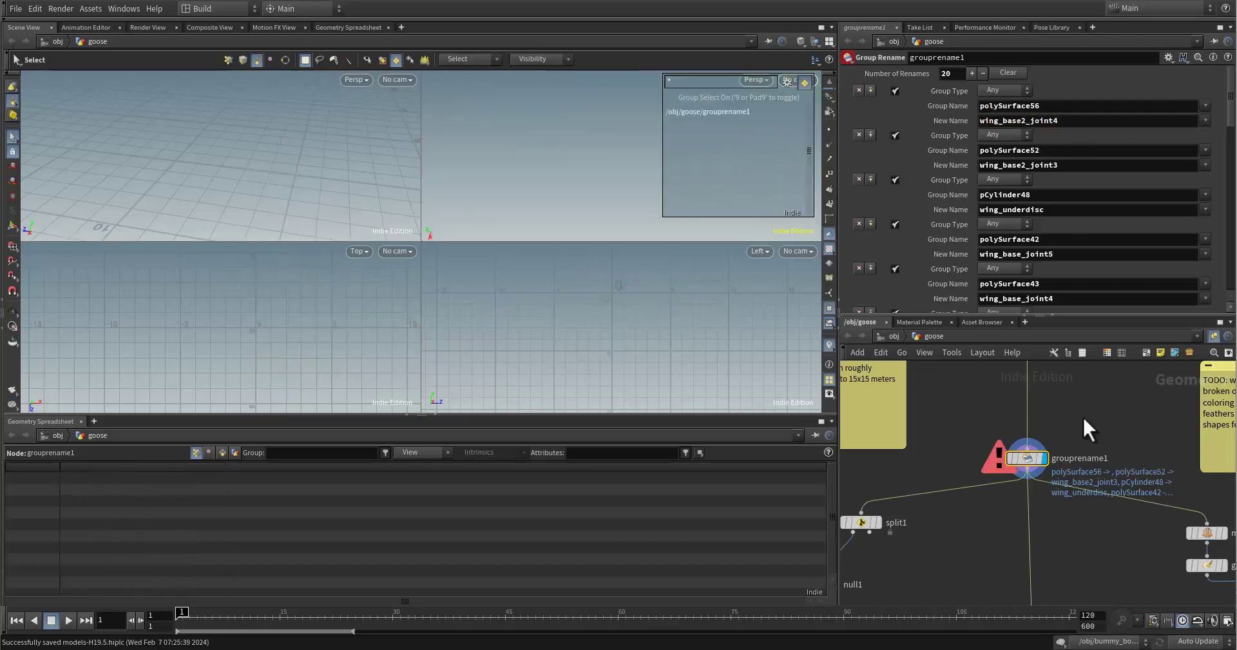
key(Return)
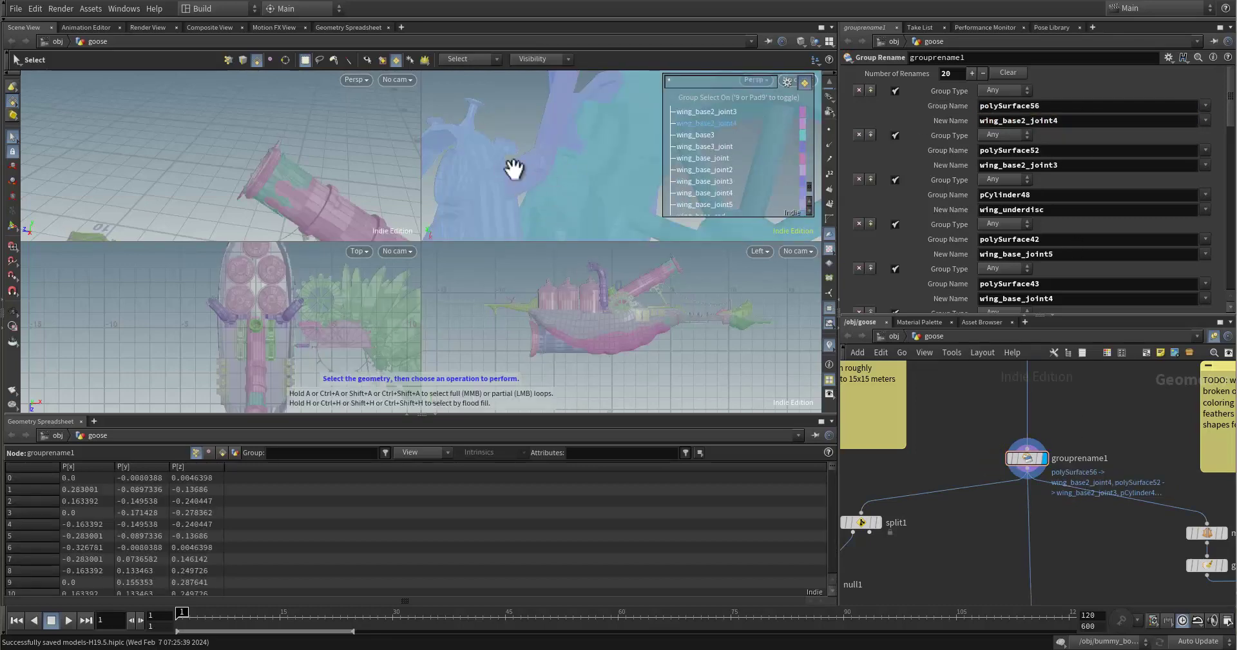
Select groupdelete2 and display its output in the viewport.
drag(514, 169, 515, 173)
middle_drag(1224, 522, 1006, 395)
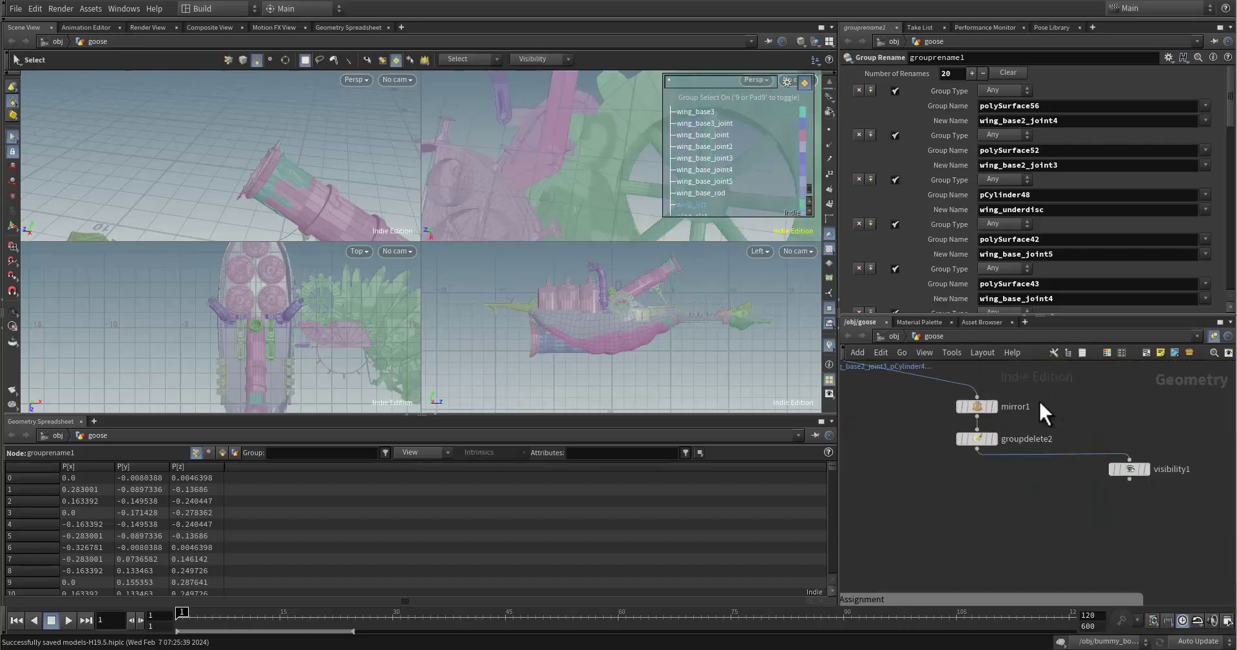
click(979, 438)
click(993, 438)
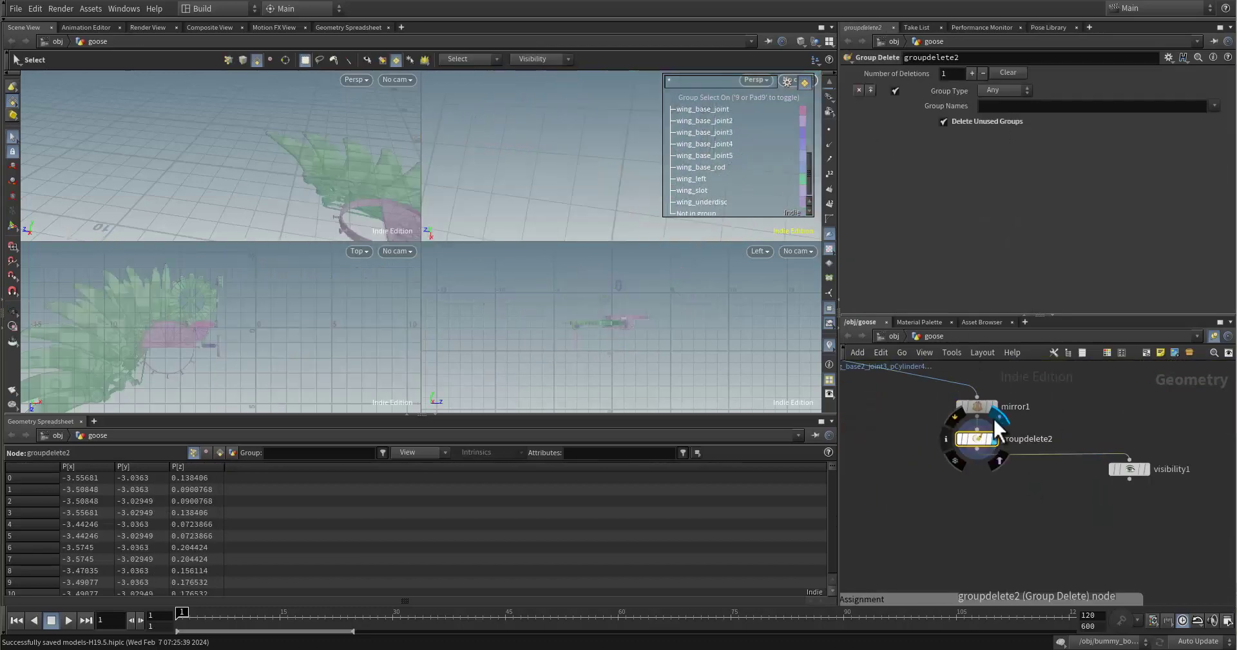
Set visibility1 to Hide Primitives with group !polySurface49.
middle_drag(1132, 471, 1038, 415)
click(1038, 415)
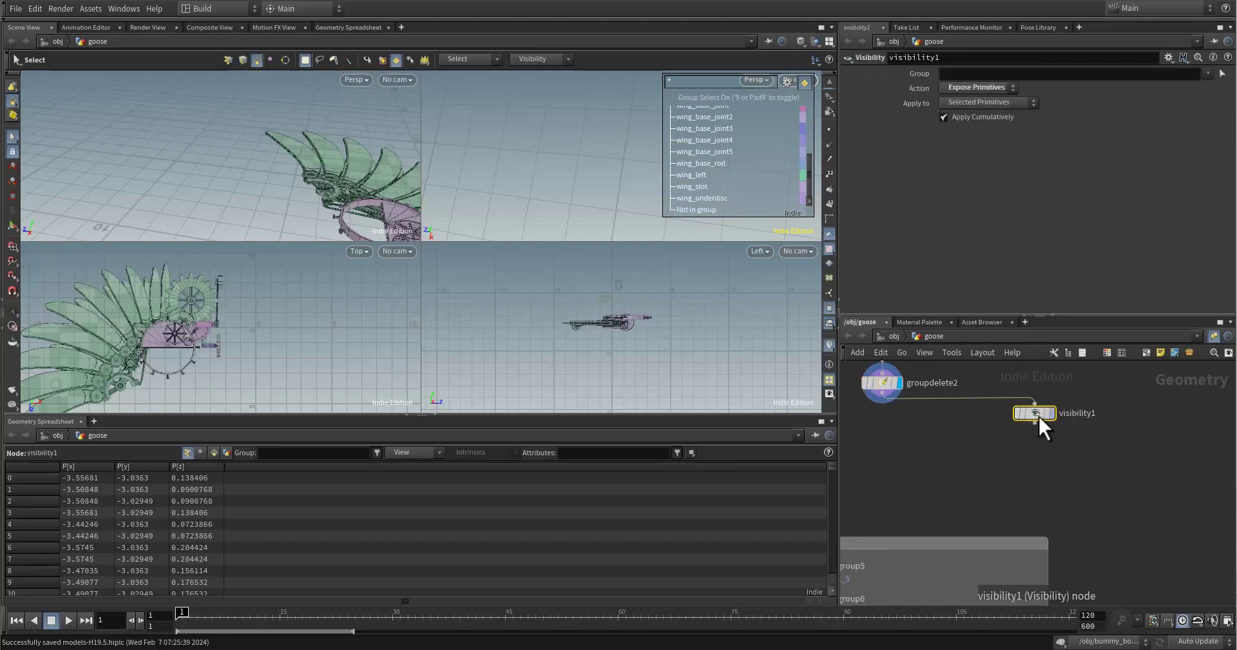
click(972, 100)
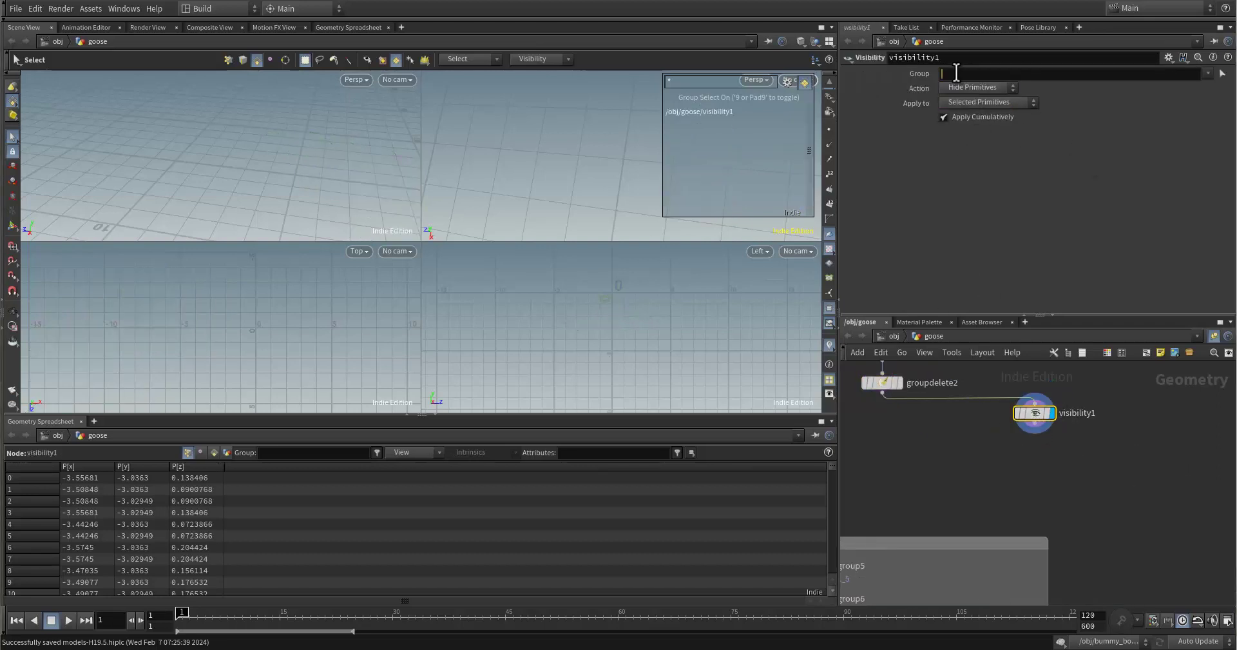
click(1209, 72)
click(1134, 129)
click(943, 73)
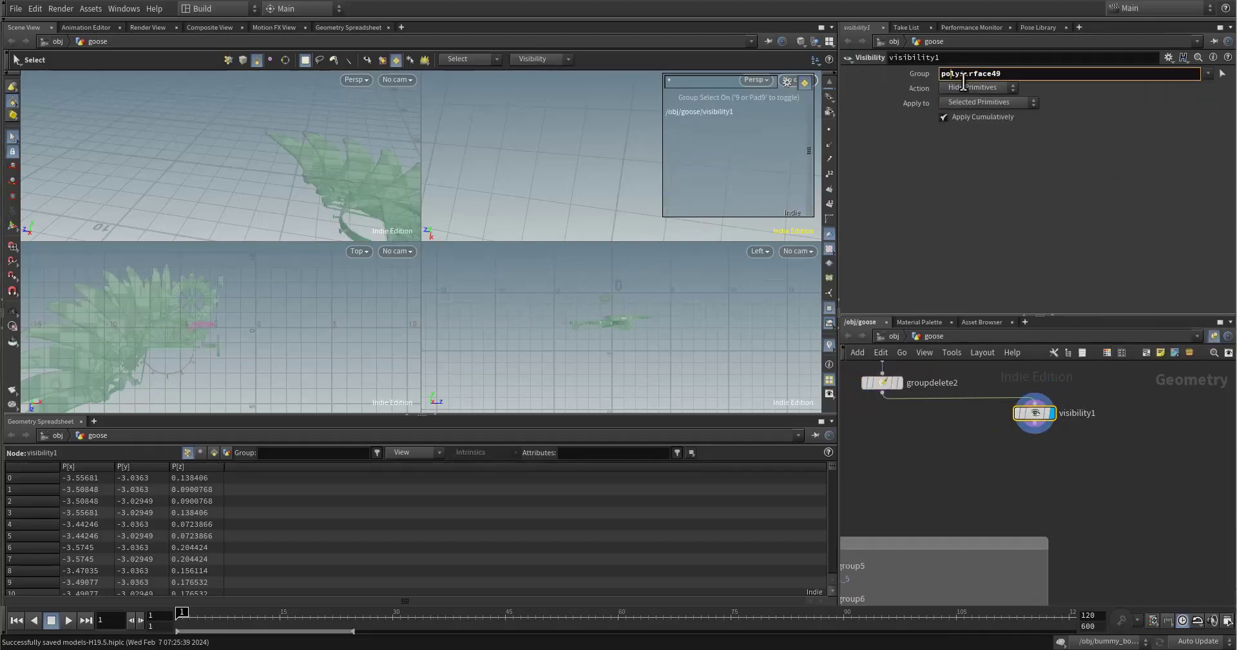
text(!)
key(Return)
key(Escape)
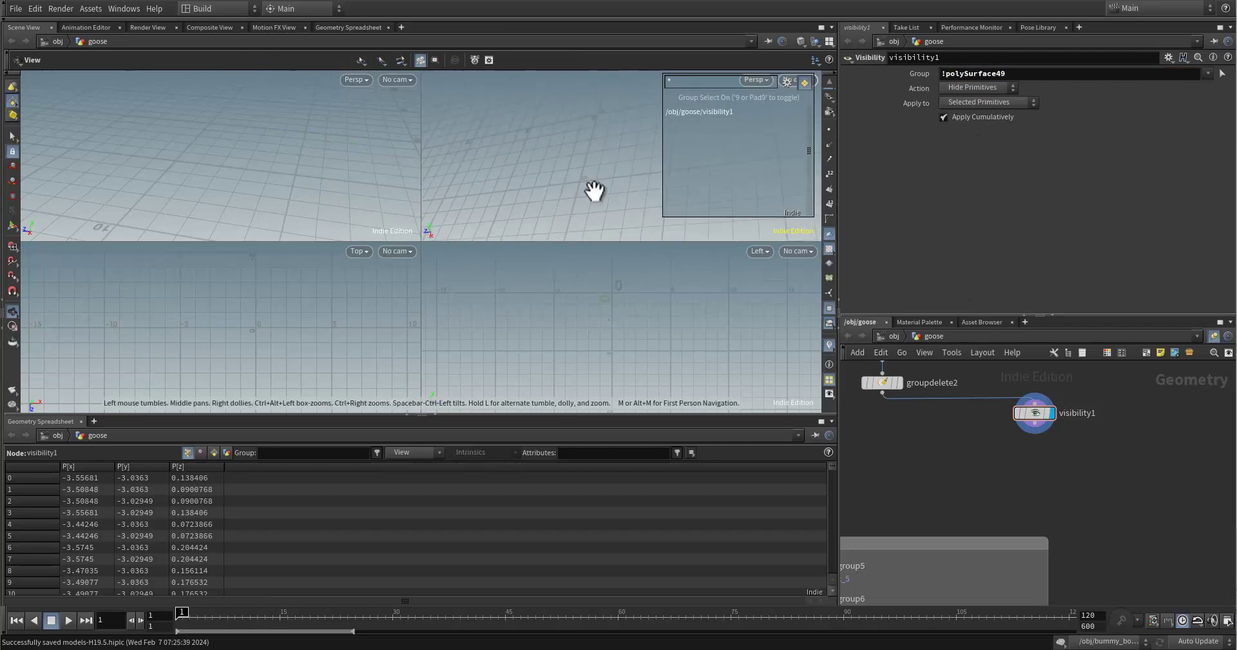
Compare the grouprename1, mirror1 and visibility1 outputs, the last showing a lone wing.
drag(595, 190, 624, 111)
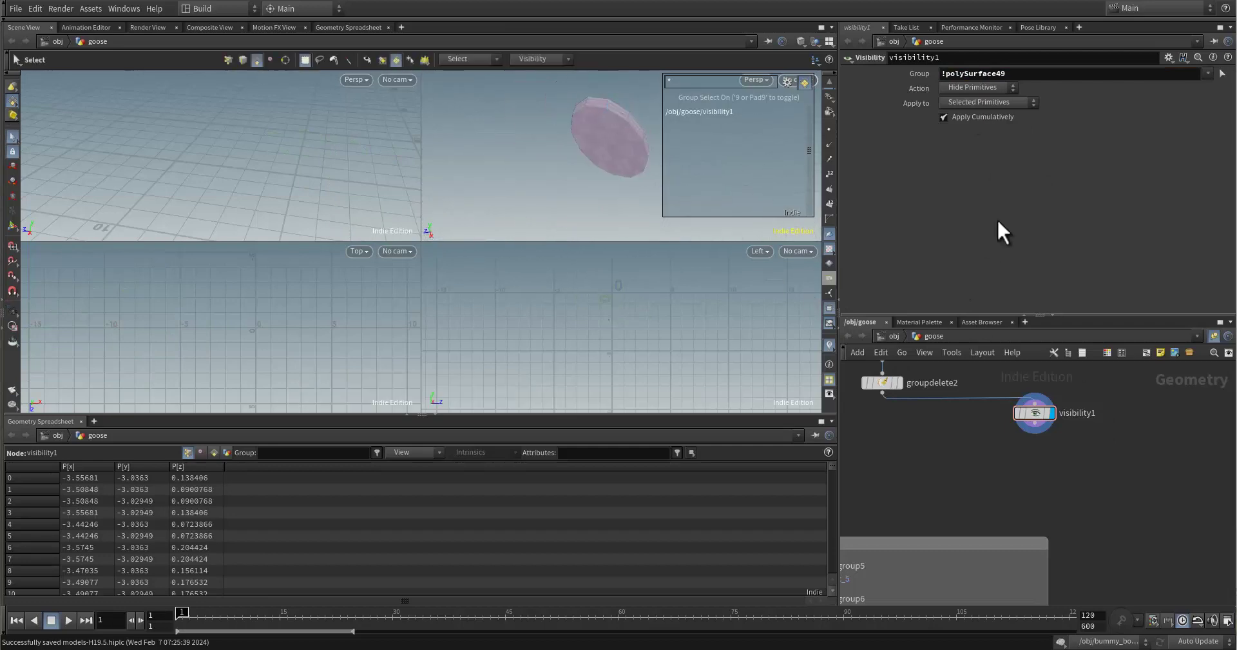
scroll(1022, 534, down, 2)
middle_drag(1022, 534, 1125, 586)
click(973, 430)
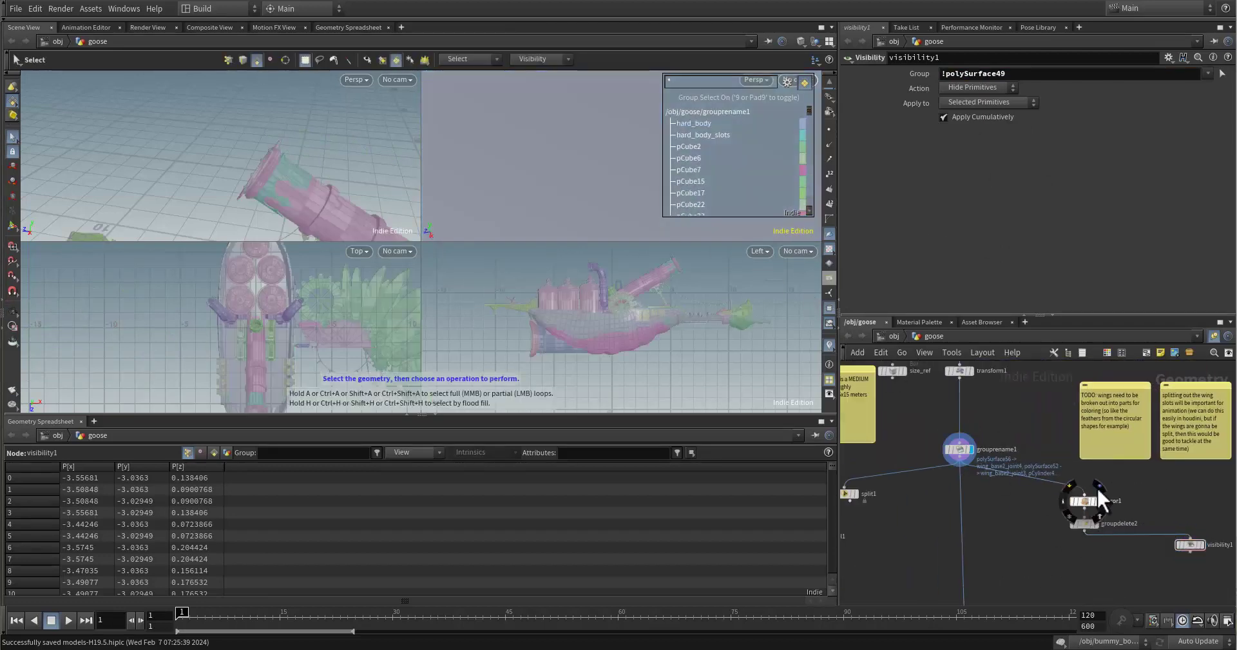
click(1097, 486)
key(Escape)
mouse_move(663, 226)
mouse_down()
mouse_move(674, 190)
mouse_move(588, 224)
mouse_move(646, 230)
mouse_move(630, 103)
mouse_move(563, 266)
mouse_move(666, 190)
mouse_move(646, 145)
mouse_up()
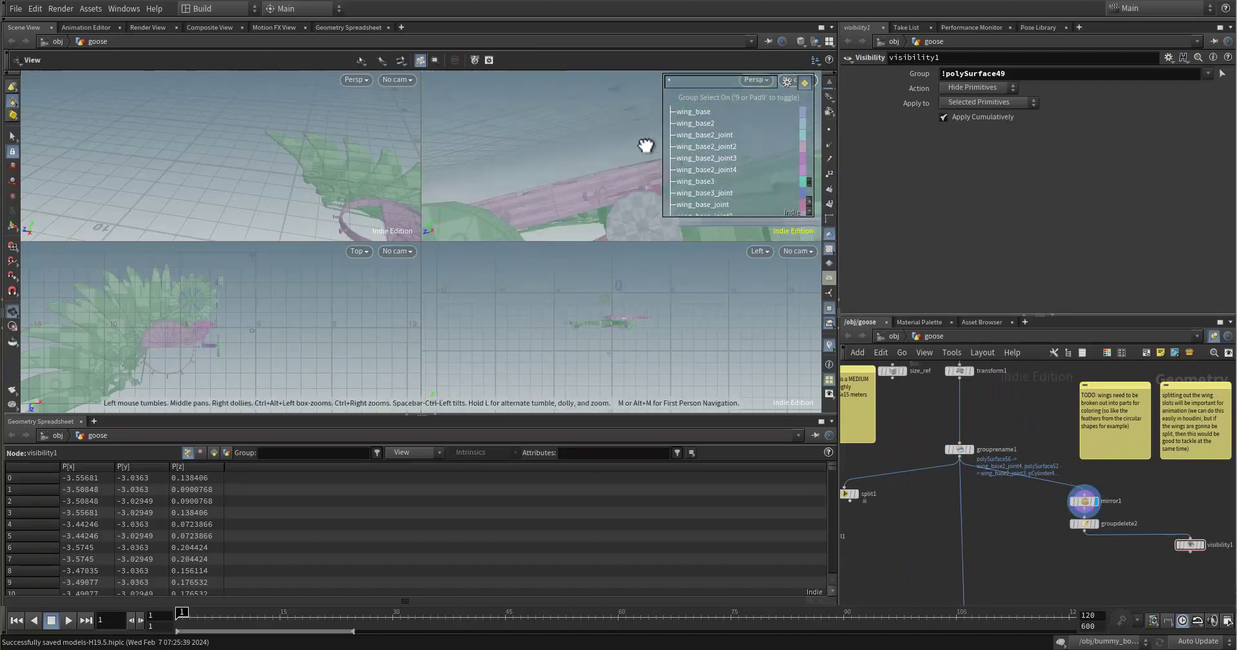
middle_drag(1204, 521, 1142, 460)
click(1140, 484)
drag(619, 196, 550, 195)
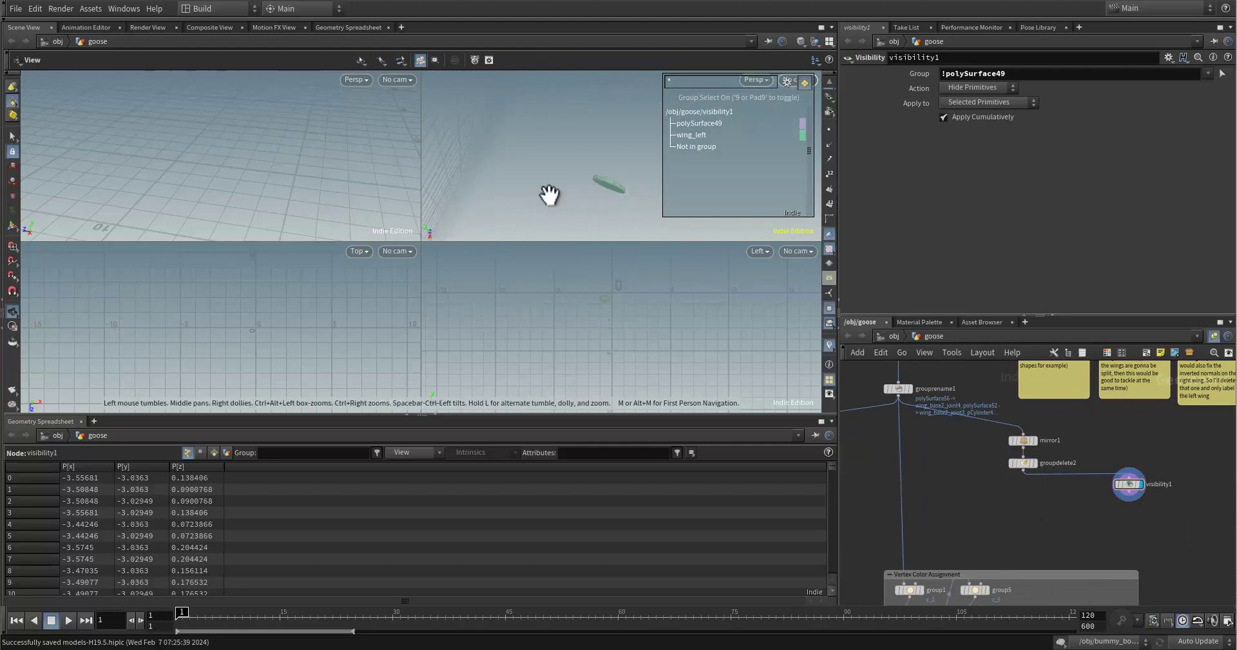
key(s)
Switch display between groupdelete2, visibility1 and mirror1 to see whole goose versus one wing.
click(1036, 445)
key(Escape)
mouse_move(641, 189)
mouse_down()
mouse_move(608, 157)
mouse_move(570, 237)
mouse_move(621, 138)
mouse_move(600, 193)
mouse_up()
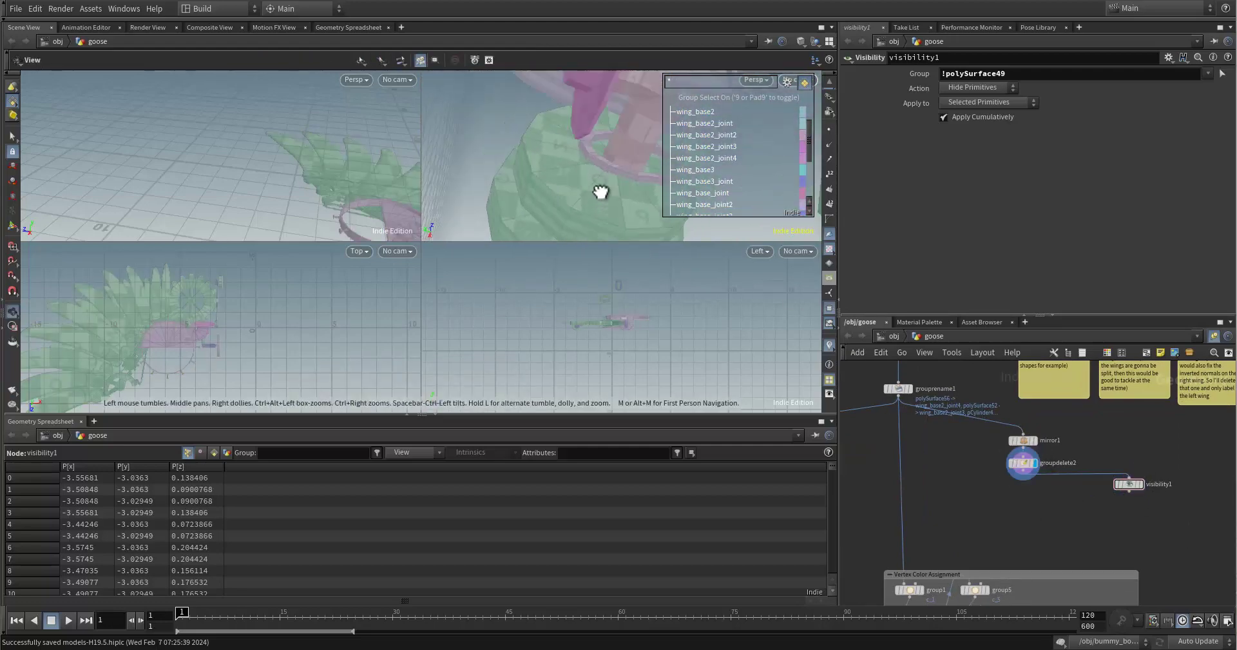
key(s)
click(1142, 463)
click(1033, 440)
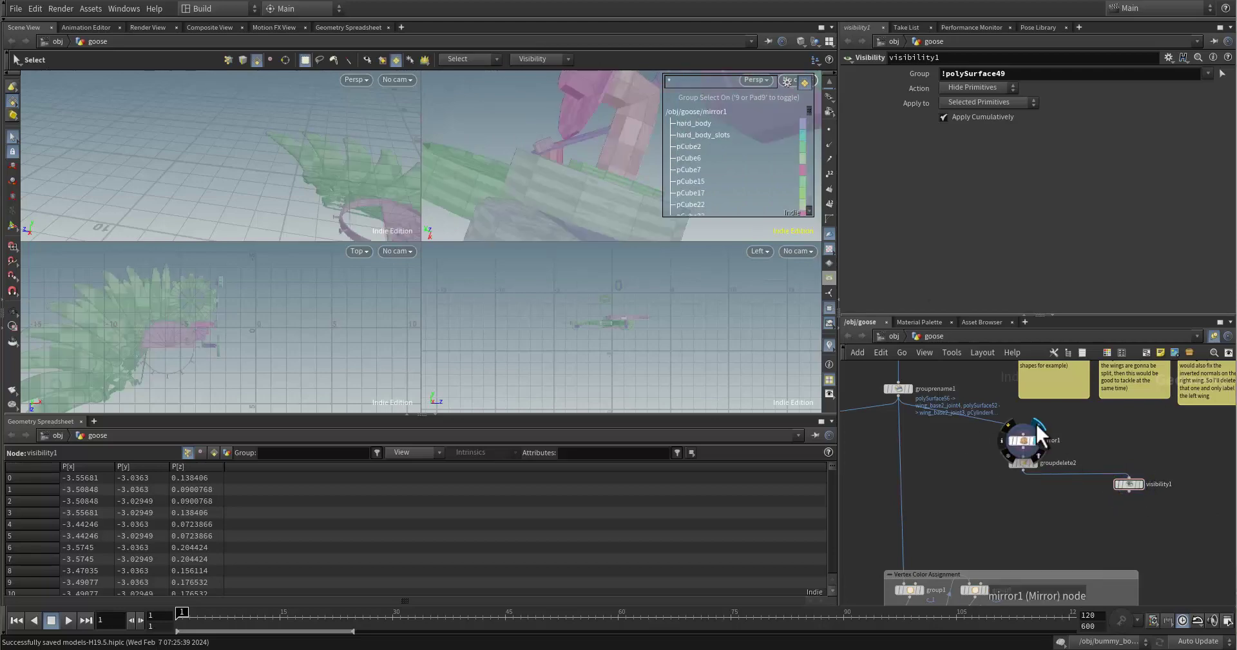
key(Escape)
mouse_move(567, 148)
mouse_down()
mouse_move(555, 169)
mouse_move(592, 150)
mouse_move(736, 205)
mouse_up()
Select grouprename1 and display its renamed goose in the viewport.
middle_drag(1031, 502, 1135, 470)
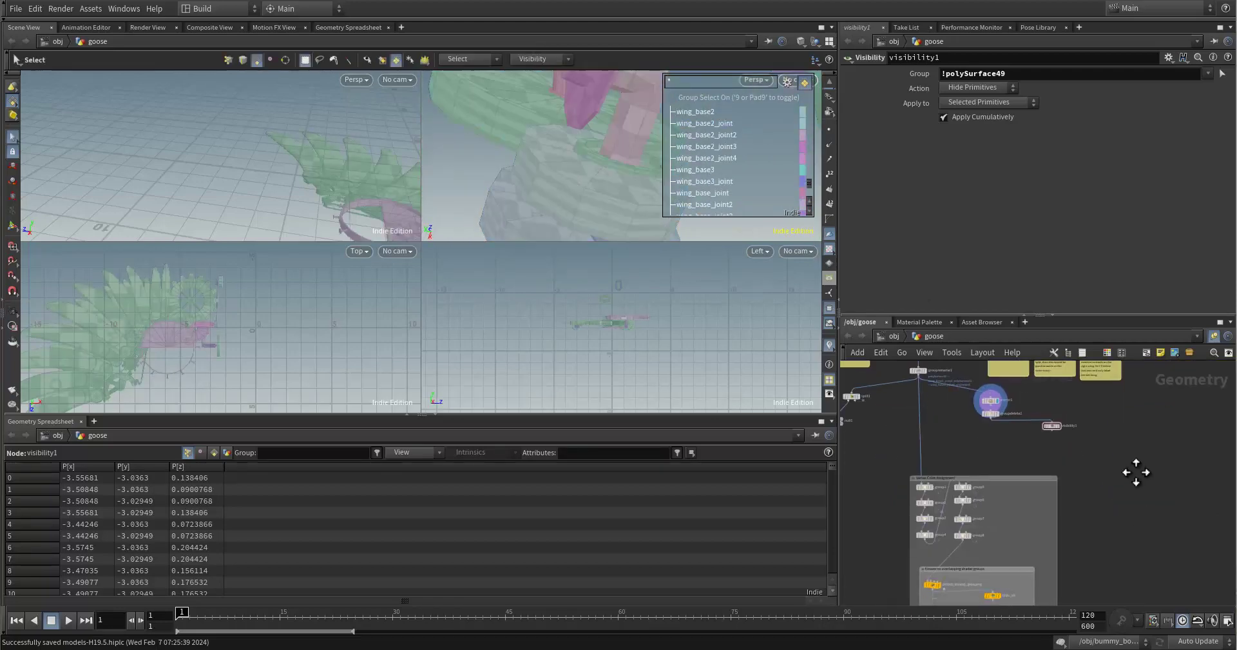
scroll(966, 425, up, 3)
click(967, 422)
key(s)
key(Escape)
mouse_move(539, 199)
mouse_down()
mouse_move(651, 75)
mouse_move(586, 146)
mouse_move(549, 118)
mouse_move(558, 157)
mouse_move(612, 141)
mouse_up()
Add a 21st rename mapping polySurface49 to wing_base2_joint5.
key(s)
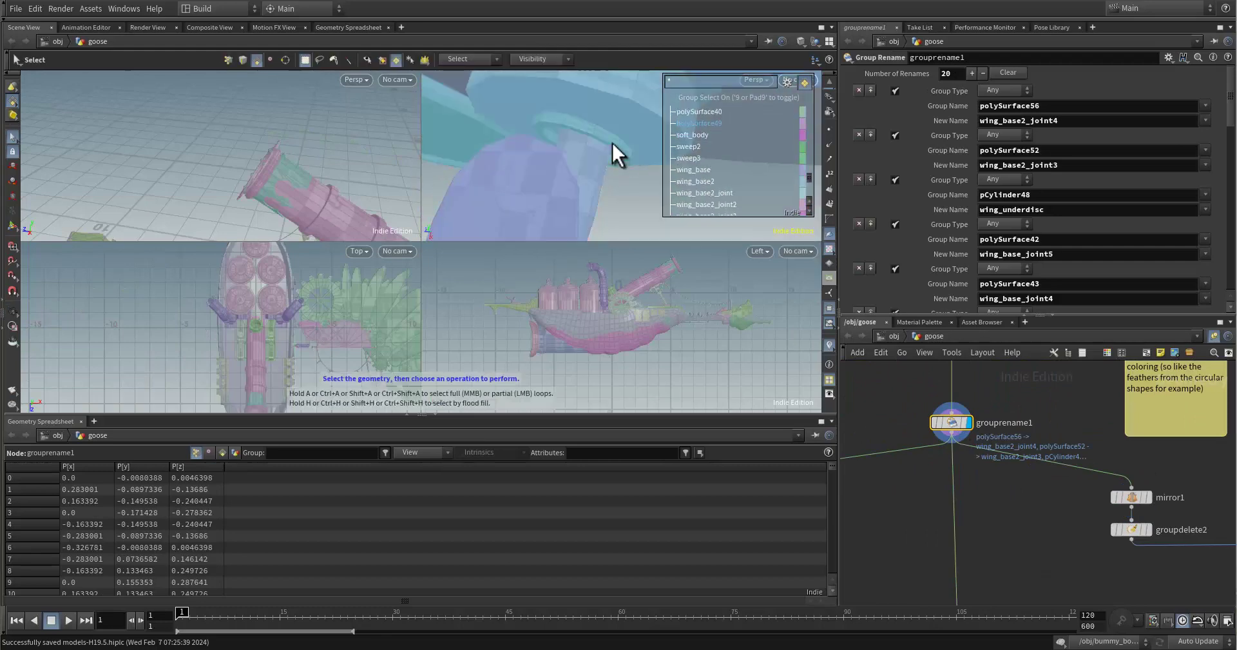
click(602, 136)
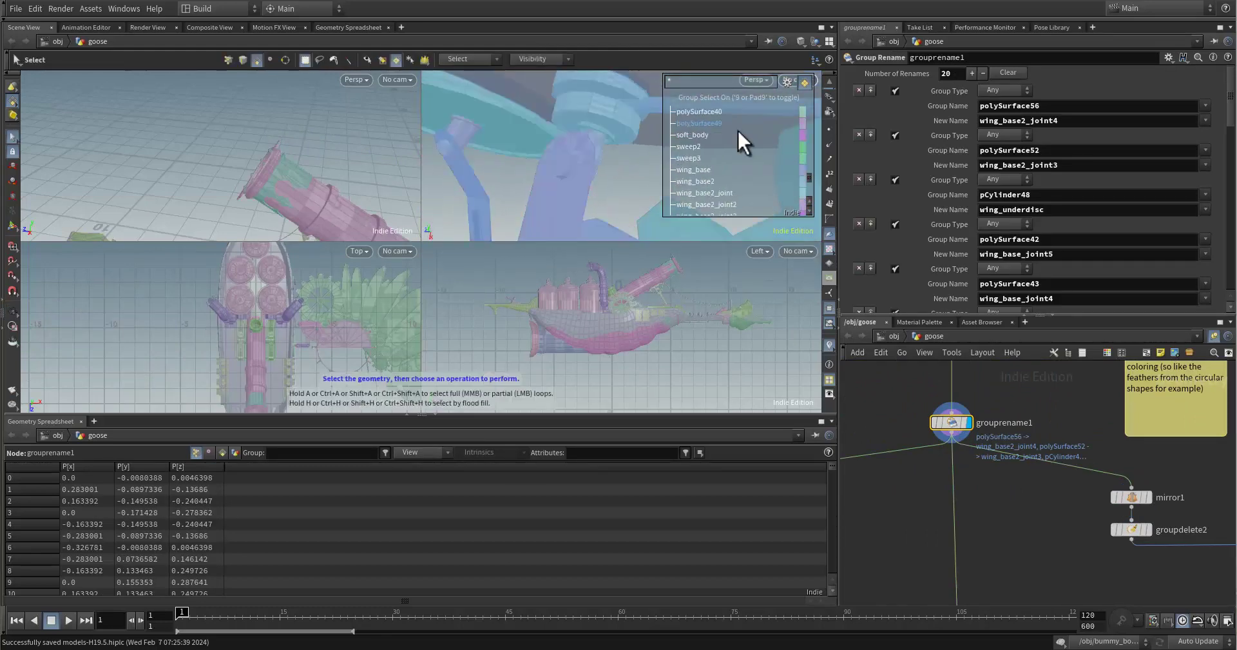
click(1015, 106)
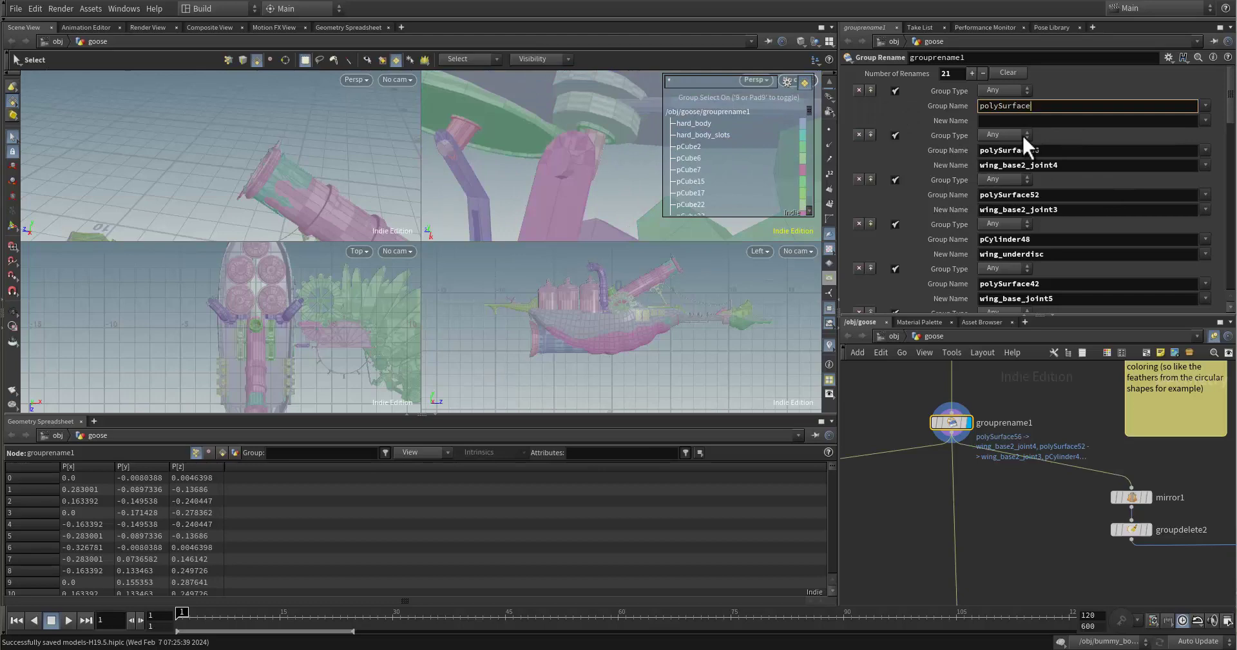
text(49)
click(1010, 122)
text(wing_base2_joint5)
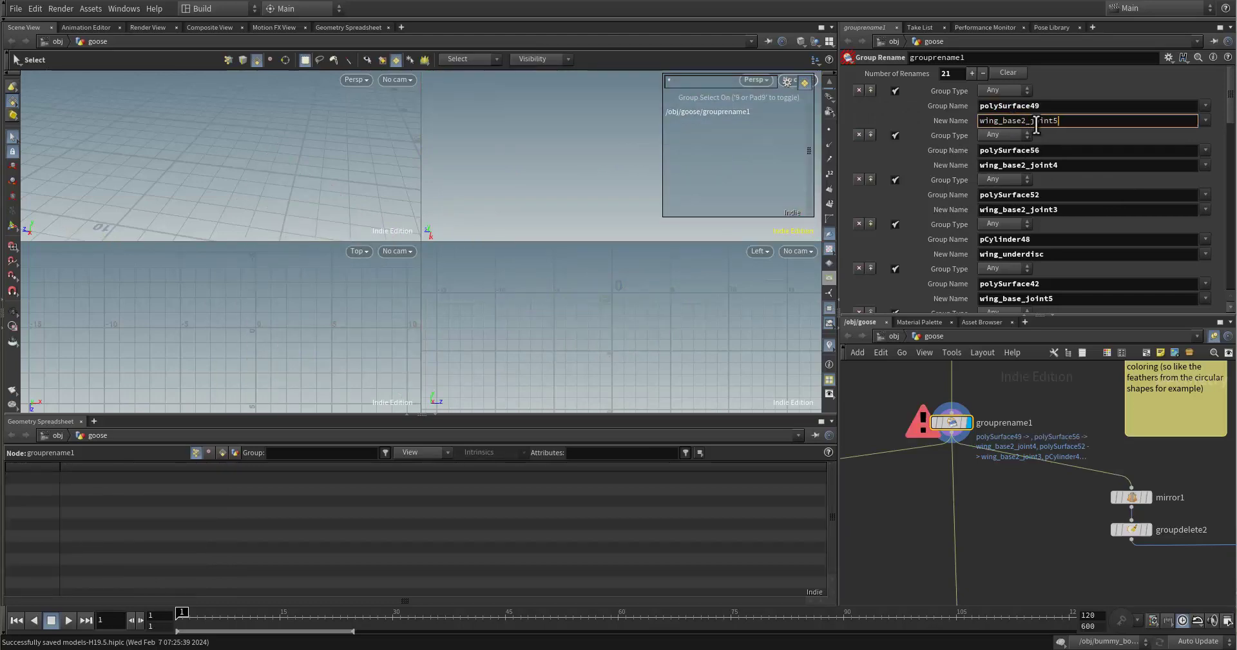
key(Return)
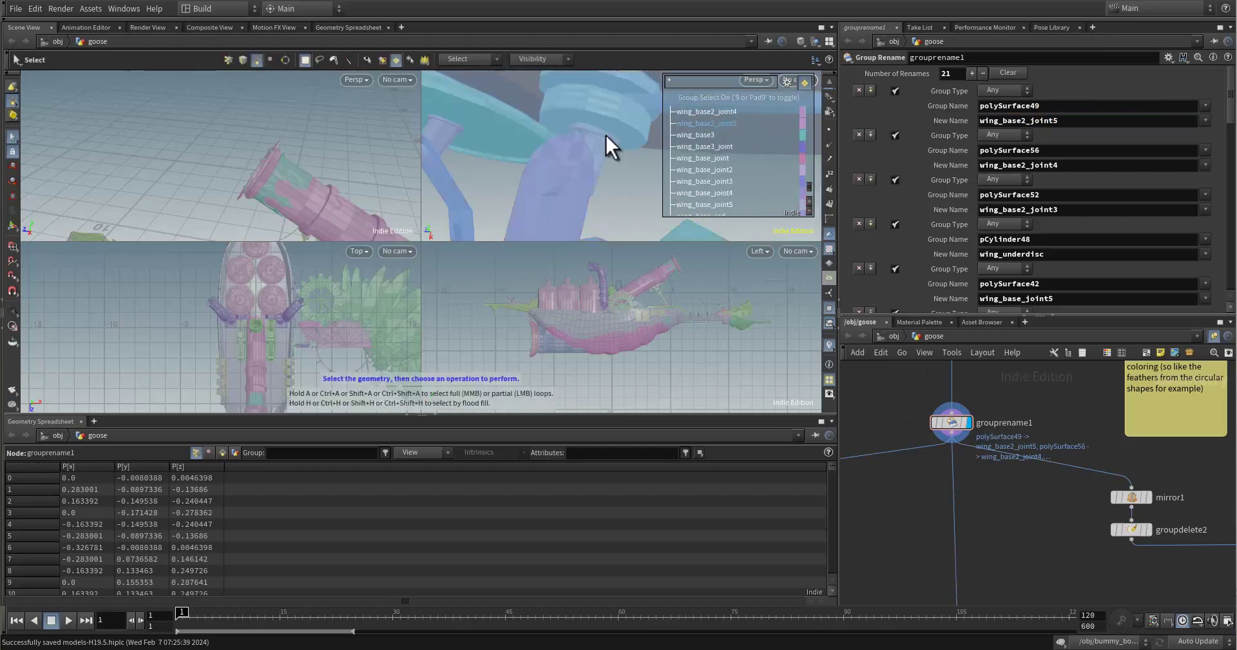
key(Escape)
scroll(614, 137, down, 3)
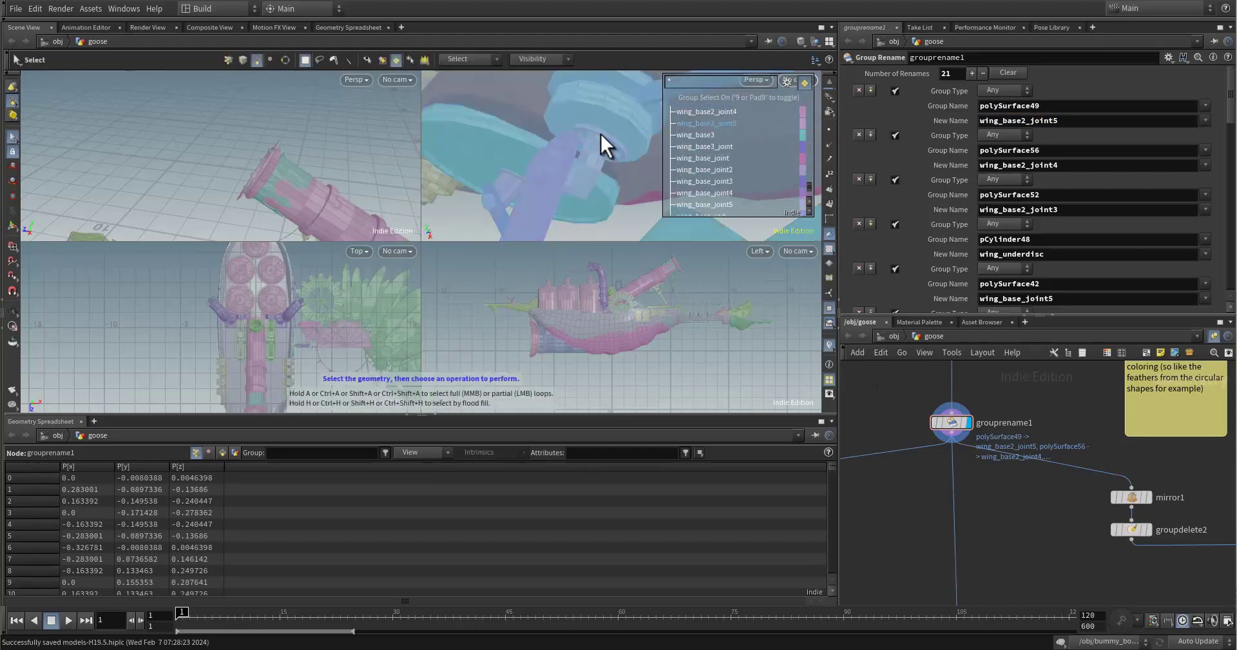
scroll(601, 140, down, 3)
Delete groupdelete2 and visibility1, and merge grouprename1 with mirror1.
scroll(1005, 506, down, 2)
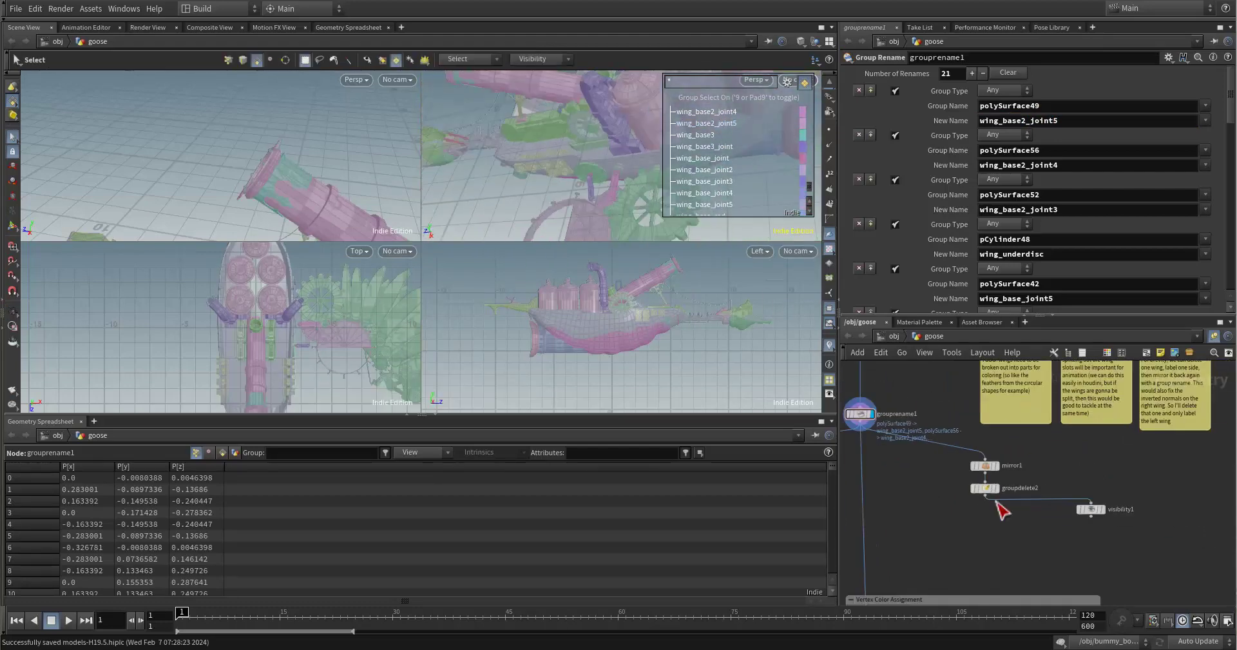
click(986, 488)
drag(573, 135, 729, 128)
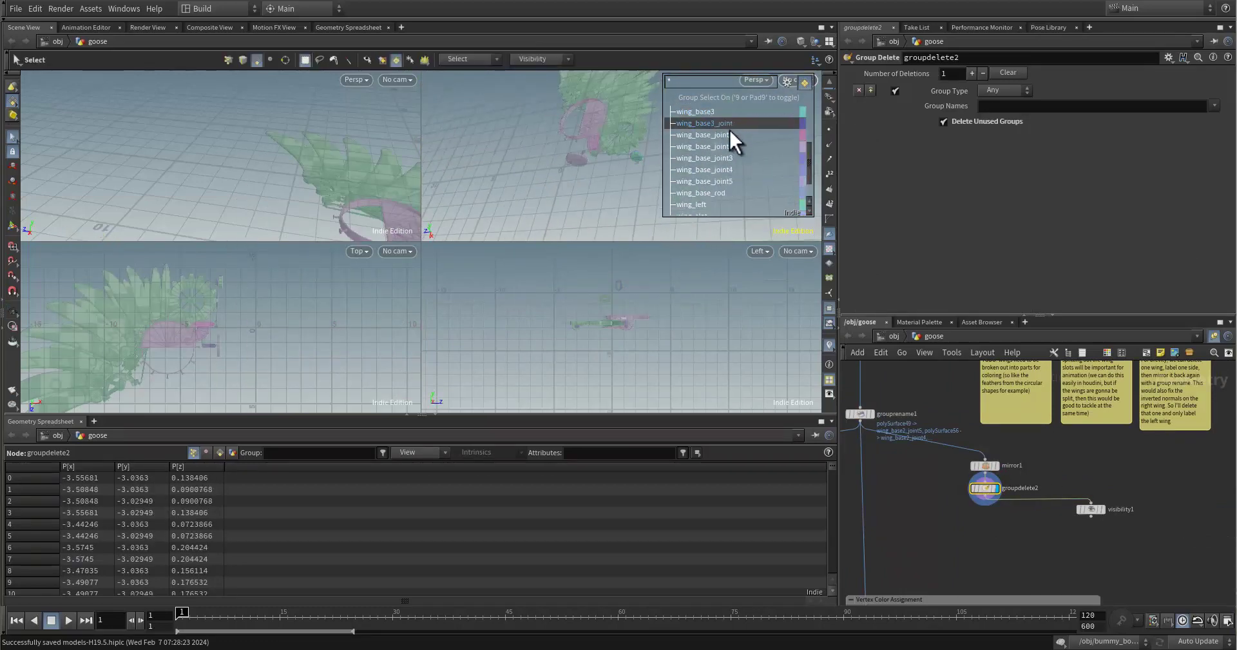
key(s)
scroll(1048, 531, up, 1)
scroll(980, 492, up, 1)
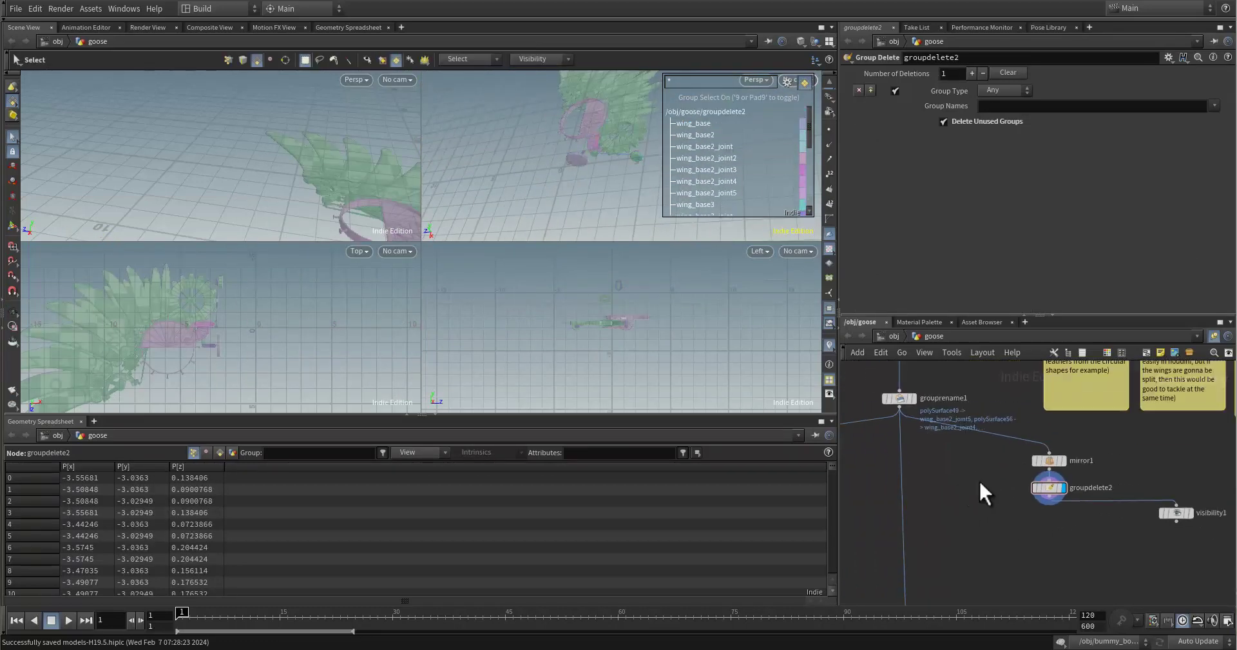
key(Delete)
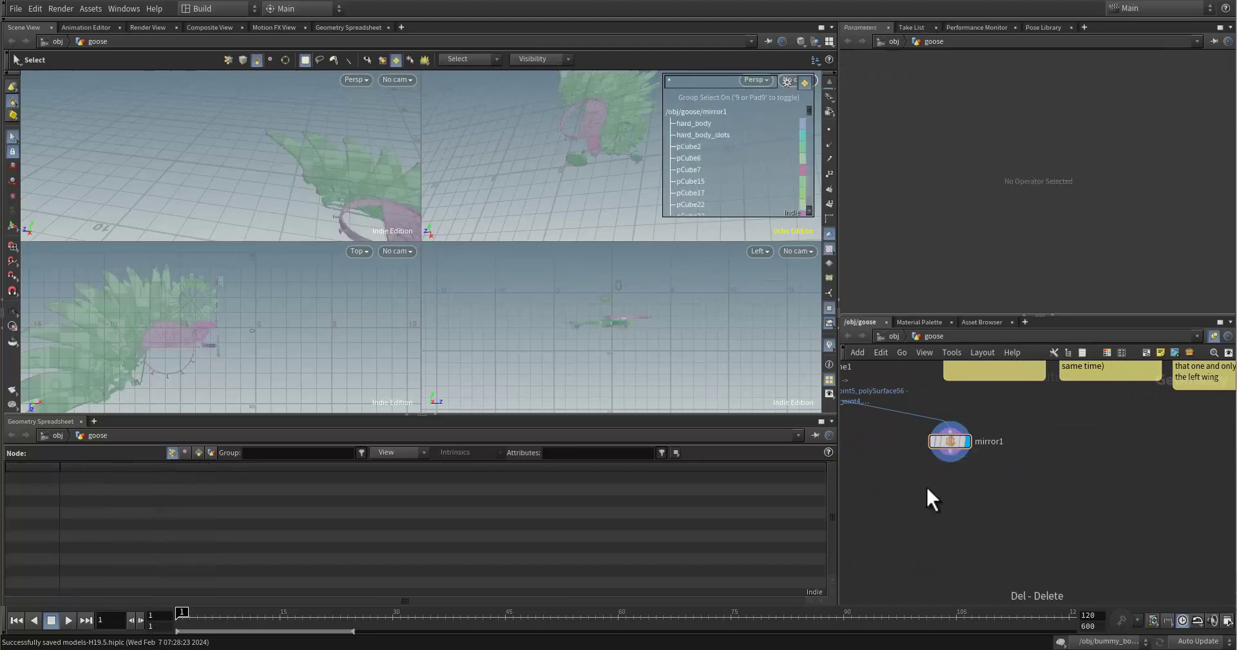
click(957, 484)
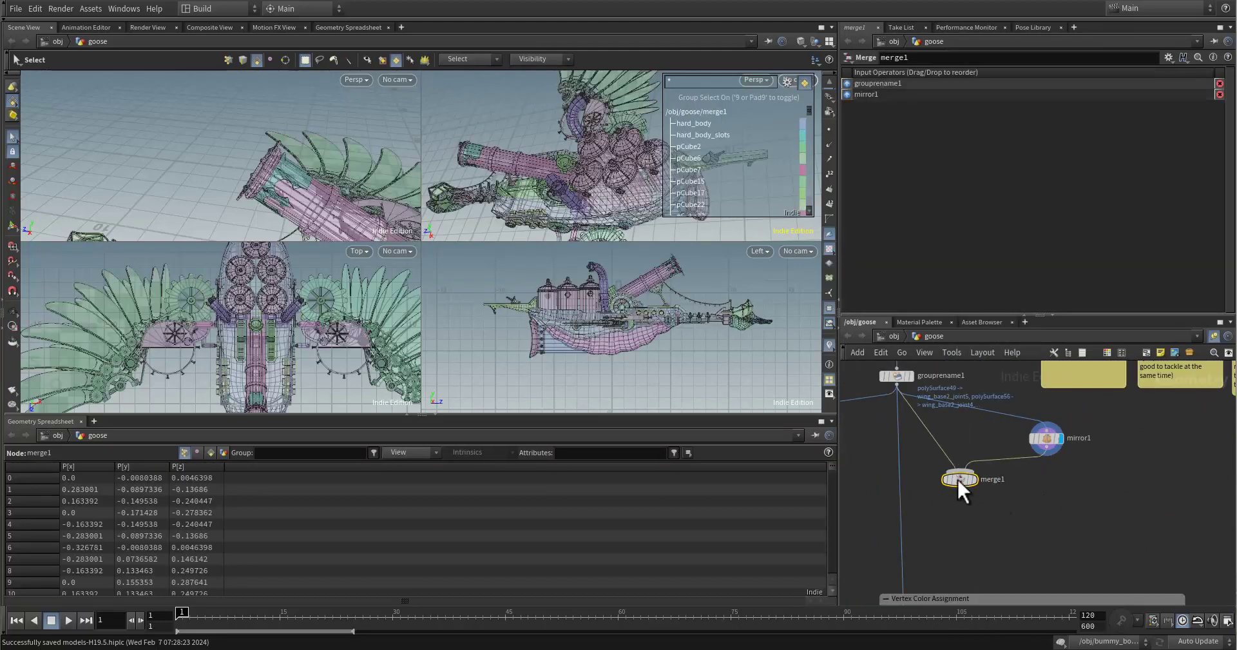
Add a Group Delete below merge1 with Delete Unused Groups enabled.
drag(591, 182, 603, 187)
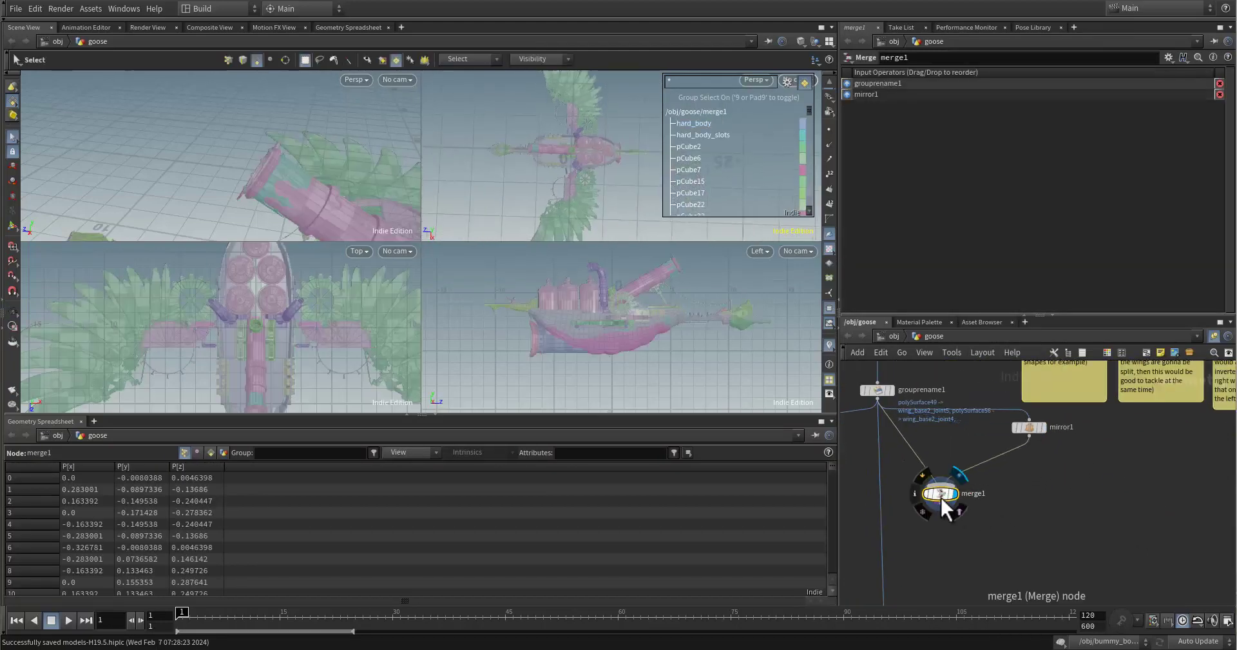
click(210, 452)
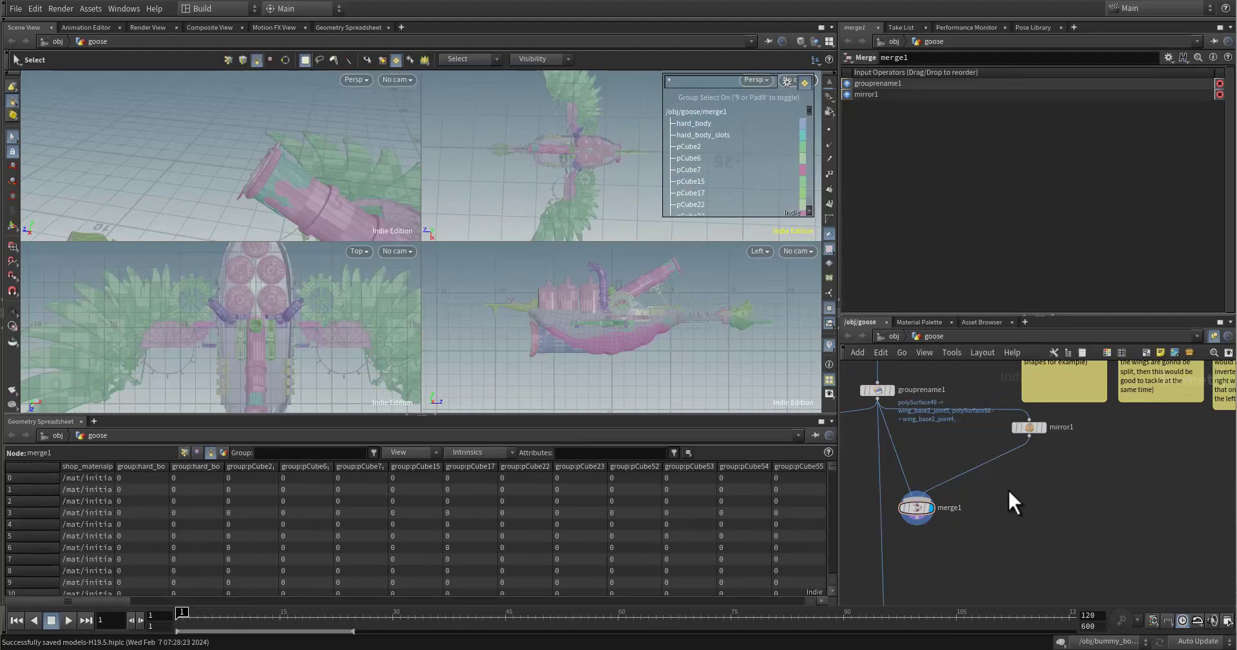
key(Tab)
click(938, 517)
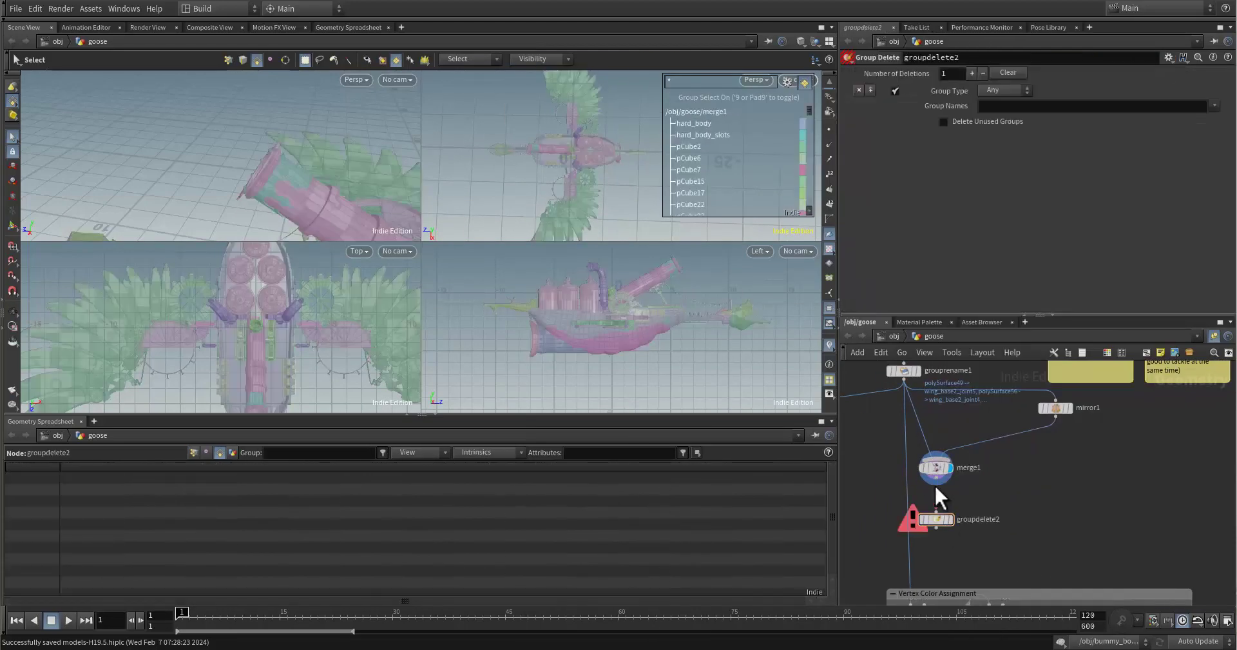
click(944, 121)
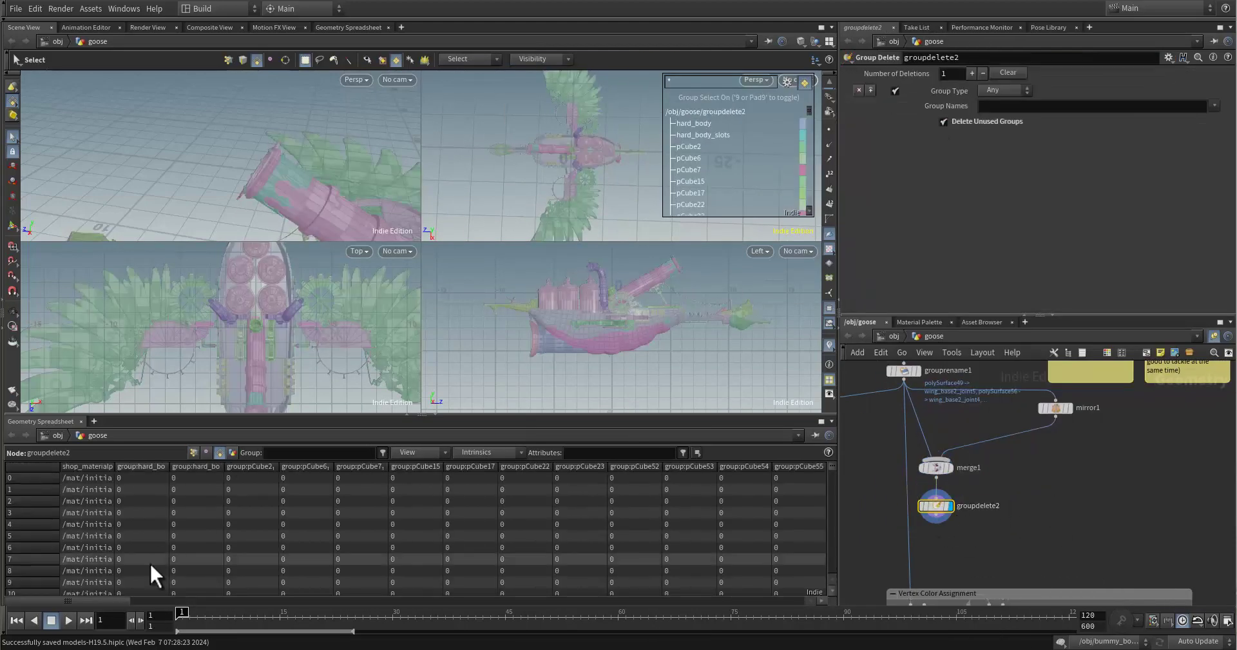
Select mirror1 and bring up the node-type list to add a node after it.
drag(68, 600, 71, 600)
scroll(1044, 459, up, 2)
click(1038, 428)
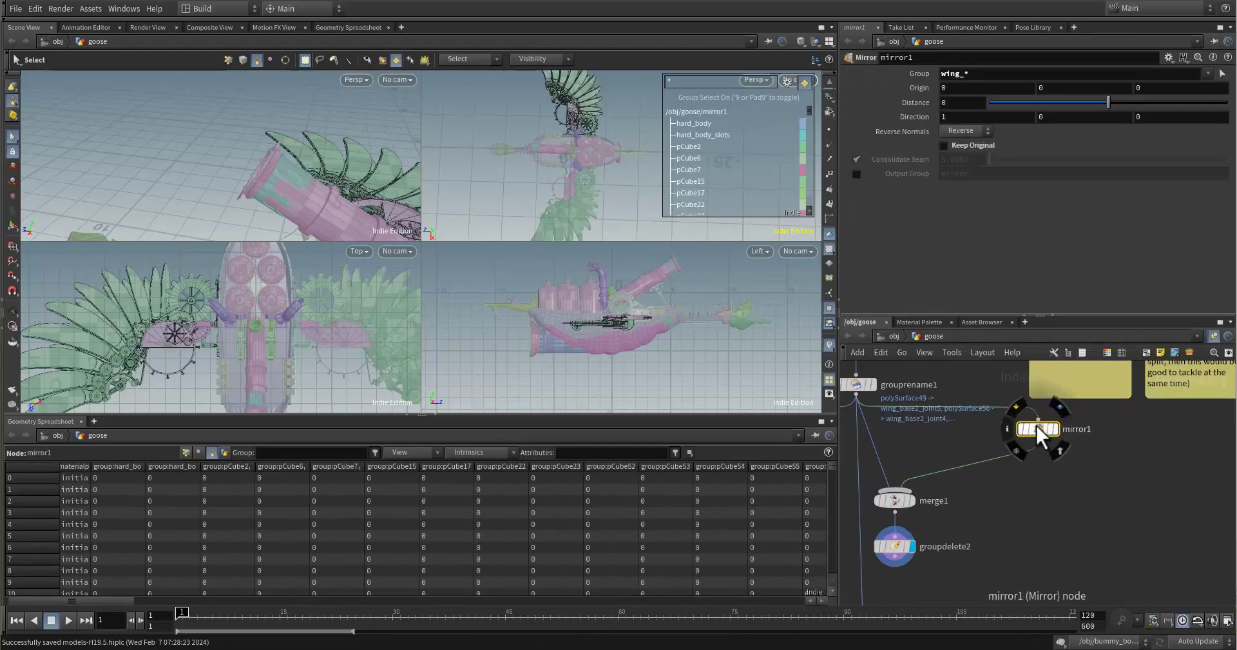
key(Tab)
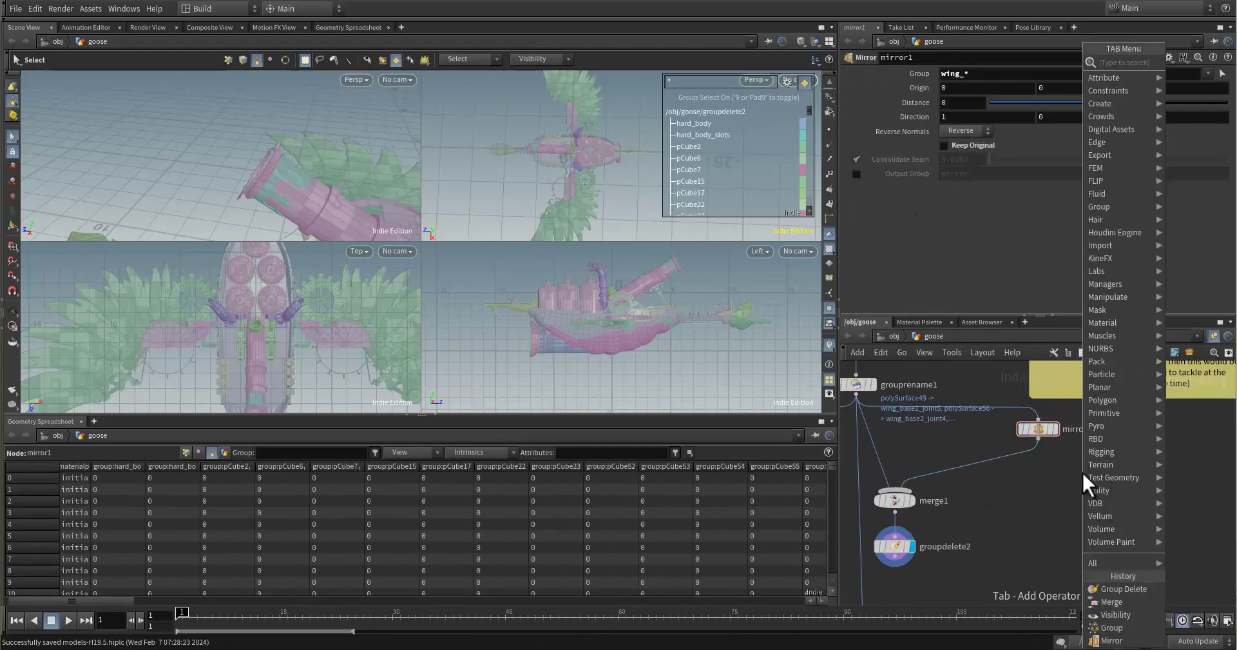
key(Escape)
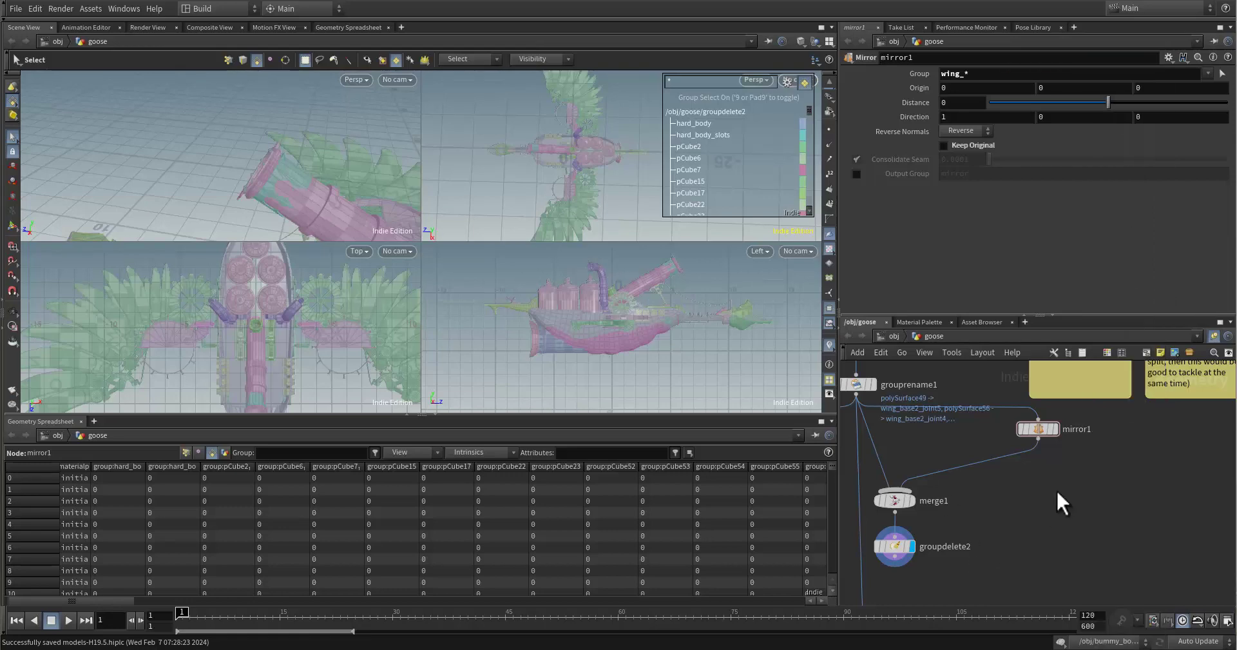
key(Tab)
Add a grouprename2 node that renames the wing_* groups to wing_right_*.
text(grouprename)
key(Return)
click(1049, 484)
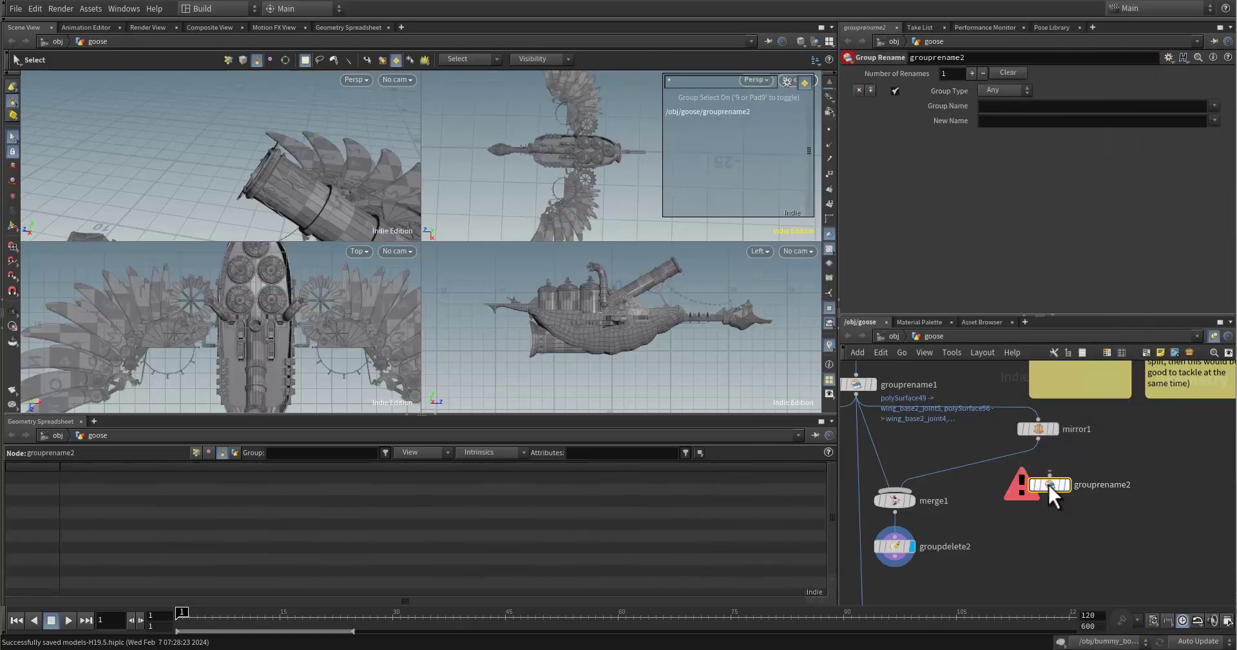
click(999, 94)
click(997, 105)
text(wing_)
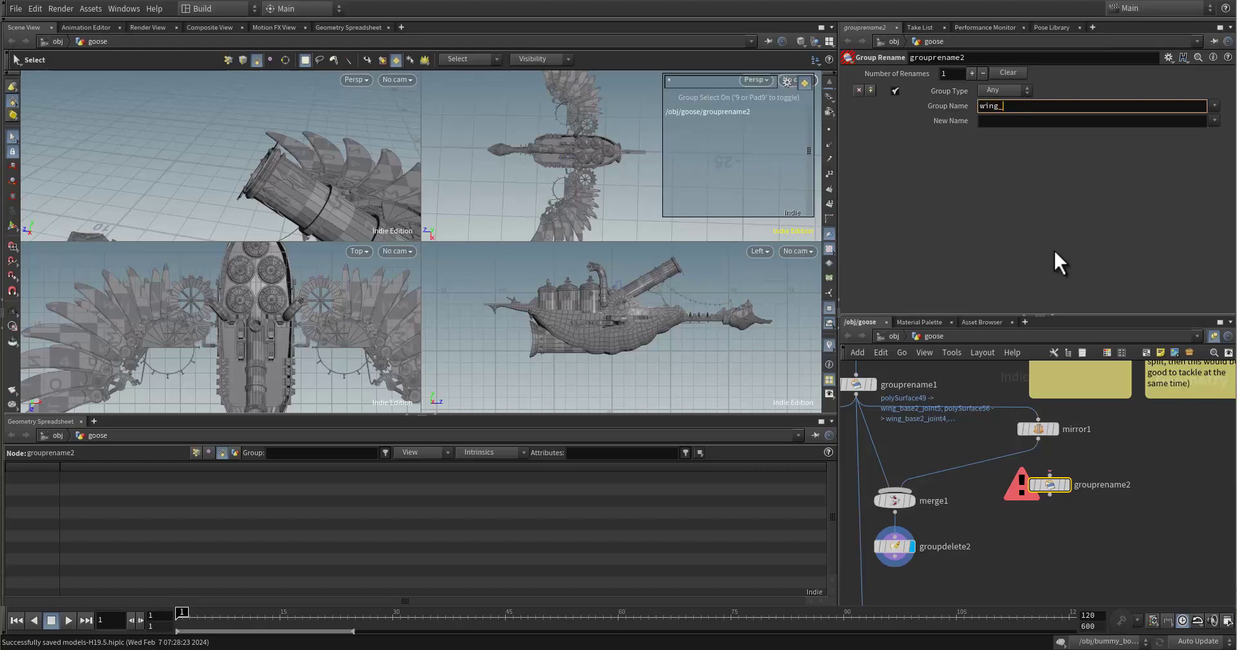
key(Return)
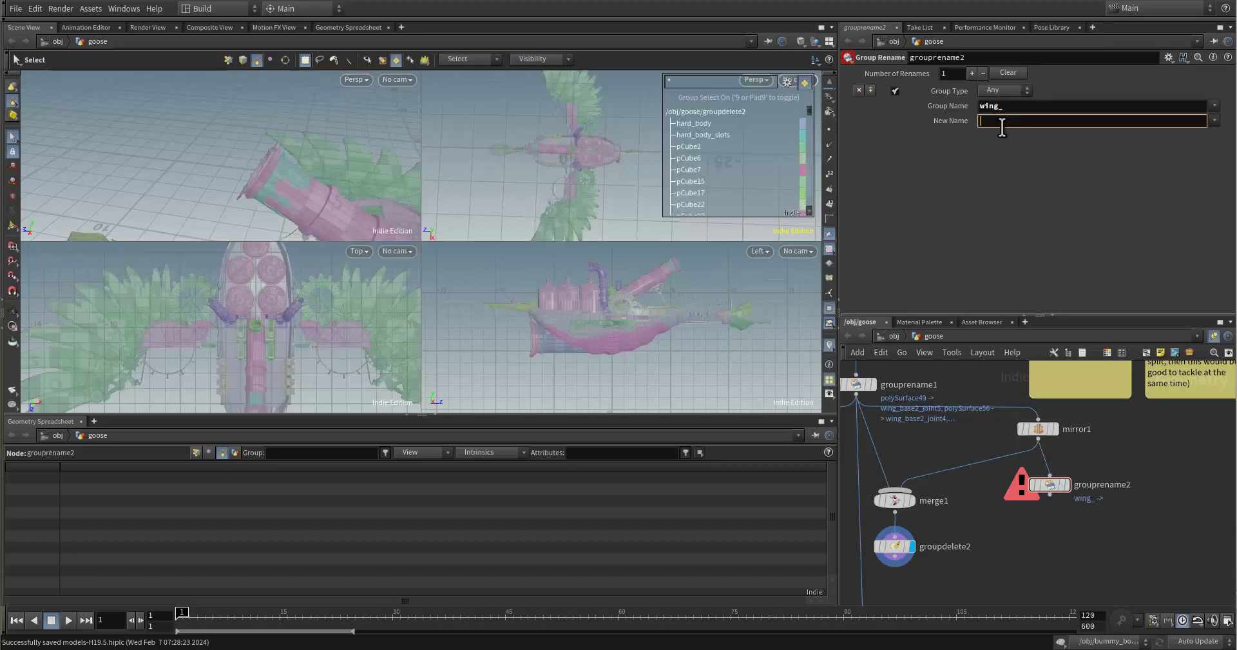
text(wing)
key(Return)
click(1031, 106)
text(*)
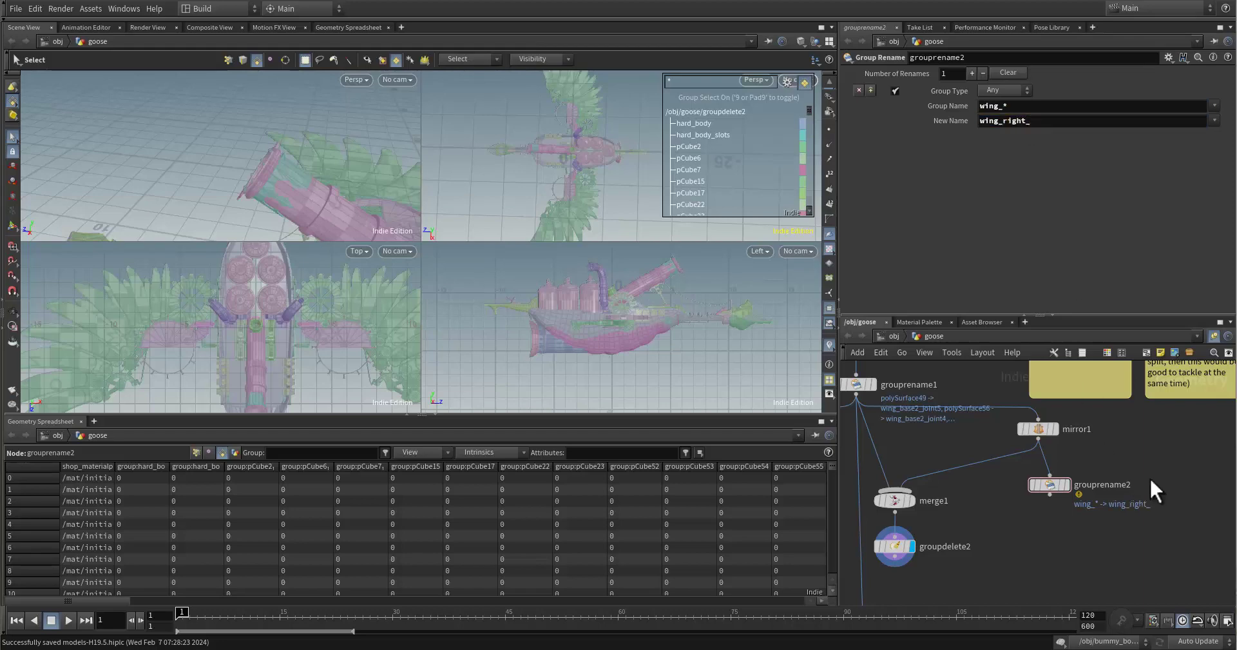
key(Return)
Widen the spreadsheet's group-name columns and display grouprename2's result in the viewports.
drag(116, 600, 774, 601)
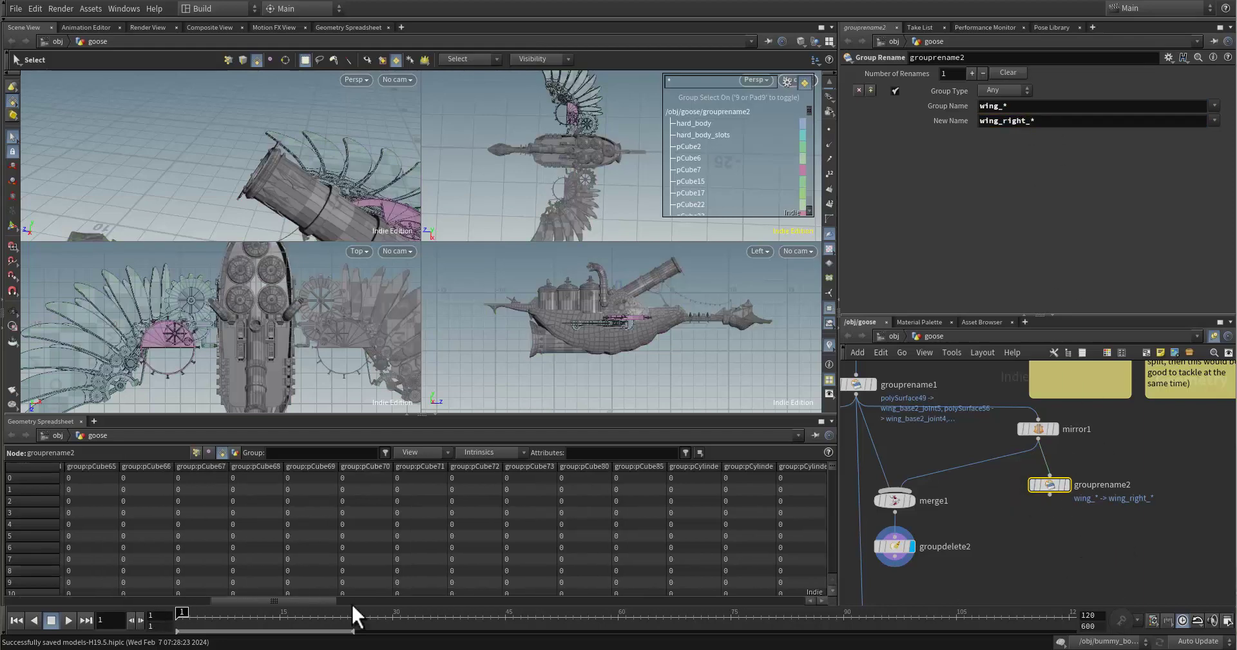
drag(361, 472, 414, 466)
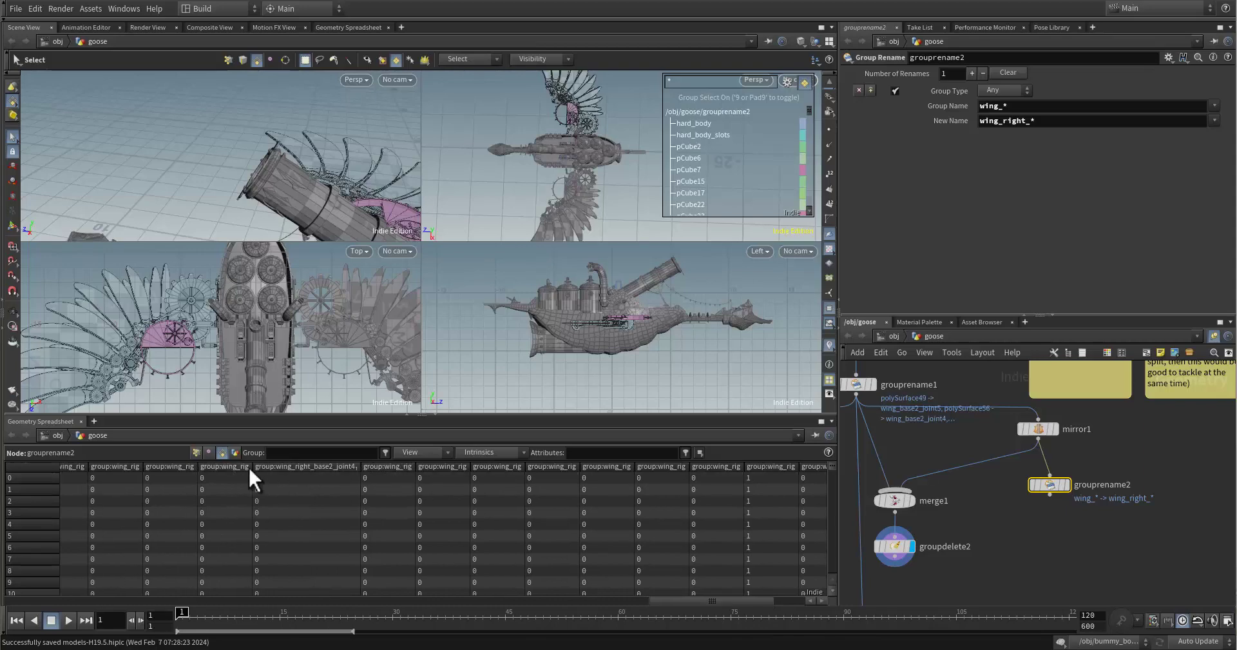
drag(582, 466, 618, 467)
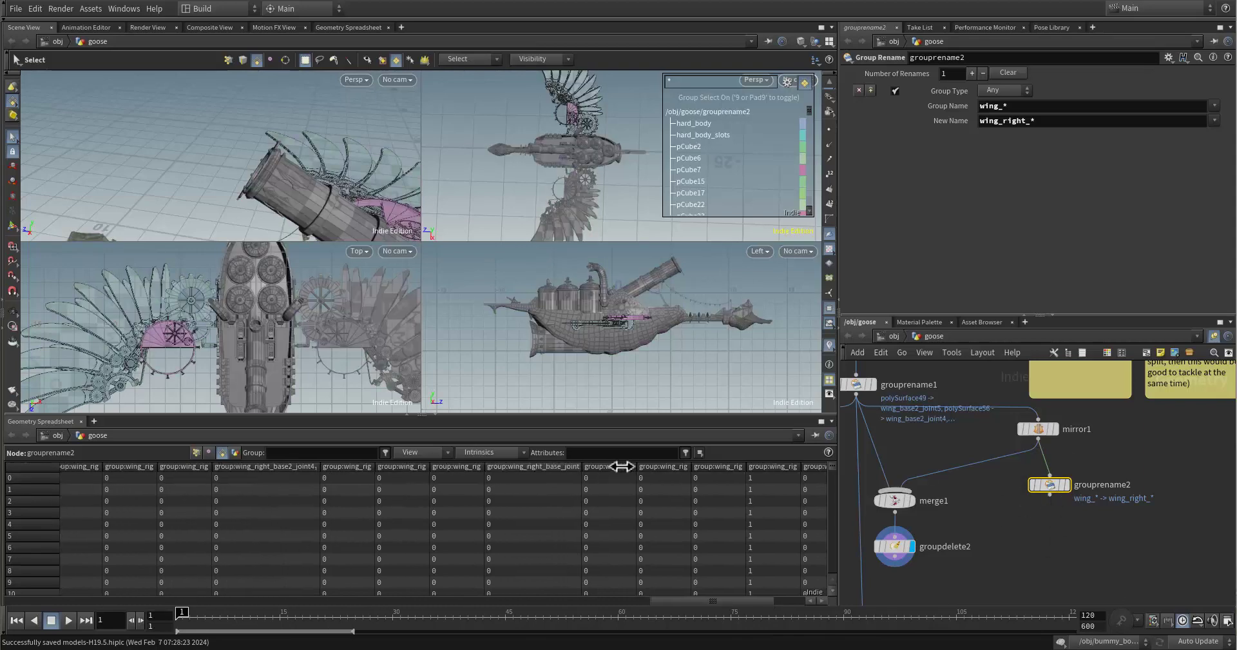
click(1046, 484)
drag(809, 122, 810, 196)
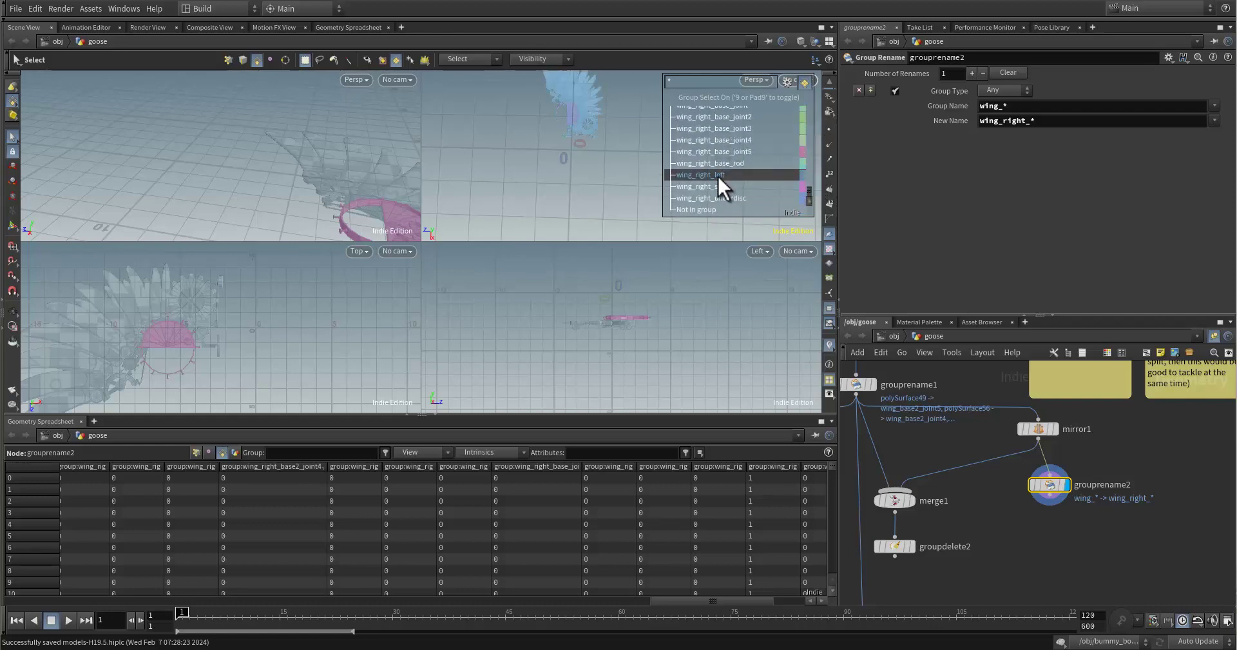
scroll(1019, 477, down, 2)
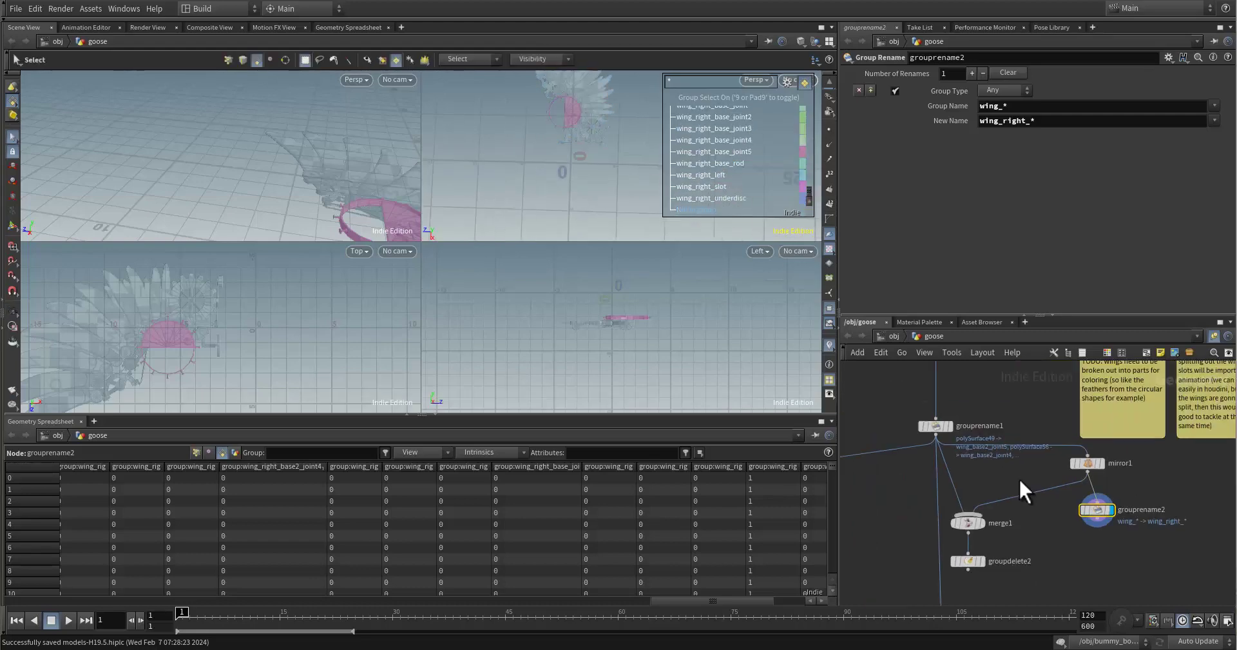
In grouprename1, rename group1 to wing_whole and start rewording the TODO note.
click(935, 425)
scroll(1042, 308, down, 5)
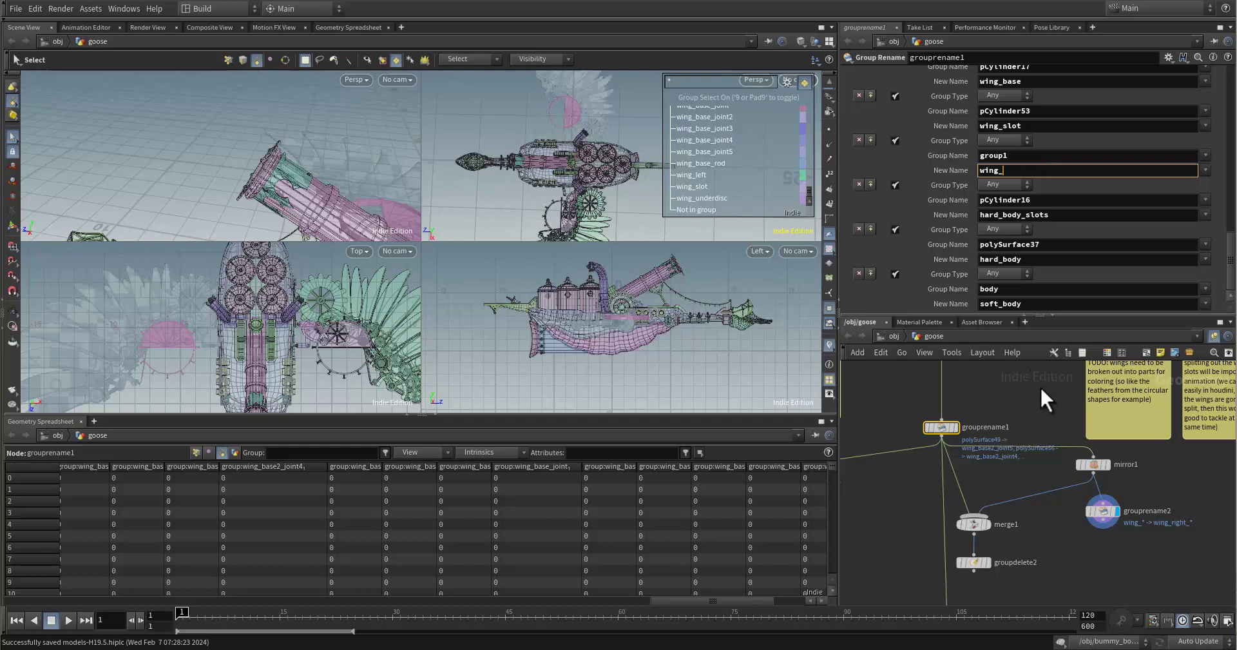
text(who)
text(le)
key(Return)
double_click(1022, 415)
click(1005, 406)
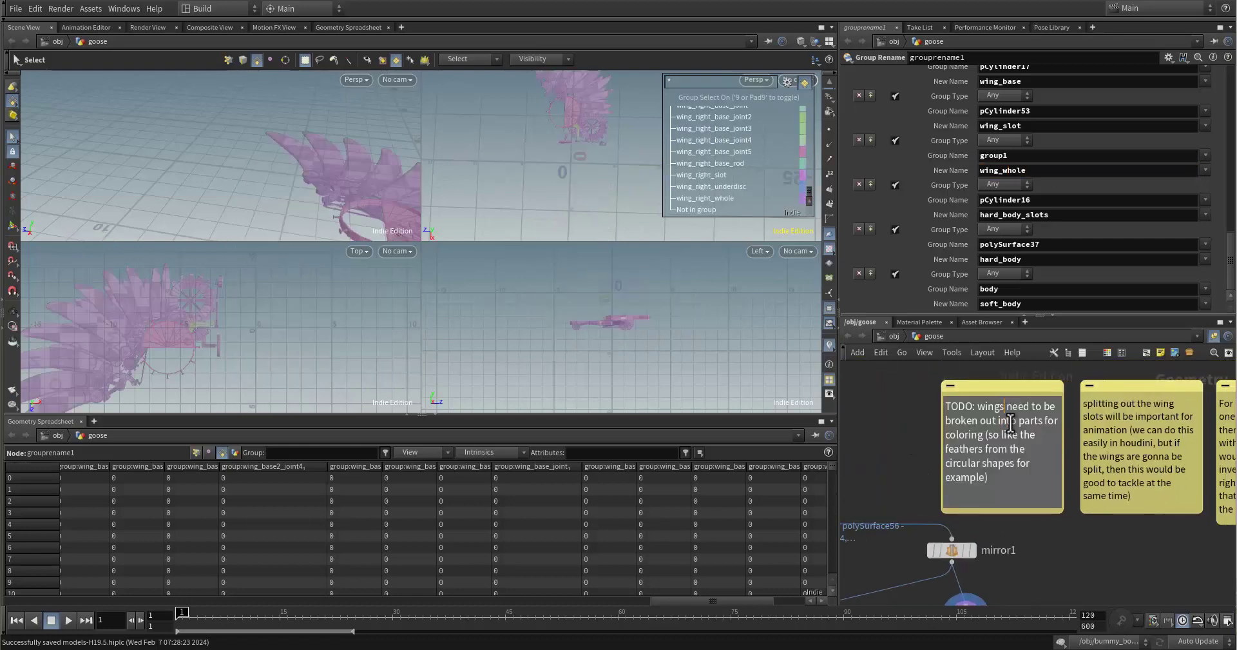
Insert 'group' in the TODO note, lay out mirror1 and grouprename2, and wrap them in a network box.
text(group)
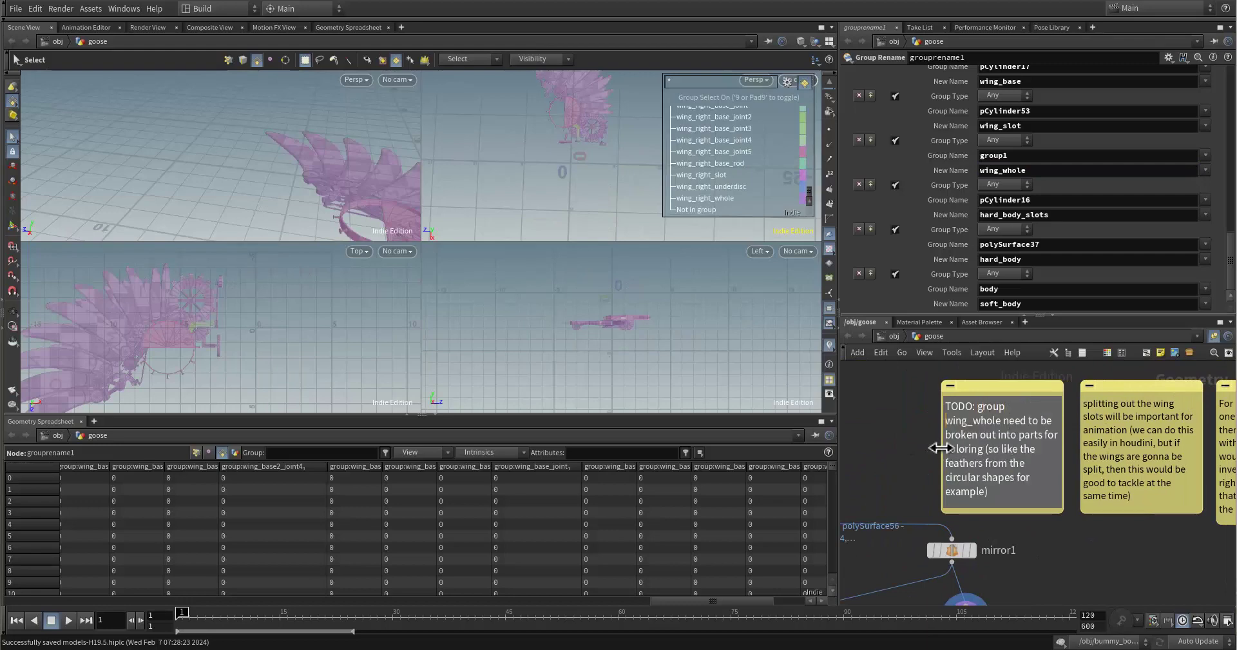
scroll(1071, 536, down, 2)
scroll(1055, 500, down, 1)
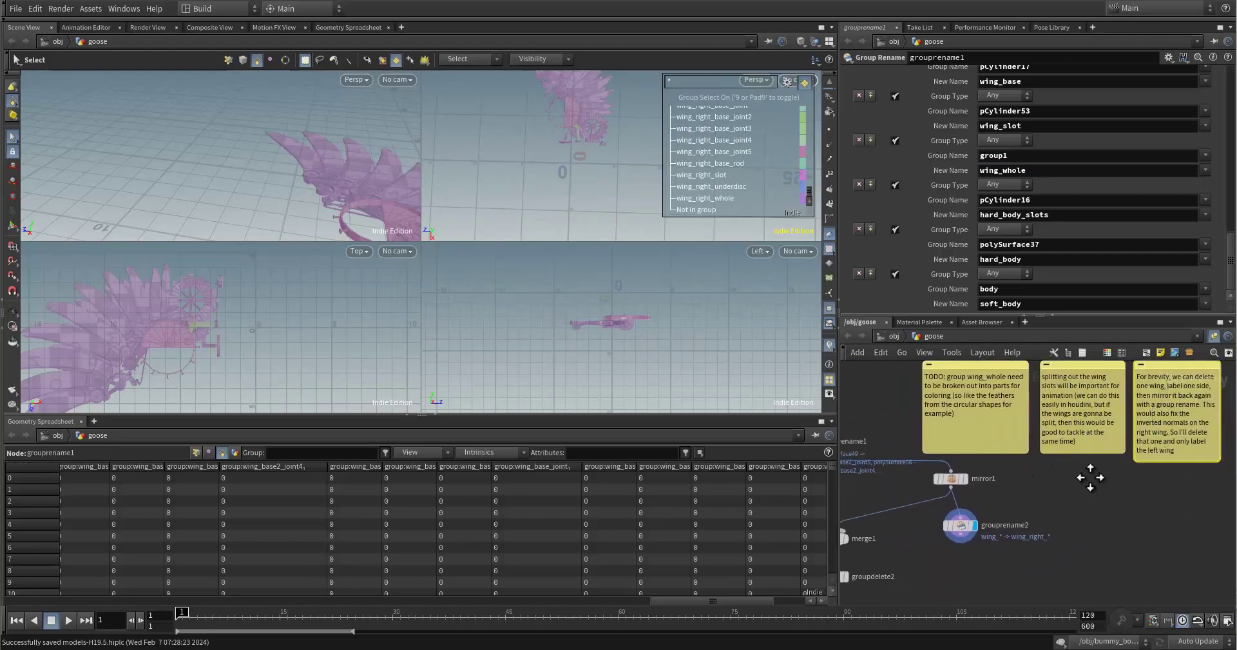
shift+click(1031, 454)
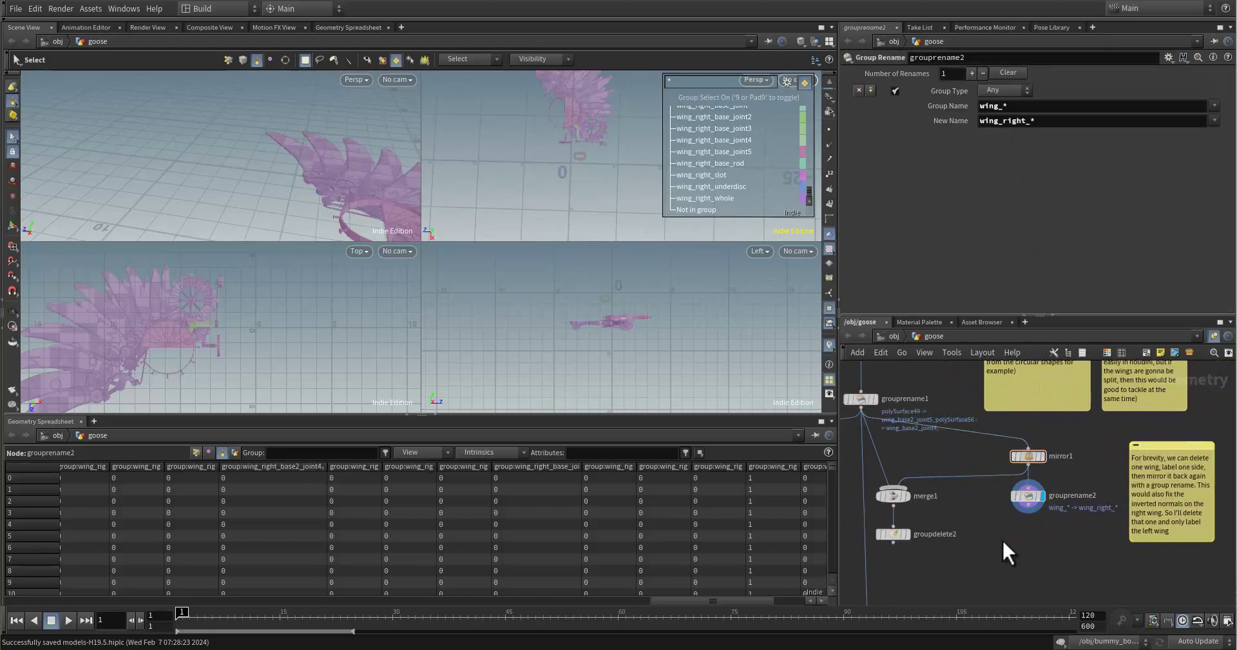
click(982, 496)
key(Delete)
scroll(999, 493, down, 2)
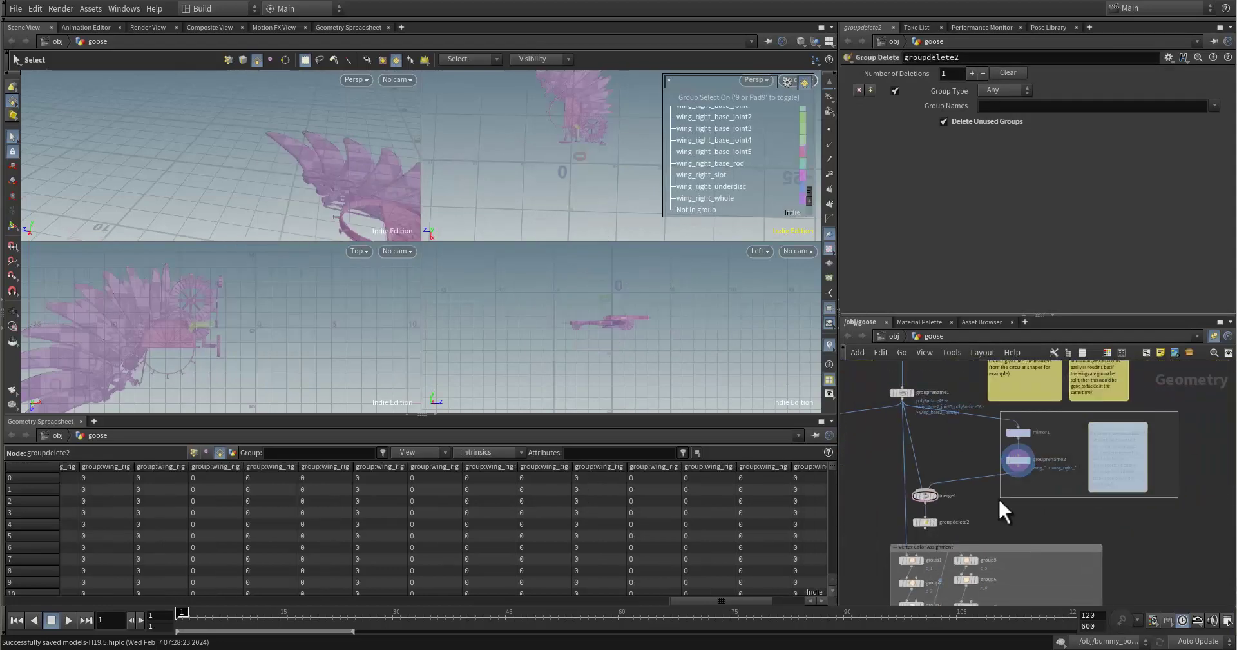
key(shift+o)
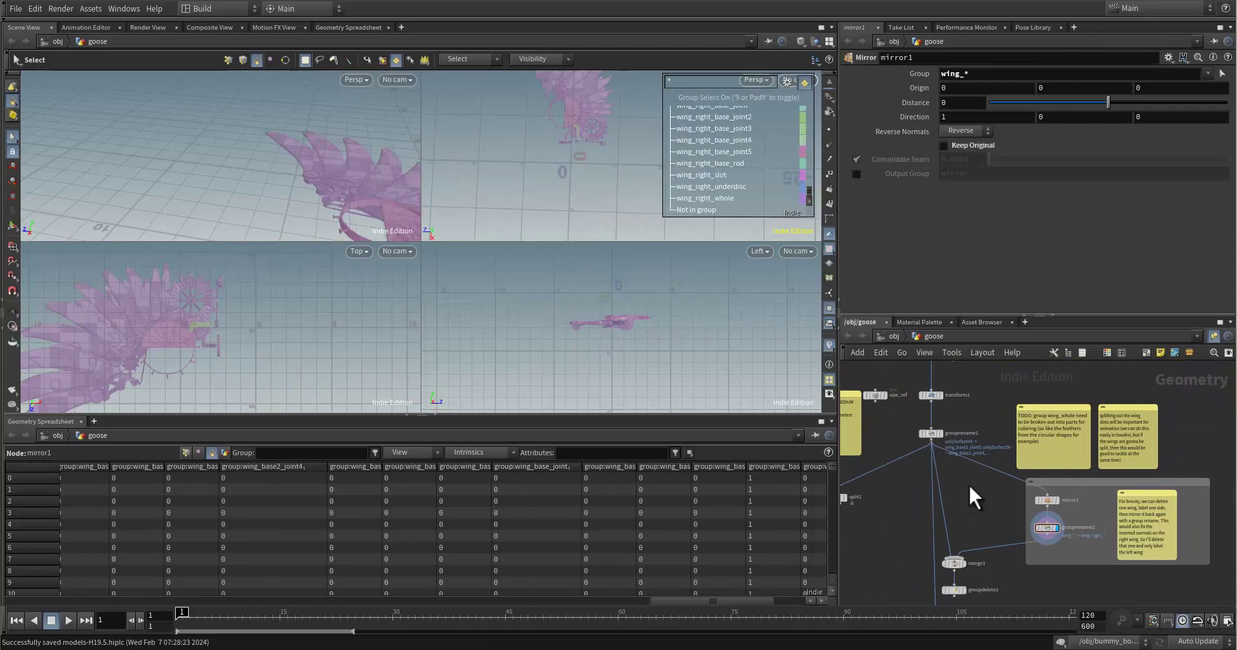
Move merge1 up closer to the boxed mirror branch.
scroll(970, 500, up, 3)
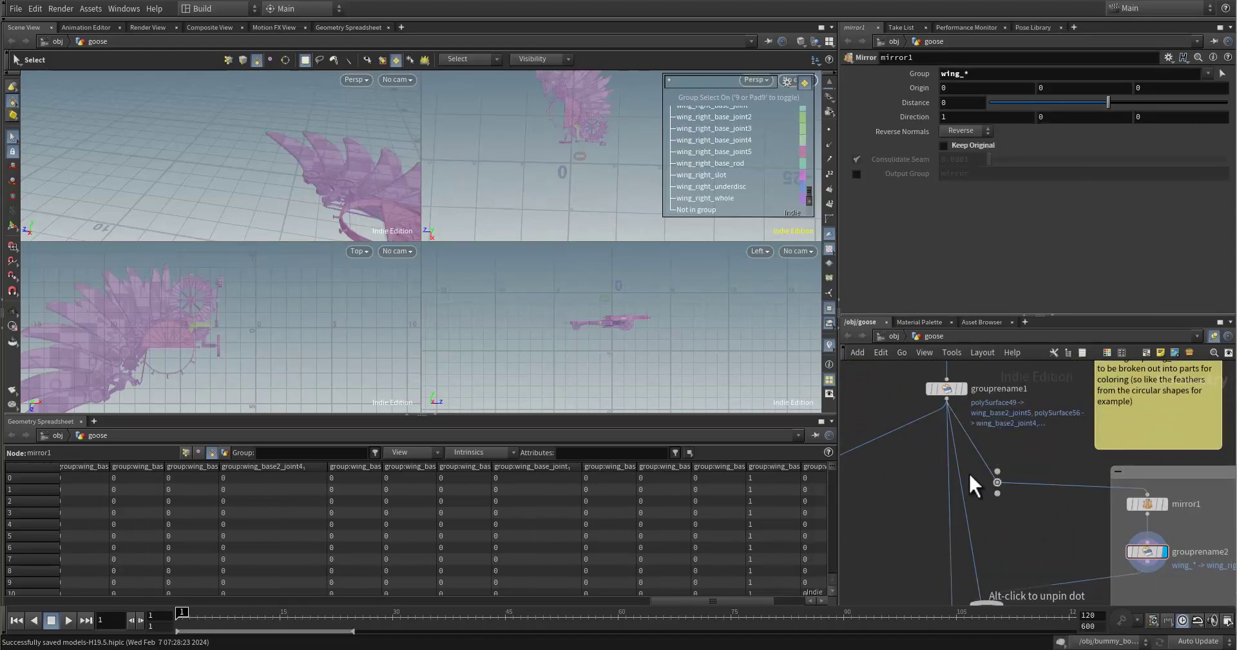
scroll(973, 483, down, 1)
scroll(957, 506, down, 1)
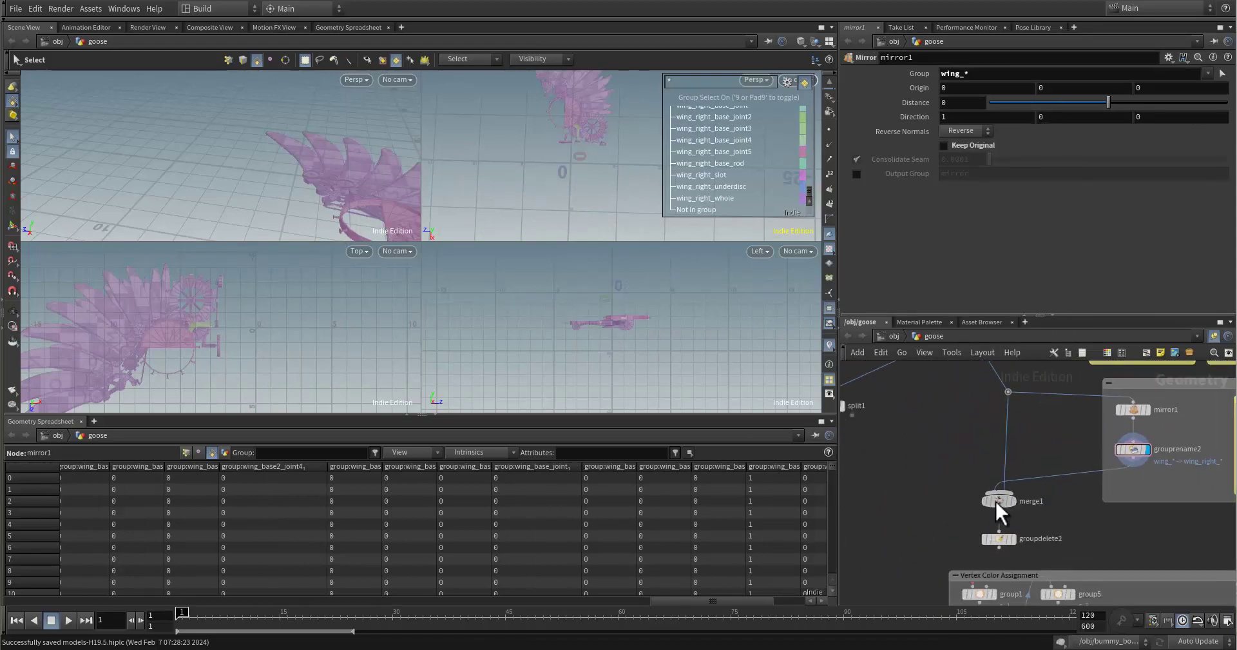
click(998, 488)
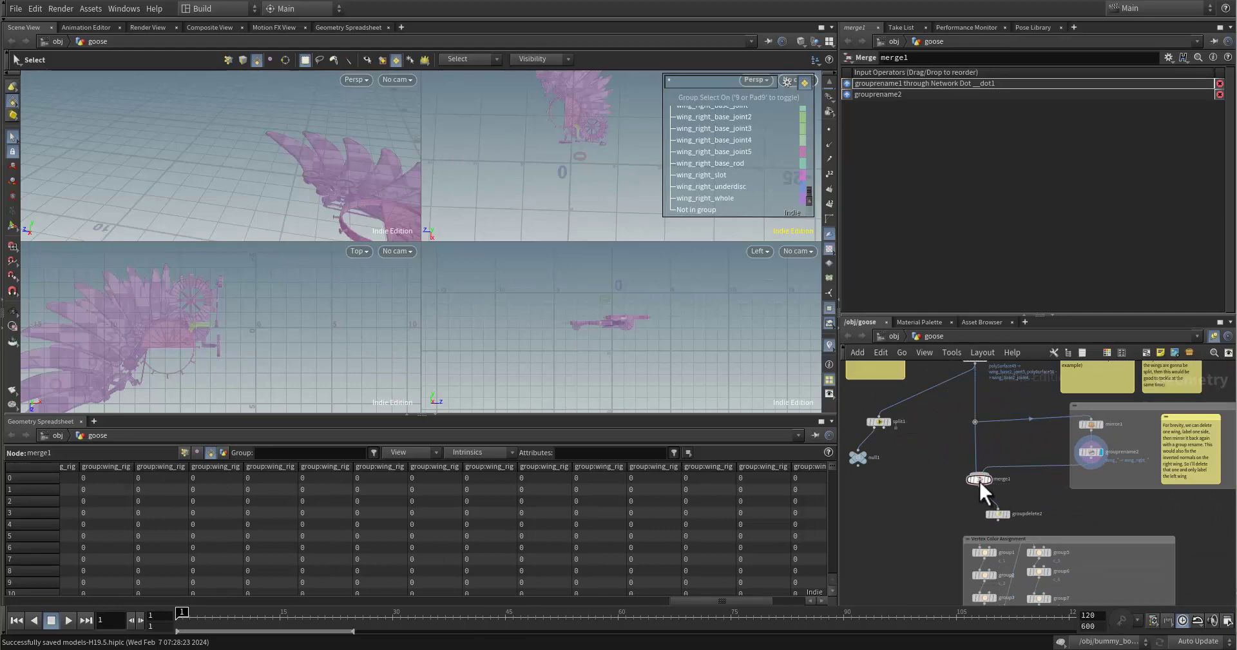
middle_drag(982, 512, 992, 477)
scroll(1008, 435, down, 1)
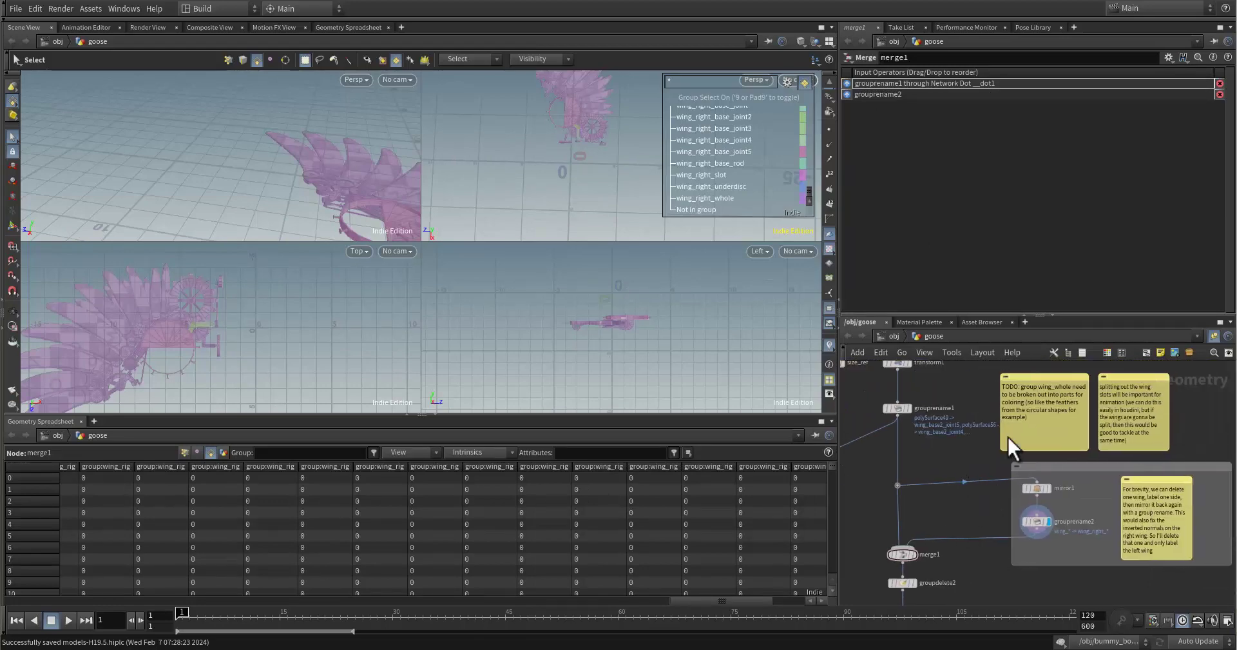
scroll(1175, 447, down, 1)
scroll(948, 450, down, 1)
scroll(1016, 392, up, 1)
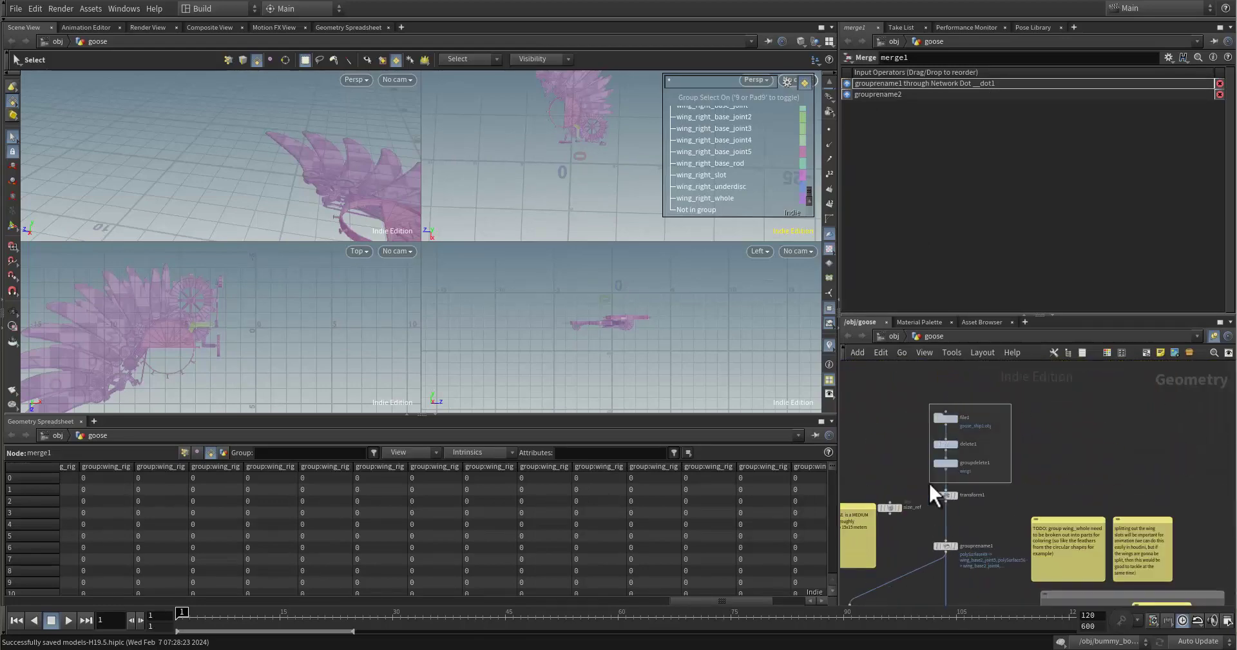
click(942, 477)
Tidy the top of the network by nudging groupdelete1 slightly upward.
scroll(988, 464, up, 1)
scroll(1022, 436, up, 1)
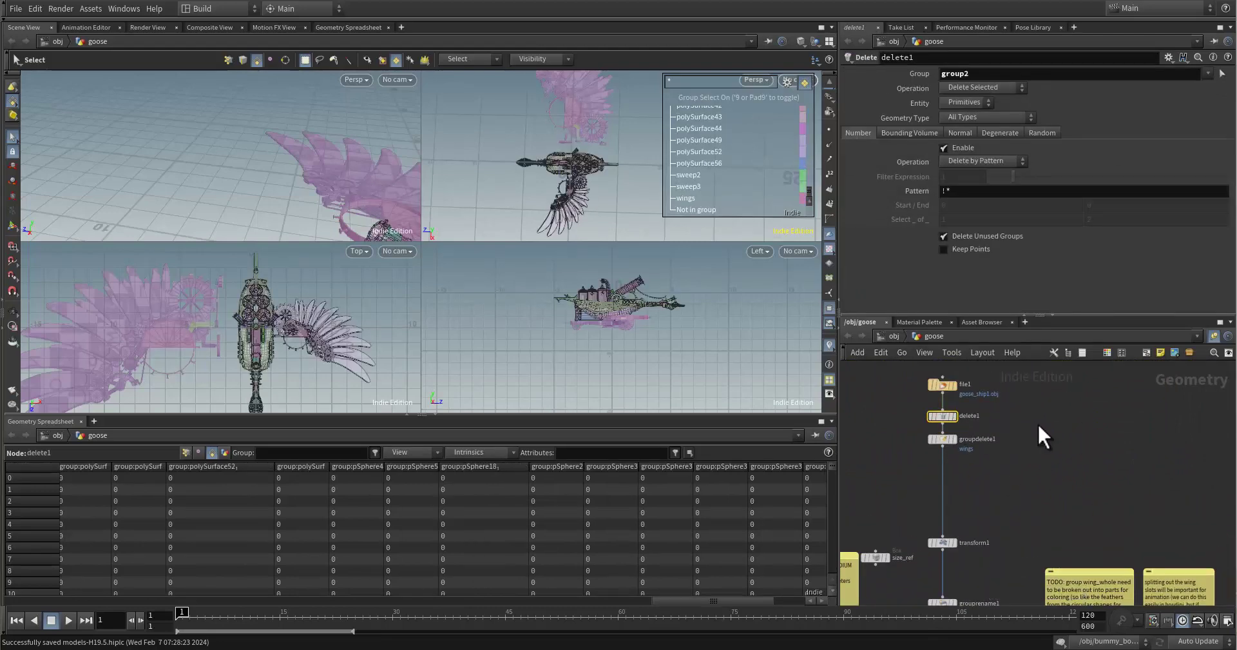
scroll(967, 451, up, 2)
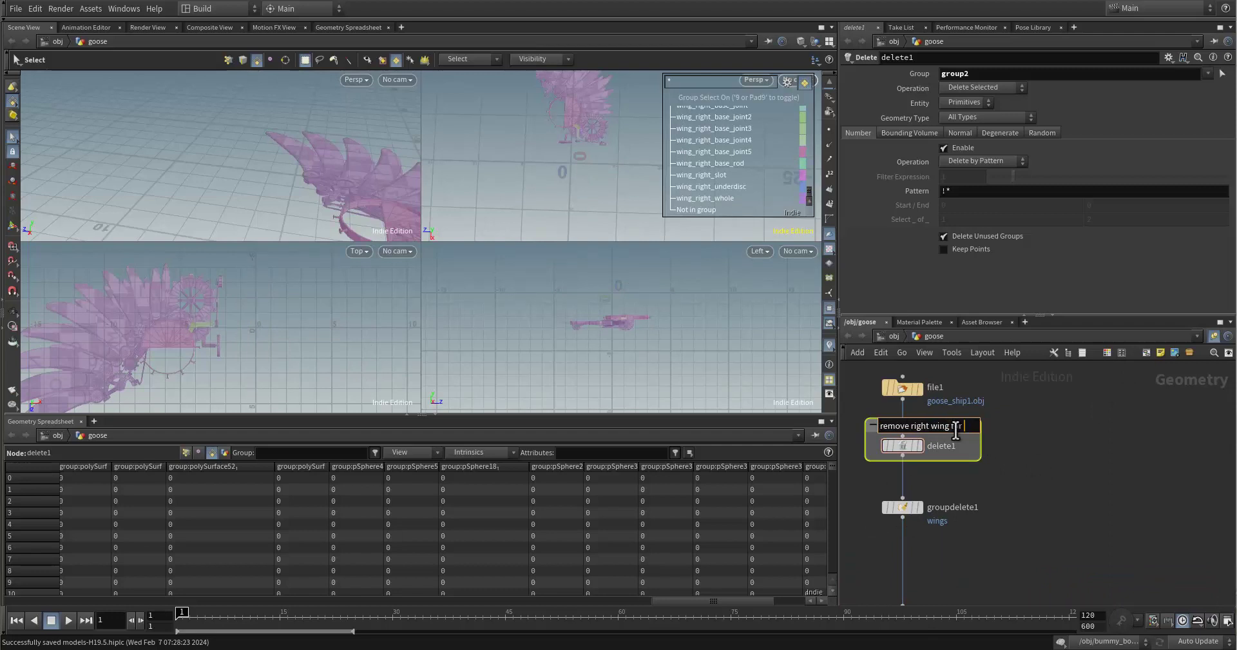
scroll(1031, 441, down, 1)
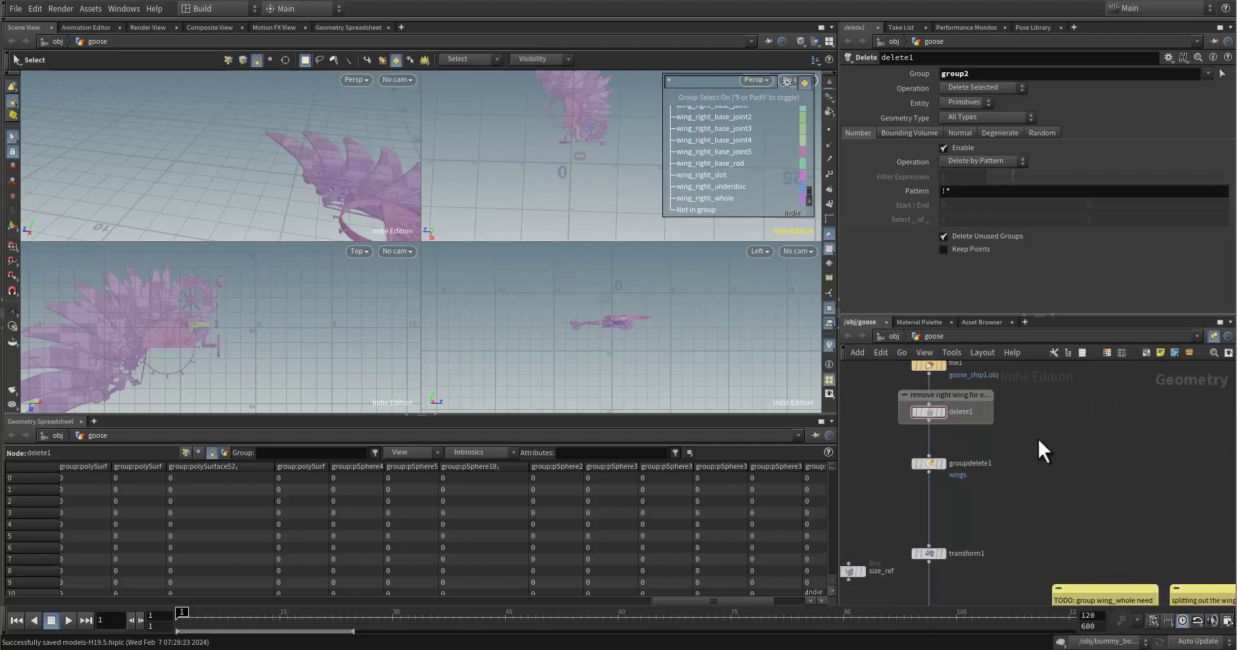
scroll(1057, 407, down, 2)
click(947, 427)
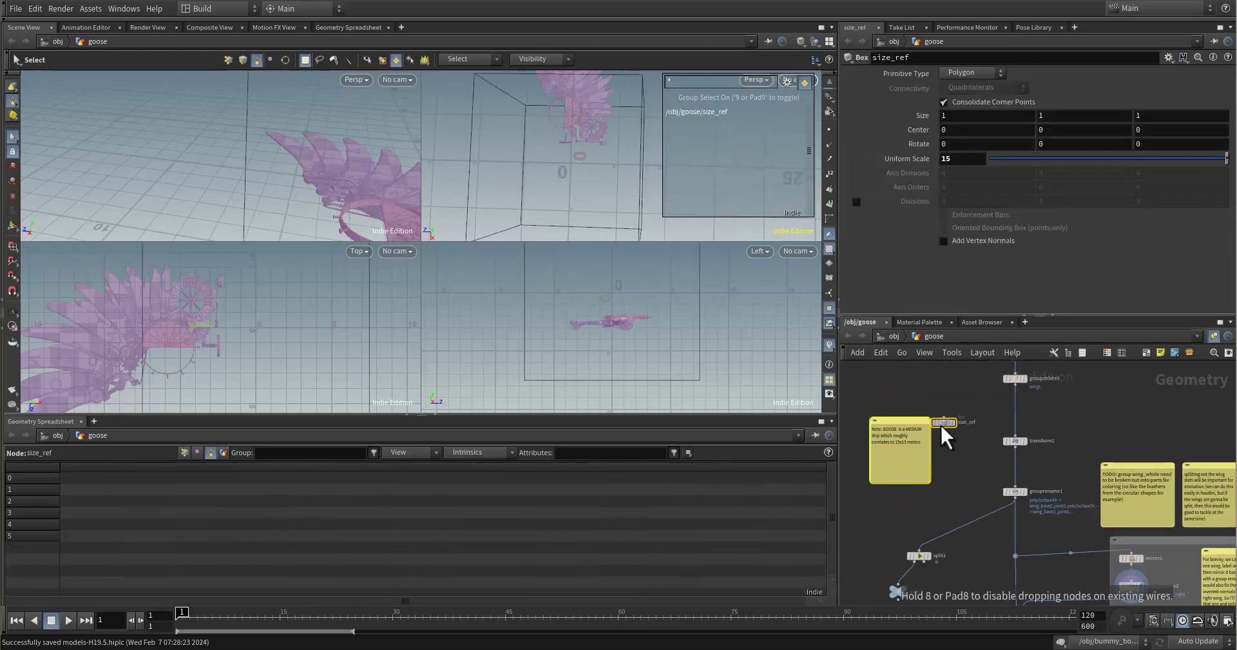
drag(1000, 435, 1000, 424)
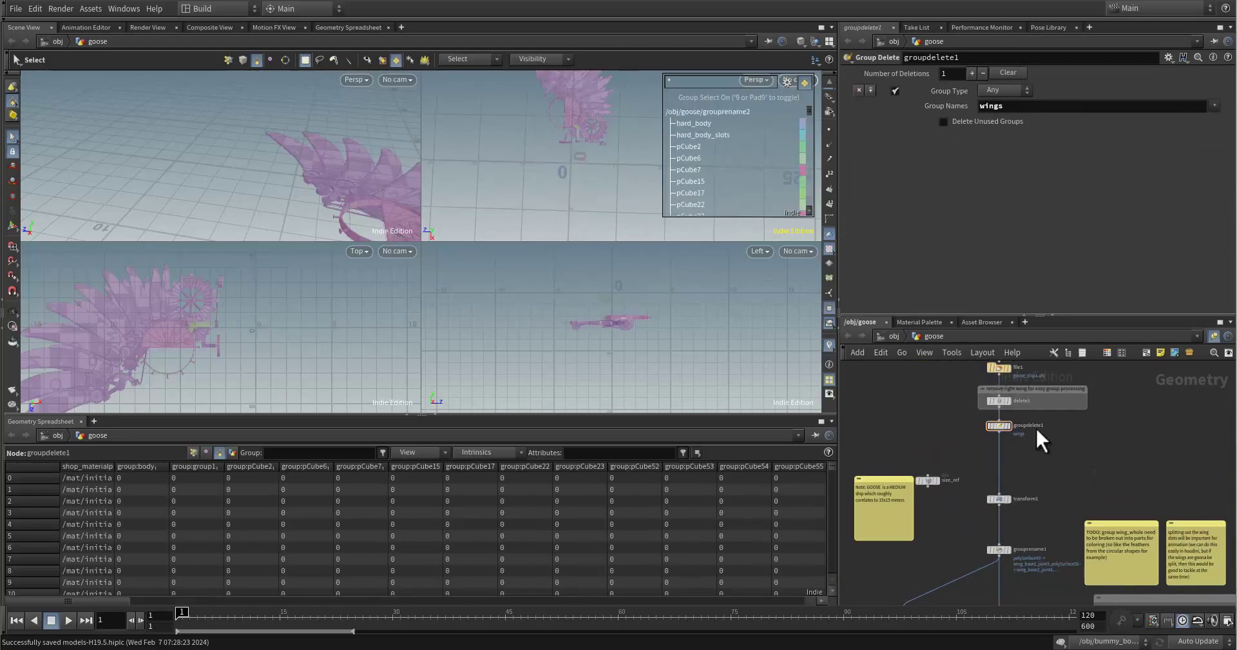
scroll(1017, 435, down, 2)
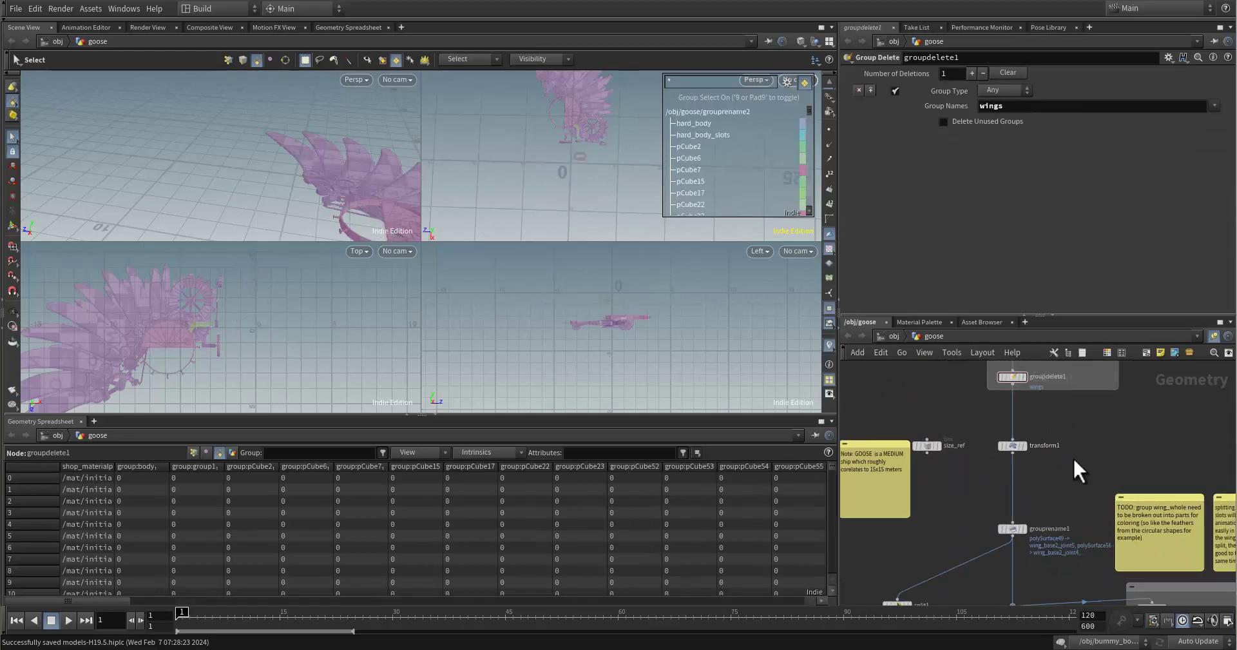
click(986, 455)
scroll(999, 425, down, 3)
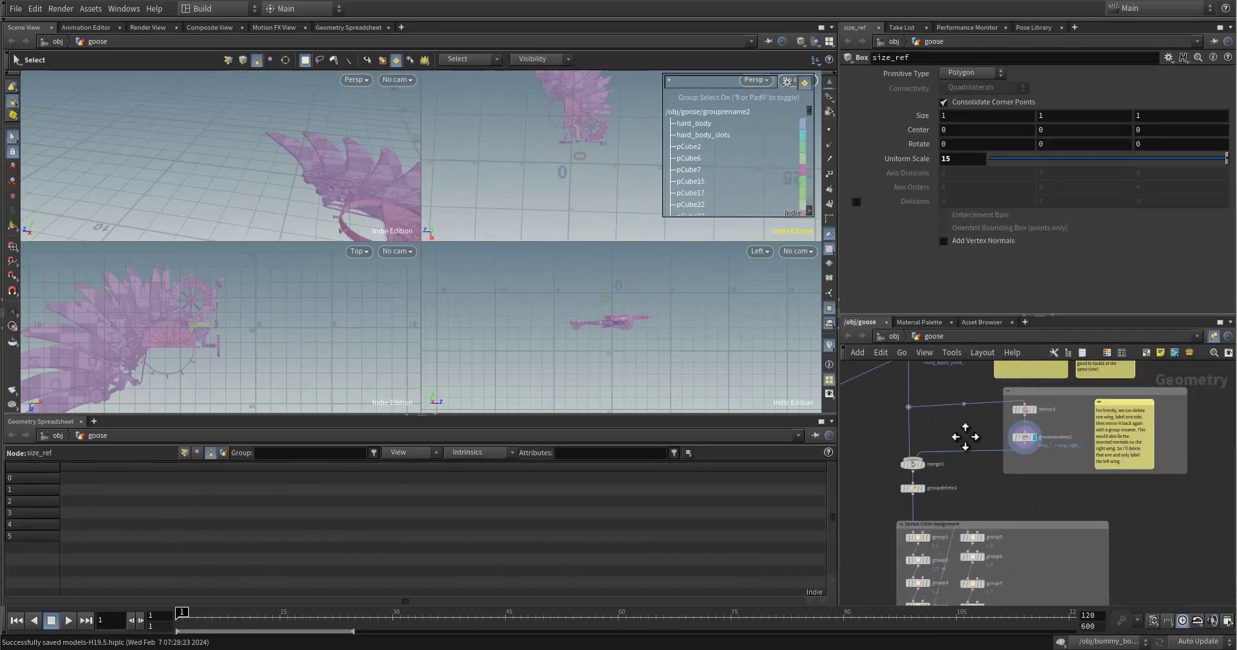
scroll(965, 433, down, 2)
scroll(986, 426, down, 2)
scroll(1005, 502, down, 1)
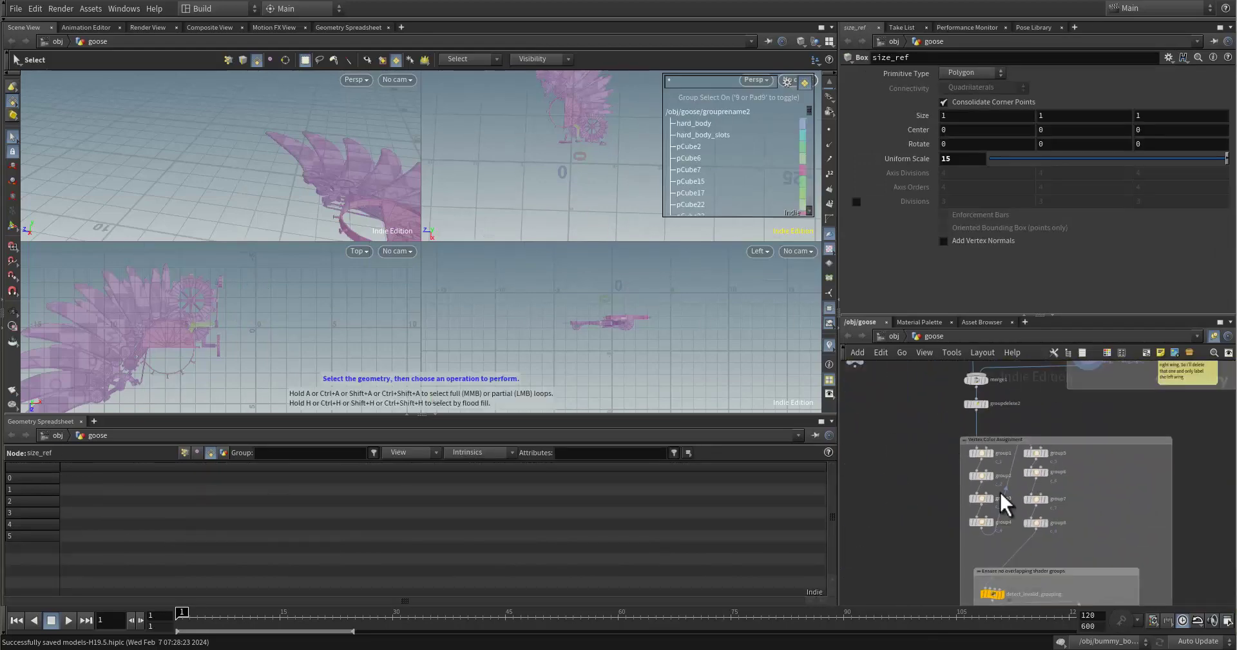
Set group1's Base Group to hard_body so the c_1 group covers only hard_body primitives.
click(978, 452)
drag(590, 174, 593, 143)
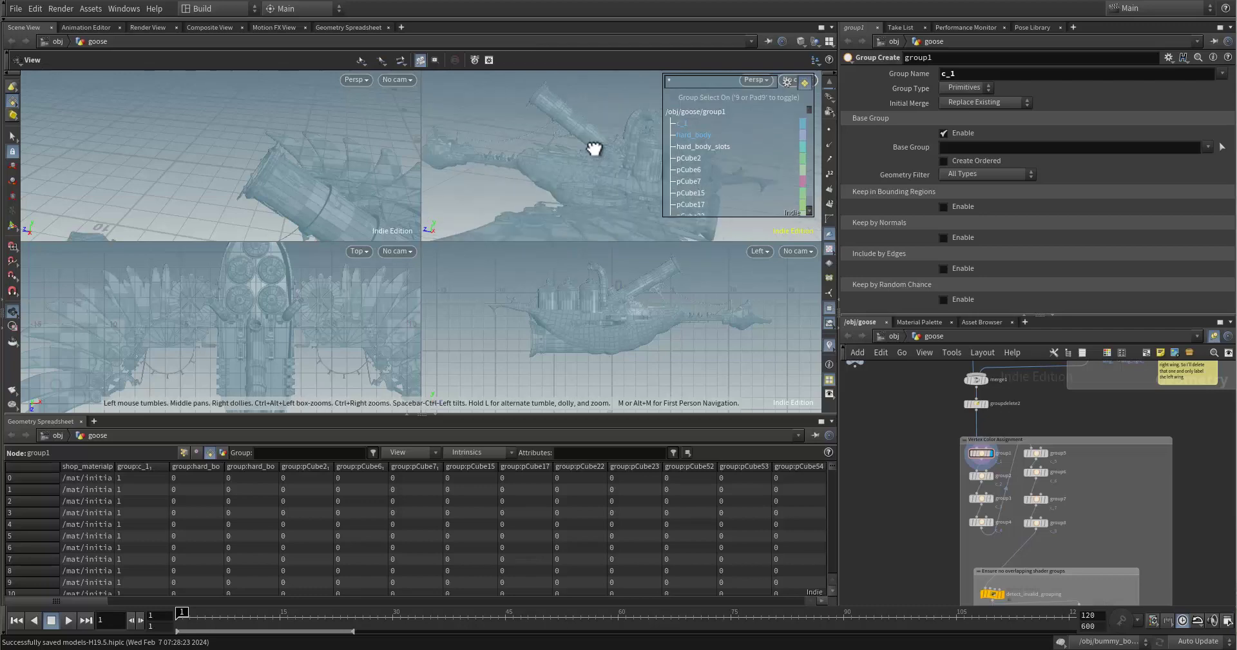
key(s)
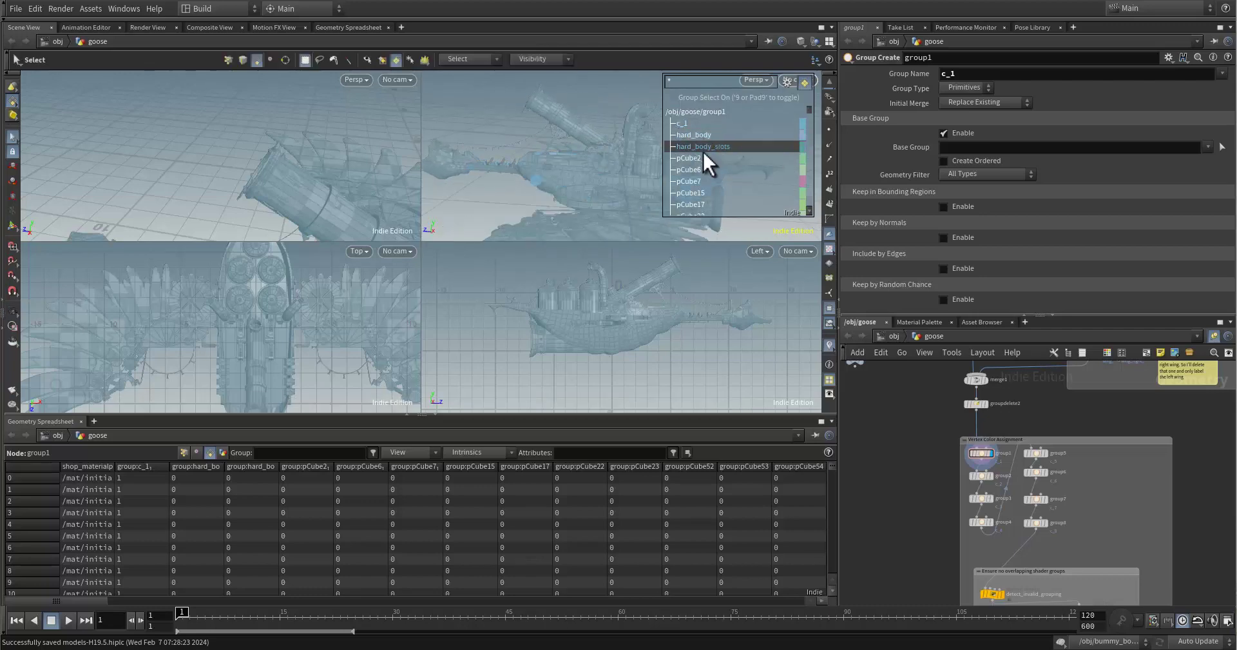
scroll(613, 161, up, 3)
scroll(578, 152, up, 3)
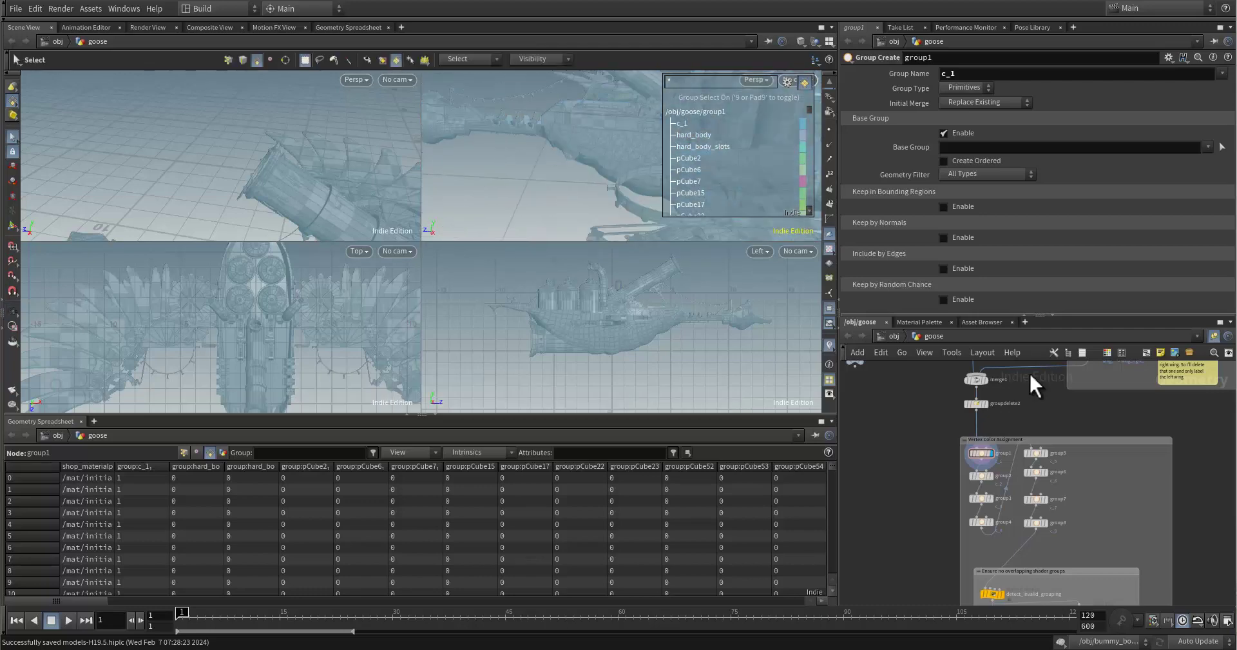
scroll(1028, 445, up, 4)
click(969, 148)
text(hard_body)
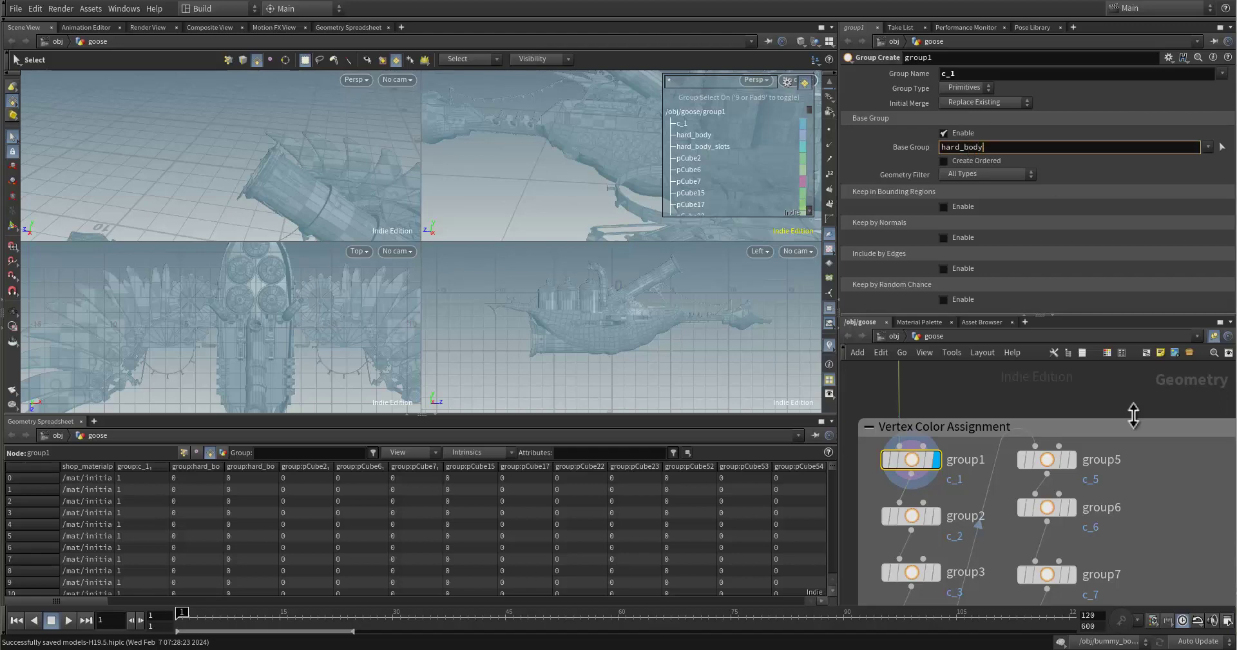
key(Return)
key(Escape)
Inspect the recoloured parts in the perspective view, then select grouprename1.
drag(567, 154, 570, 146)
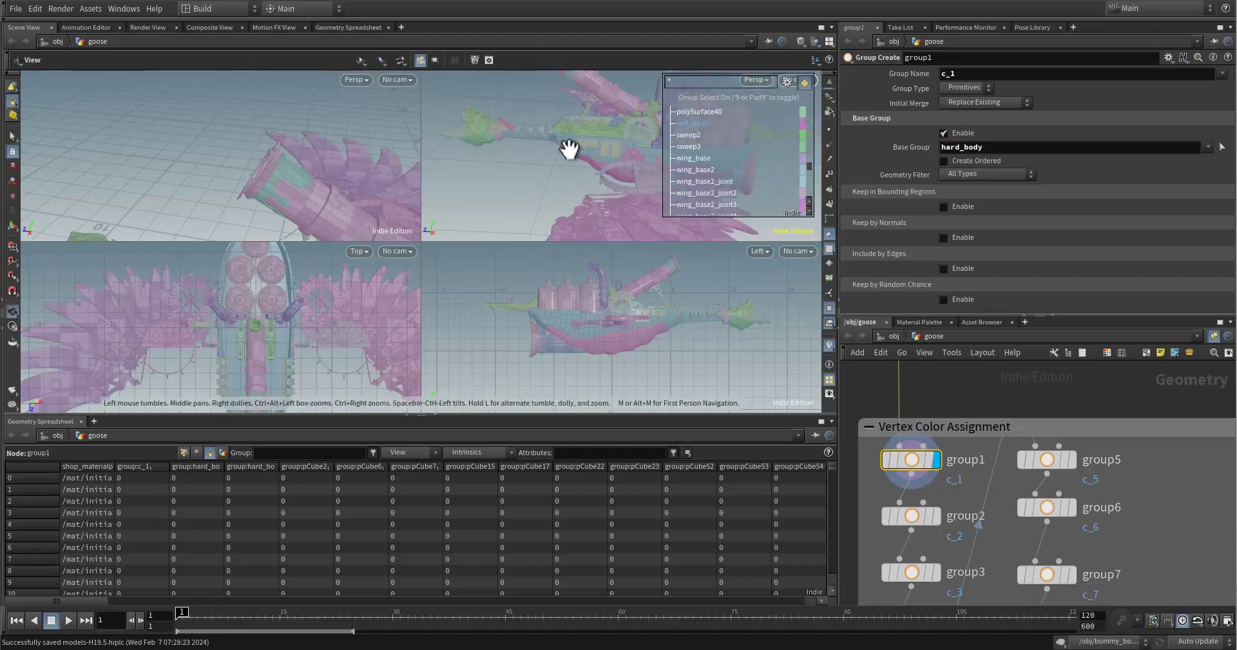
scroll(947, 413, down, 3)
scroll(935, 438, down, 1)
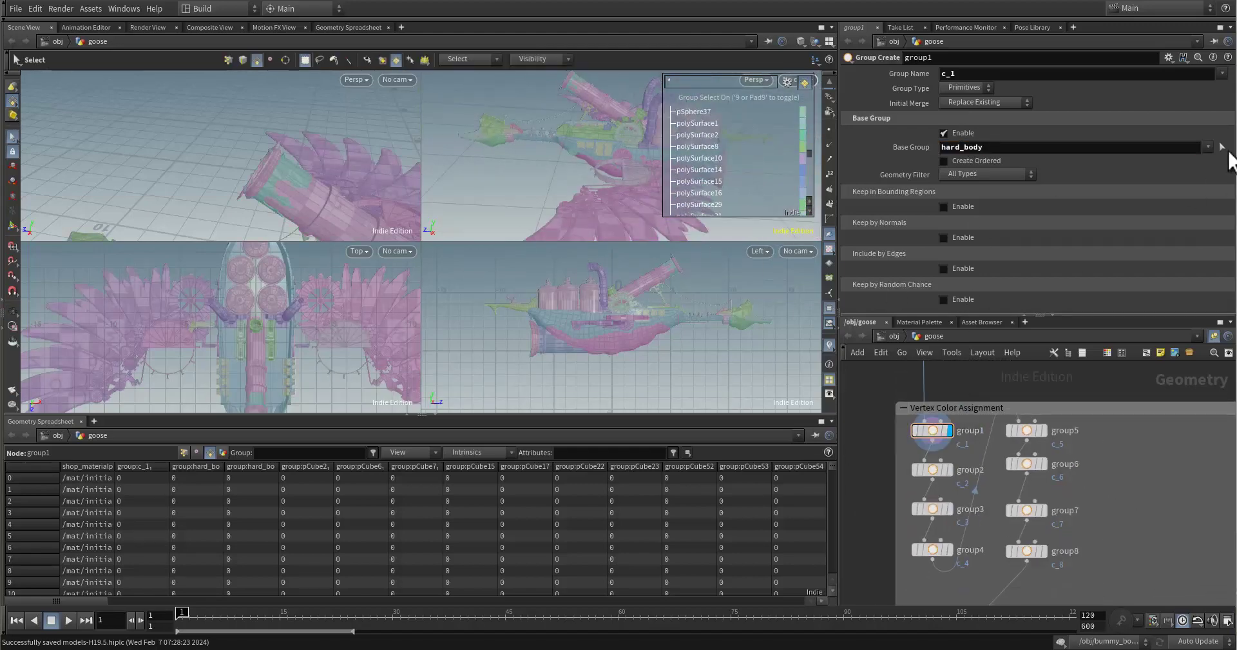
scroll(936, 445, down, 3)
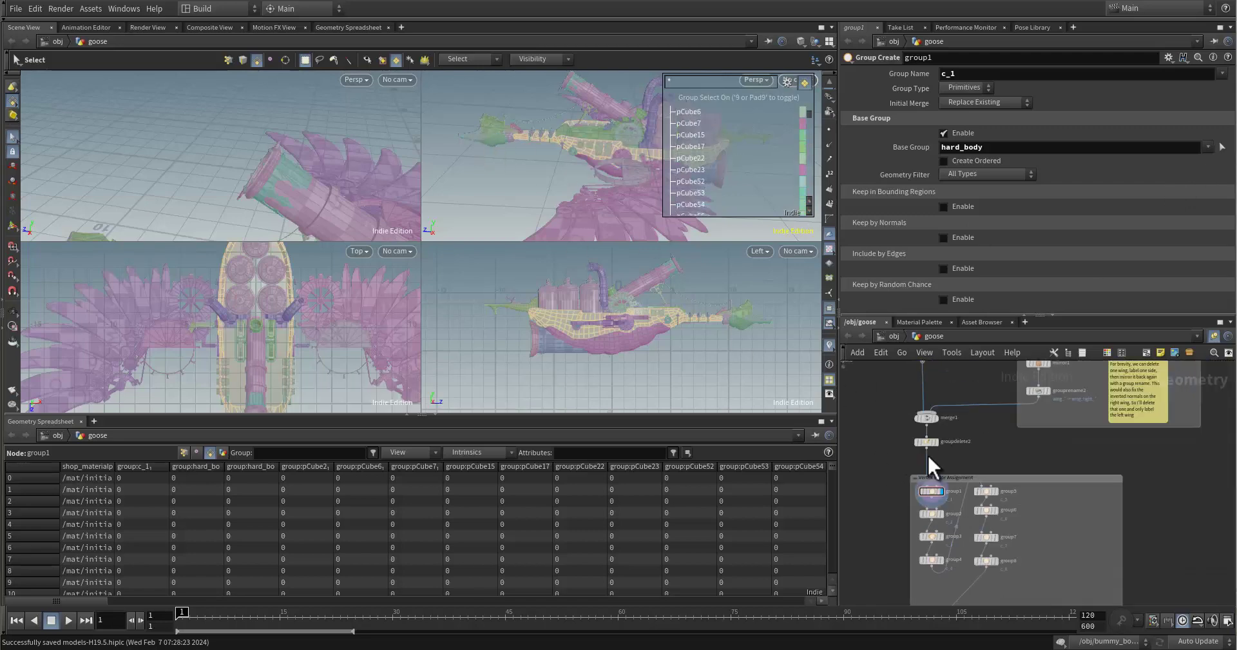
scroll(975, 451, up, 3)
click(939, 425)
Add a rename entry mapping polySurface1 to hard_beak.
scroll(1230, 245, down, 3)
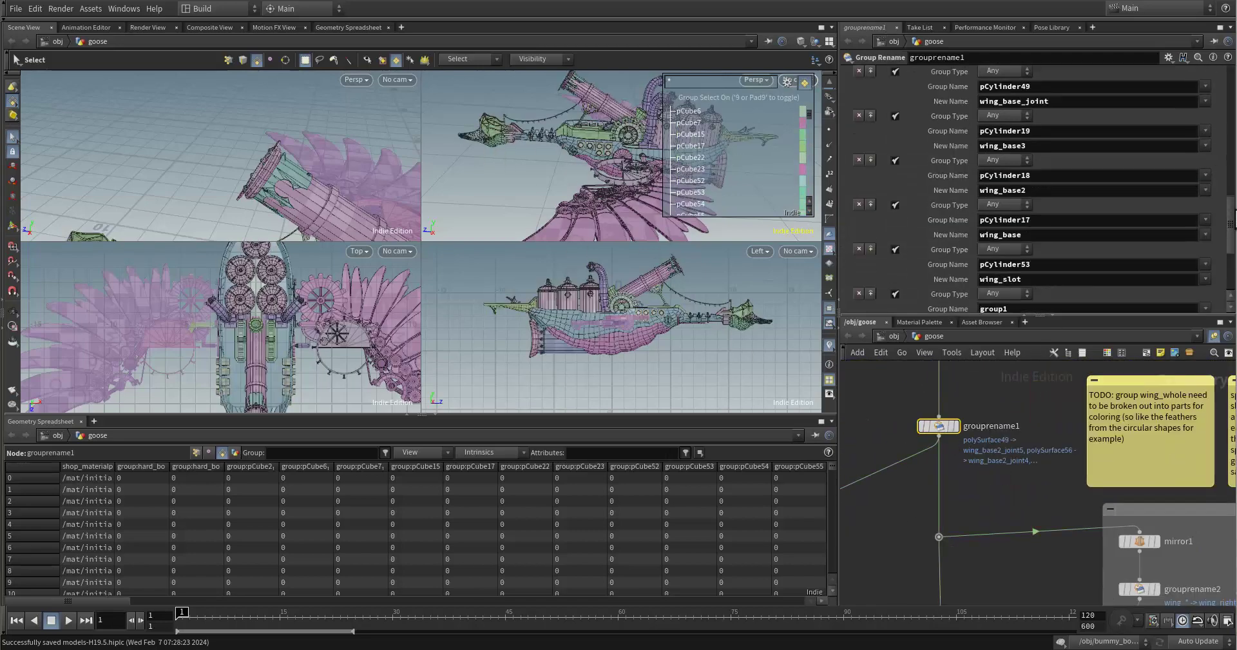
scroll(1229, 222, up, 3)
scroll(496, 144, up, 3)
scroll(509, 137, up, 4)
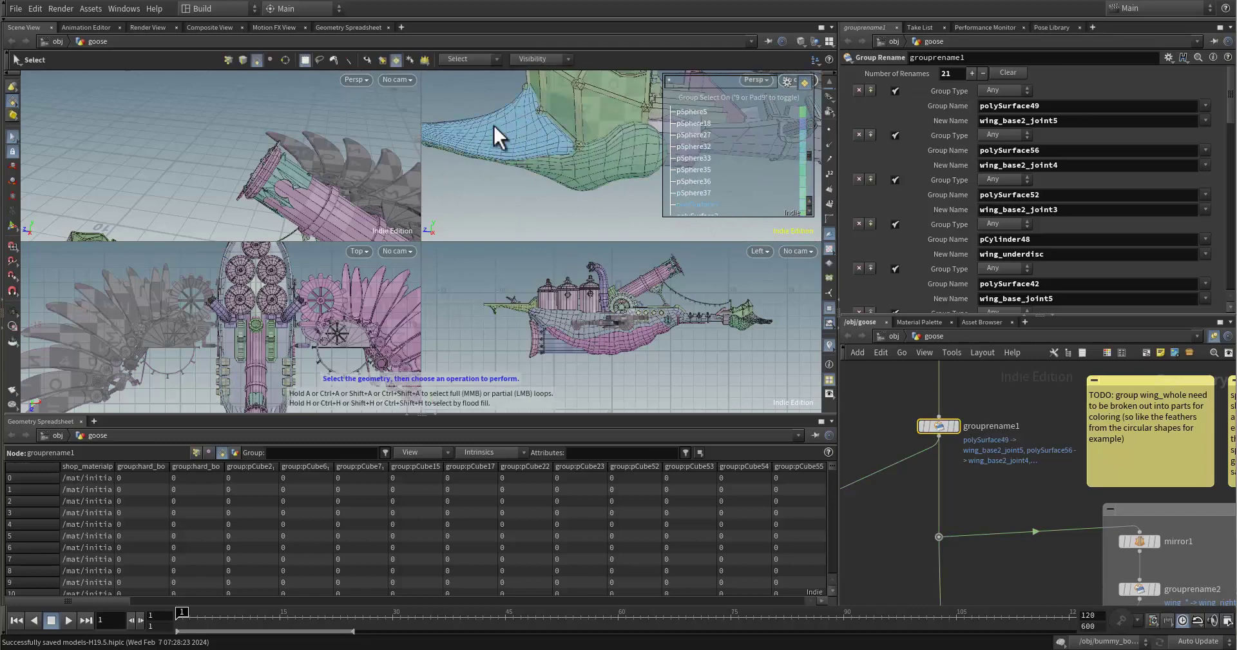
click(871, 89)
click(1004, 106)
text(polySurface1)
click(1049, 121)
text(hard_beak)
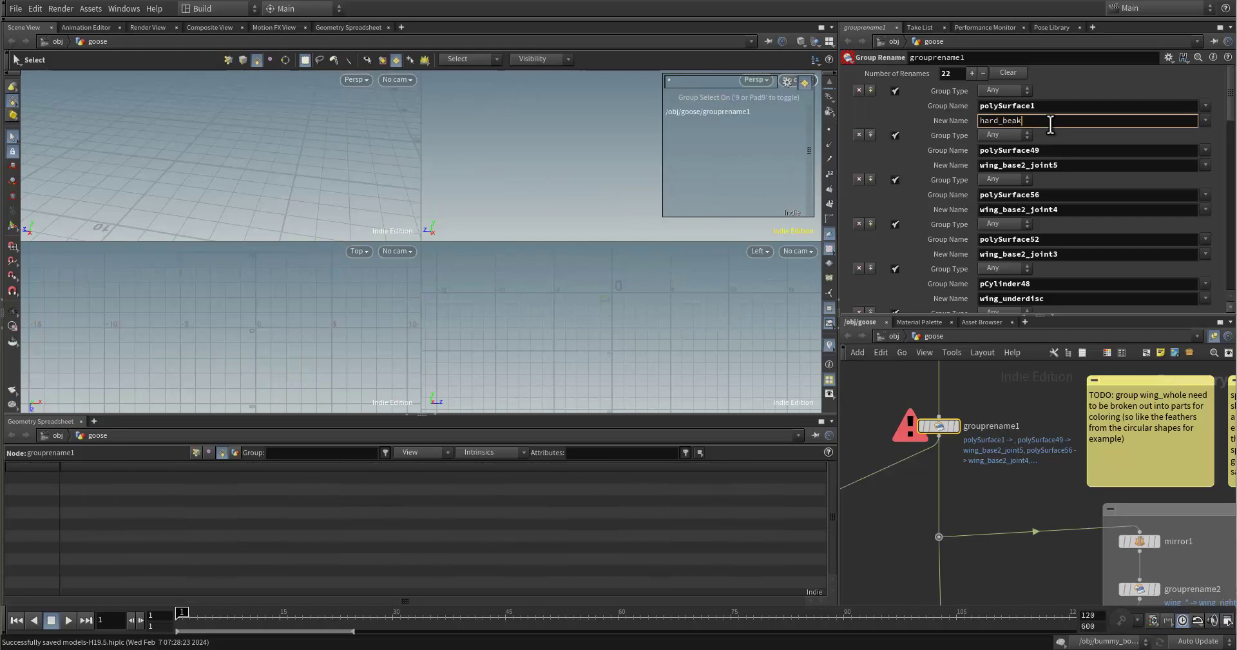
key(Return)
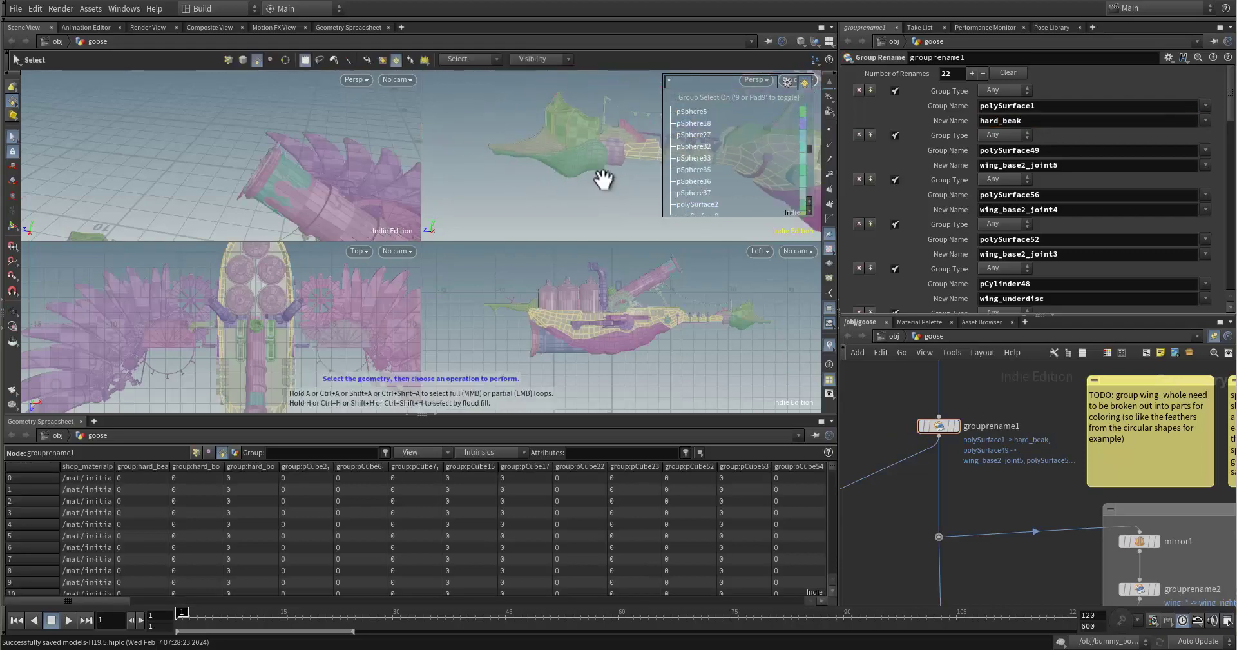
mouse_move(603, 178)
alt+mouse_down()
mouse_move(535, 142)
mouse_move(629, 188)
mouse_move(515, 152)
alt+mouse_up()
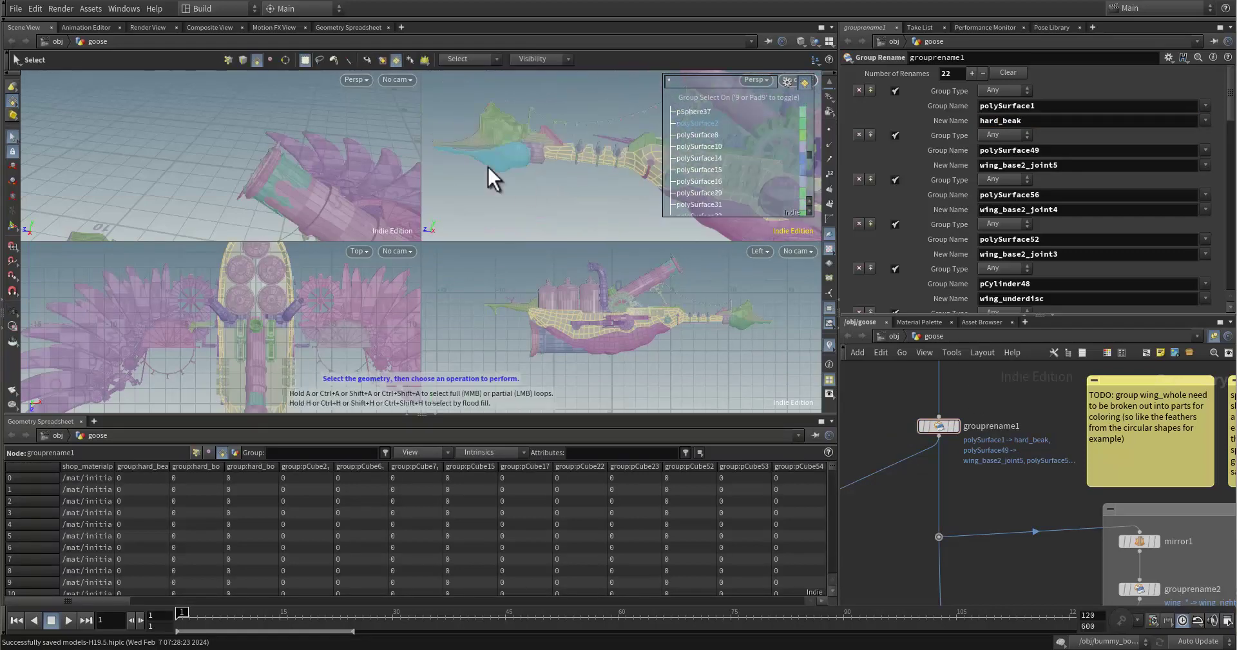
Add a rename entry mapping polySurface2 to soft_beak.
click(871, 90)
click(998, 106)
text(polySurface2)
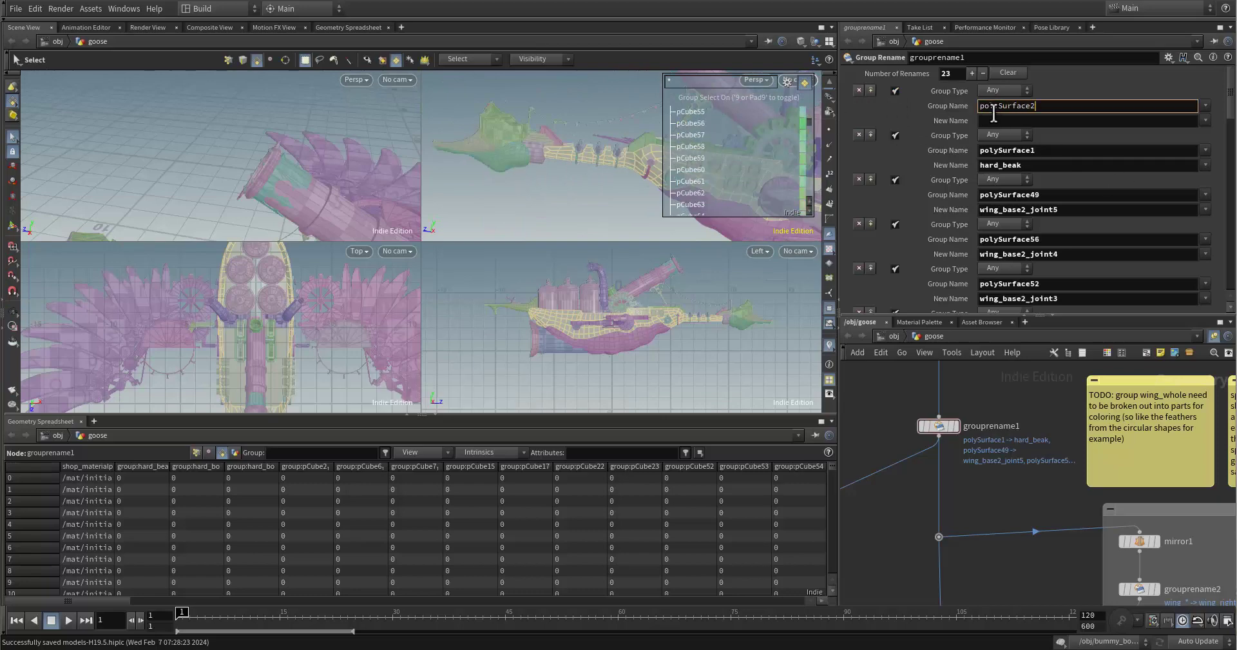
click(995, 120)
text(soft_beak)
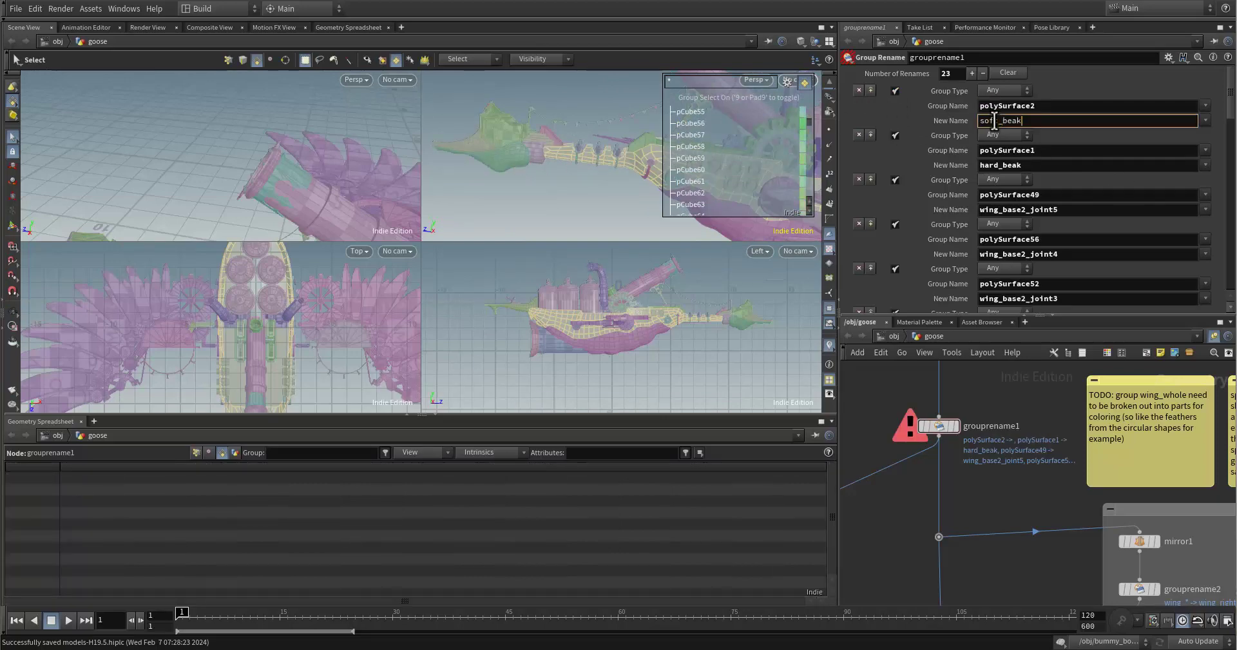
key(Return)
key(Escape)
mouse_move(636, 212)
mouse_down()
mouse_move(536, 162)
mouse_move(491, 161)
mouse_move(485, 186)
mouse_move(497, 131)
mouse_up()
key(s)
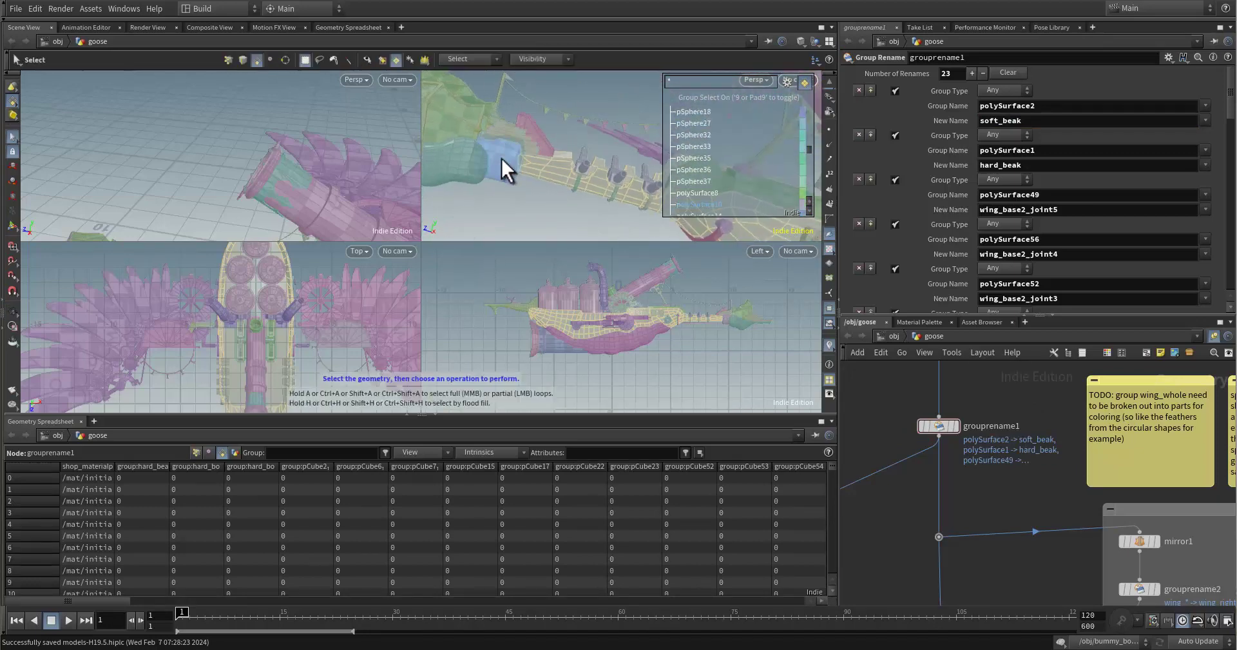
Add a rename entry mapping polySurface10 to hard_neck.
click(871, 90)
click(993, 106)
text(polySu)
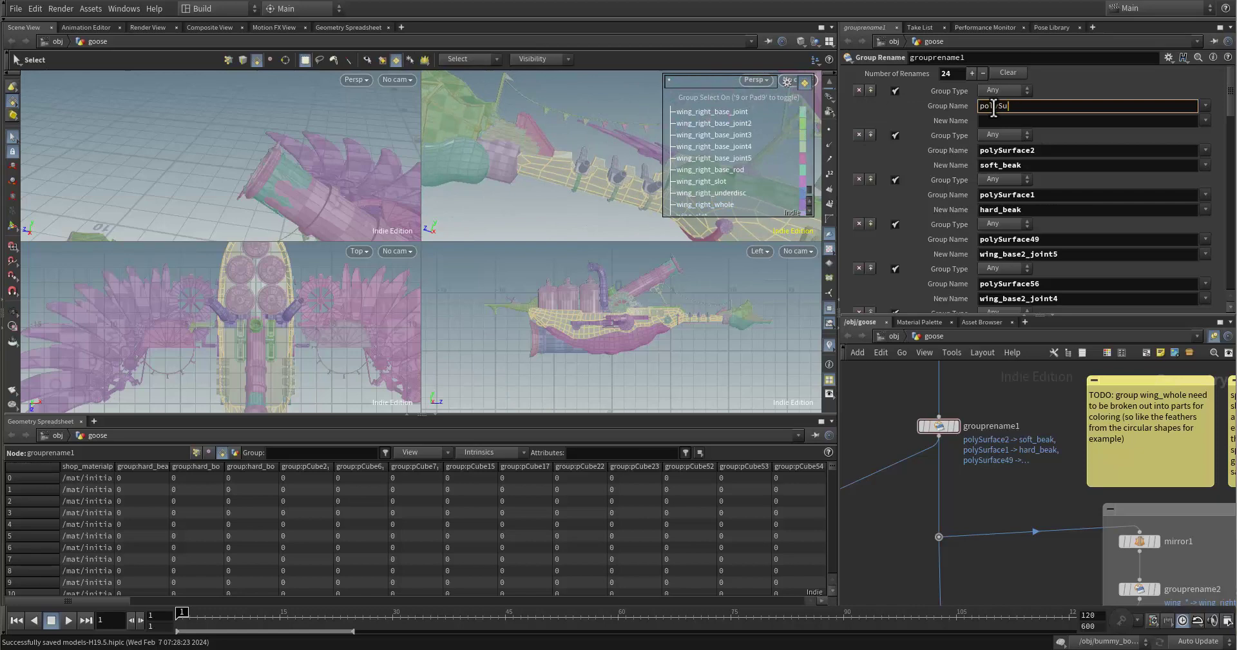
text(10)
click(1009, 120)
text(hard_beak_join)
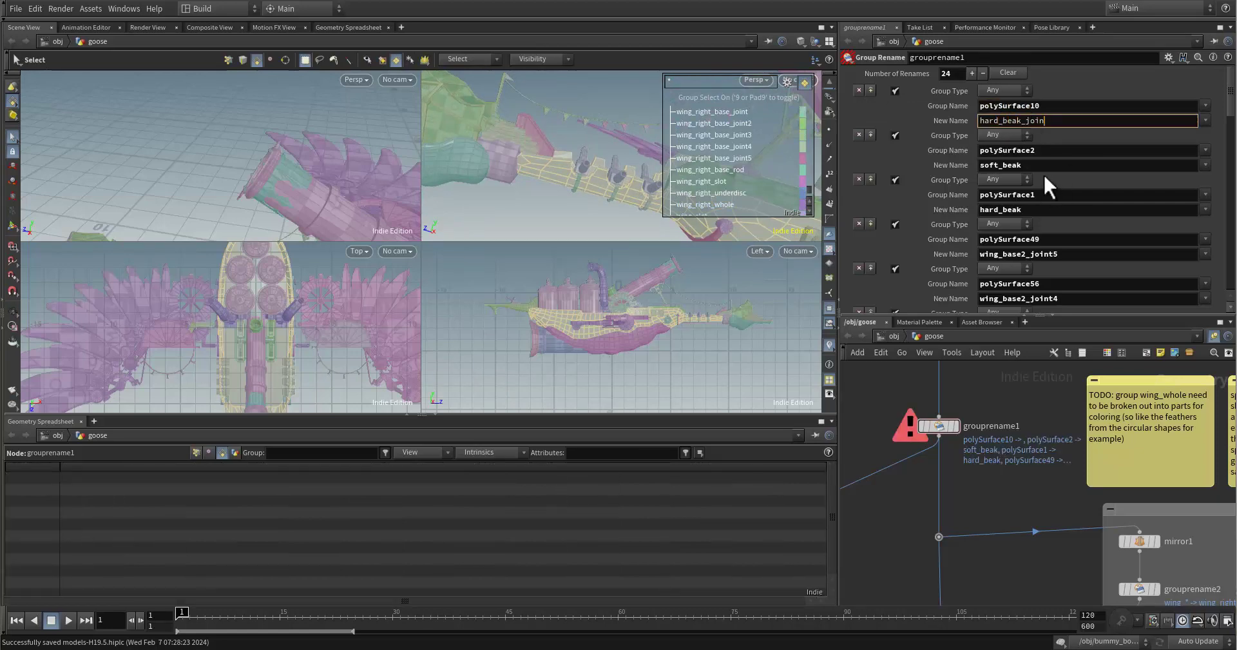
key(BackSpace)
key(BackSpace)
key(BackSpace)
text(neck)
key(Return)
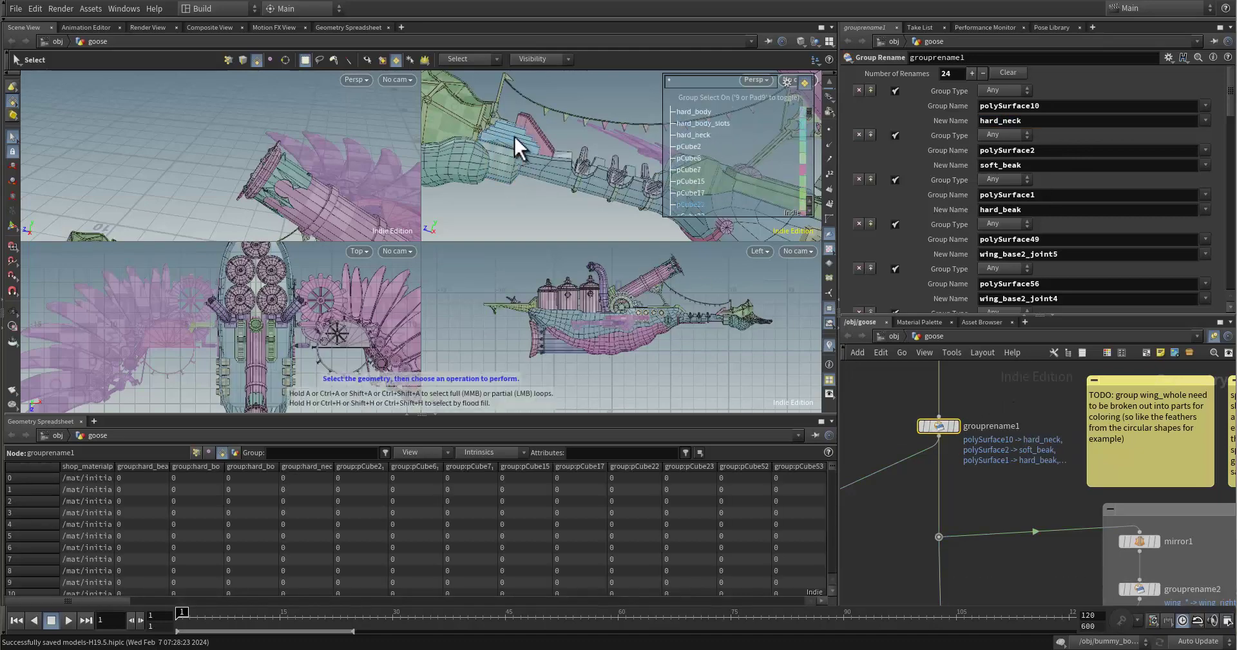
key(Escape)
mouse_move(527, 126)
mouse_down()
mouse_move(540, 151)
mouse_move(533, 188)
mouse_move(533, 157)
mouse_up()
Add a rename entry mapping pCube22 to hard_neck_stairs.
key(s)
click(870, 91)
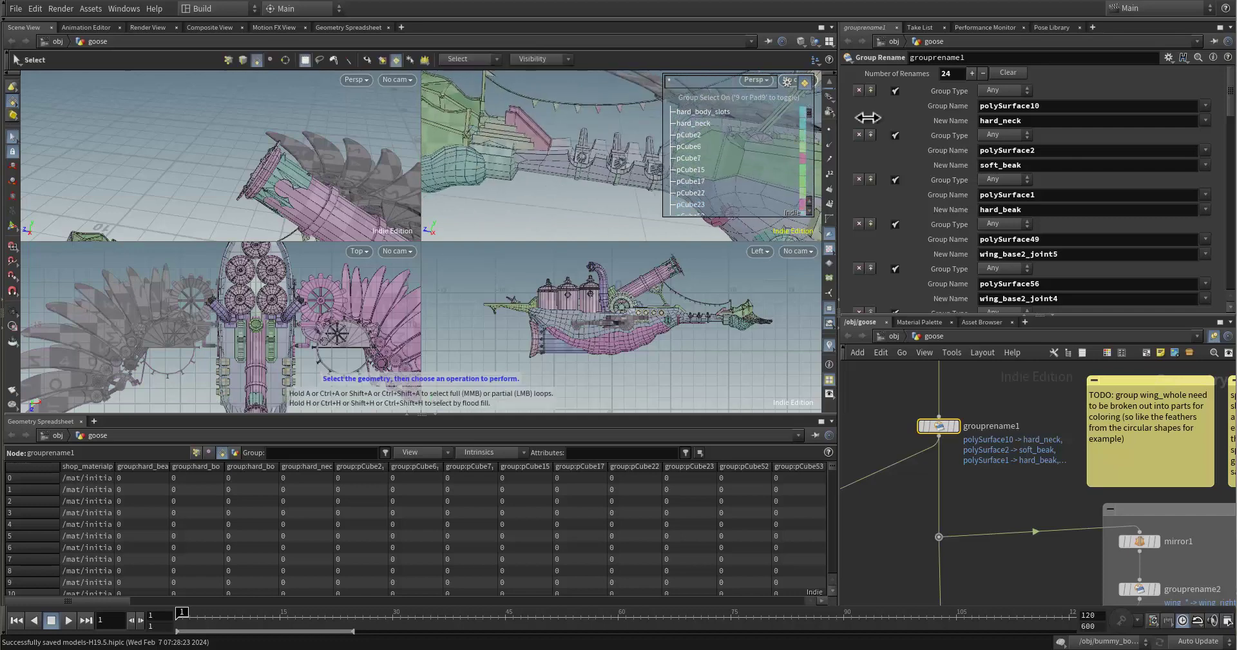
text(pCube22)
click(1011, 121)
text(hard_sa)
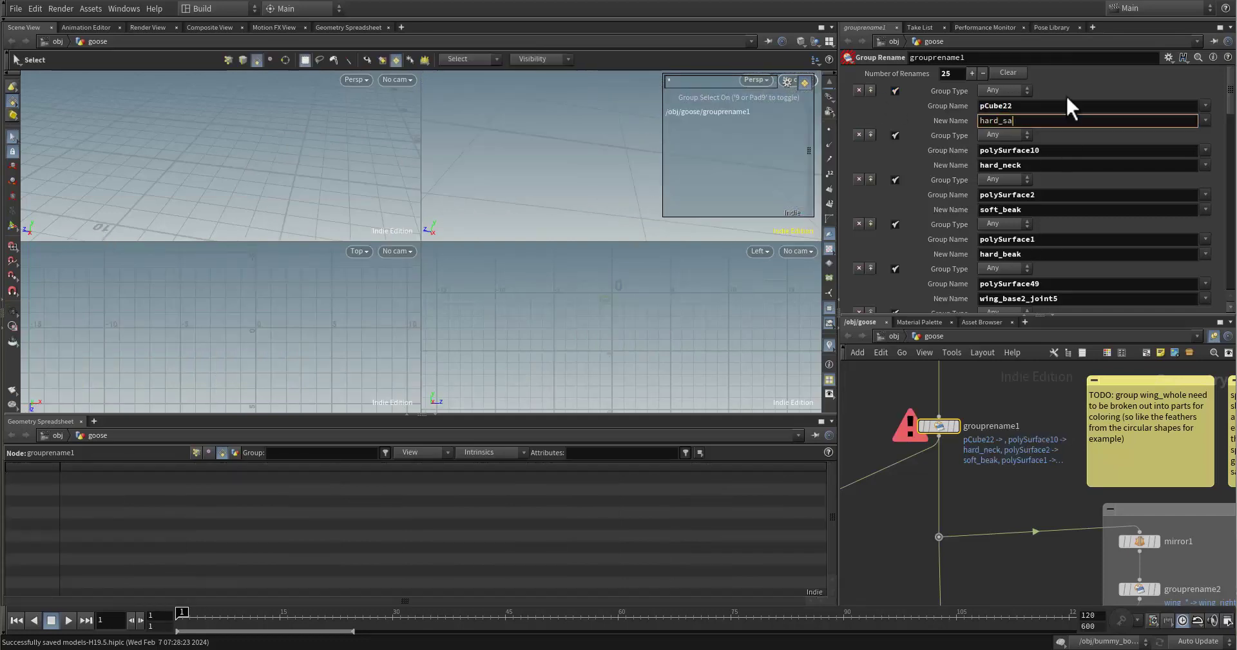
key(BackSpace)
key(BackSpace)
text(neck_)
text(s)
key(Return)
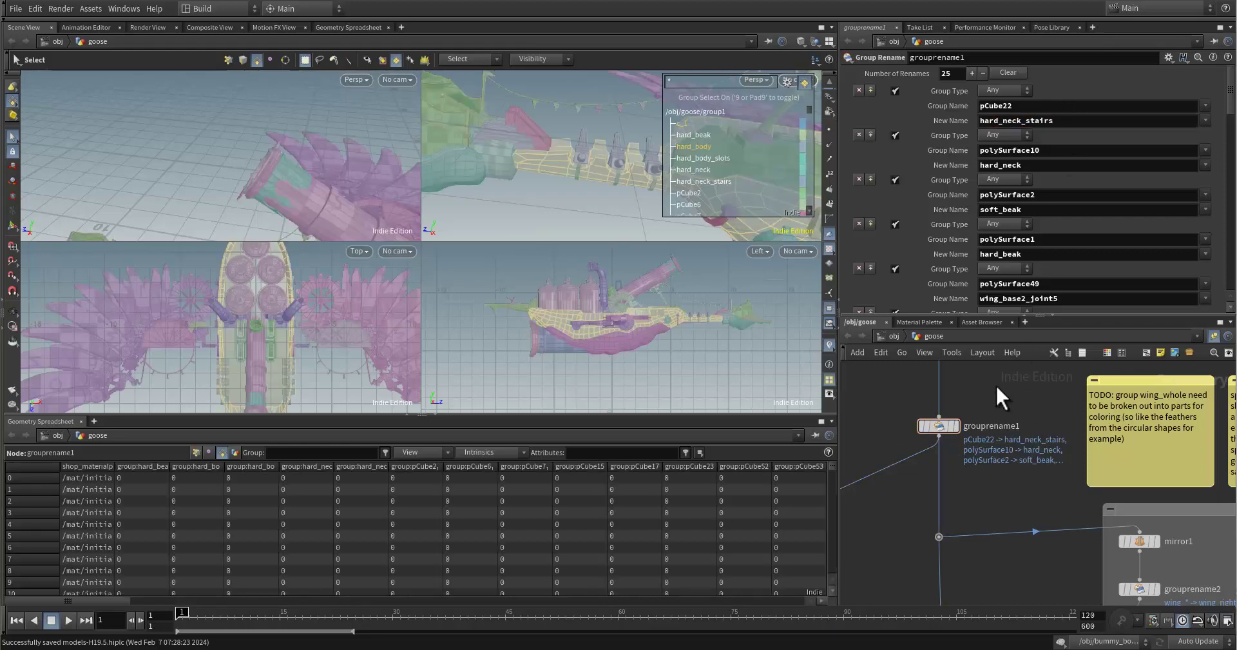
Add a rename entry mapping pCube23 to hard_neck_stairs2, then view the goose head up close.
click(870, 90)
text(pCub)
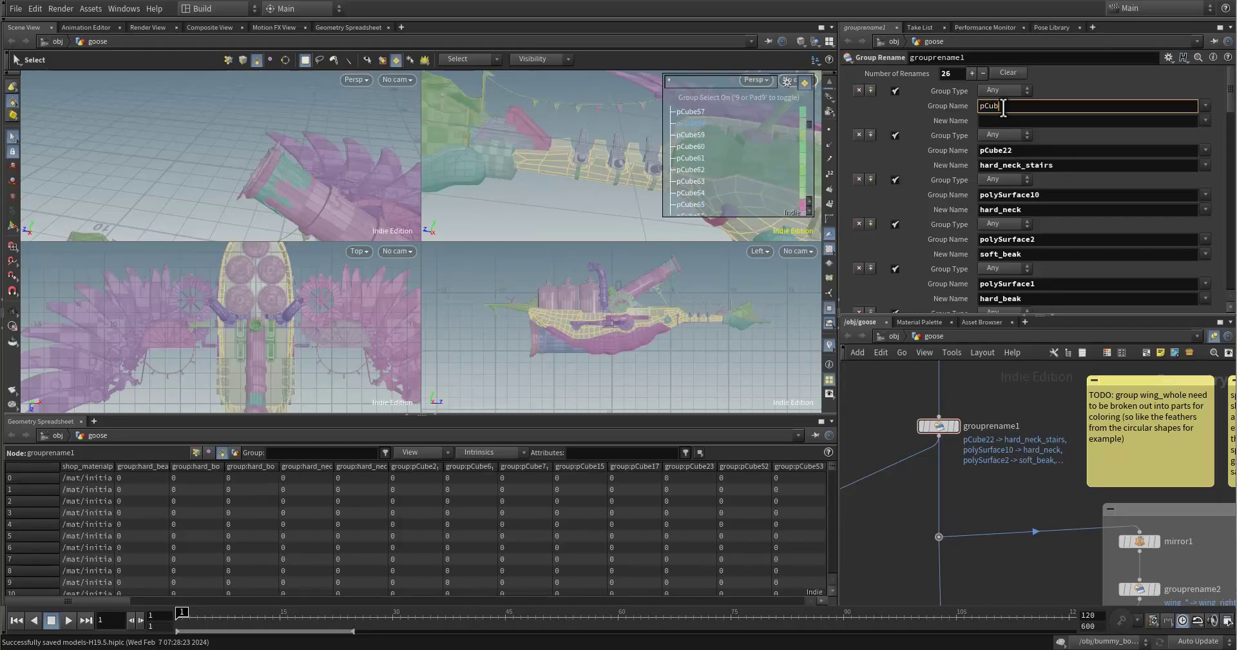
text(e23)
click(1009, 122)
text(hard_neck_stairs)
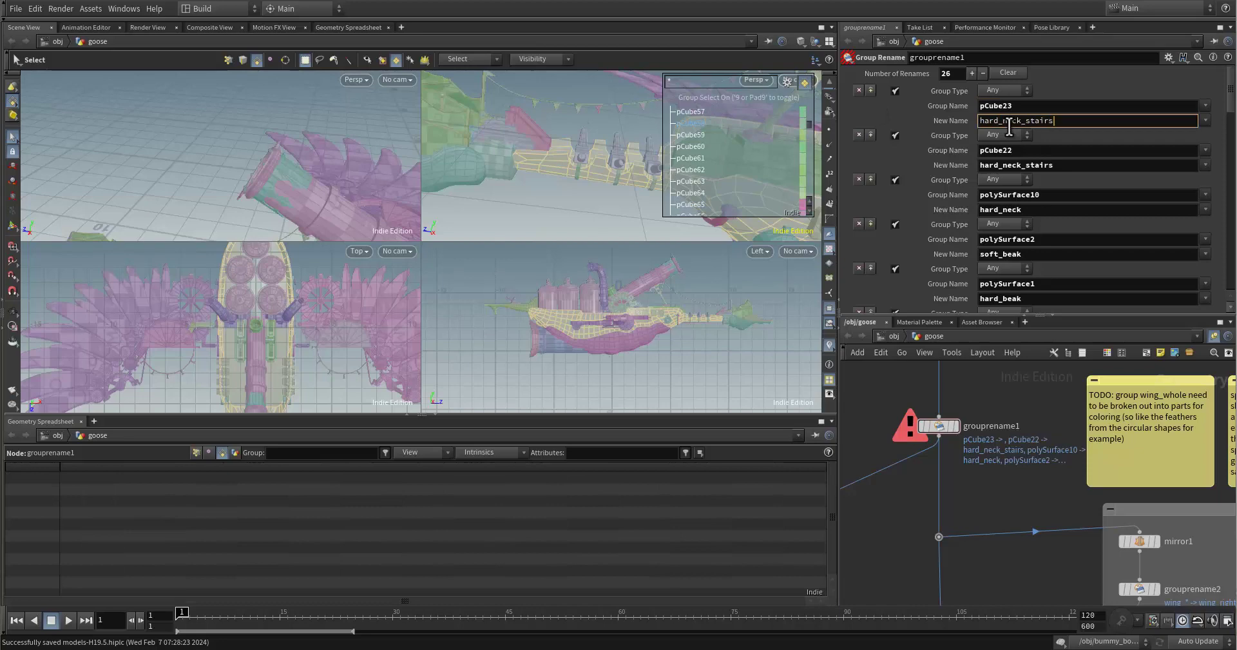
text(2)
key(Return)
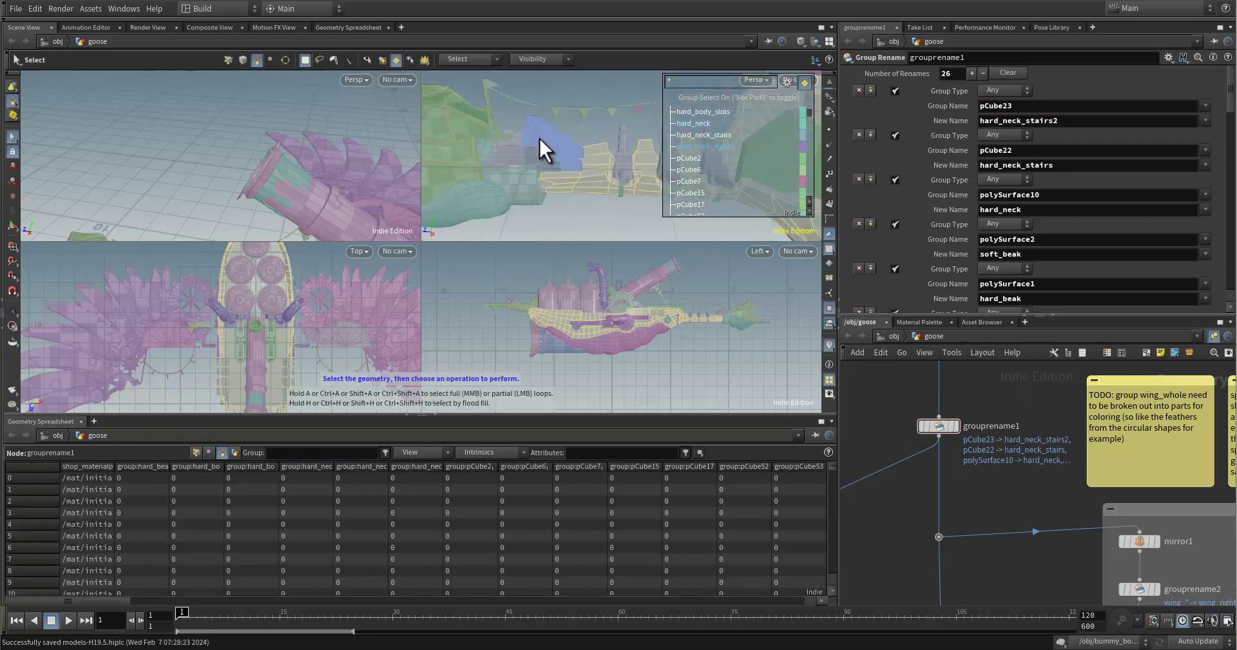
mouse_move(507, 135)
alt+mouse_down()
mouse_move(525, 138)
mouse_move(508, 185)
mouse_move(562, 168)
mouse_move(566, 96)
alt+mouse_up()
mouse_move(519, 185)
alt+mouse_down()
mouse_move(605, 169)
mouse_move(567, 135)
mouse_move(588, 166)
alt+mouse_up()
middle_drag(574, 199, 563, 147)
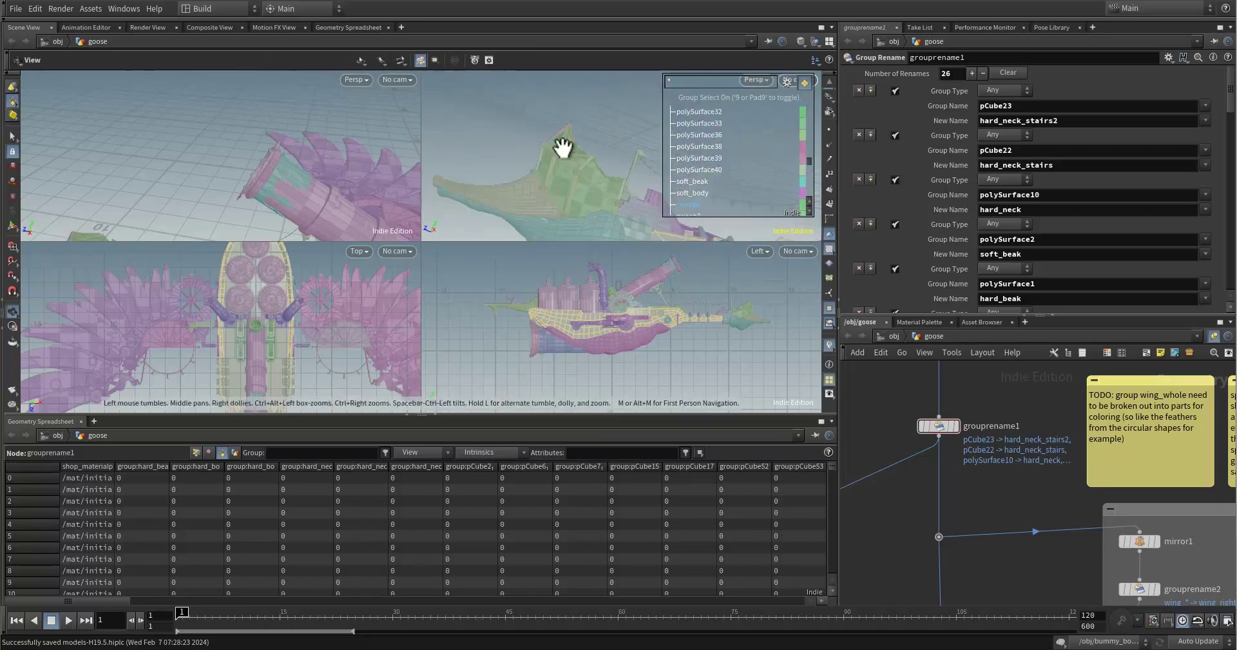
mouse_move(586, 179)
alt+mouse_down()
mouse_move(506, 113)
mouse_move(590, 129)
alt+mouse_up()
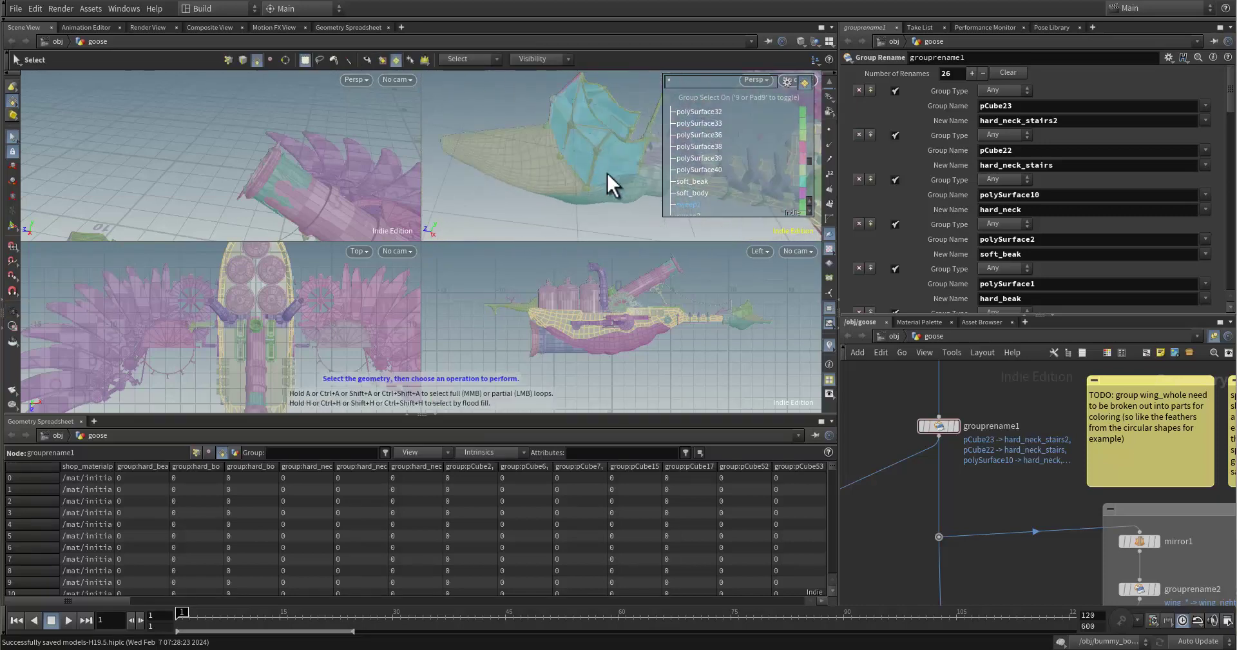
Add a rename entry mapping sweep2 to glass_eye, correcting it from glass_neck.
key(Return)
click(990, 107)
click(1008, 121)
text(glass_neck)
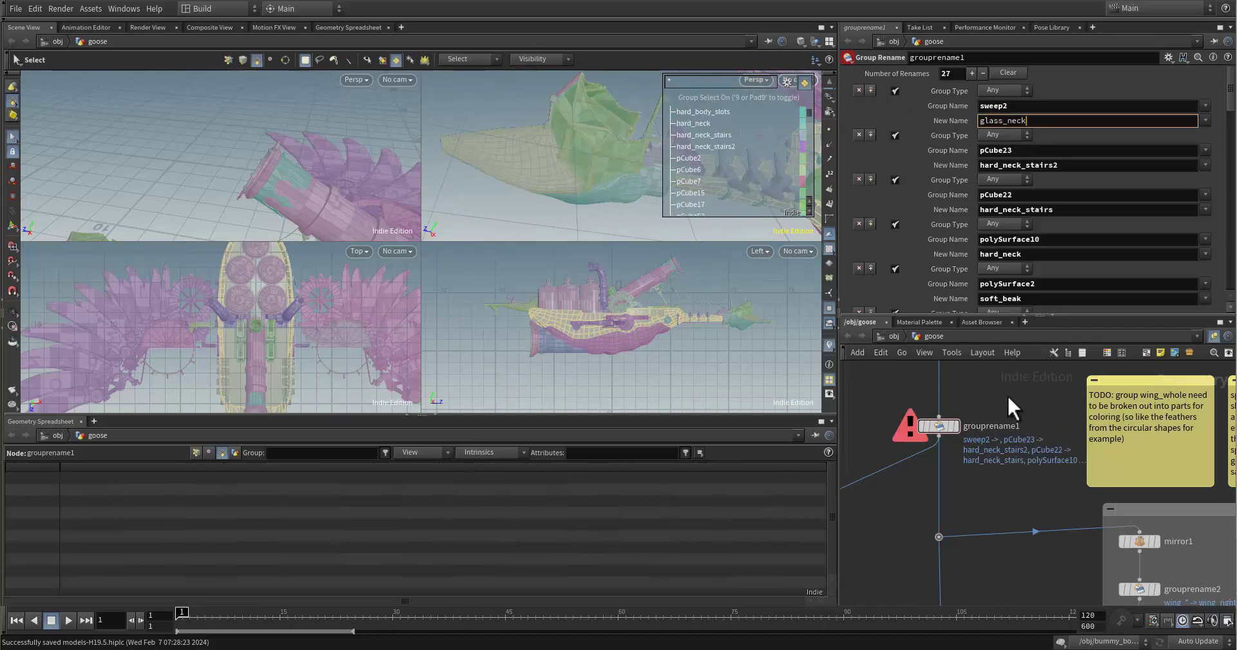
key(Return)
drag(567, 130, 561, 138)
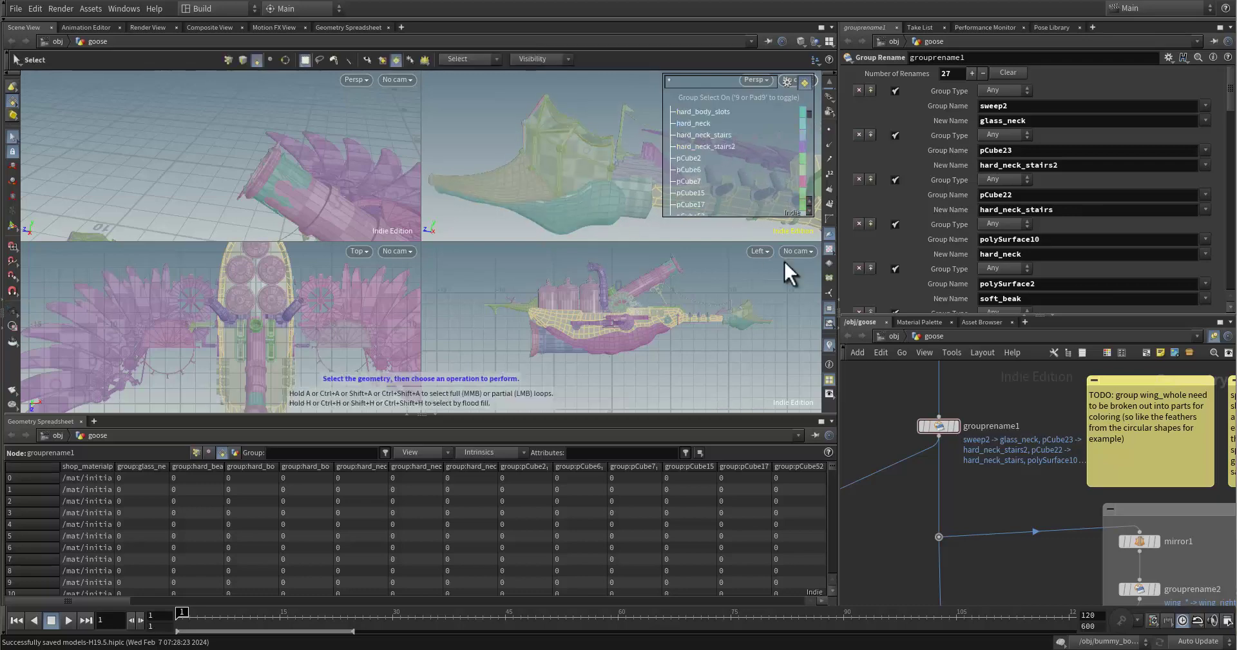
scroll(554, 145, up, 3)
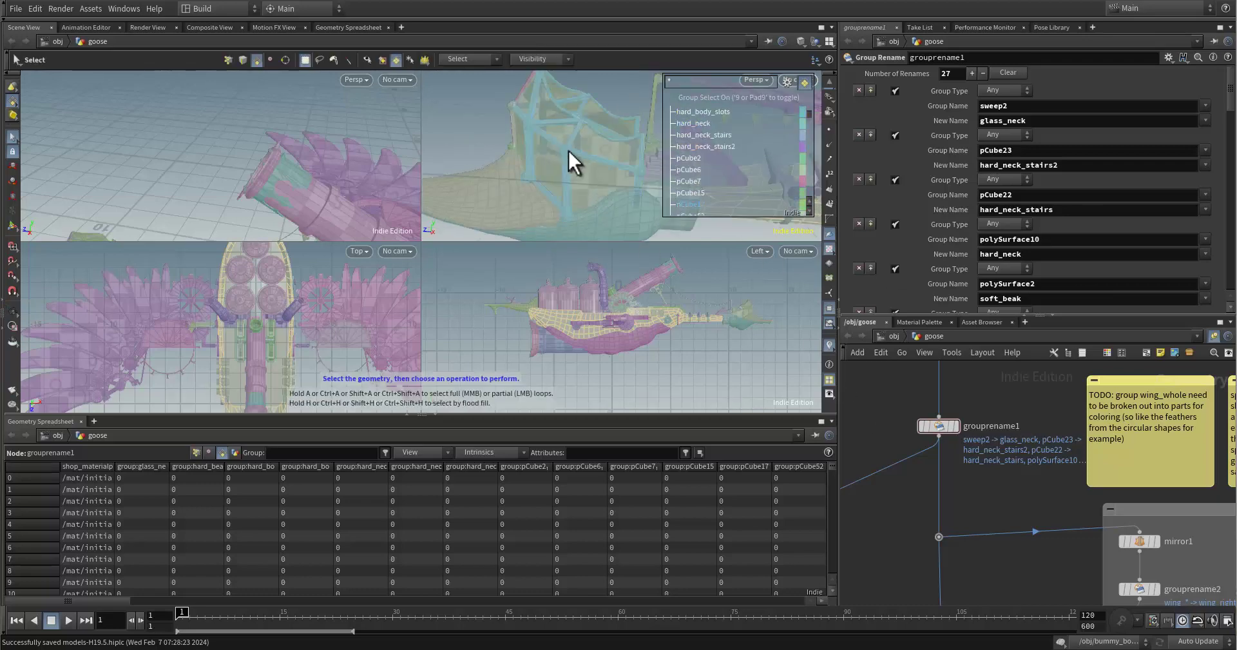
click(1039, 120)
text(ye)
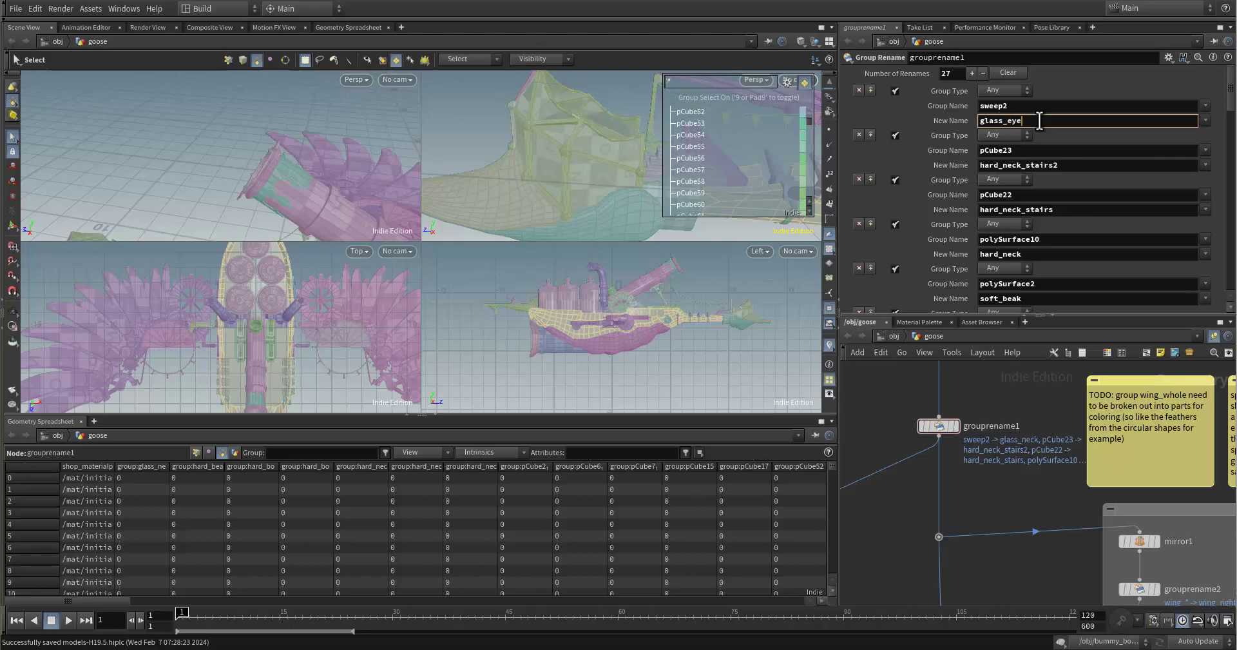
key(Return)
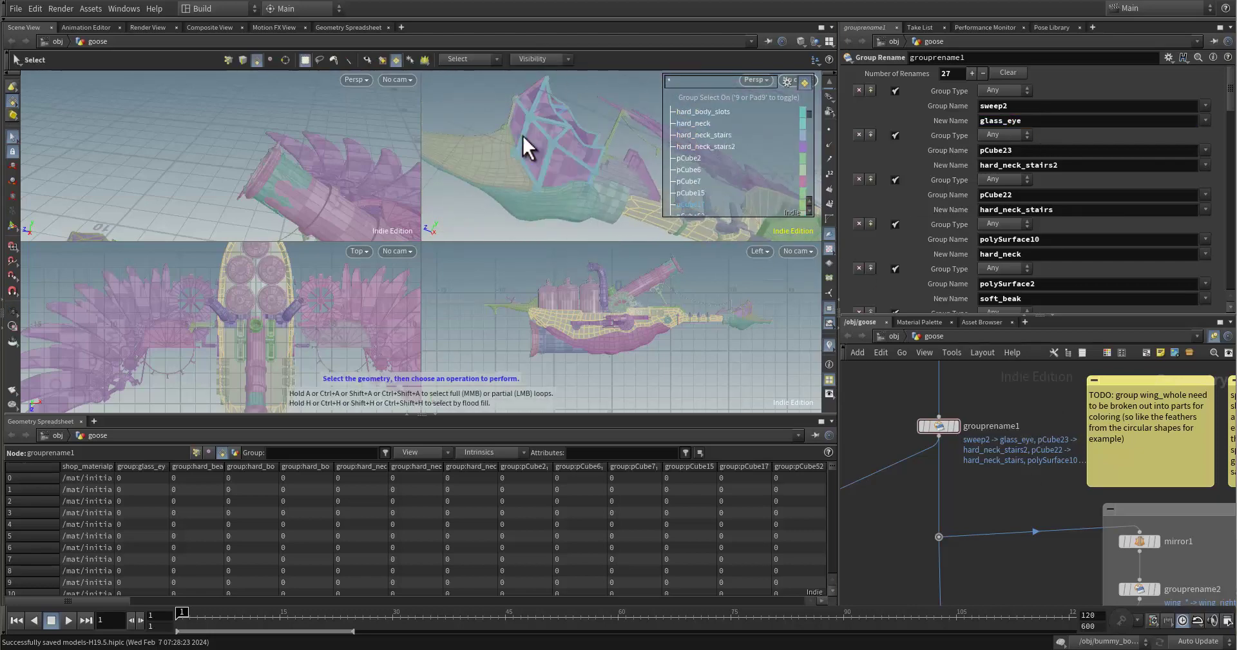
Add a rename entry mapping pCube17 to hard_eye2.
click(871, 90)
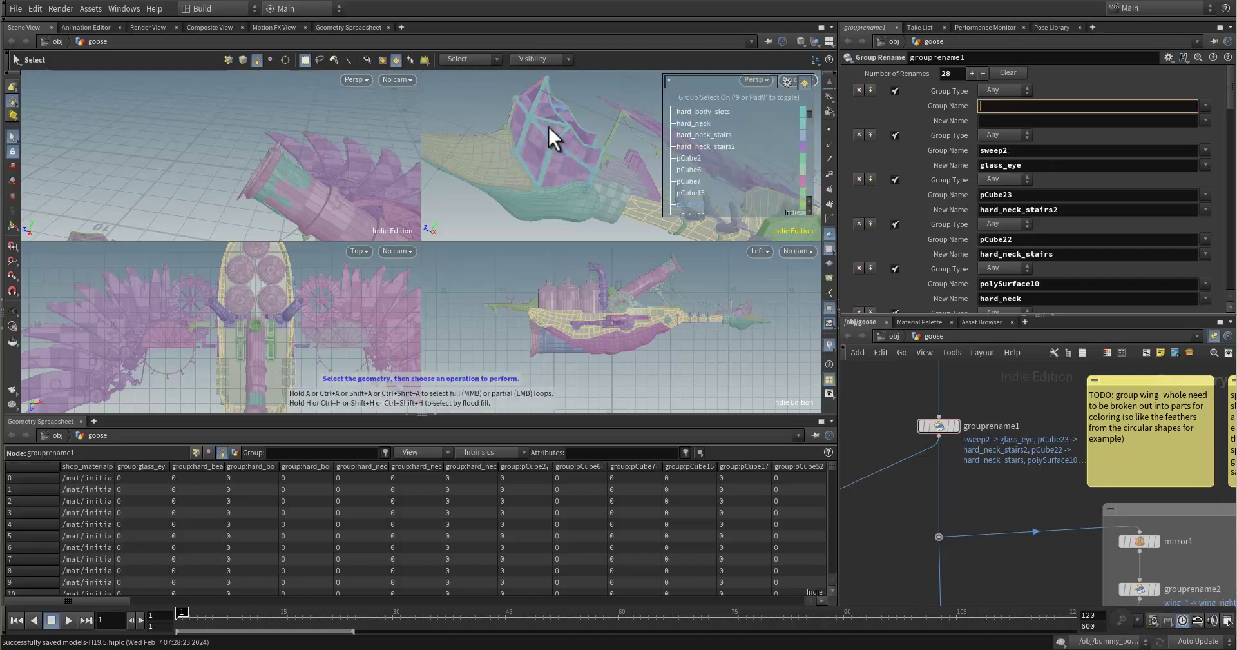
click(1007, 106)
text(e17)
key(Tab)
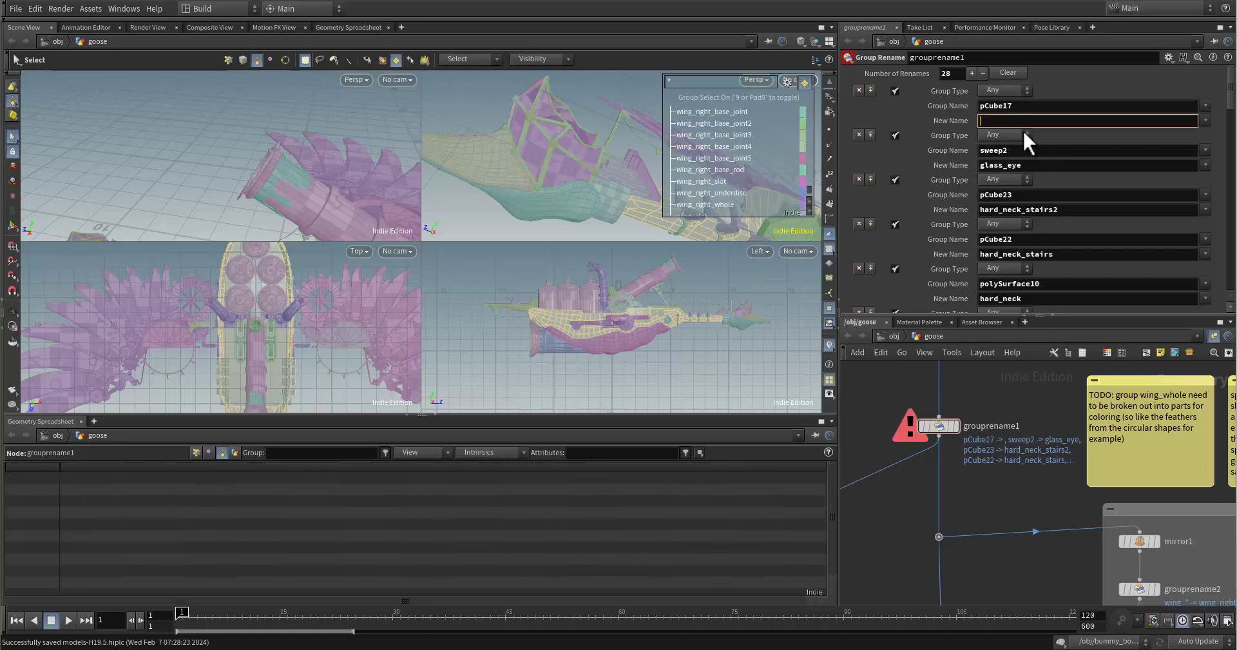
text(hard_eye2)
key(Return)
Add pCube7 to the hard_eye2 entry's group list and commit the edit.
mouse_move(519, 124)
mouse_down()
mouse_move(574, 157)
mouse_move(536, 122)
mouse_move(567, 129)
mouse_up()
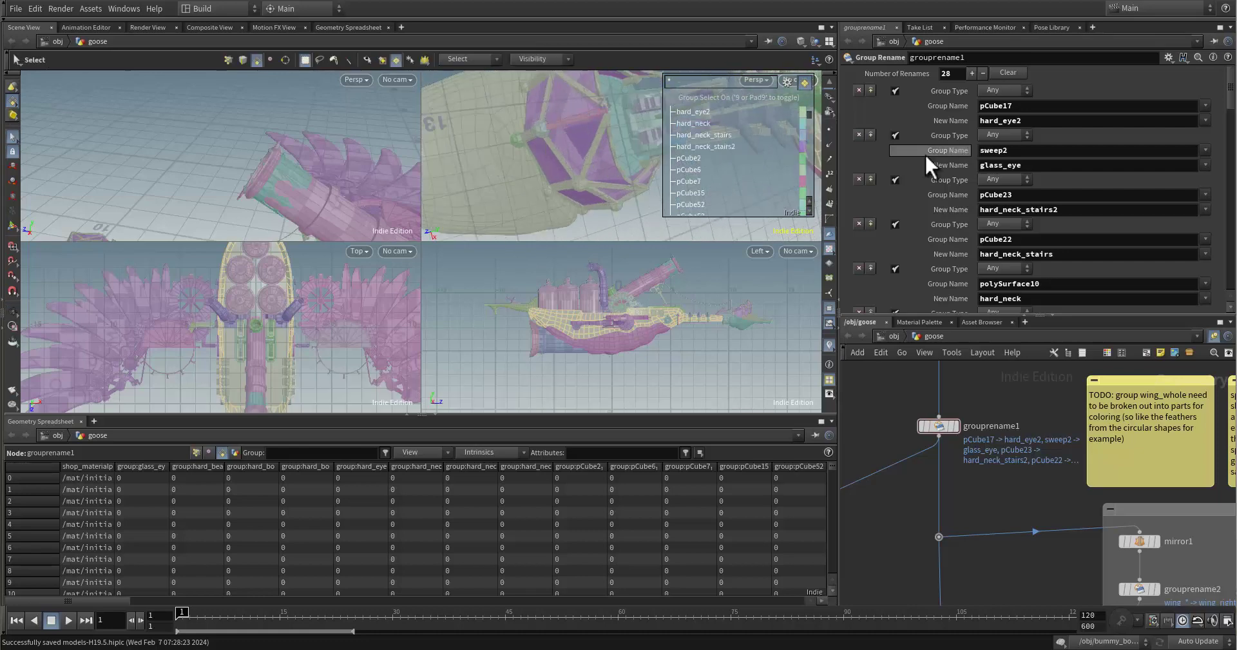
click(1029, 110)
text(pCube7)
click(1036, 121)
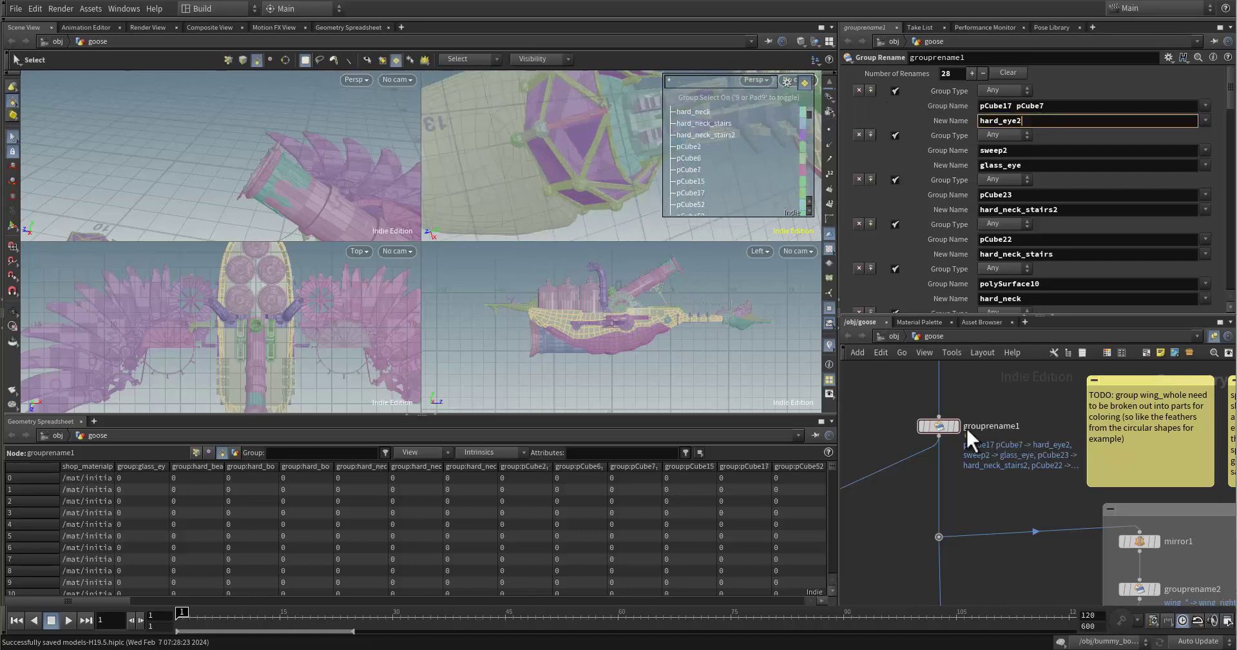
click(910, 425)
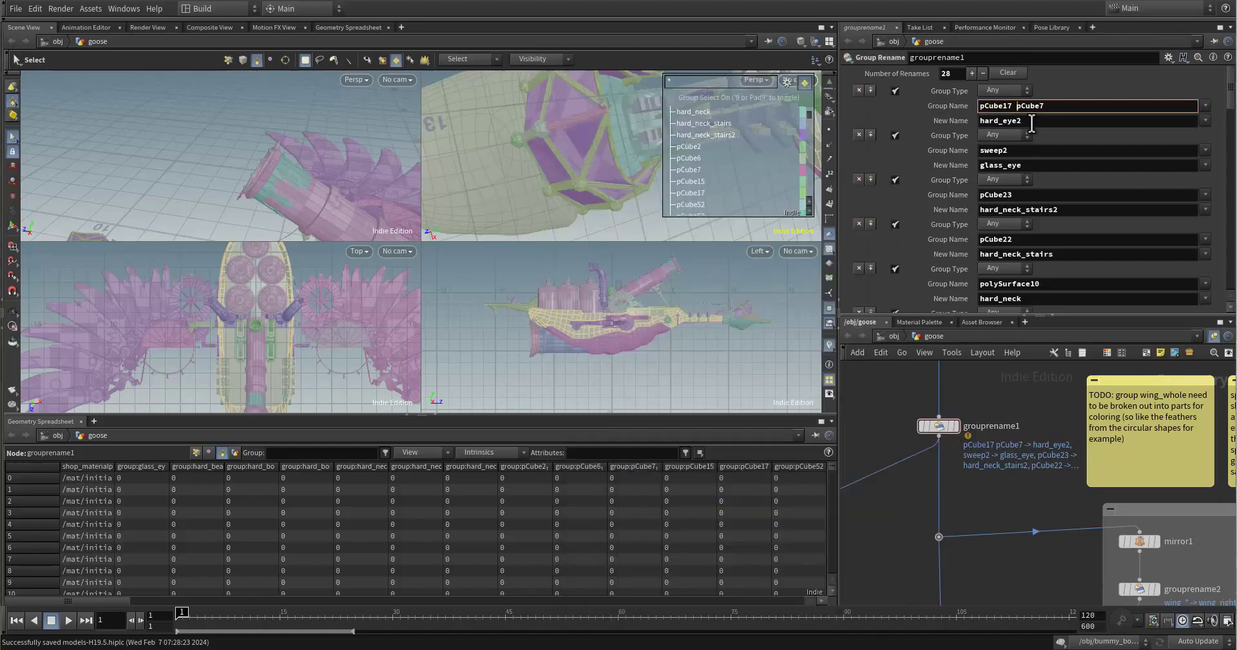
text({)
key(Return)
key(Return)
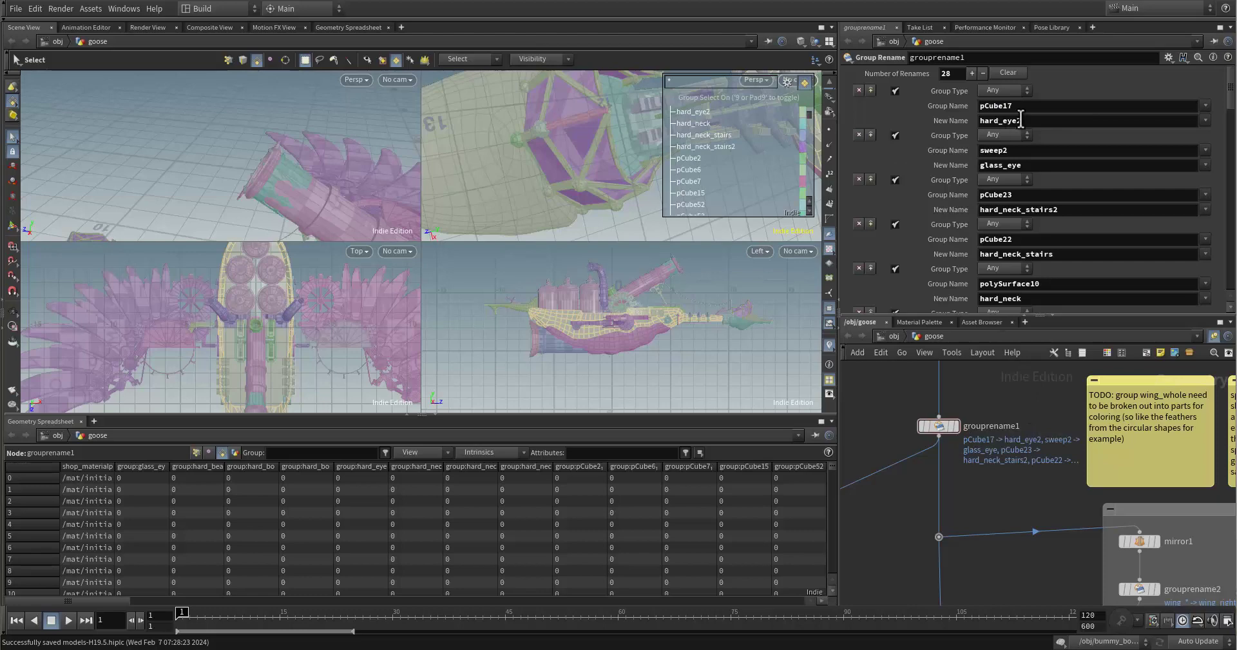
scroll(572, 149, up, 5)
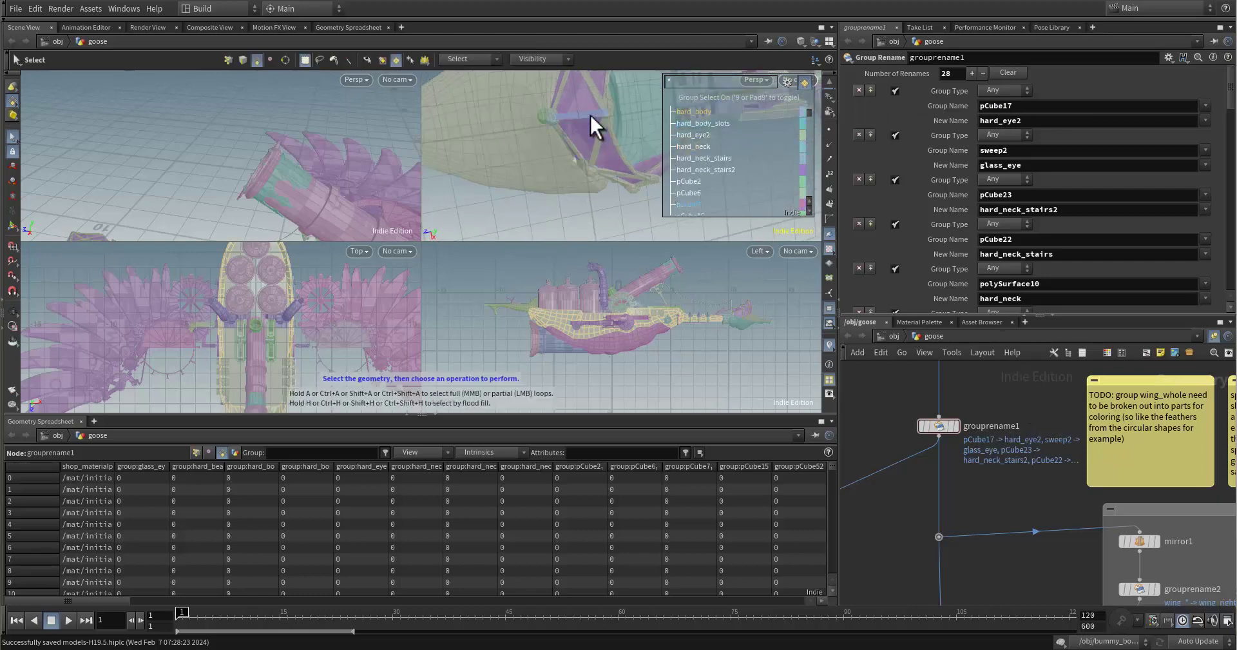
scroll(590, 118, up, 2)
Move the sticky note aside and wrap size_ref and transform1 in a network box.
middle_drag(999, 391, 1014, 470)
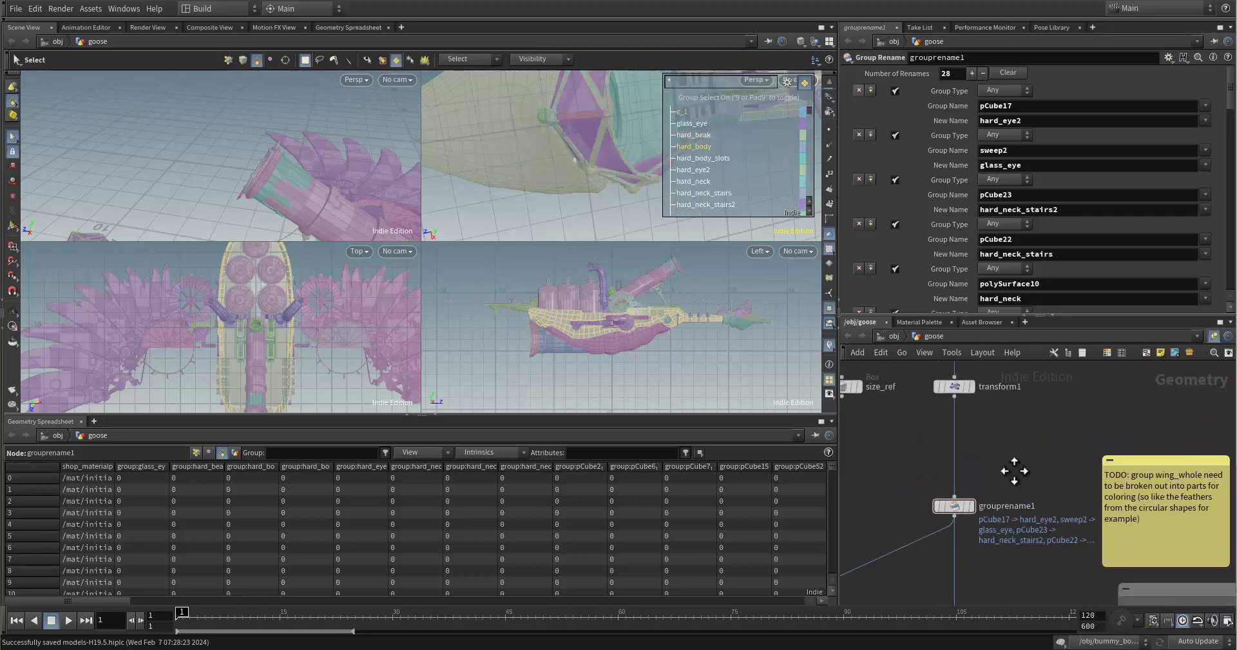
scroll(1014, 470, down, 2)
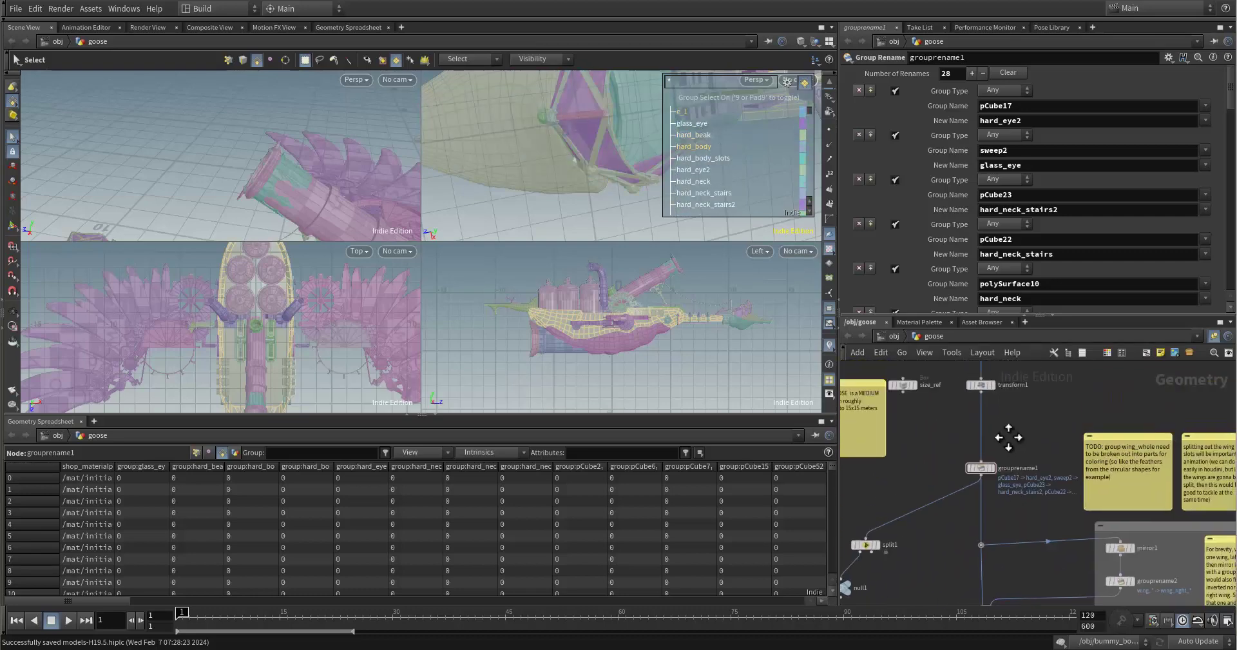
scroll(1009, 437, up, 2)
key(Tab)
key(Escape)
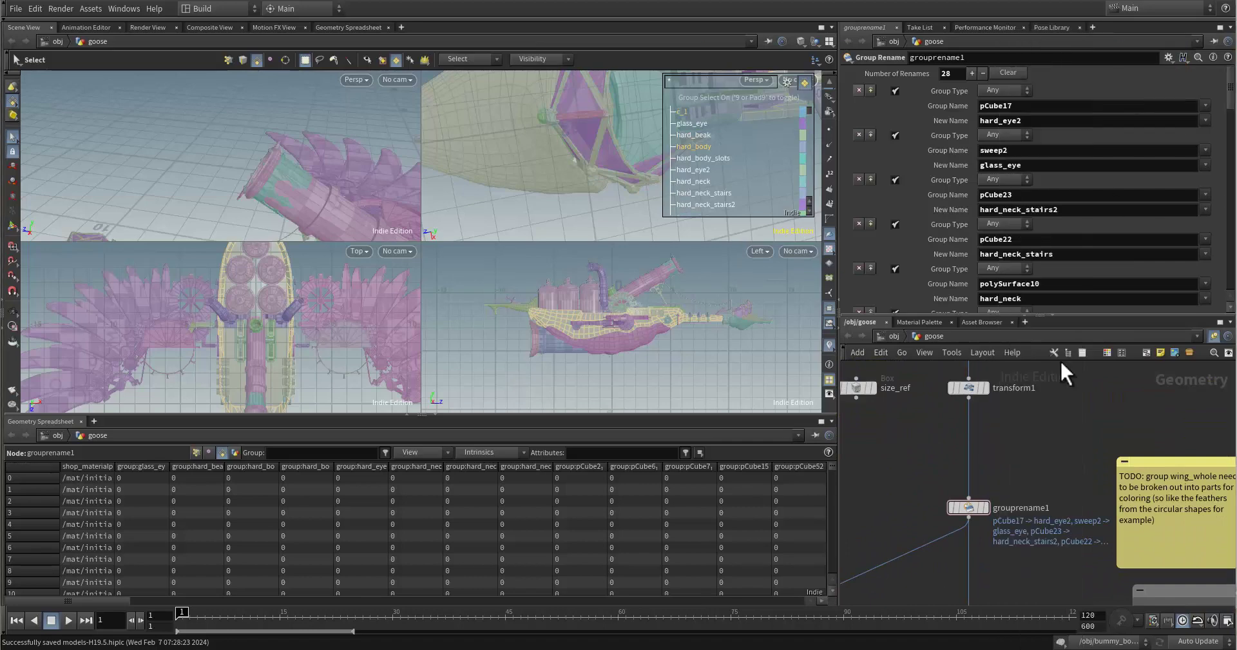
middle_drag(1060, 358, 1059, 453)
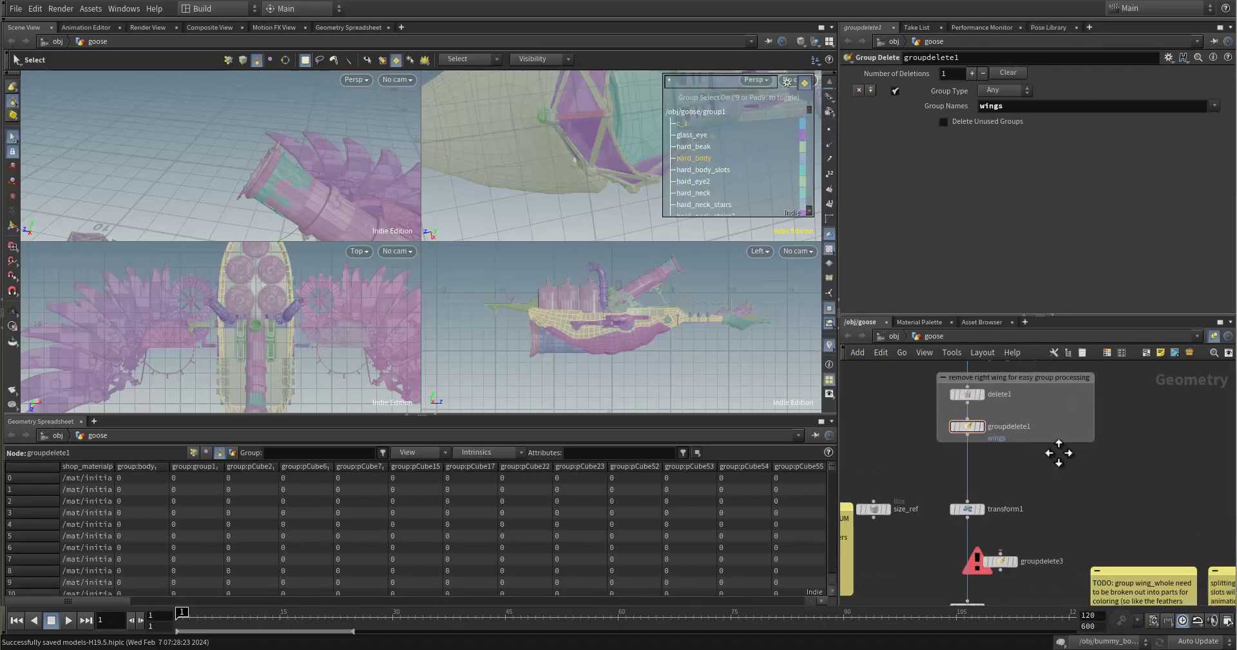
scroll(1031, 459, down, 1)
scroll(986, 477, down, 1)
scroll(947, 468, down, 1)
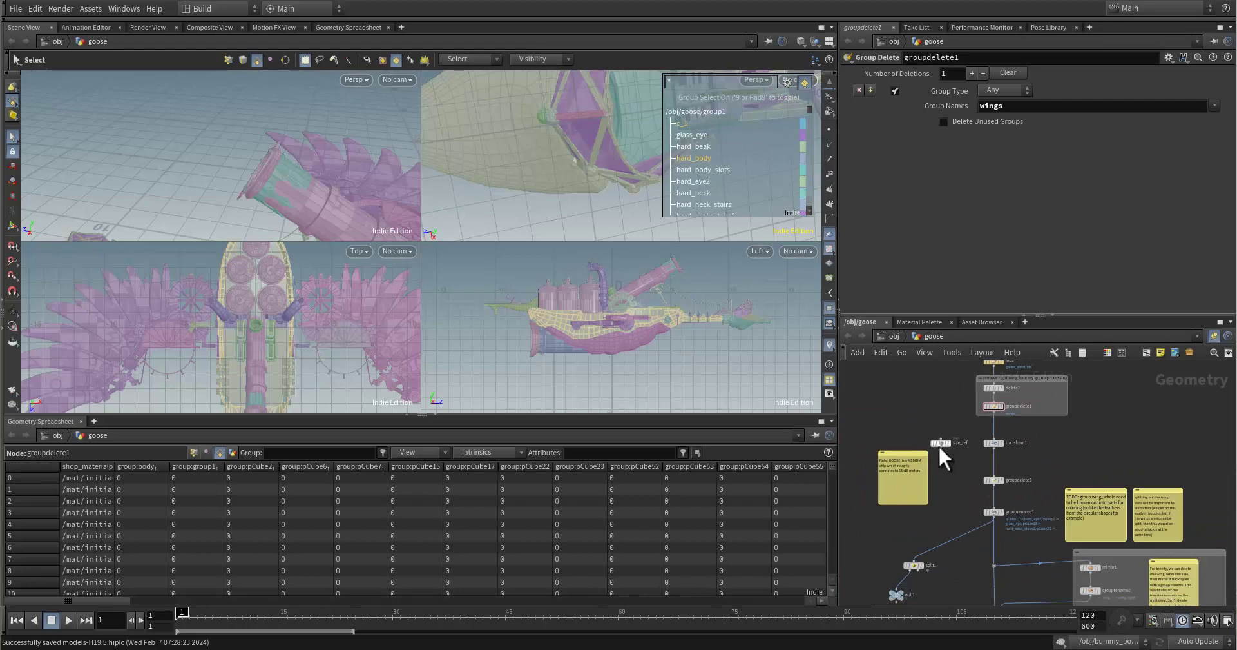
drag(900, 453, 889, 419)
drag(1011, 414, 919, 470)
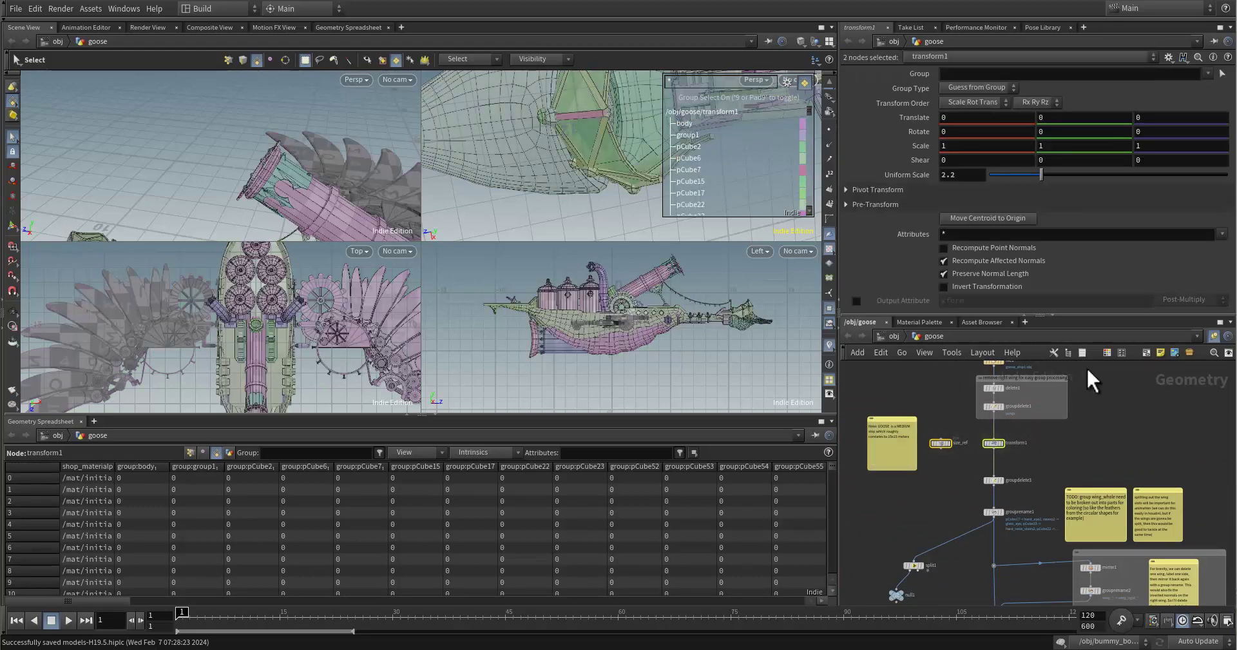
key(shift+o)
Check which group groupdelete3 removes, then delete the groupdelete3 node.
scroll(1031, 470, up, 2)
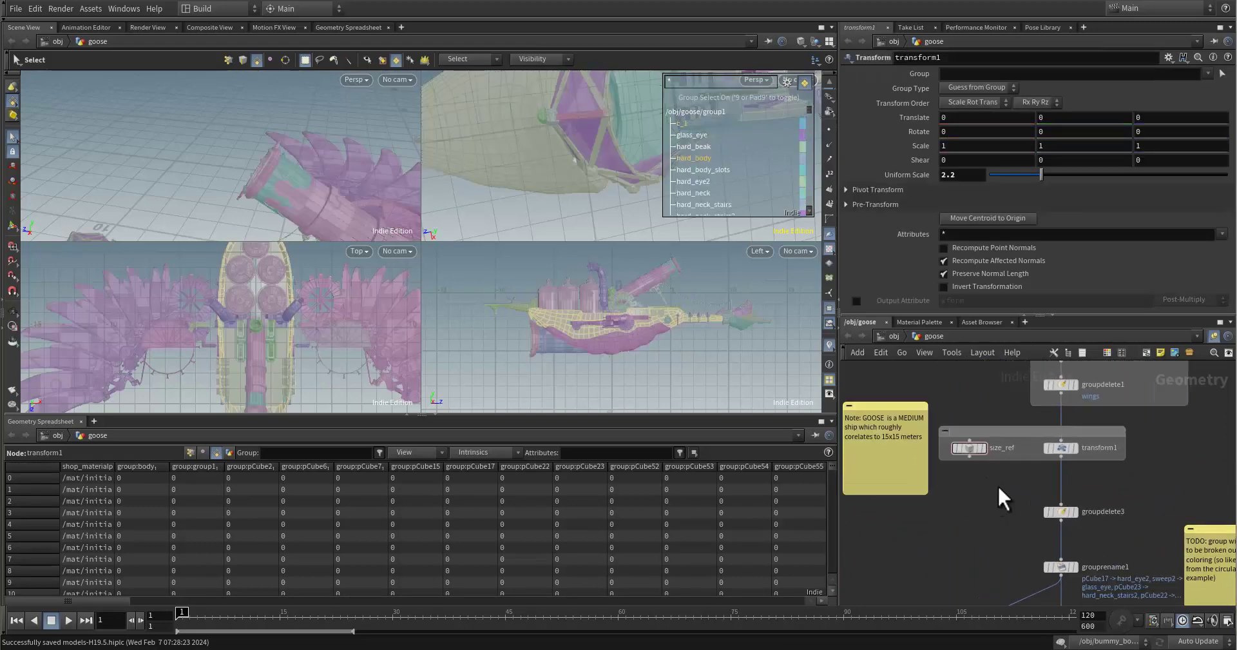
click(1050, 469)
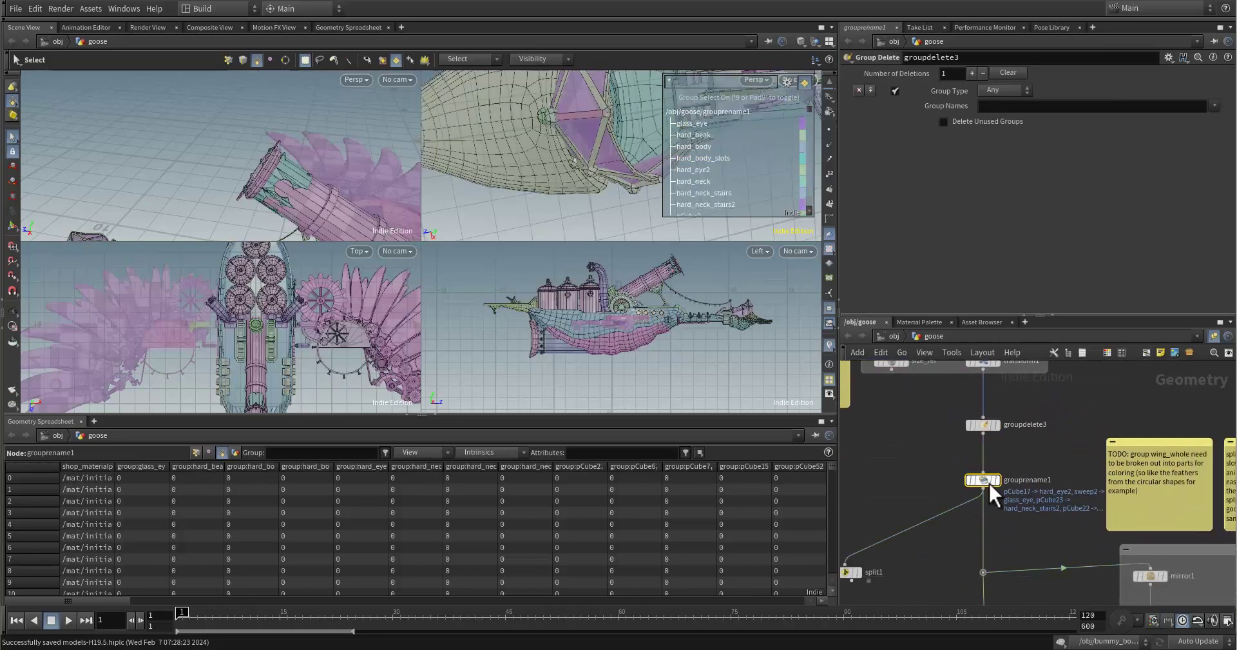
click(983, 424)
click(995, 106)
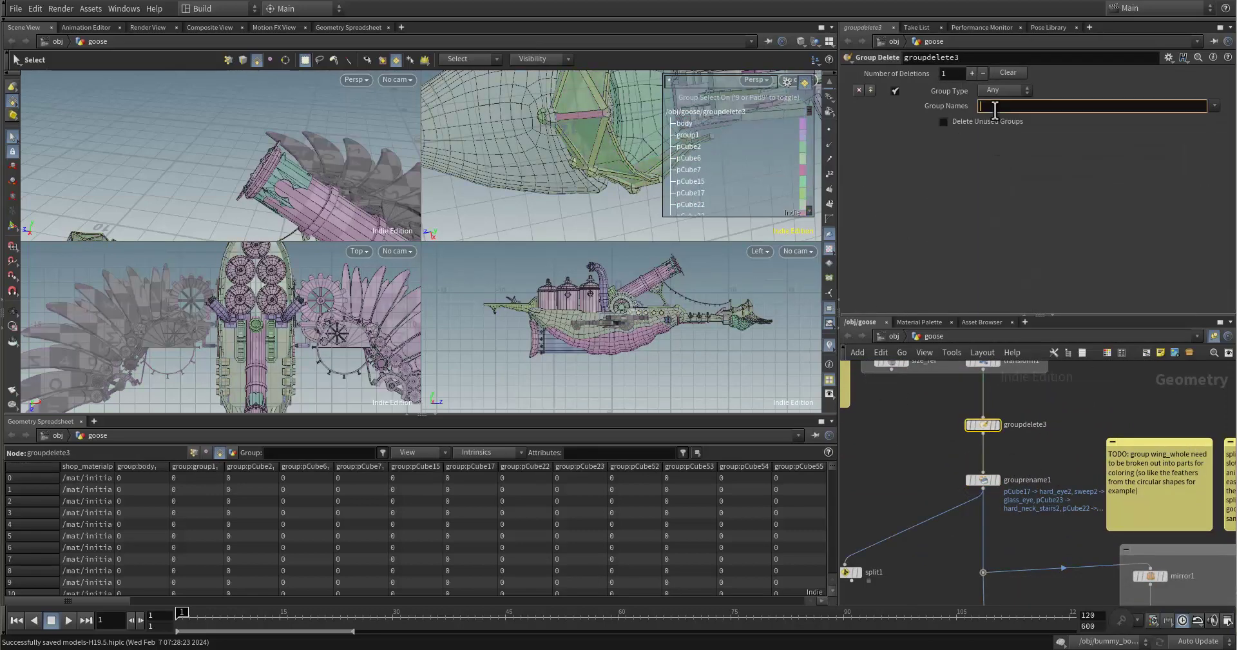
text(pCube7)
click(982, 480)
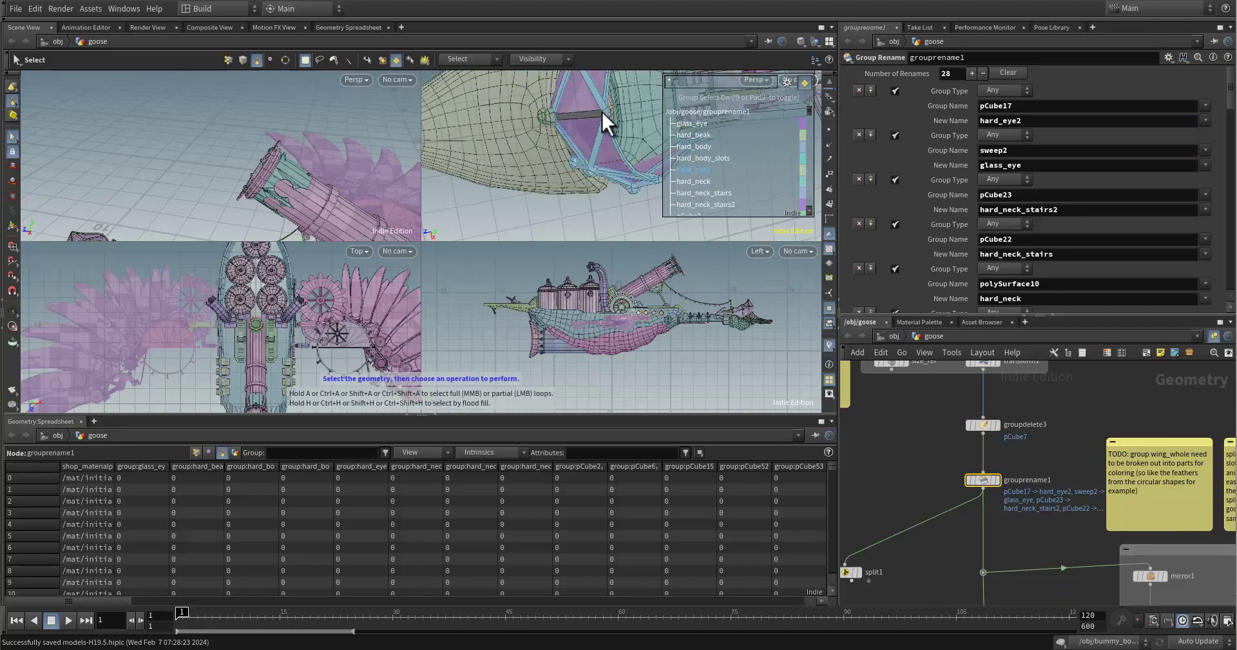
key(Delete)
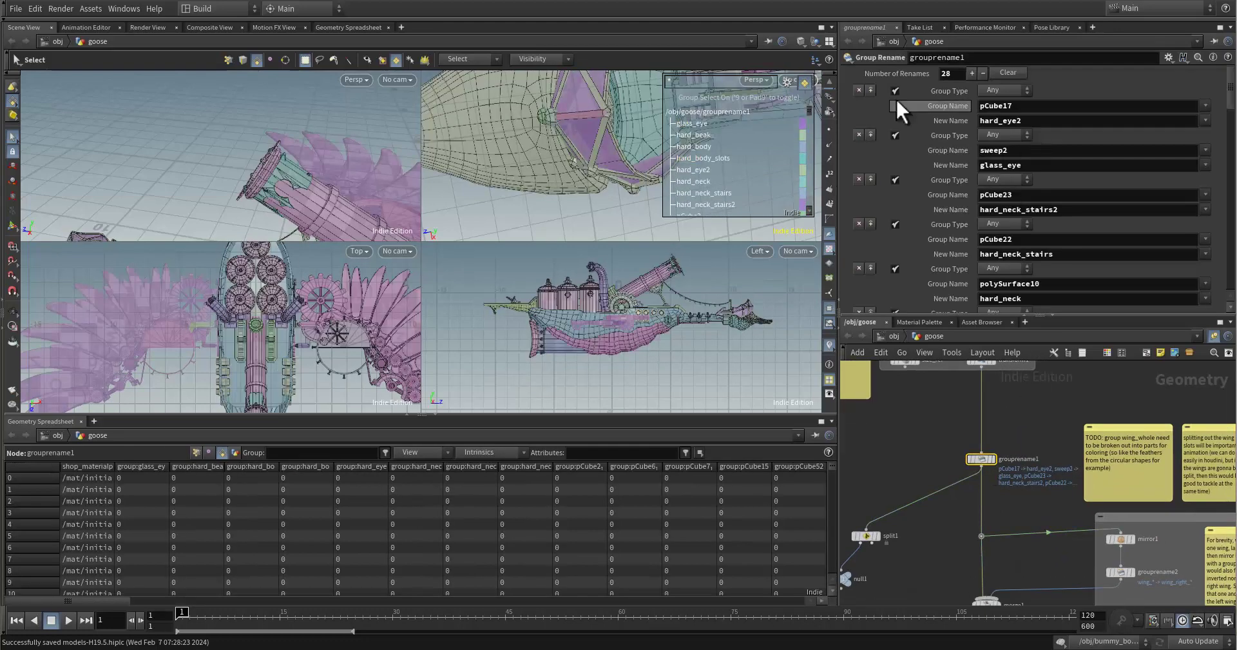
Add a grouprename1 entry renaming pCube7 to hard_eye3.
click(1013, 107)
text(7)
key(Tab)
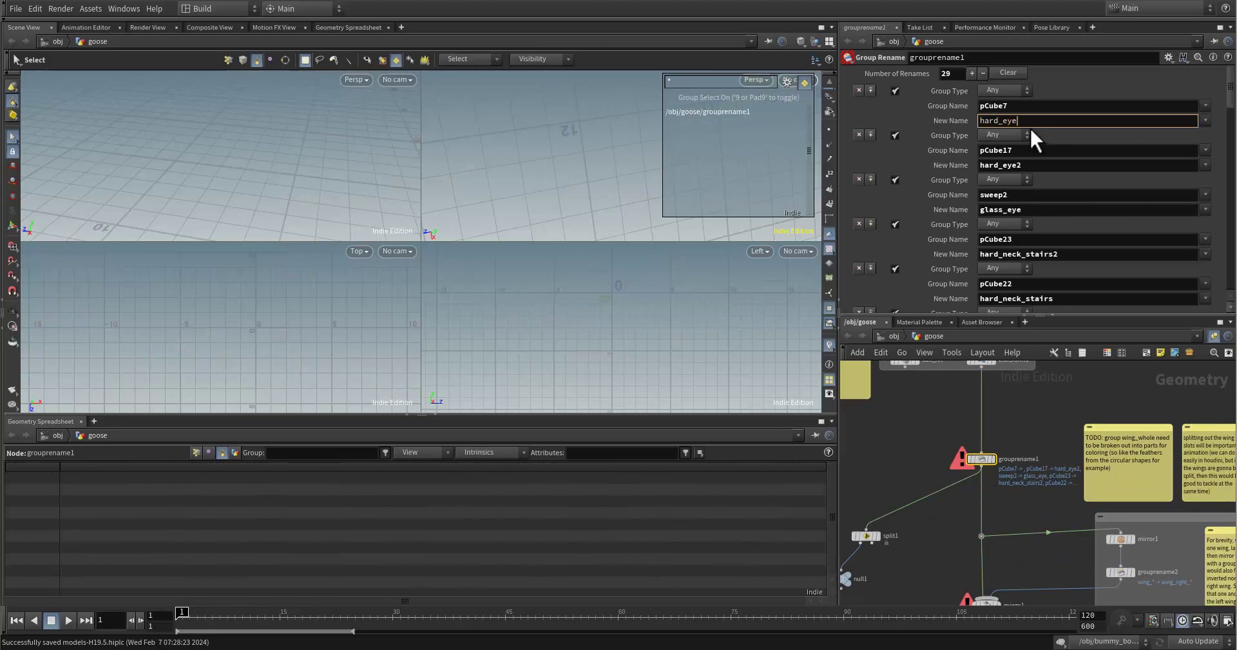
text(3)
key(Return)
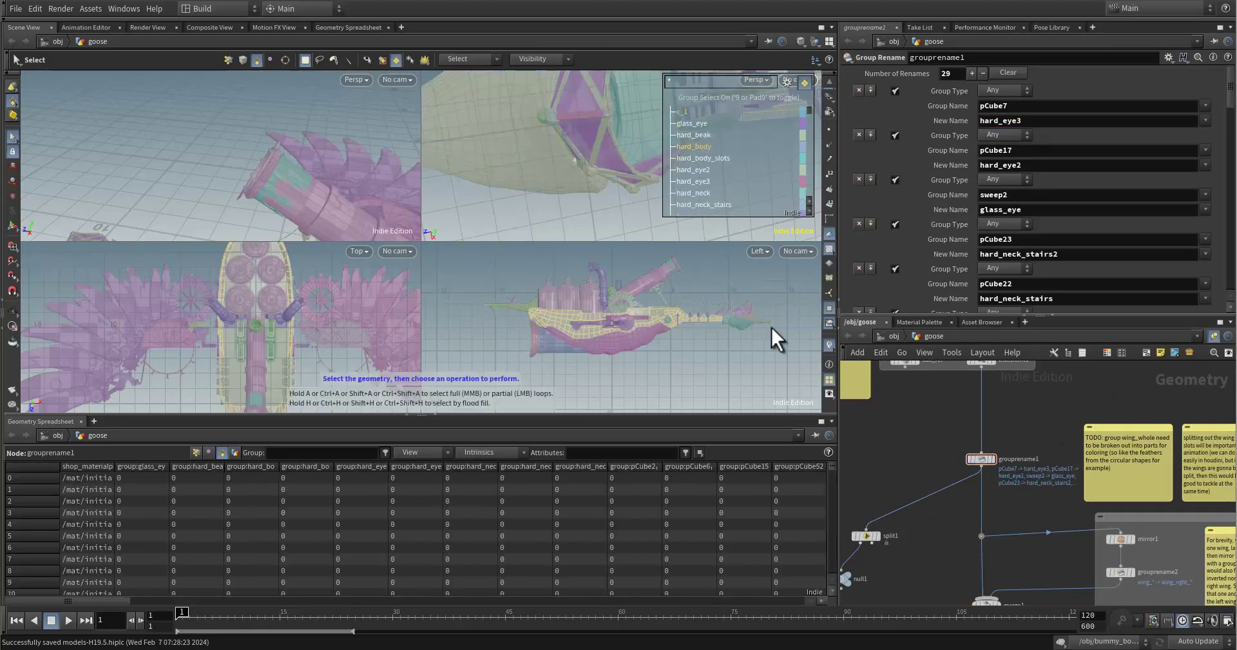
Set the display flag on grouprename1 so its output shows in the viewports.
key(Escape)
key(s)
scroll(967, 426, up, 2)
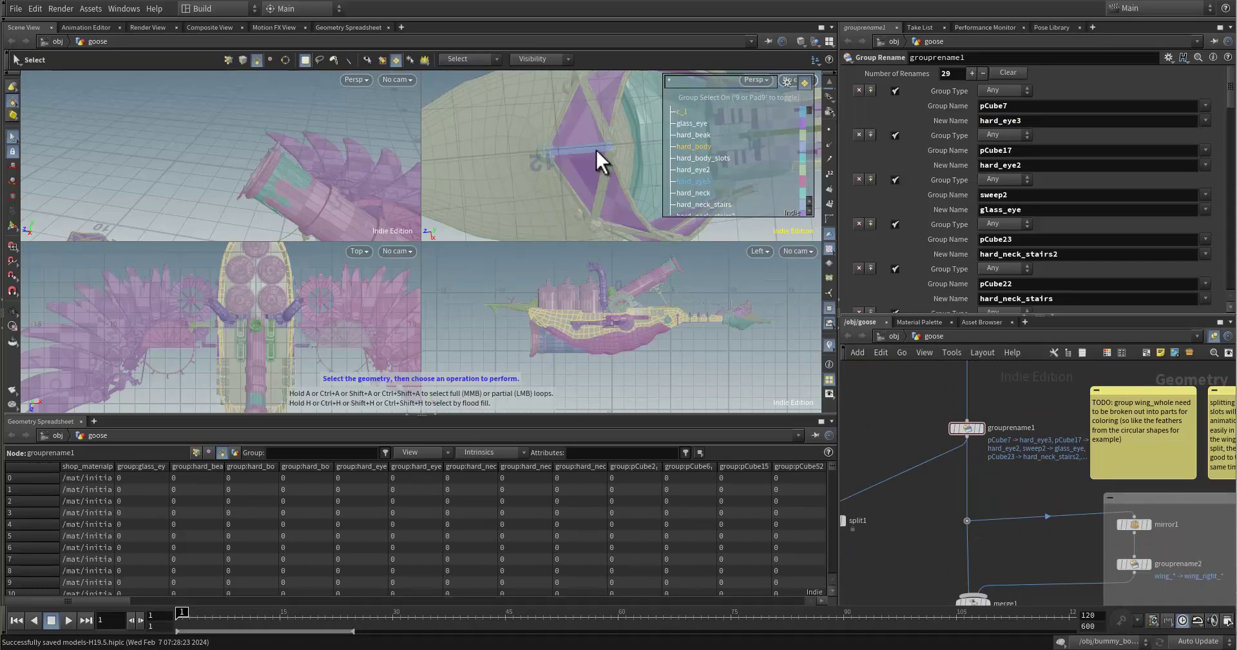
scroll(697, 146, down, 5)
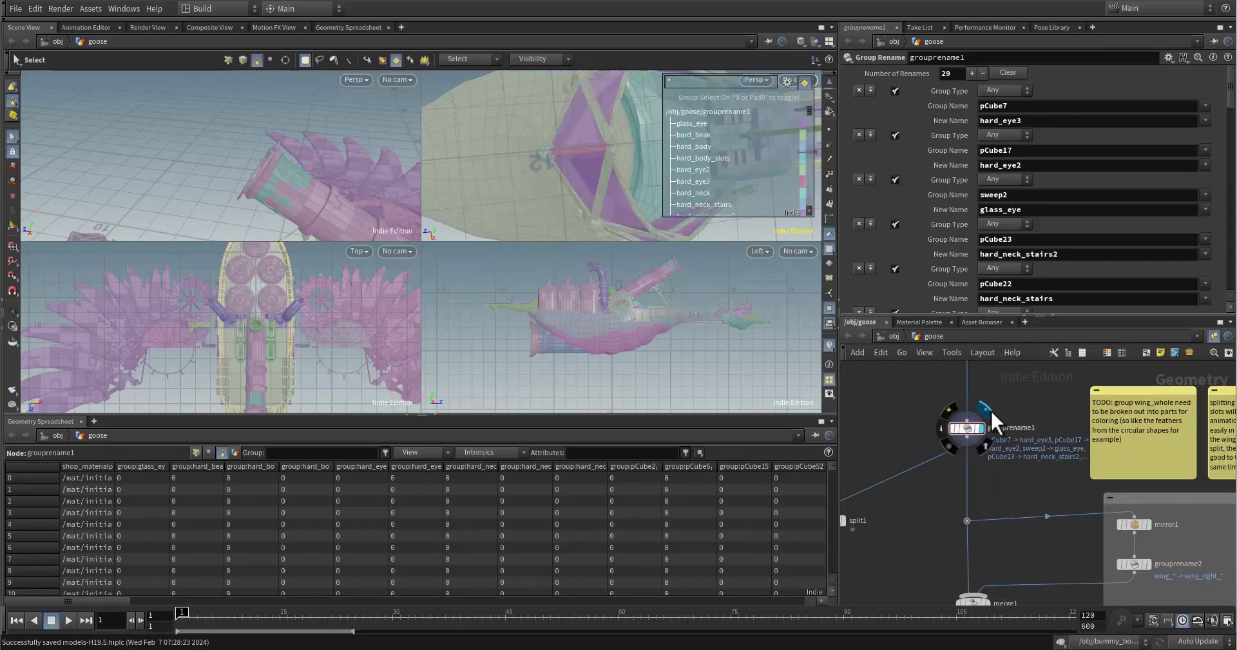
click(990, 410)
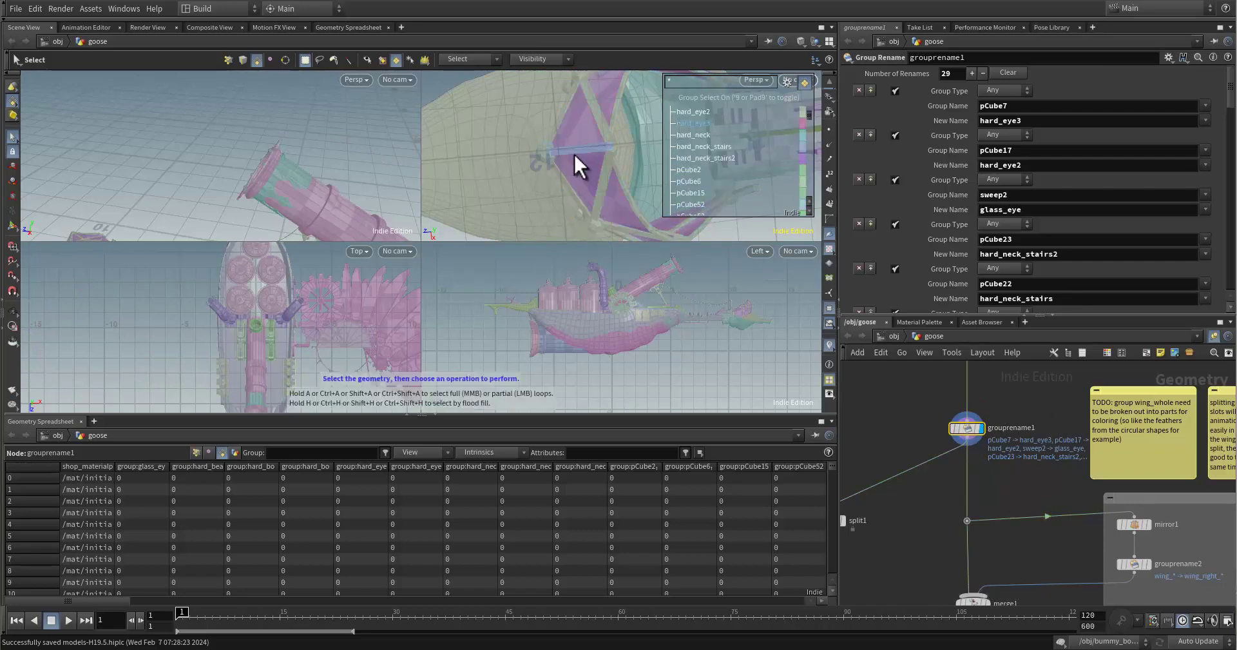
Add an entry renaming pSphere4 to hard_eye4, check the node info, and fix the misspelled group.
click(870, 89)
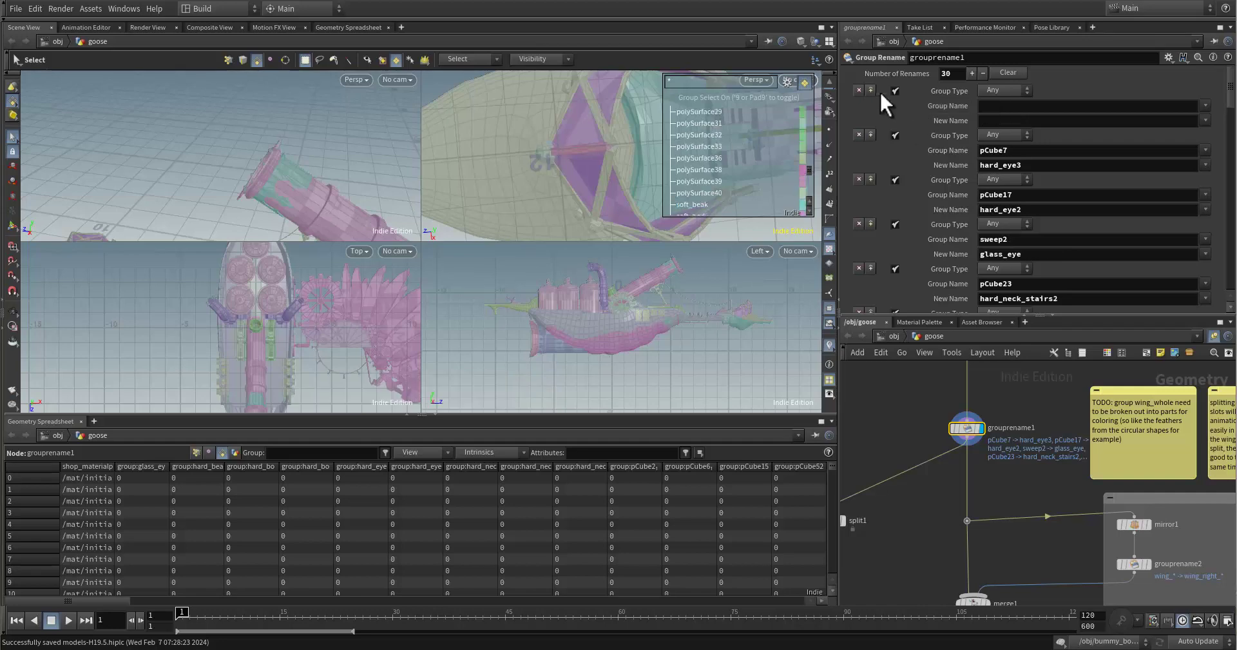
text(pShere4)
click(1040, 122)
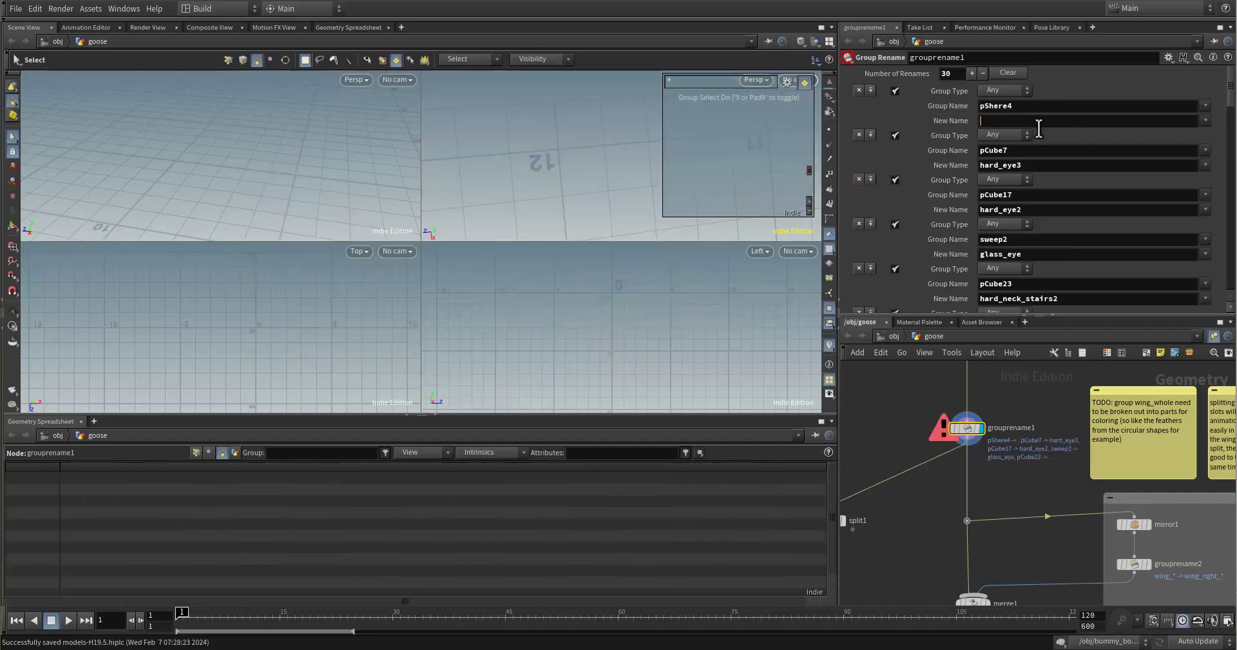
text(hard_eye4)
key(Return)
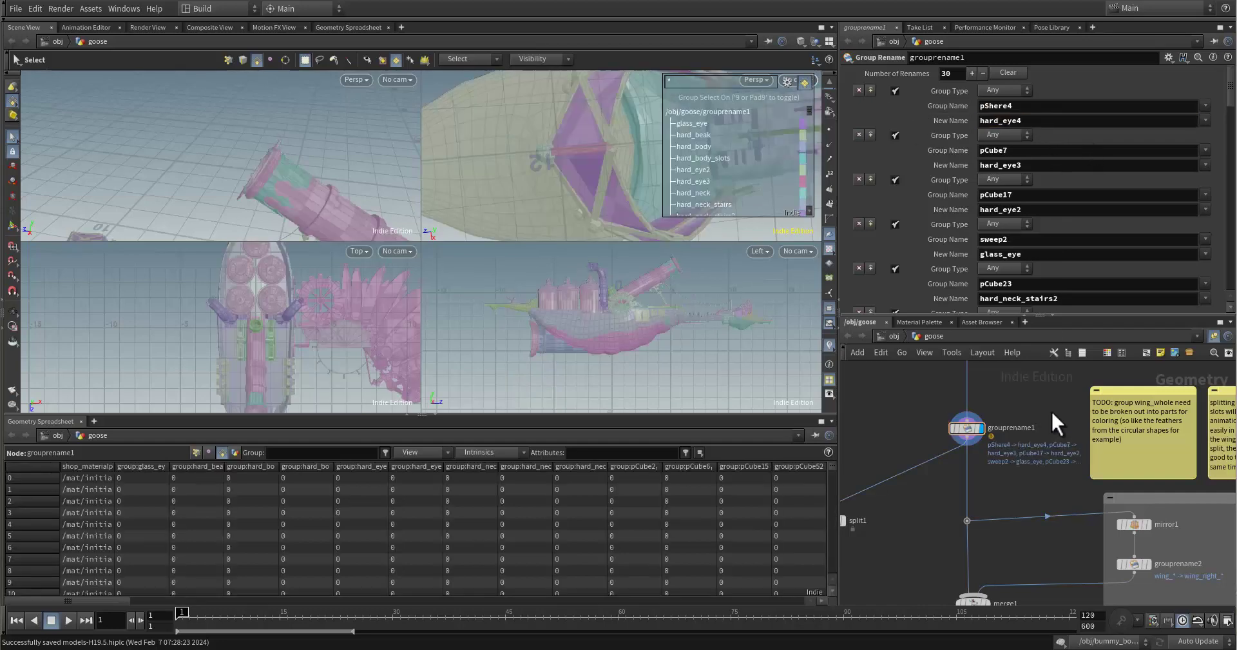
middle_click(946, 431)
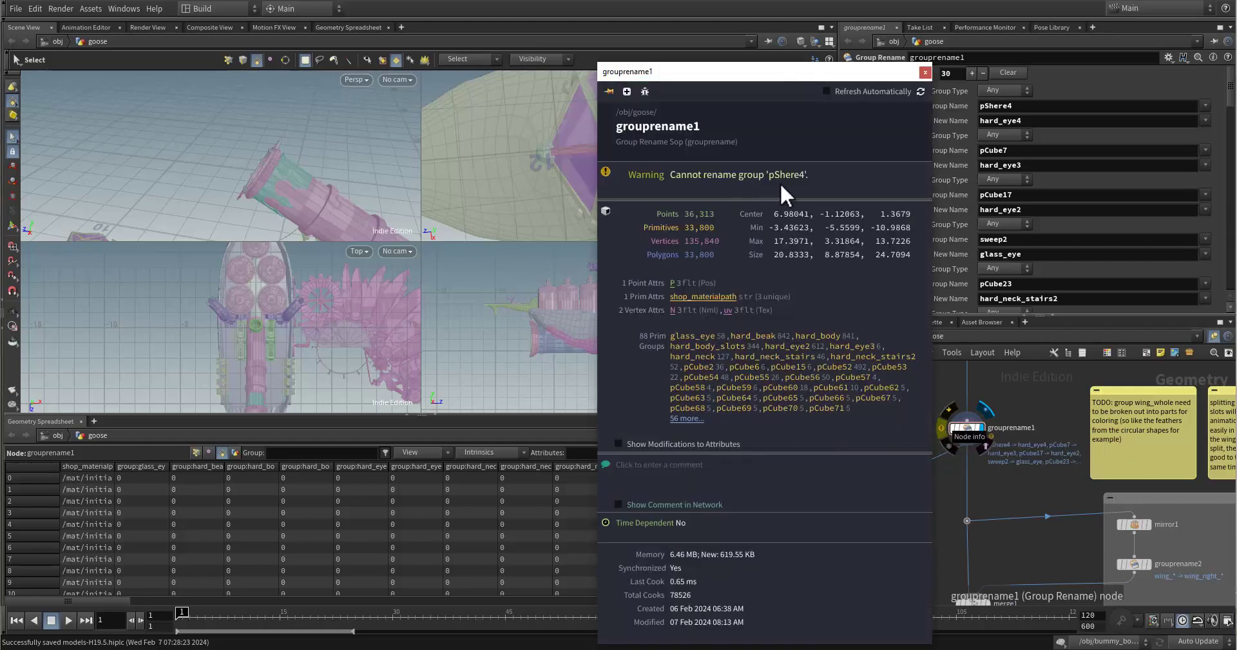
click(928, 75)
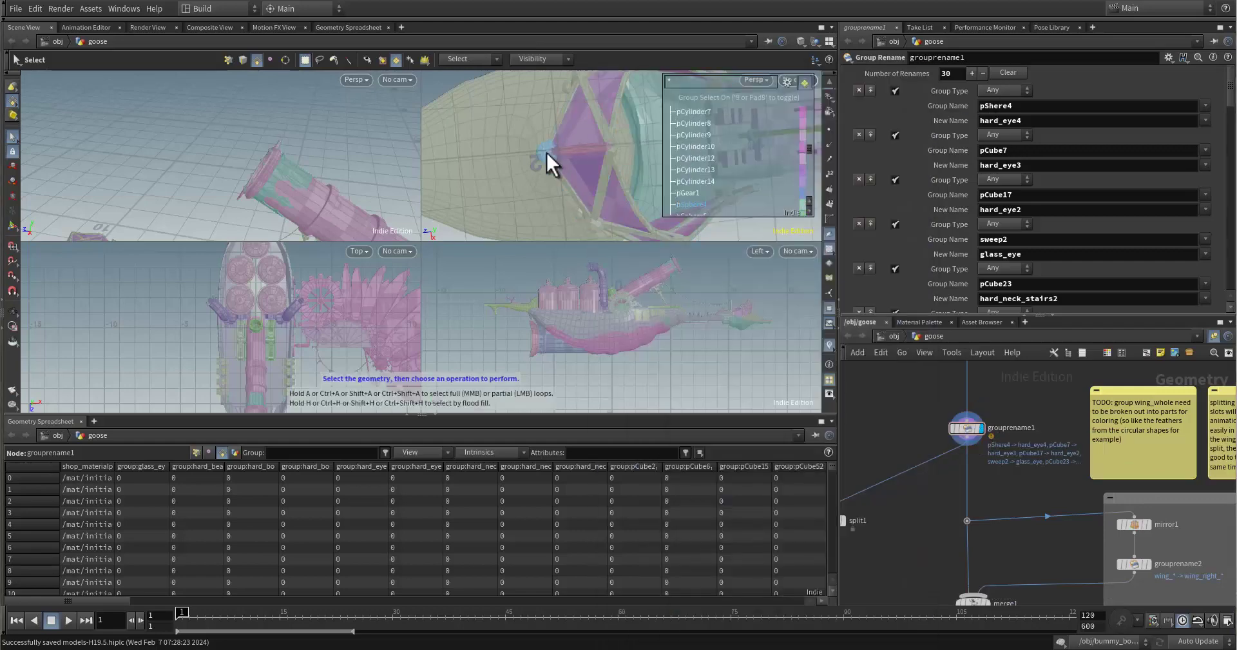
click(992, 106)
Correct the source group to pSphere4 and tumble the Persp view toward the flags.
text(p)
key(Return)
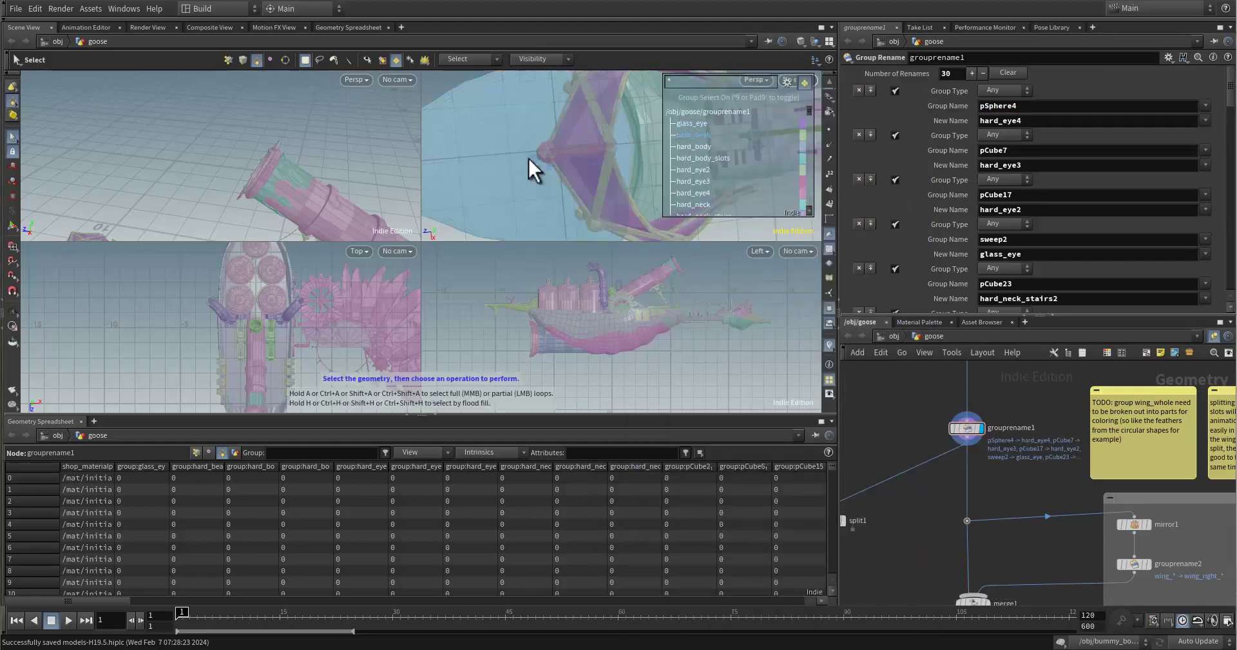
mouse_move(613, 154)
alt+mouse_down()
mouse_move(573, 134)
mouse_move(494, 162)
mouse_move(587, 170)
mouse_move(574, 110)
mouse_move(541, 157)
mouse_move(544, 188)
mouse_move(514, 181)
mouse_move(507, 107)
alt+mouse_up()
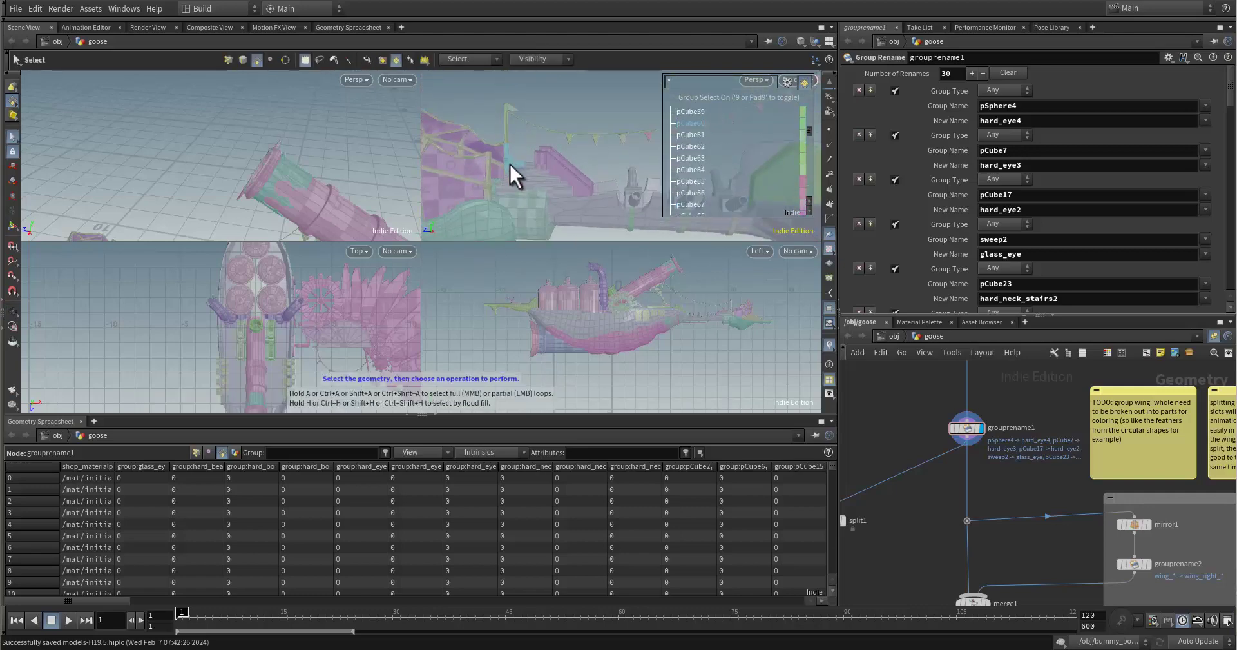
mouse_move(600, 137)
alt+mouse_down()
mouse_move(613, 171)
mouse_move(572, 172)
mouse_move(636, 146)
mouse_move(633, 135)
mouse_move(601, 155)
mouse_move(580, 192)
mouse_move(525, 196)
mouse_move(560, 177)
mouse_move(553, 201)
mouse_move(596, 156)
mouse_move(569, 157)
mouse_move(553, 193)
mouse_move(522, 180)
mouse_move(580, 204)
mouse_move(497, 185)
mouse_move(555, 201)
mouse_move(625, 180)
mouse_move(613, 169)
mouse_move(566, 188)
mouse_move(499, 131)
alt+mouse_up()
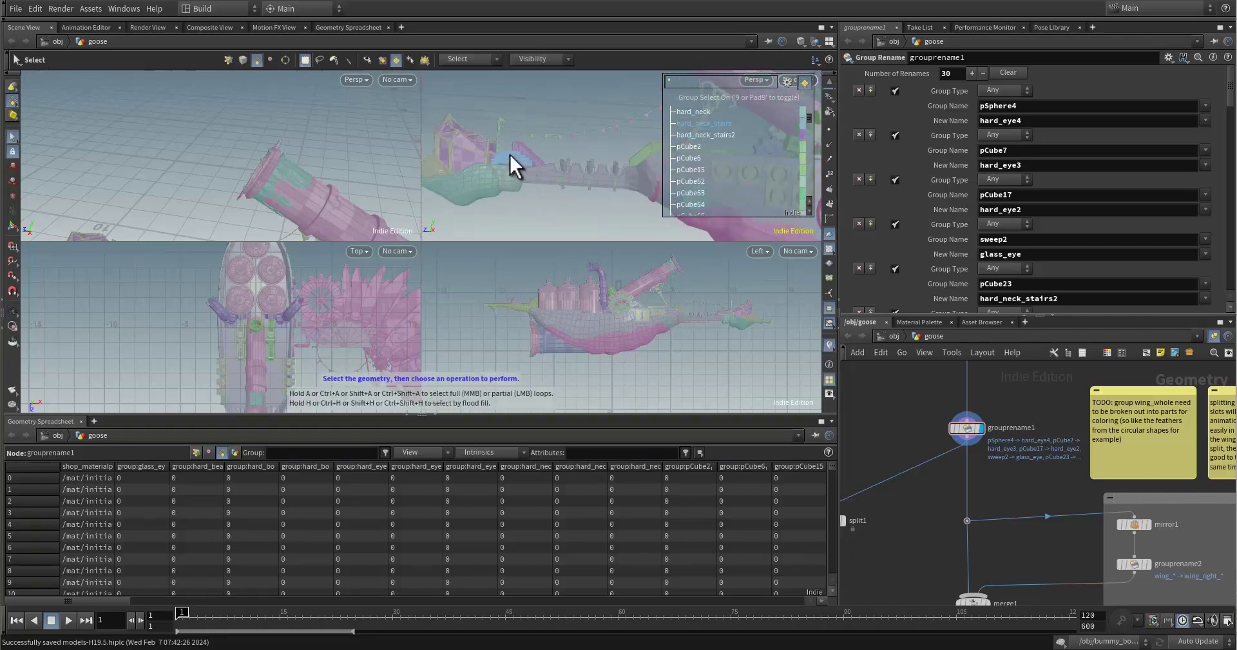
scroll(501, 149, up, 3)
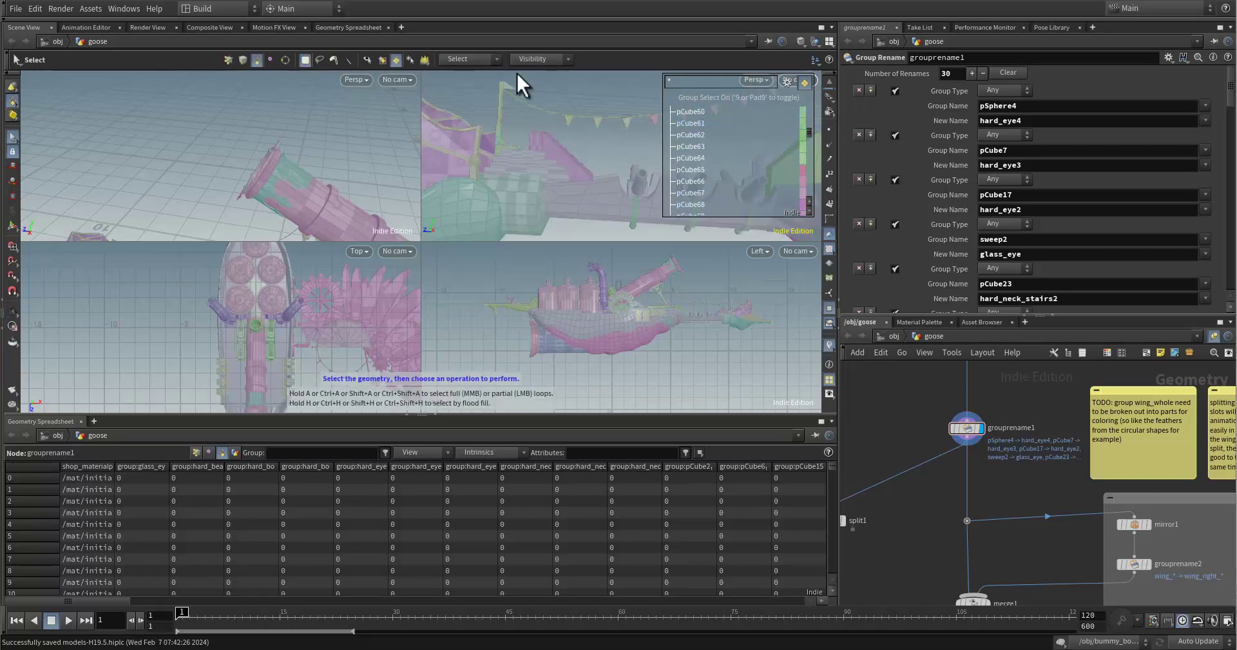
Pan along the goose to the flags and add a blank 31st rename entry.
key(Escape)
mouse_move(516, 71)
middle_down()
mouse_move(558, 163)
mouse_move(633, 202)
mouse_move(544, 196)
mouse_move(641, 221)
mouse_move(500, 141)
mouse_move(613, 187)
mouse_move(553, 185)
mouse_move(567, 194)
middle_up()
key(s)
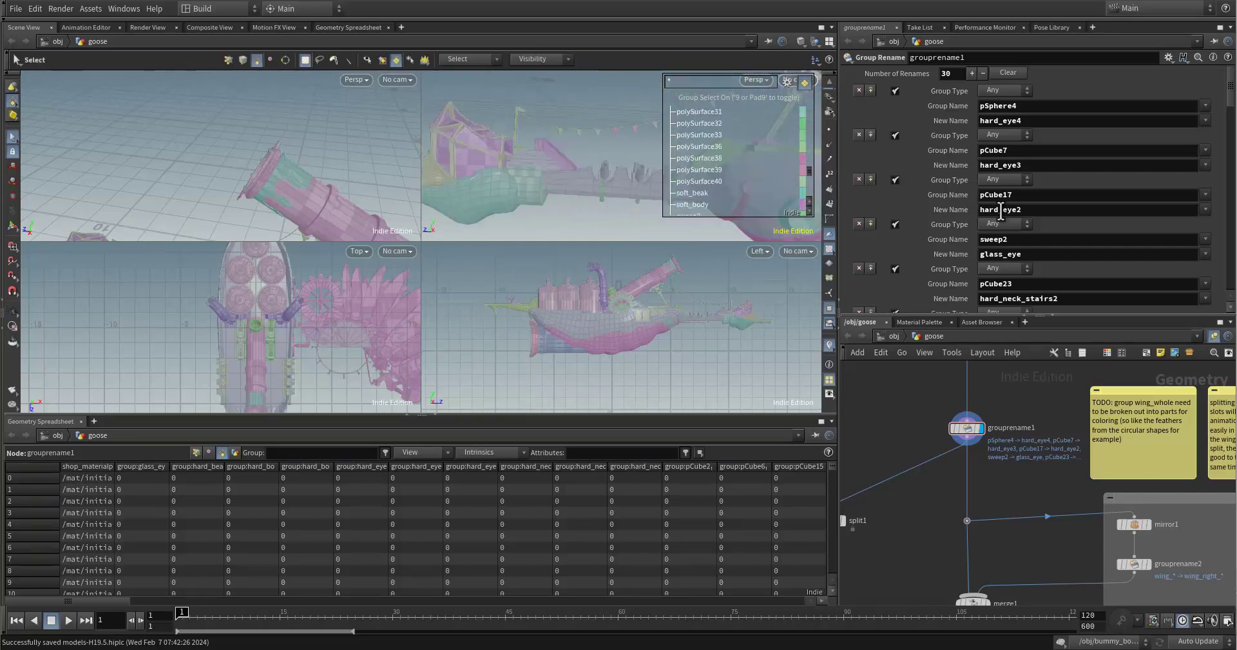
click(871, 90)
scroll(528, 132, up, 3)
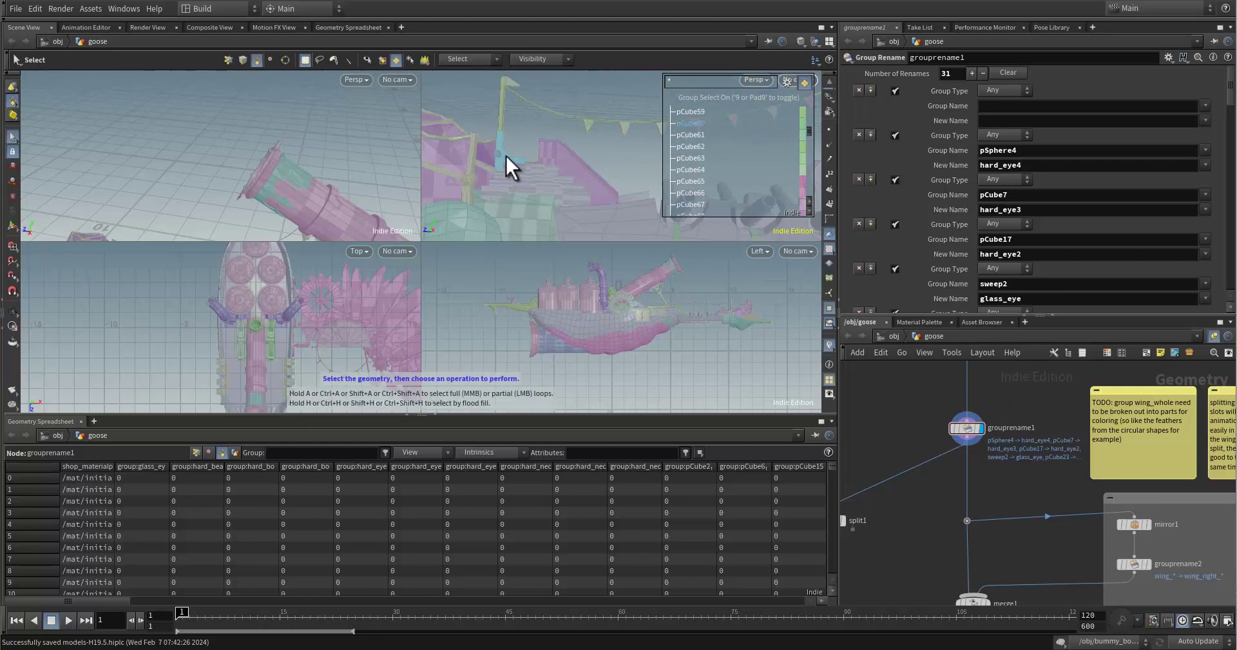
Rename pCube60 to metal_flag and pCube59 to metal_flag2 in new entries.
click(1024, 106)
text(pCude60)
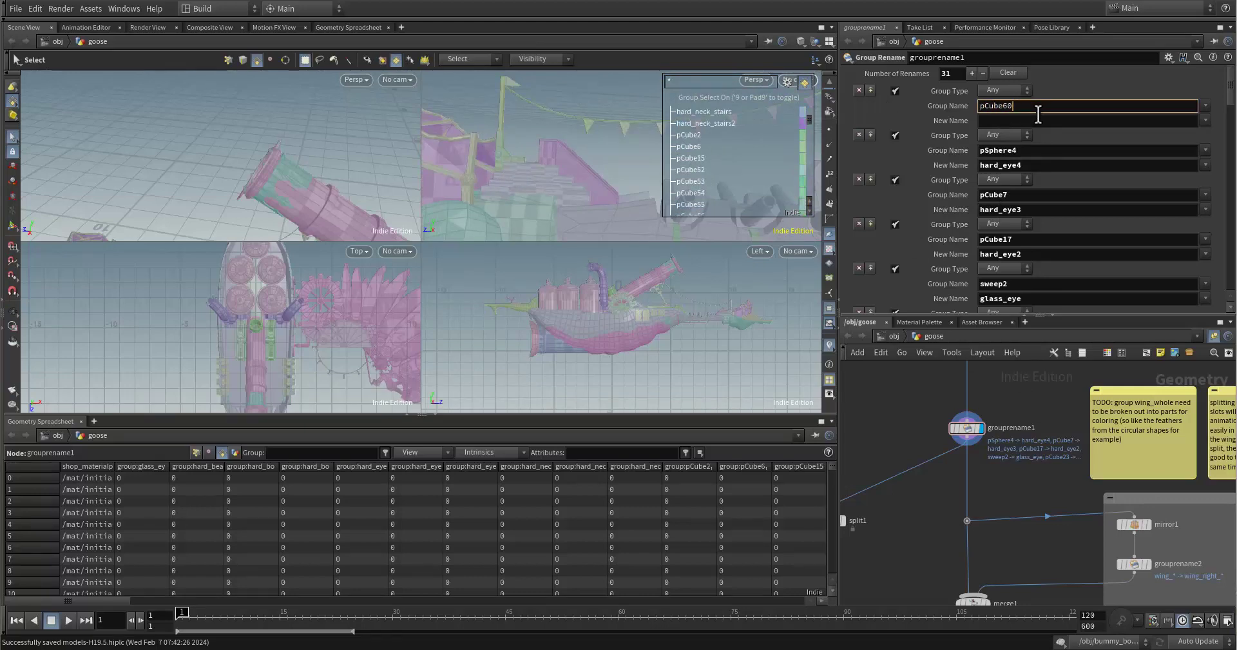
click(1025, 121)
text(metal_flag)
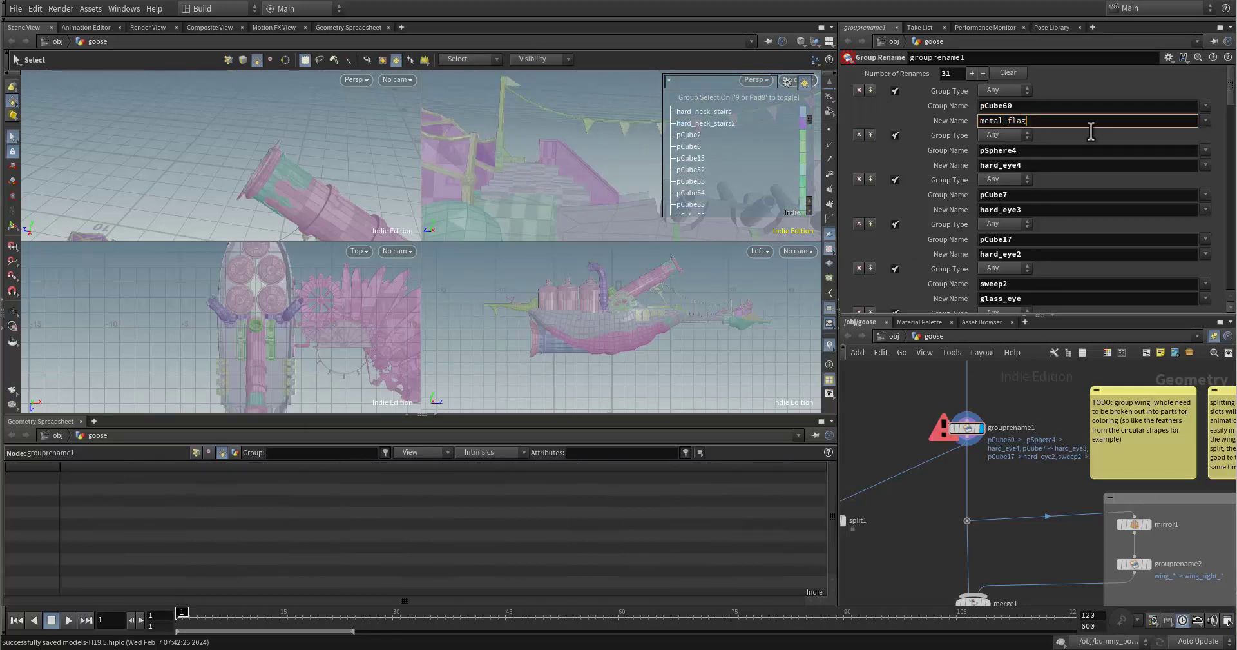
key(Return)
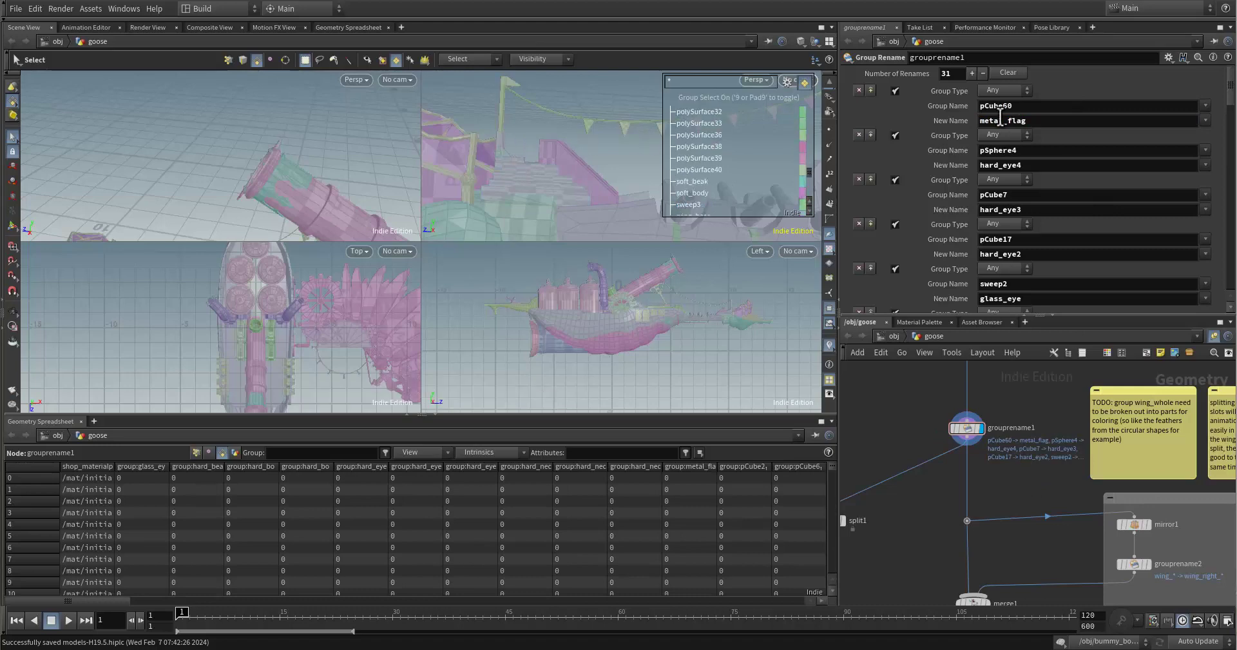
click(871, 90)
click(992, 106)
text(59)
click(999, 120)
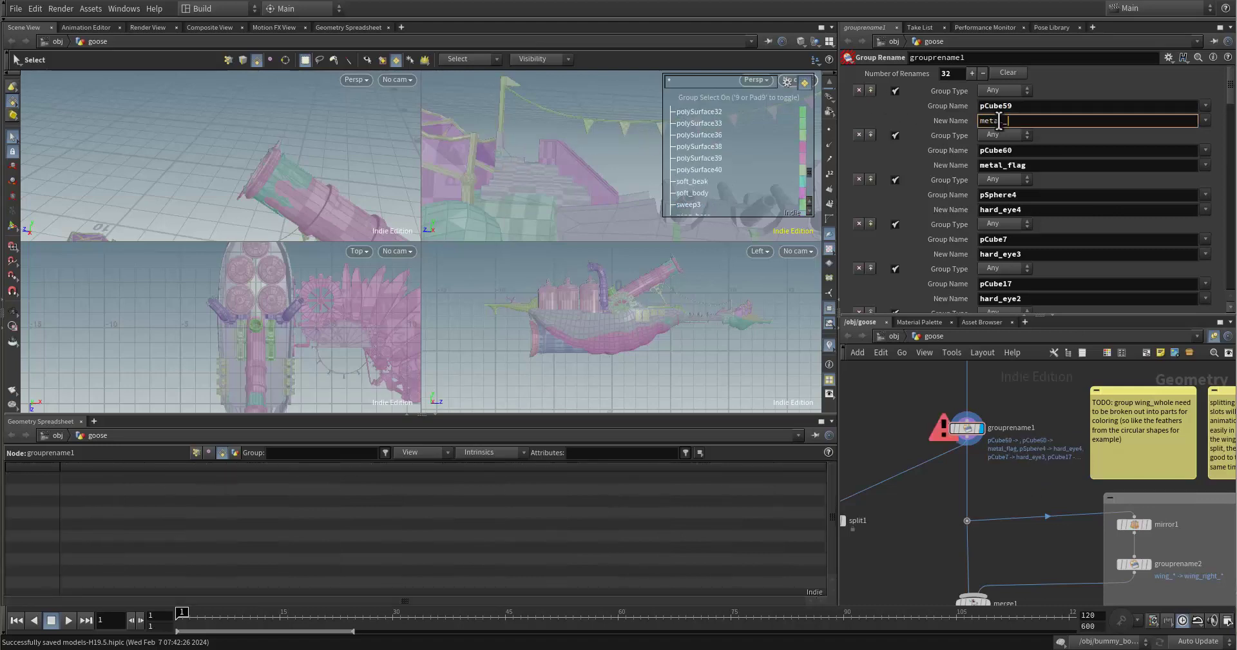
text(flag2)
key(Return)
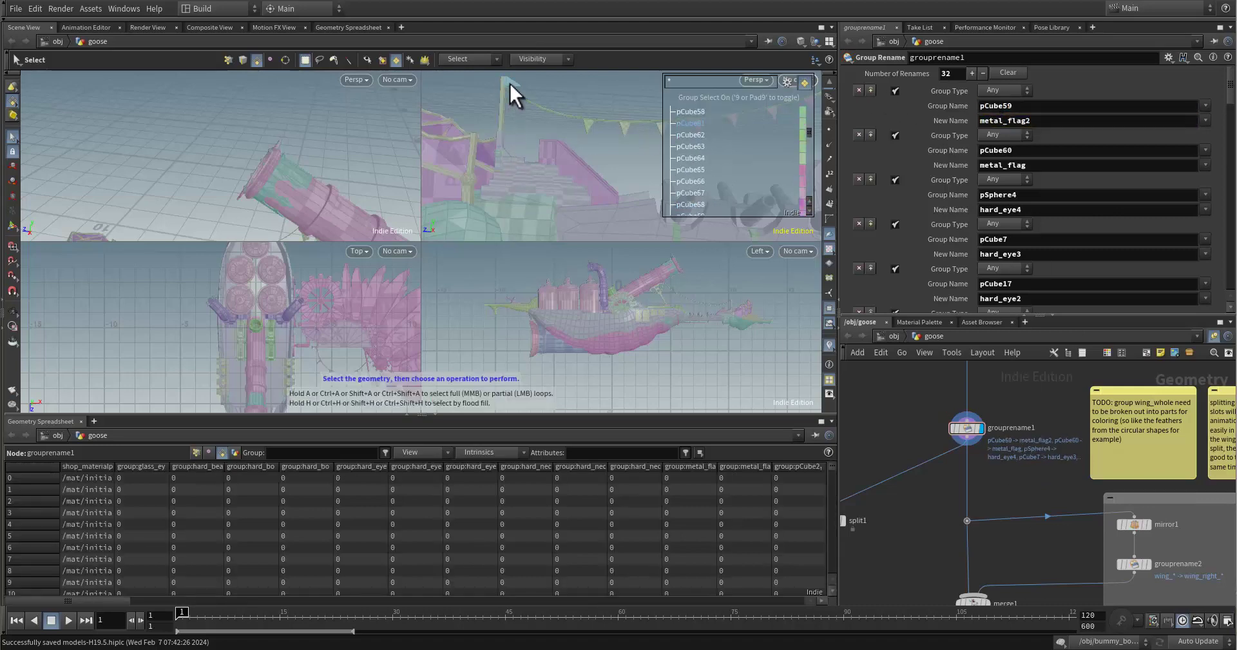
Add entries renaming pCube61 to metal_flag3 and pSphere33 to hard_flag.
click(871, 90)
click(984, 107)
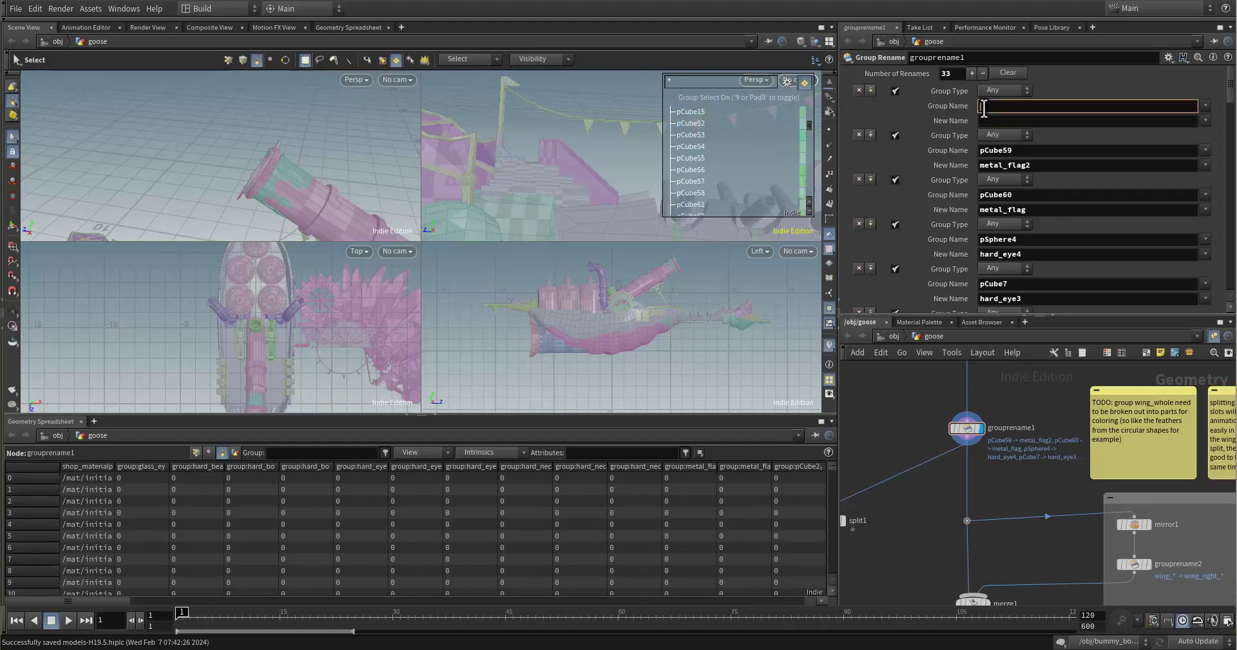
text(pCube61)
click(1020, 122)
text(metal_flag3)
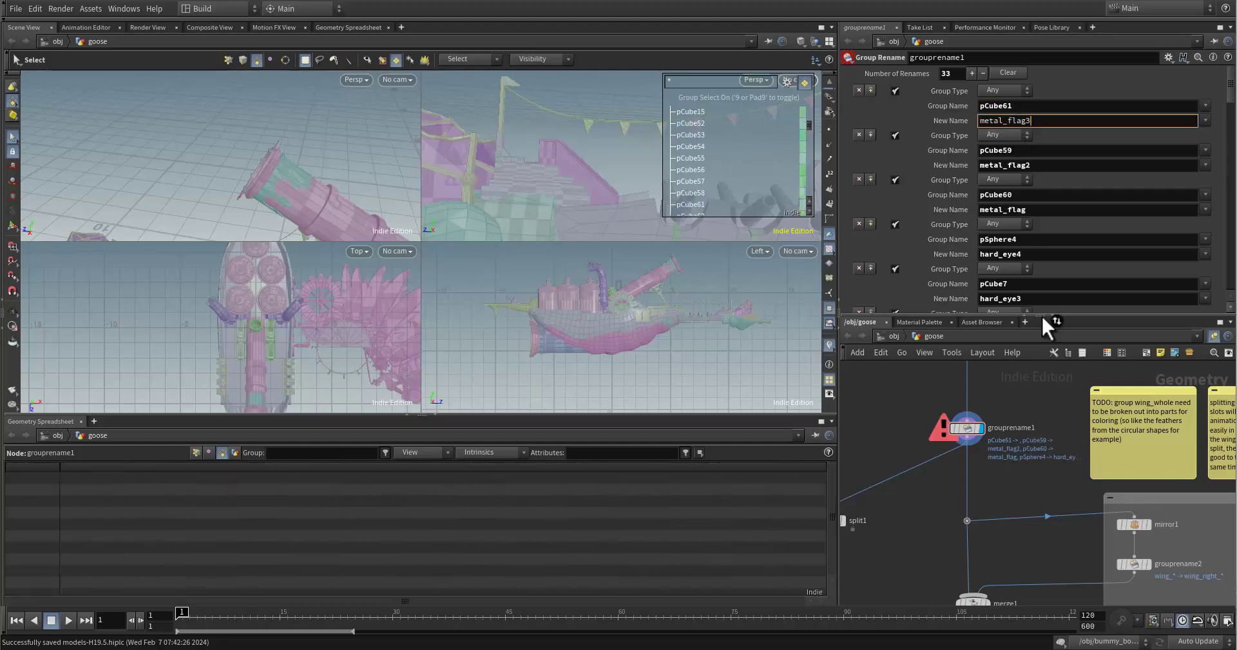
key(Return)
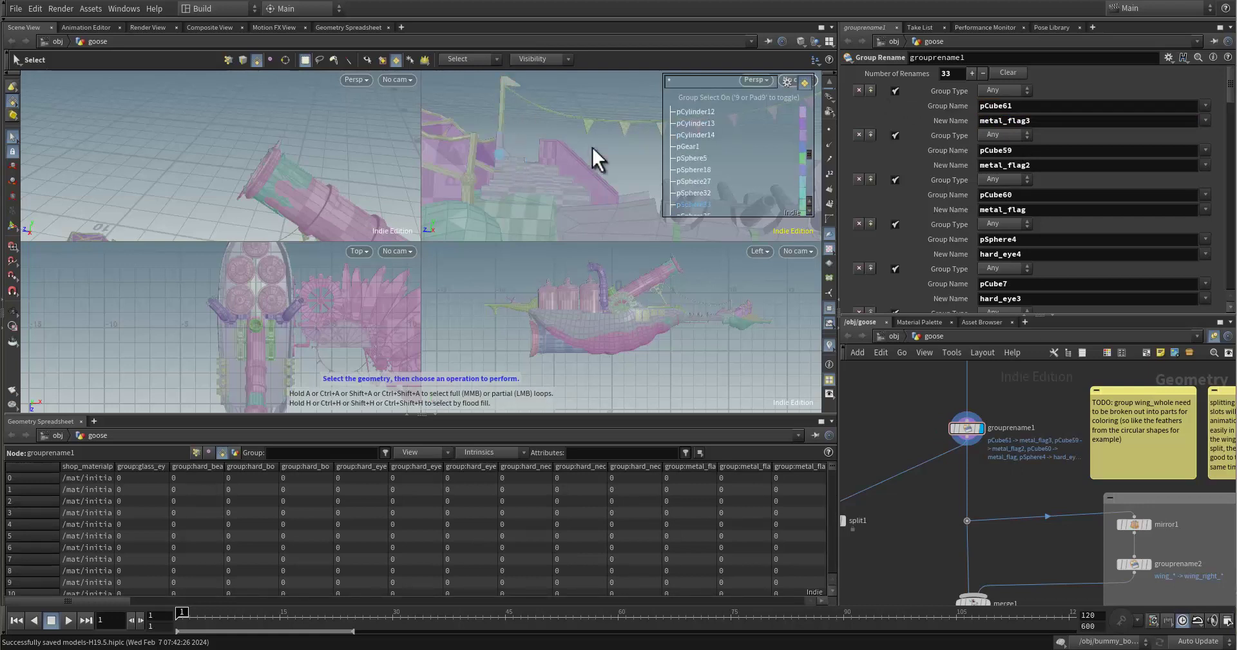
click(871, 90)
click(982, 106)
text(Sphere)
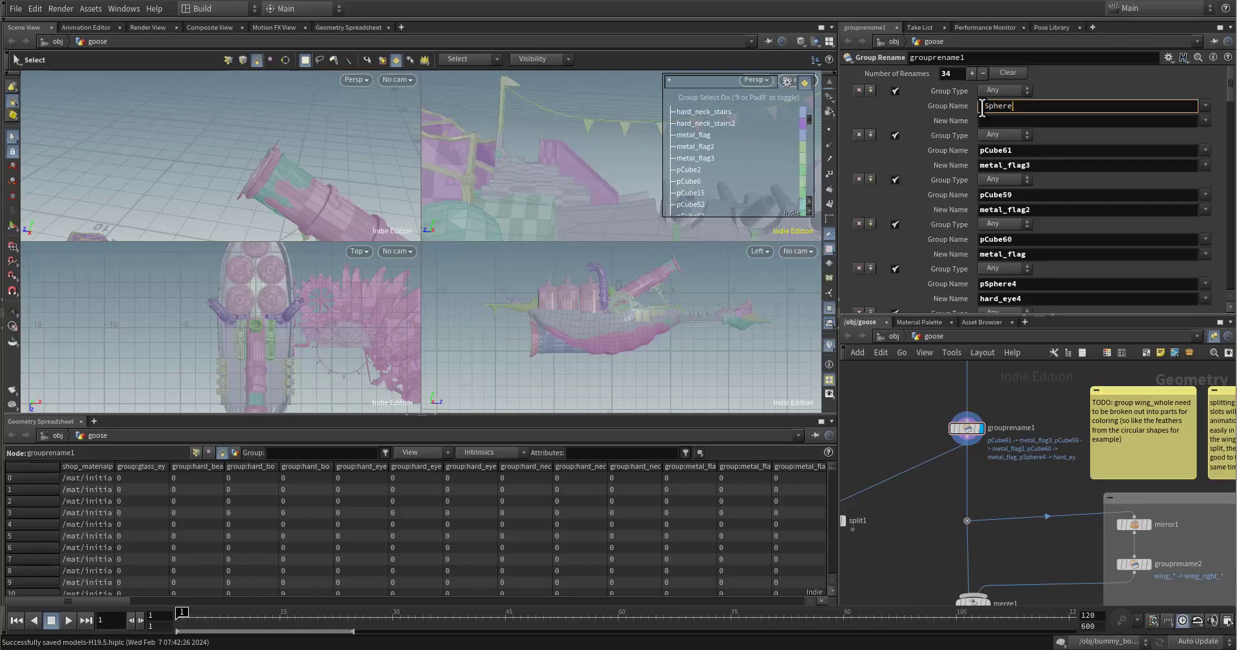
text(33)
click(981, 106)
text(p)
click(1014, 120)
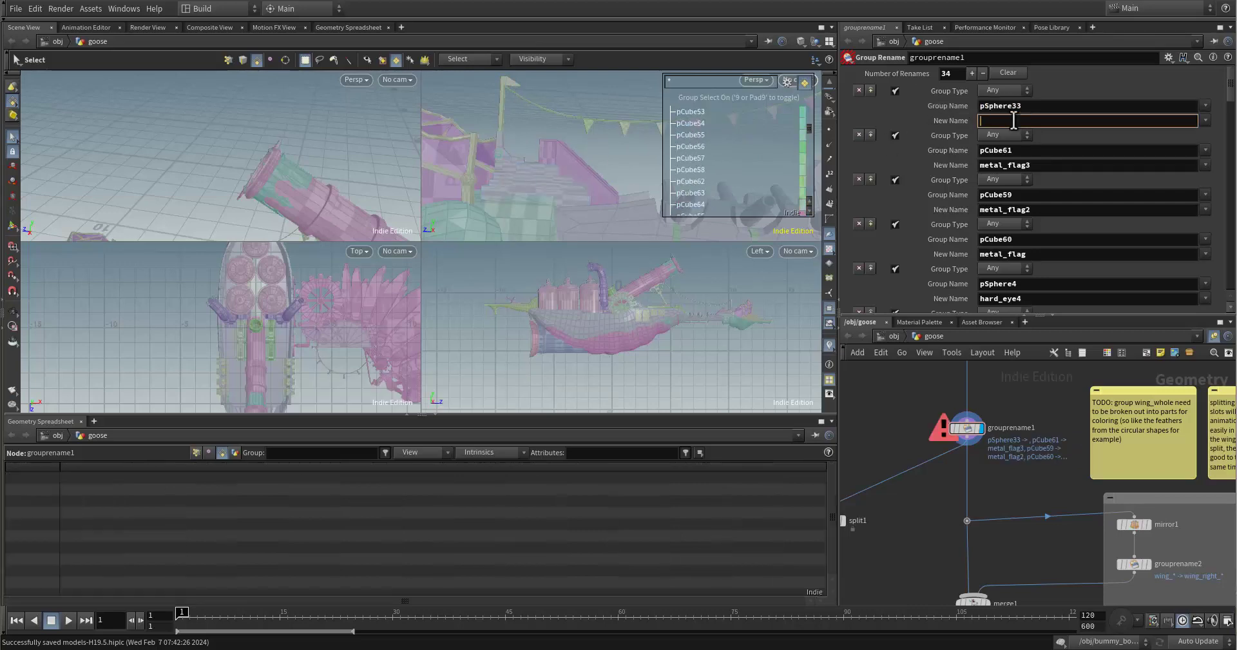
text(hard_flag)
key(Return)
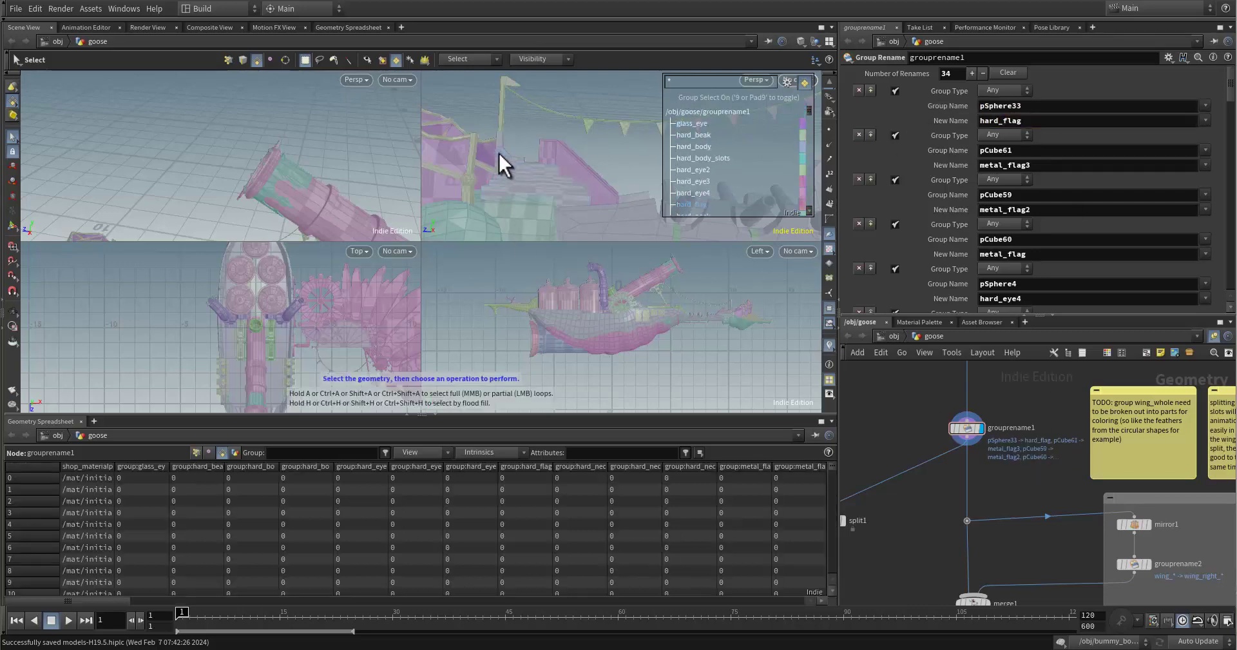
mouse_move(529, 121)
mouse_down()
mouse_move(492, 169)
mouse_move(470, 173)
mouse_up()
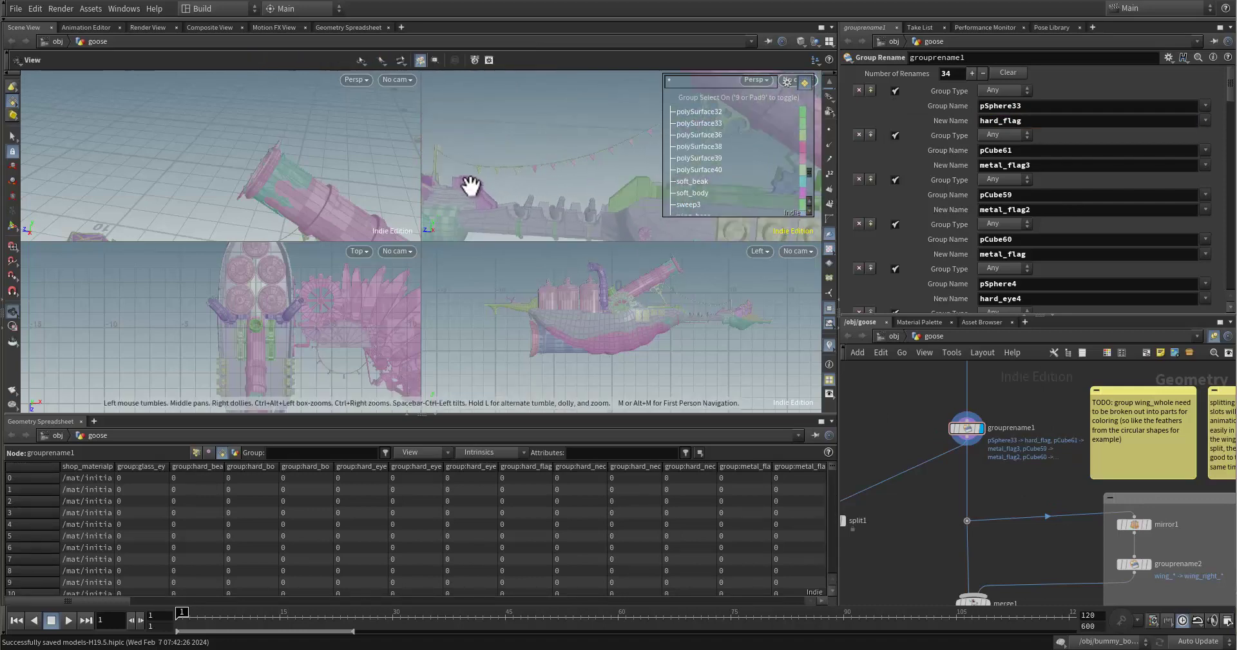
Add a grouprename1 entry mapping sweep3 to soft_flag.
key(s)
click(871, 91)
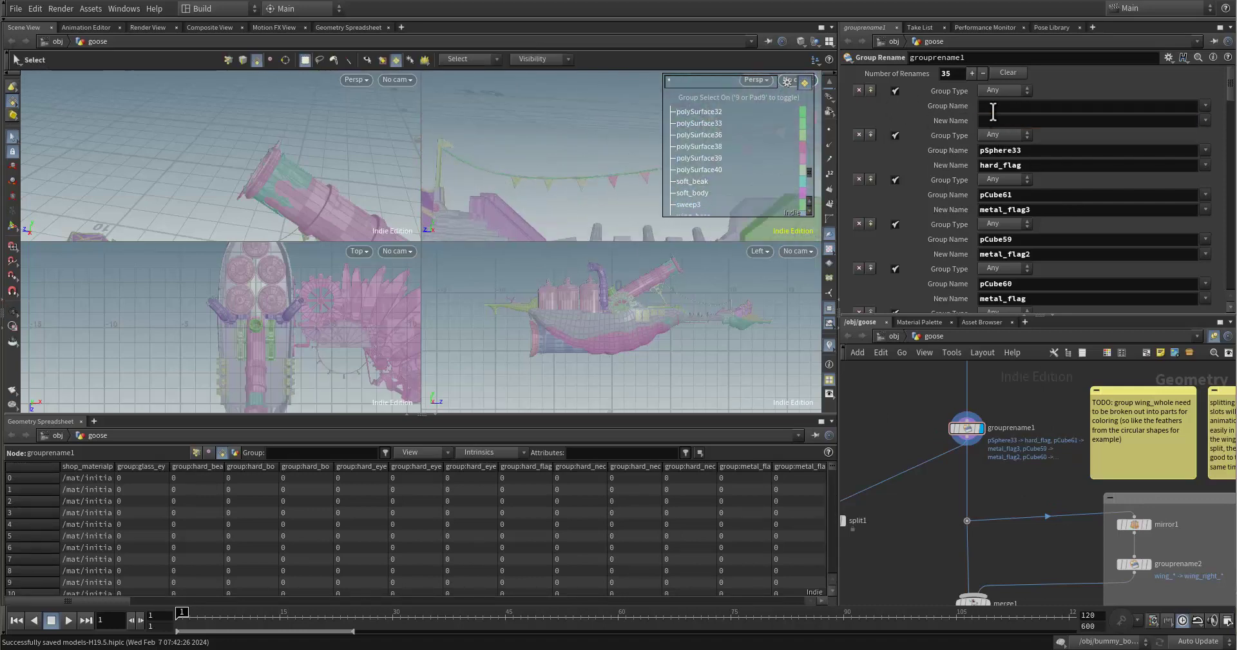
text(sweep3)
click(1000, 120)
text(soft_flag)
key(Return)
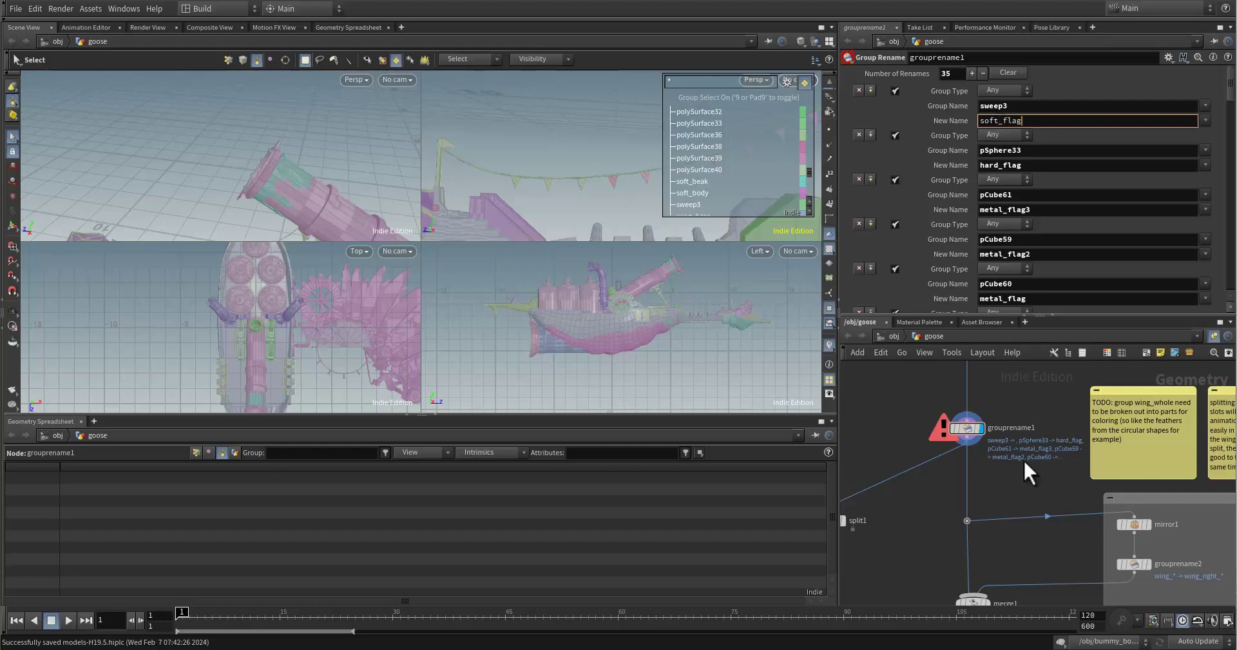
Orbit the Persp view around the goose to inspect the bunting flags.
key(Escape)
mouse_move(528, 148)
mouse_down()
mouse_move(459, 176)
mouse_move(500, 162)
mouse_move(572, 166)
mouse_move(481, 153)
mouse_move(546, 170)
mouse_move(486, 207)
mouse_up()
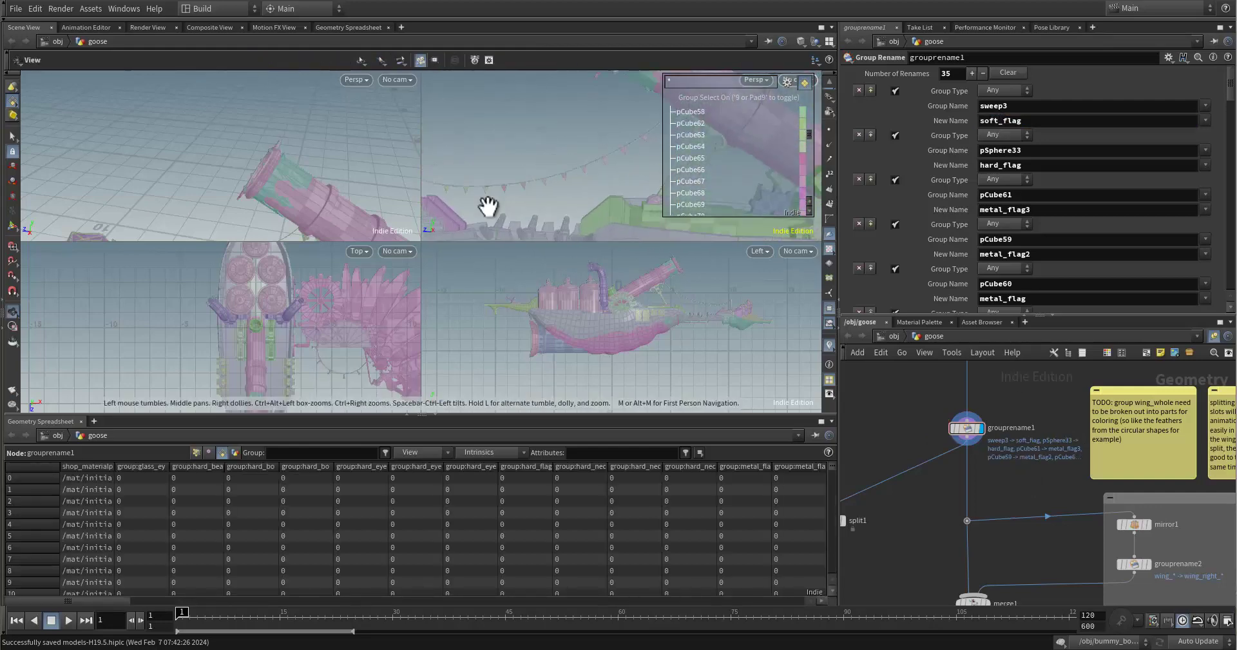
key(s)
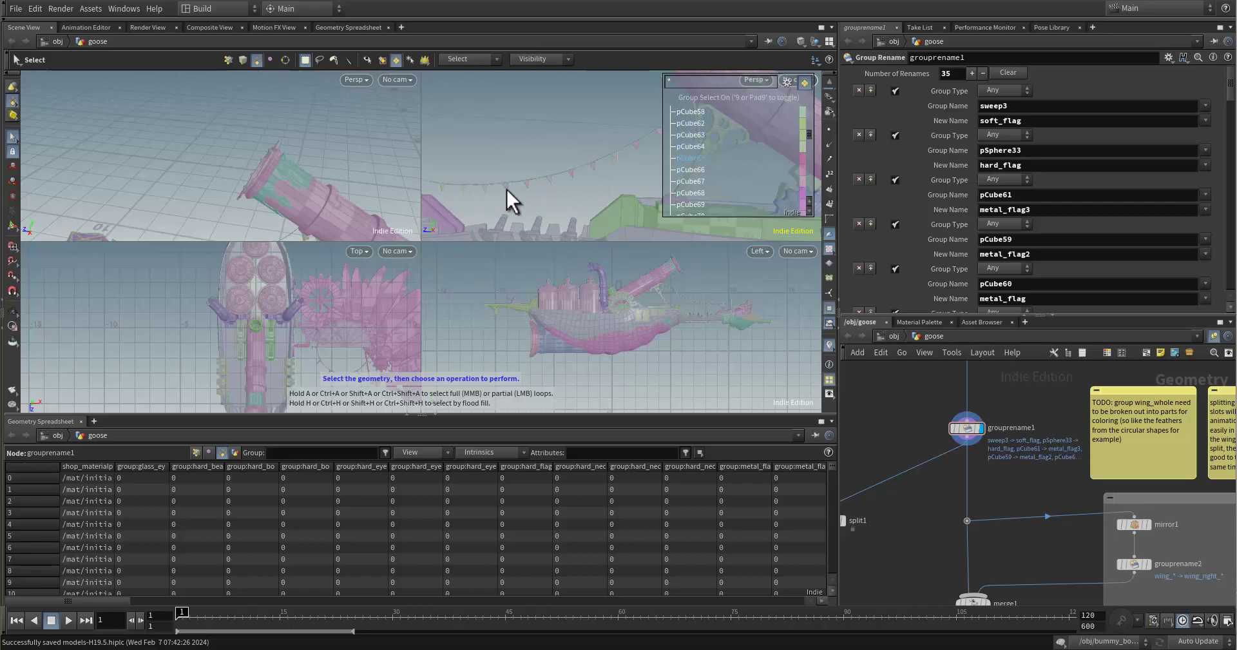
drag(592, 171, 588, 193)
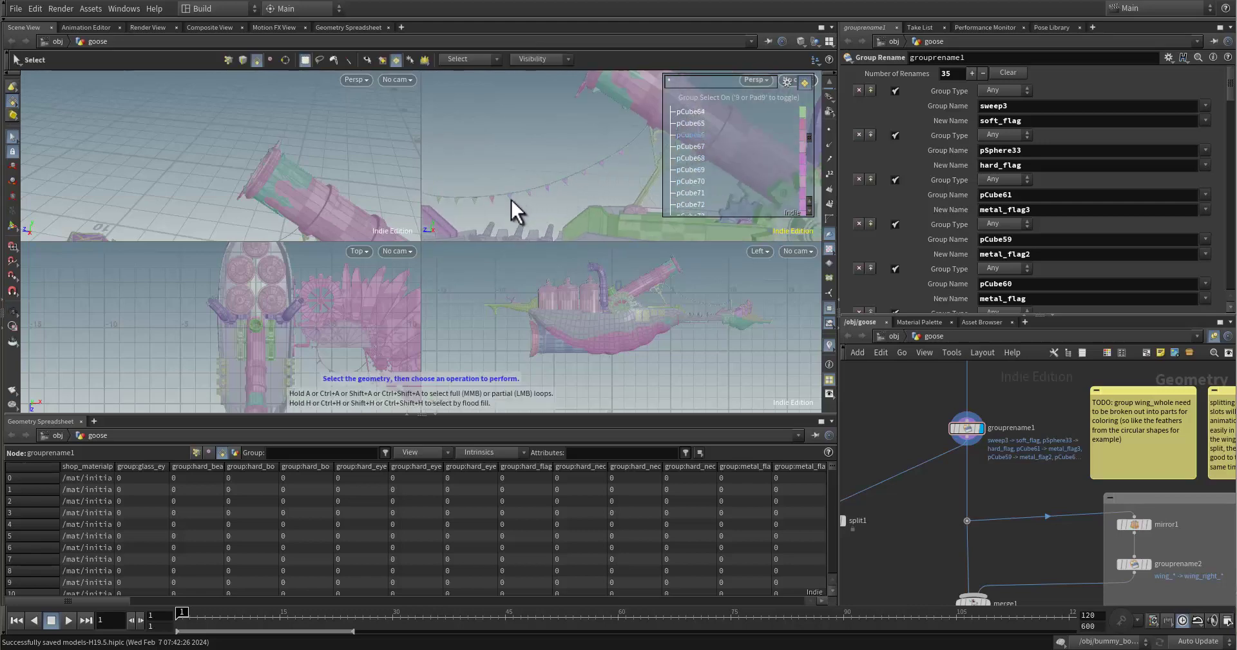
mouse_move(458, 219)
mouse_down()
mouse_move(561, 187)
mouse_move(524, 190)
mouse_up()
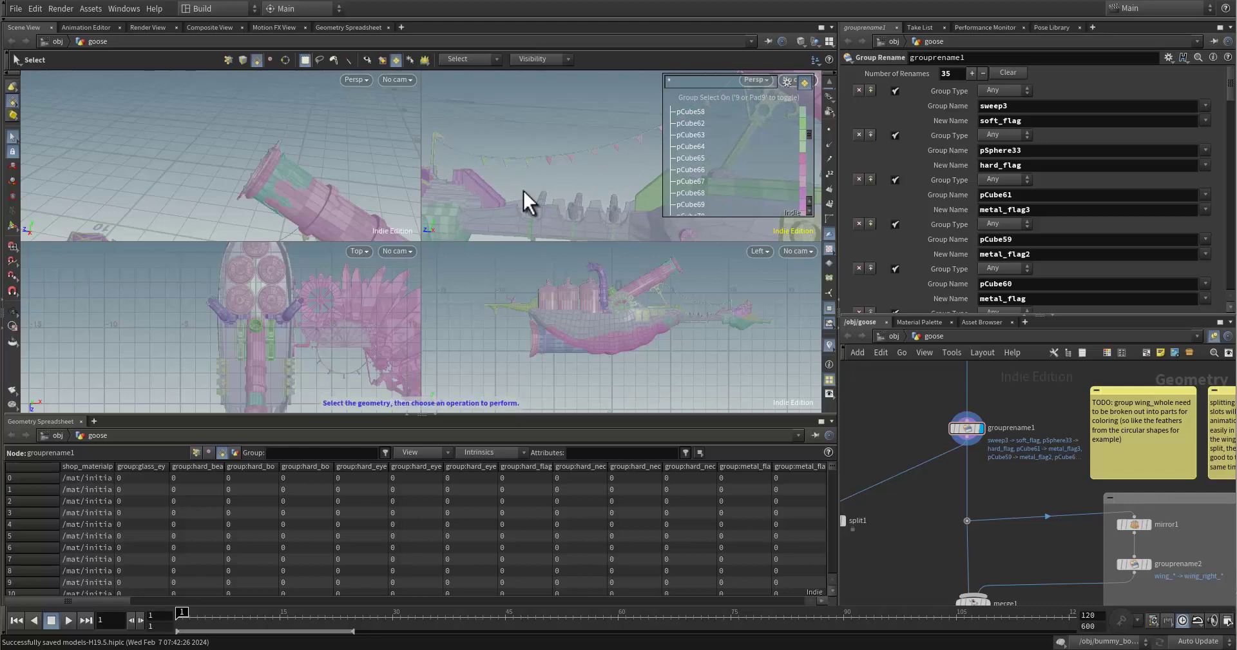
drag(508, 191, 547, 152)
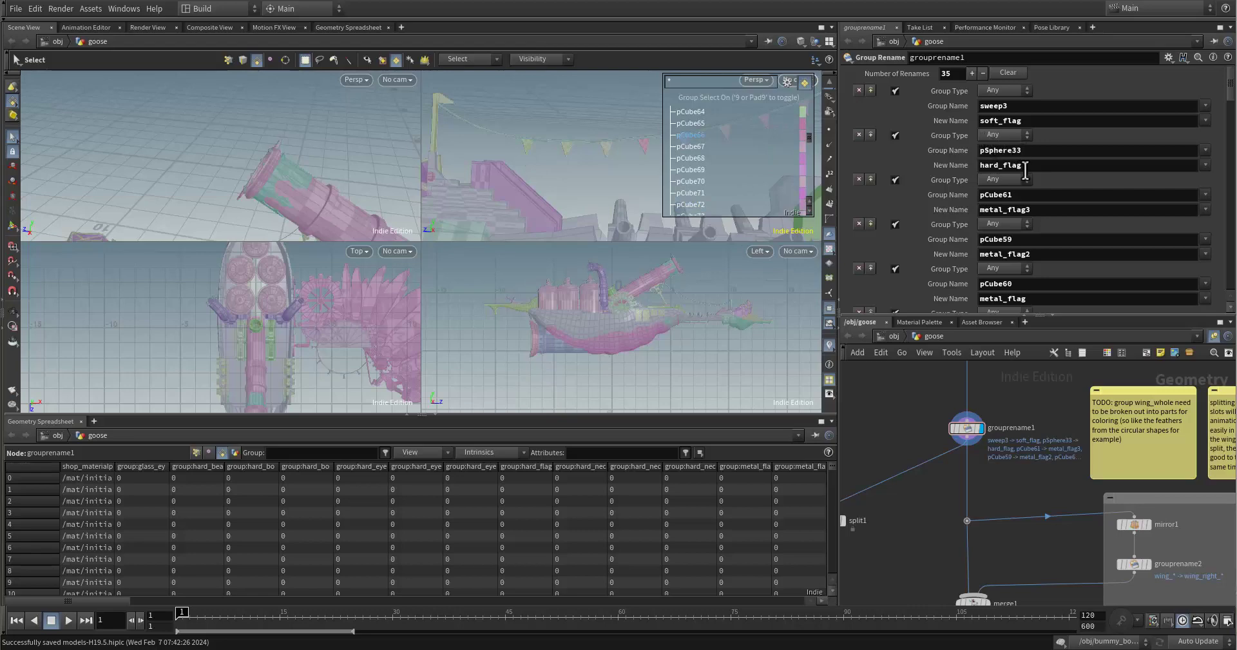
Add rename entries mapping pCube62 to banner and pCube63 to banner2.
click(971, 73)
click(999, 106)
text(e62)
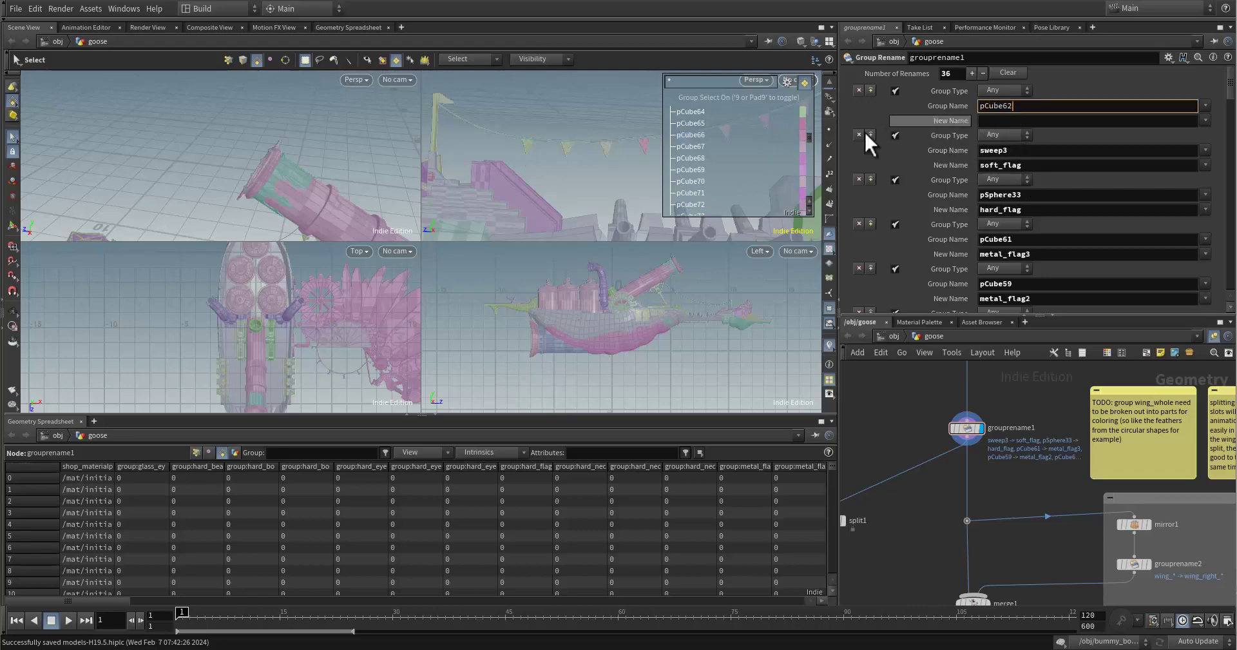
click(1000, 121)
text(banner_1)
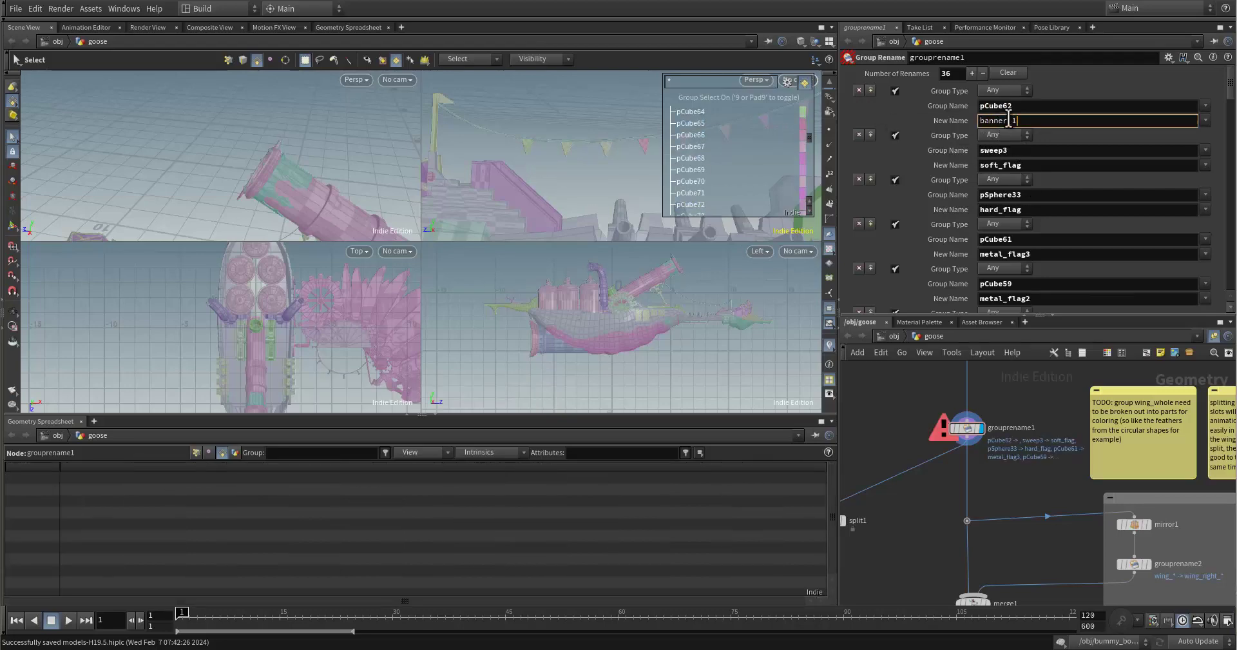
click(972, 72)
click(1031, 165)
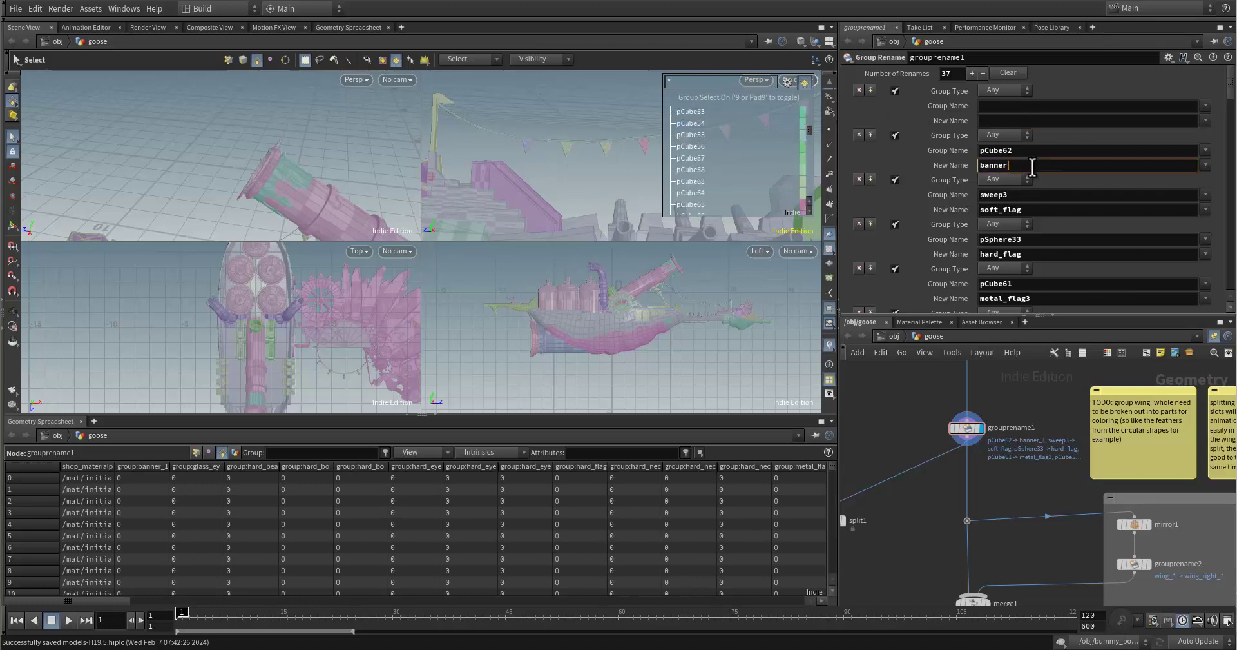
key(BackSpace)
key(BackSpace)
key(Return)
click(996, 109)
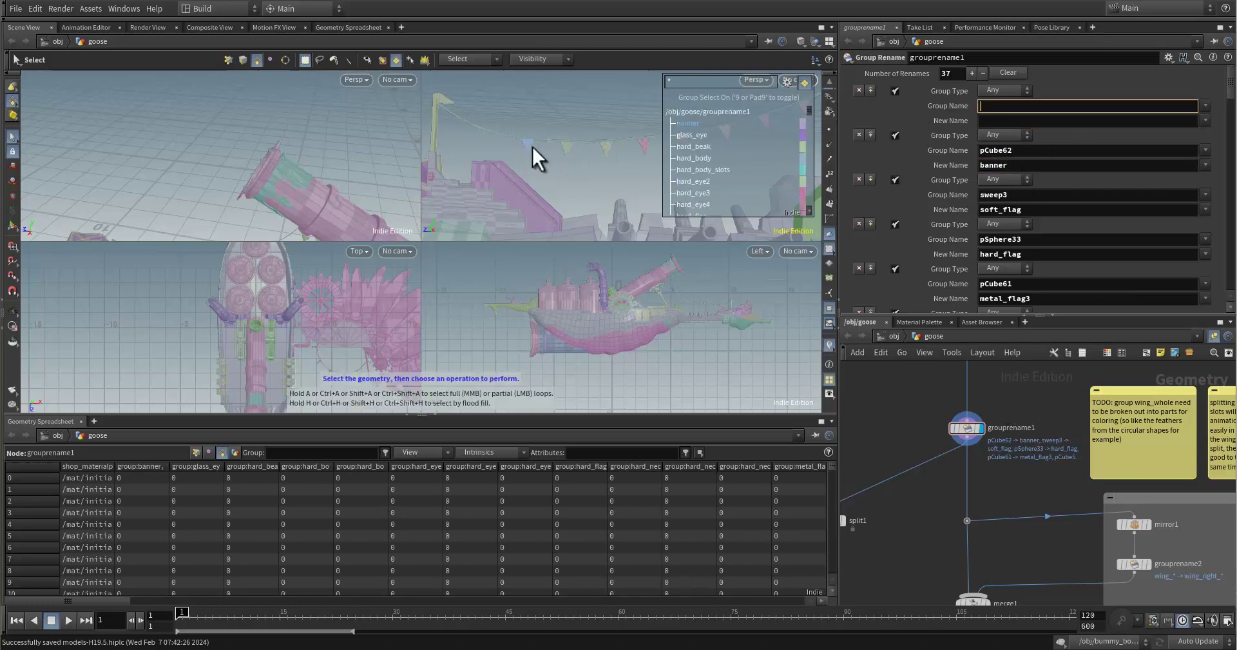
text(pCube63)
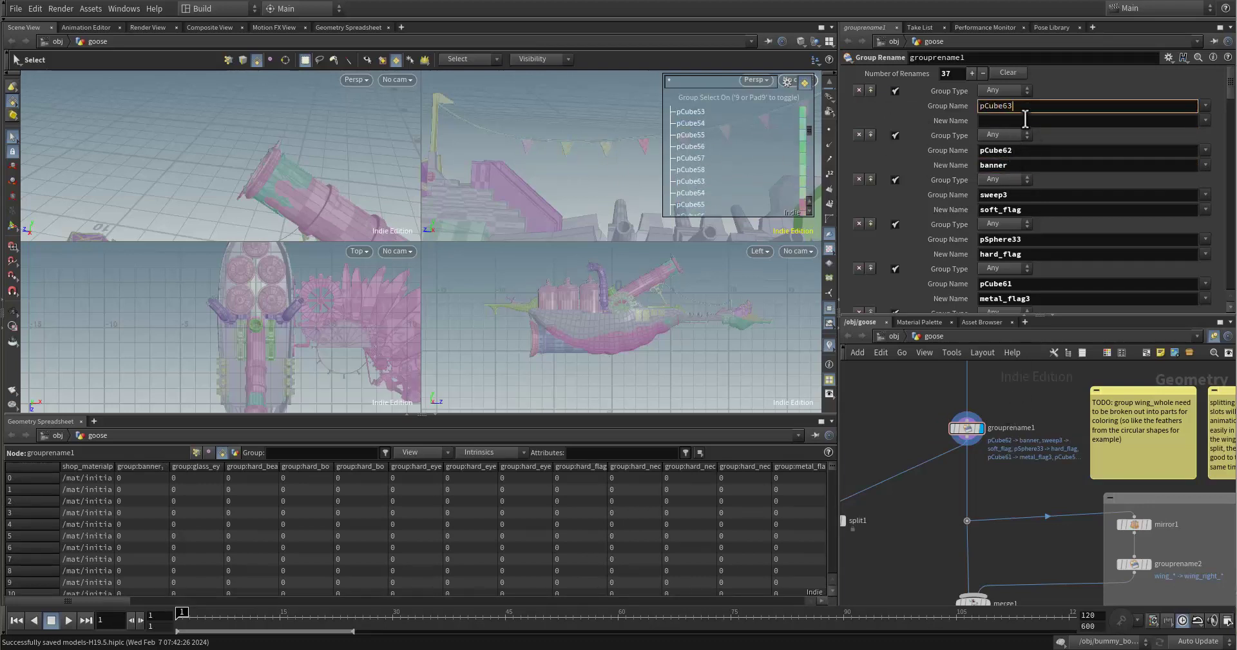
click(1025, 119)
text(banner2)
key(Return)
Add rename entries mapping pCube64 to banner3 and pCube65 to banner4.
click(972, 72)
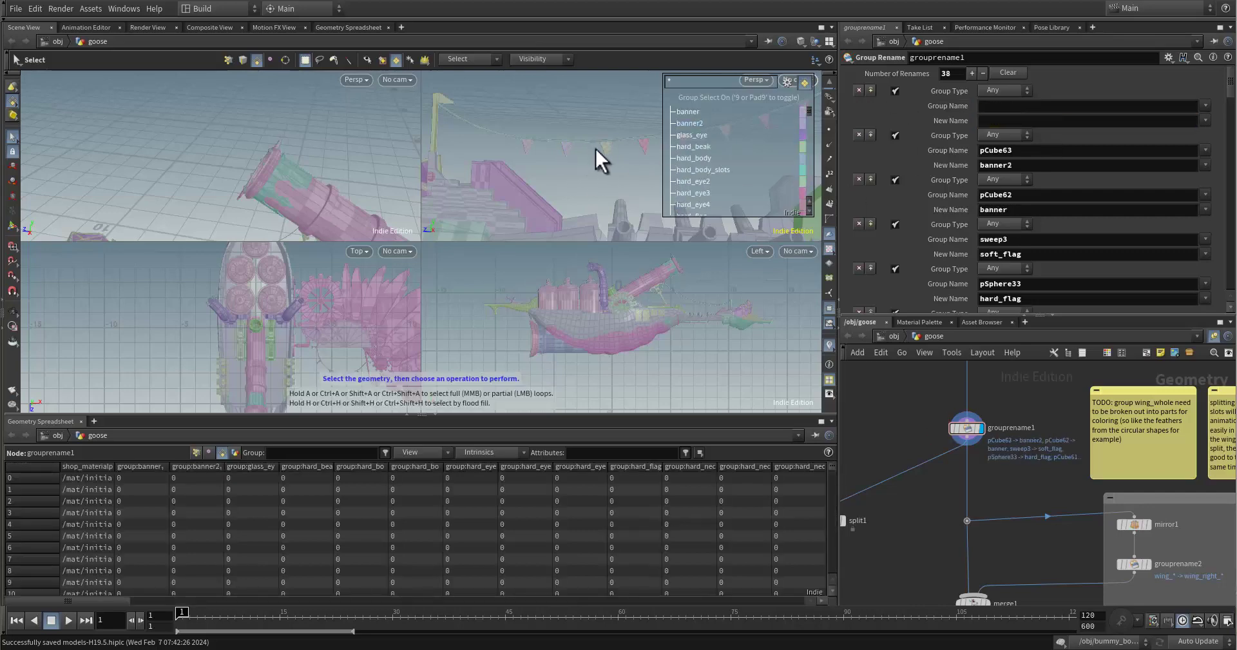
scroll(602, 145, down, 2)
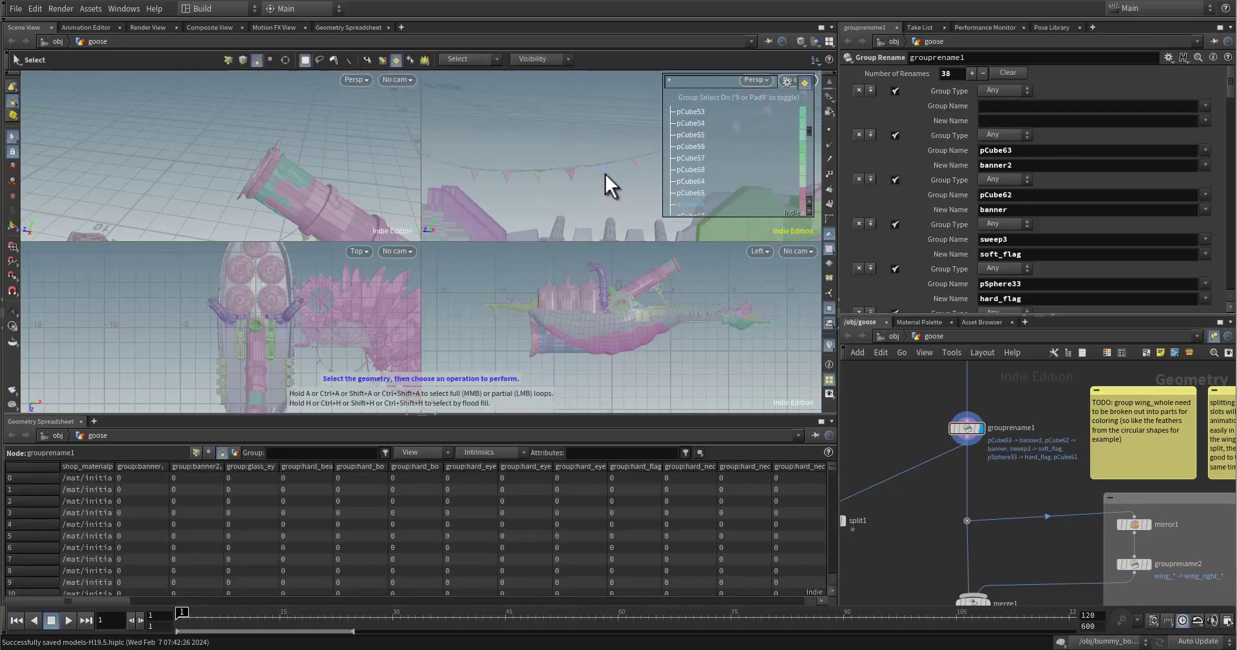
scroll(604, 173, down, 2)
key(Escape)
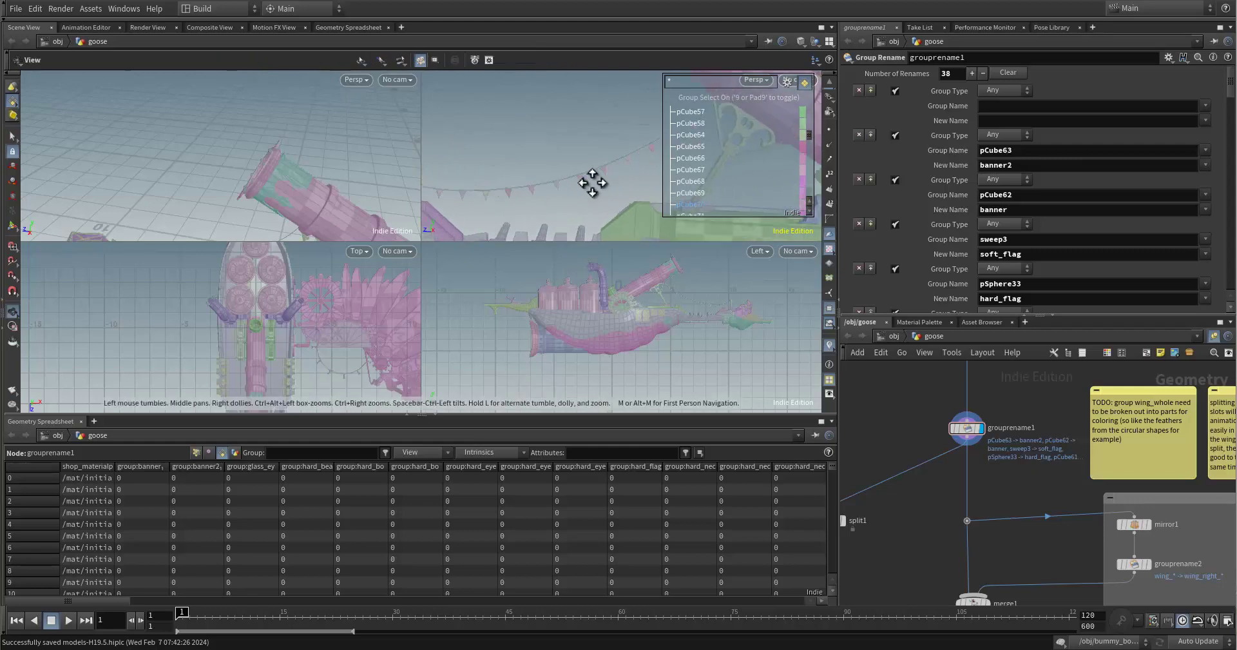
scroll(634, 158, up, 2)
click(1026, 149)
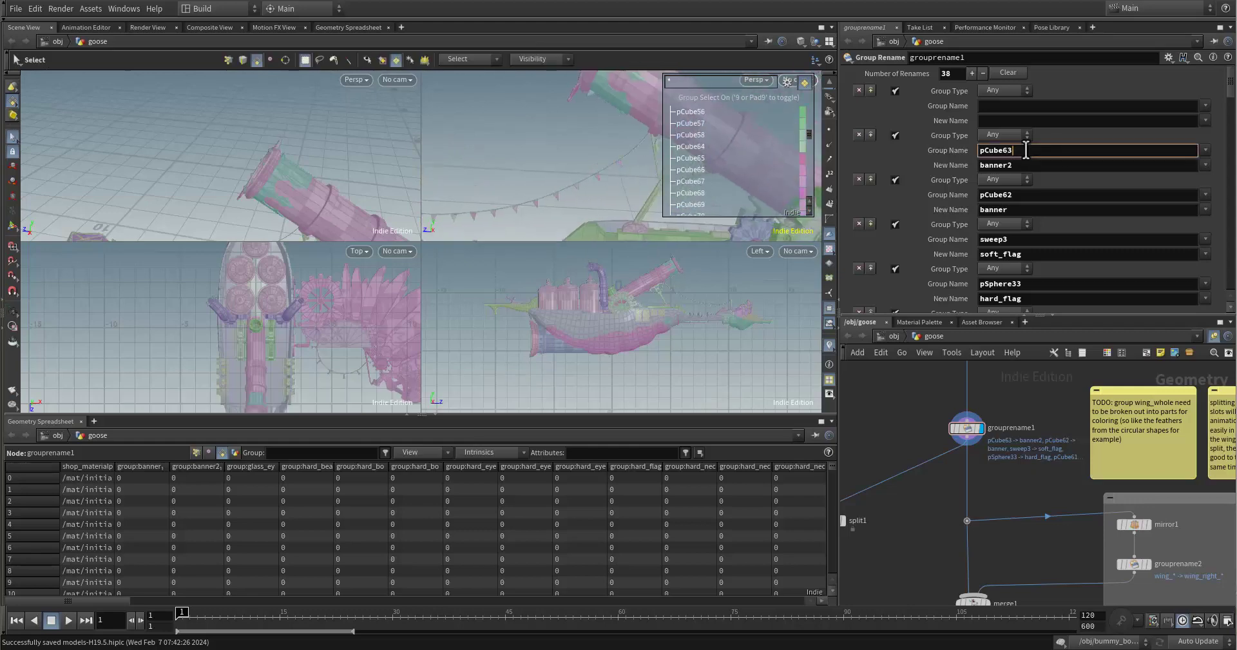
click(1002, 121)
text(3)
key(Return)
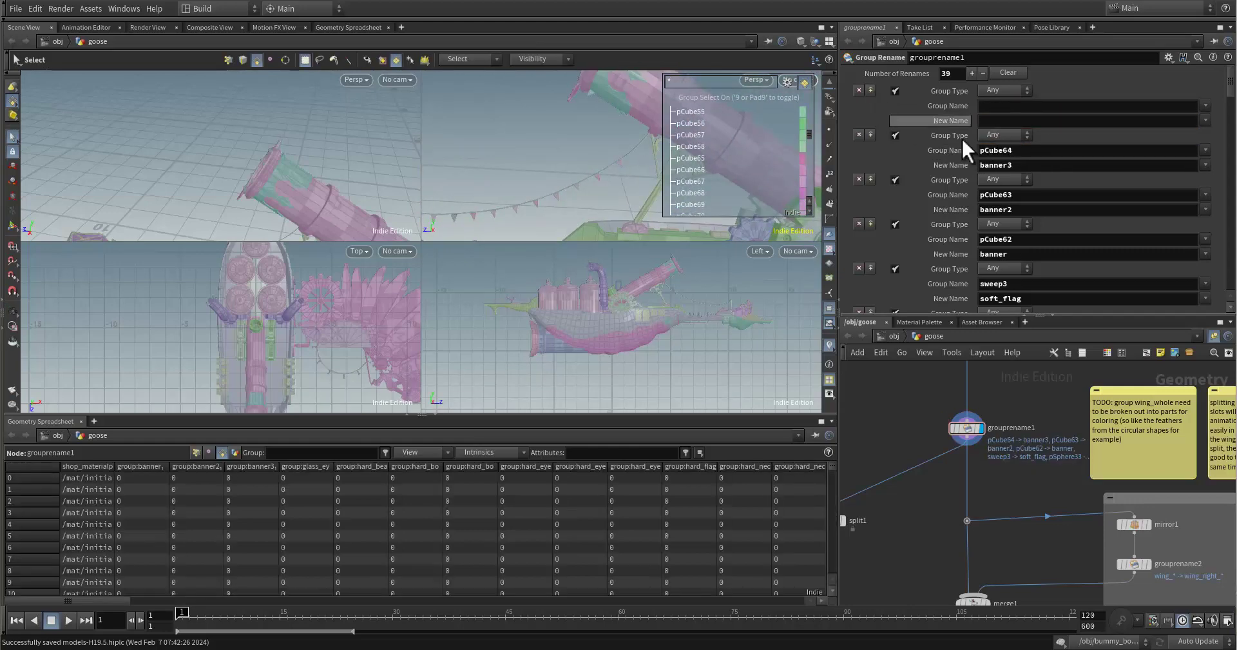
text(pCube64)
click(1033, 121)
text(banner4)
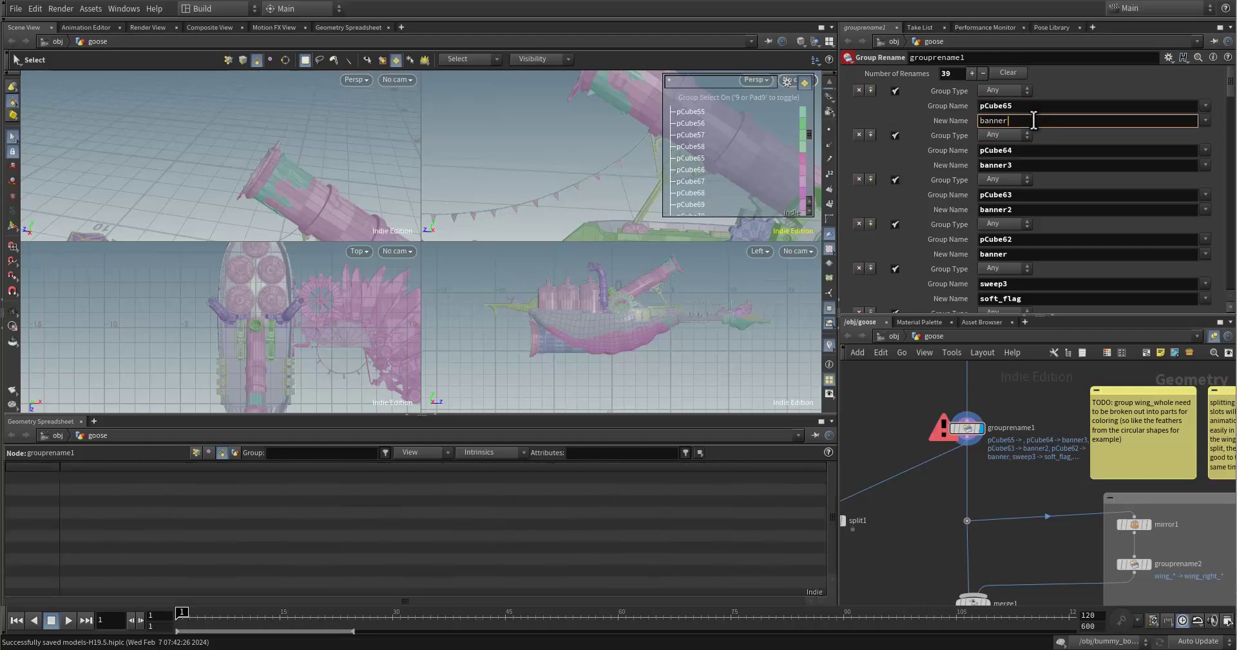
key(Return)
Add rename entries mapping pCube66 to banner5 and pCube67 to banner6.
click(870, 91)
click(1056, 106)
text(pCube66)
click(1016, 121)
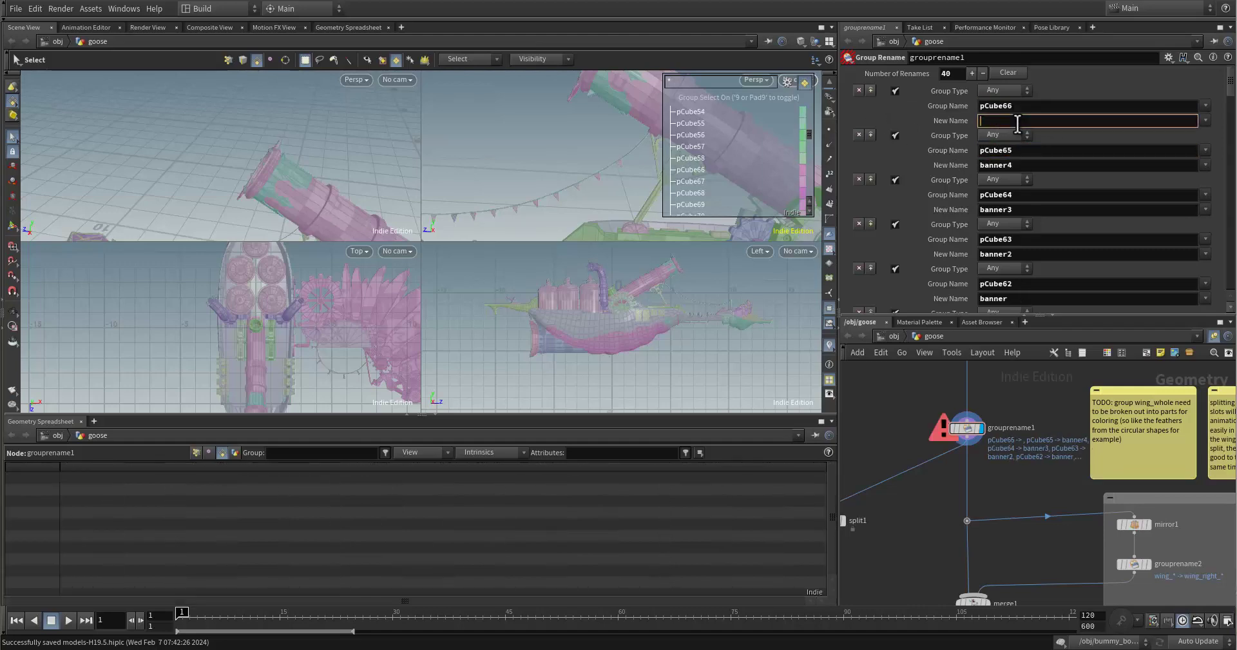
text(banner5)
key(Return)
click(870, 90)
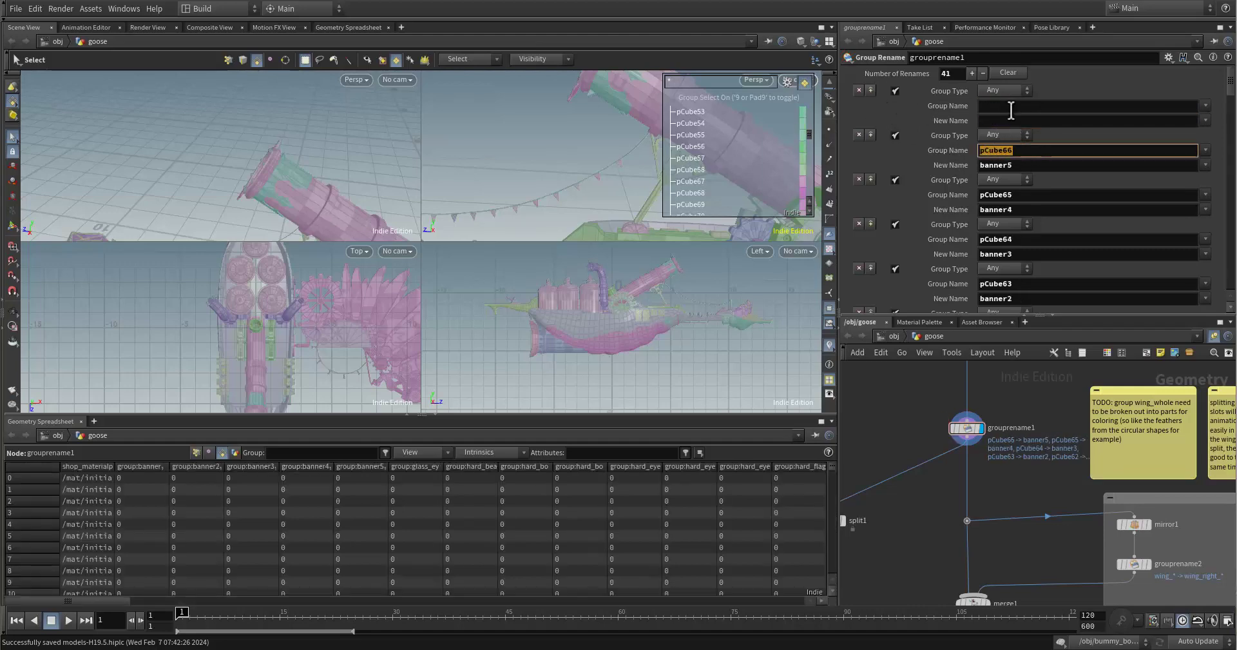
click(1066, 106)
text(pCube66)
key(BackSpace)
text(7)
click(1049, 120)
text(banner6)
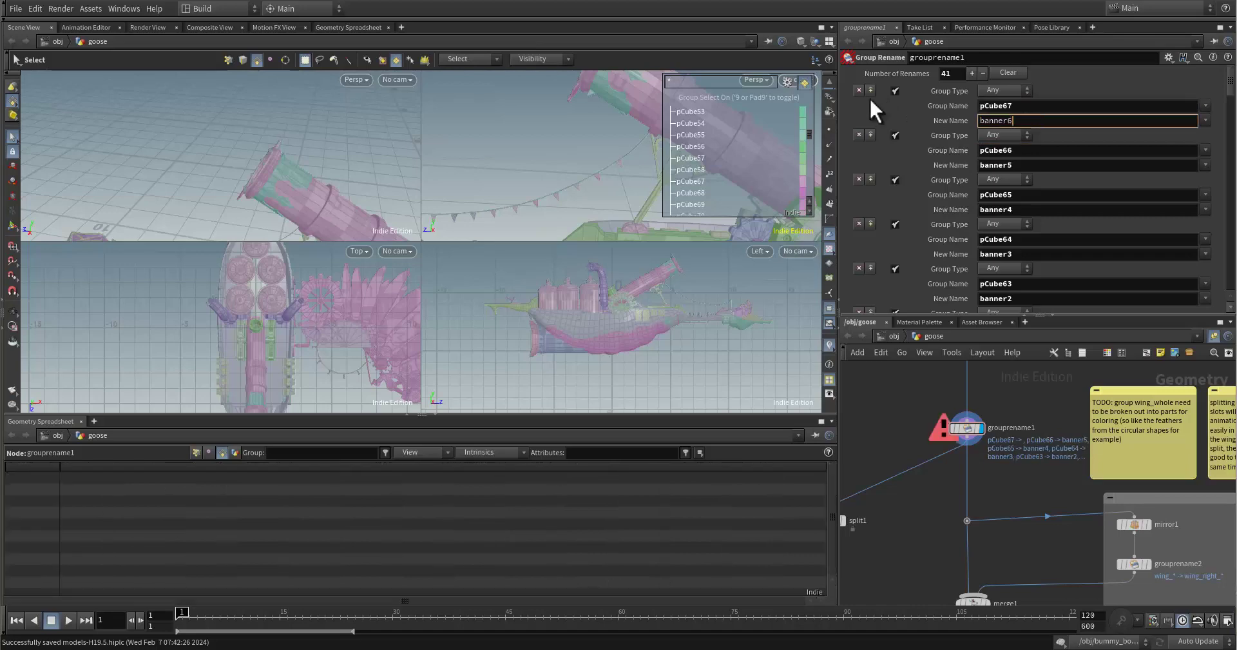
Add rename entries mapping pCube68 to banner7 and pCube69 to banner8.
click(870, 90)
click(999, 105)
text(pCube66)
click(1049, 120)
text(banner7)
click(870, 90)
click(1006, 106)
text(69)
click(1037, 120)
text(8)
Map pCube70, pCube71 and pCube72 to banner9, banner10 and banner11.
click(870, 91)
click(1014, 106)
text(pCube66)
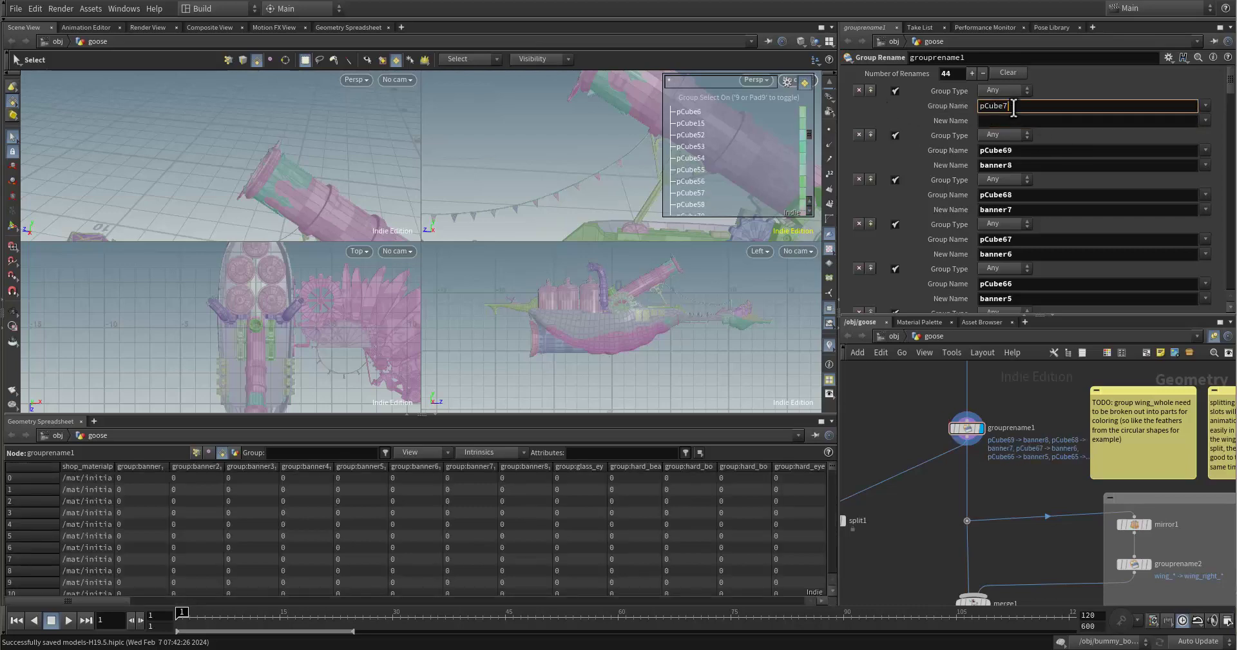
text(0)
click(1002, 120)
text(banner9)
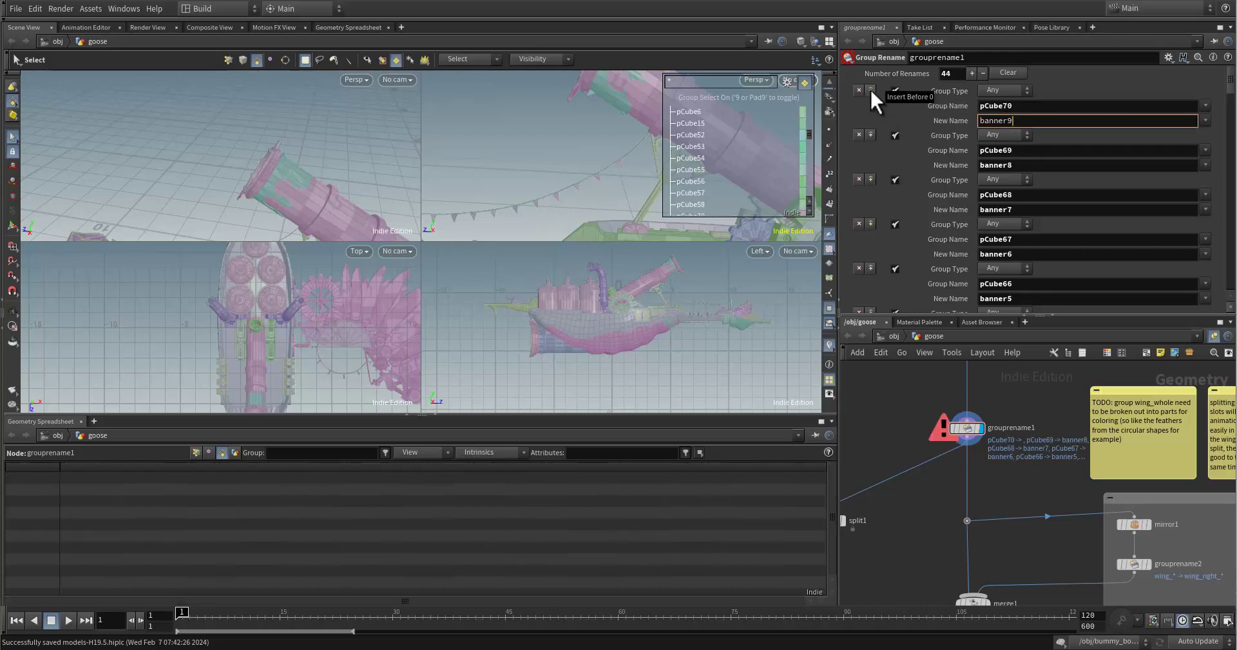
click(870, 90)
click(1008, 107)
text(pCube6)
text(1)
click(1052, 121)
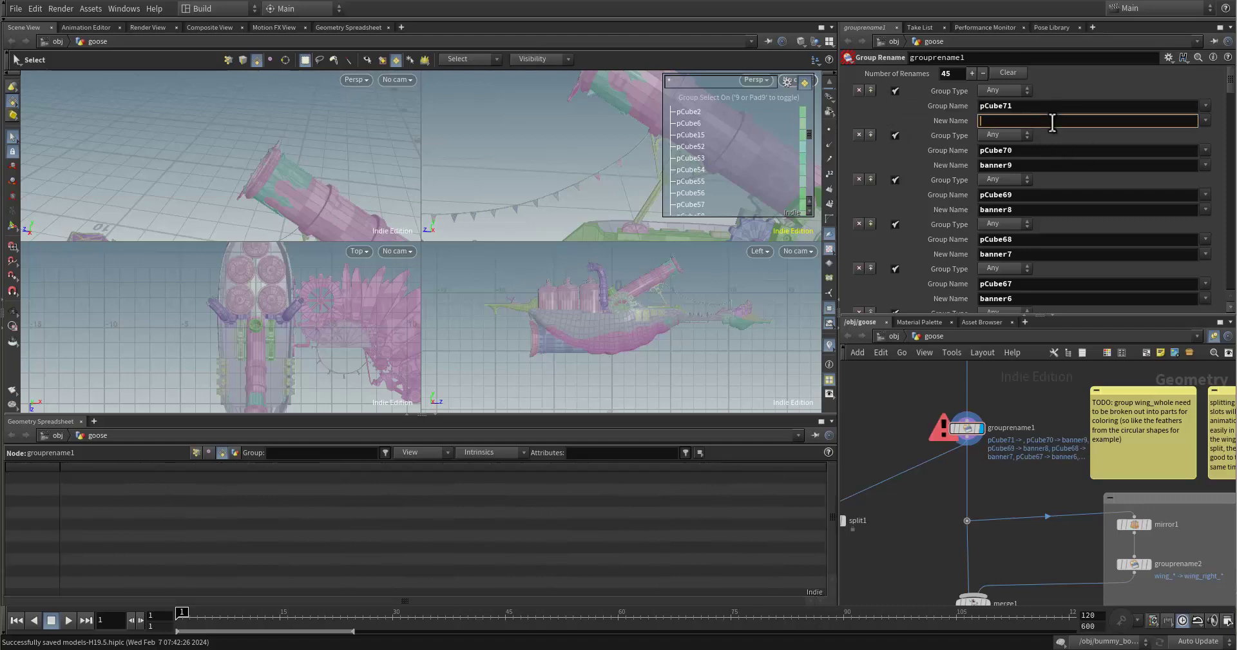
text(banner10)
key(shift+Tab)
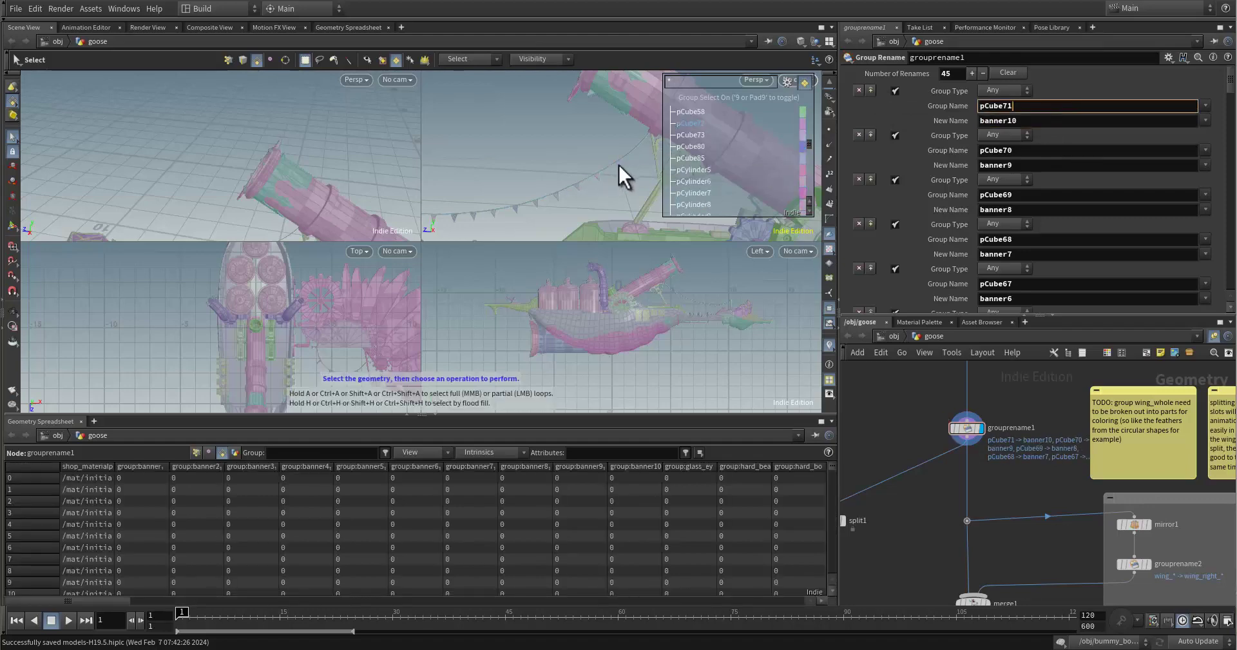
click(871, 91)
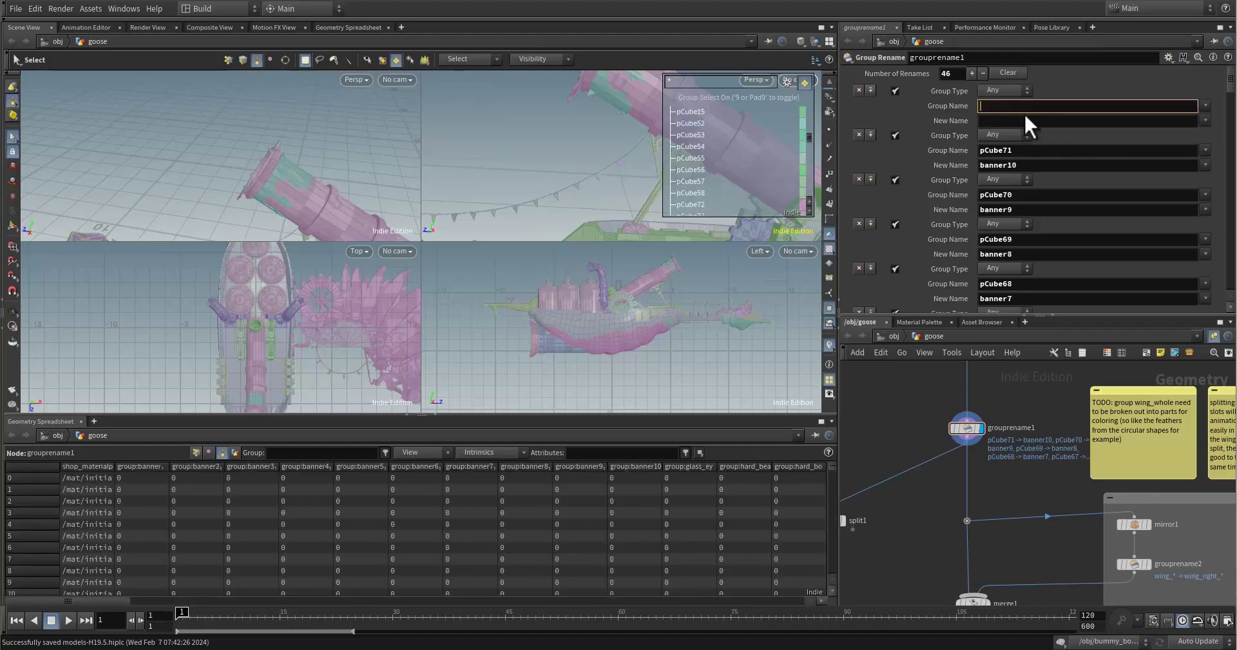
text(pCube72)
click(1004, 121)
text(r11)
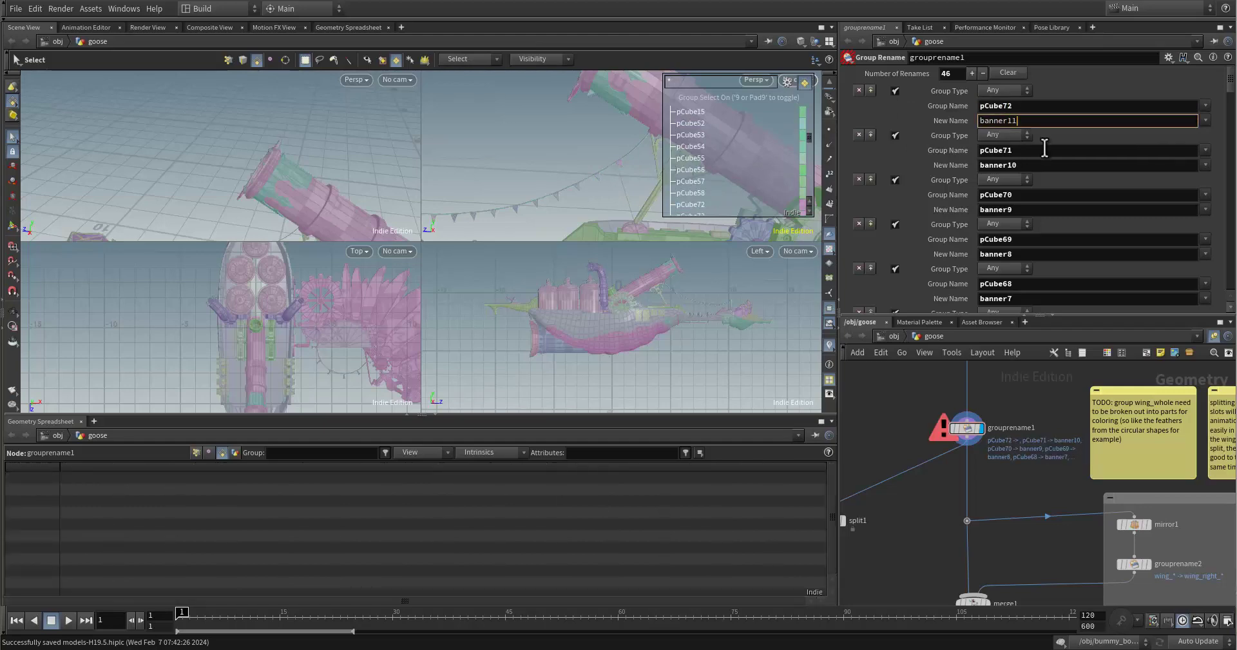
key(Tab)
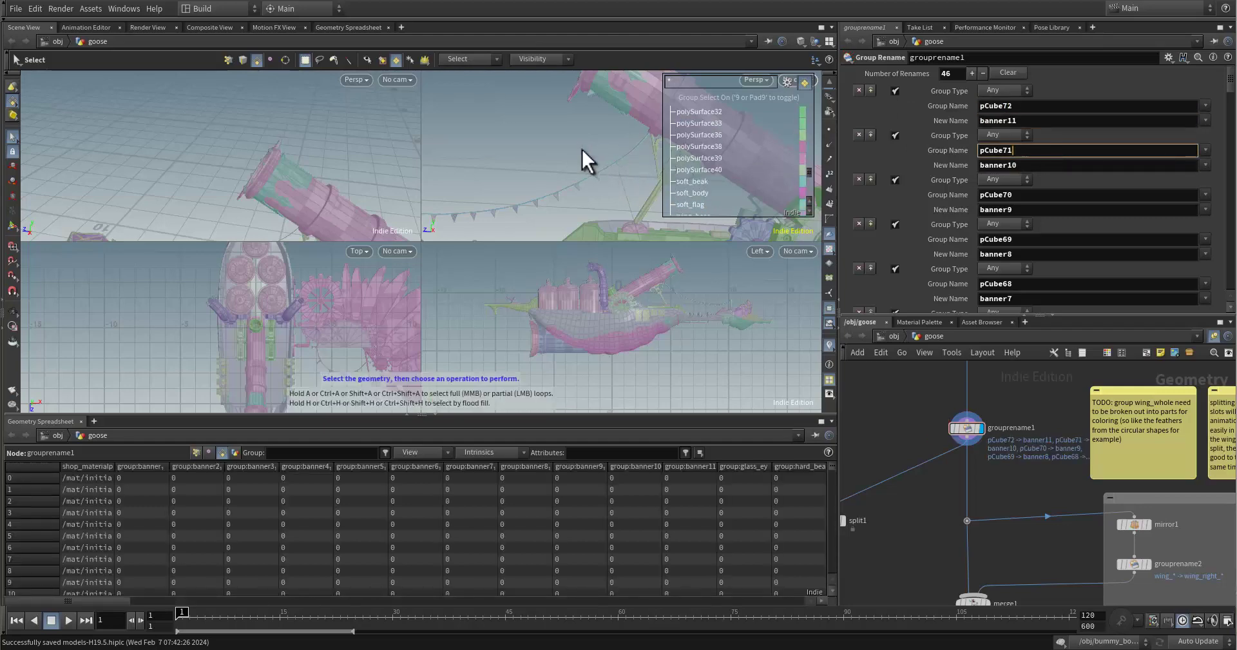
Orbit toward the goose's neck and add a rename entry for group pSphere35.
mouse_move(581, 147)
alt+mouse_down()
mouse_move(607, 122)
mouse_move(483, 193)
alt+mouse_up()
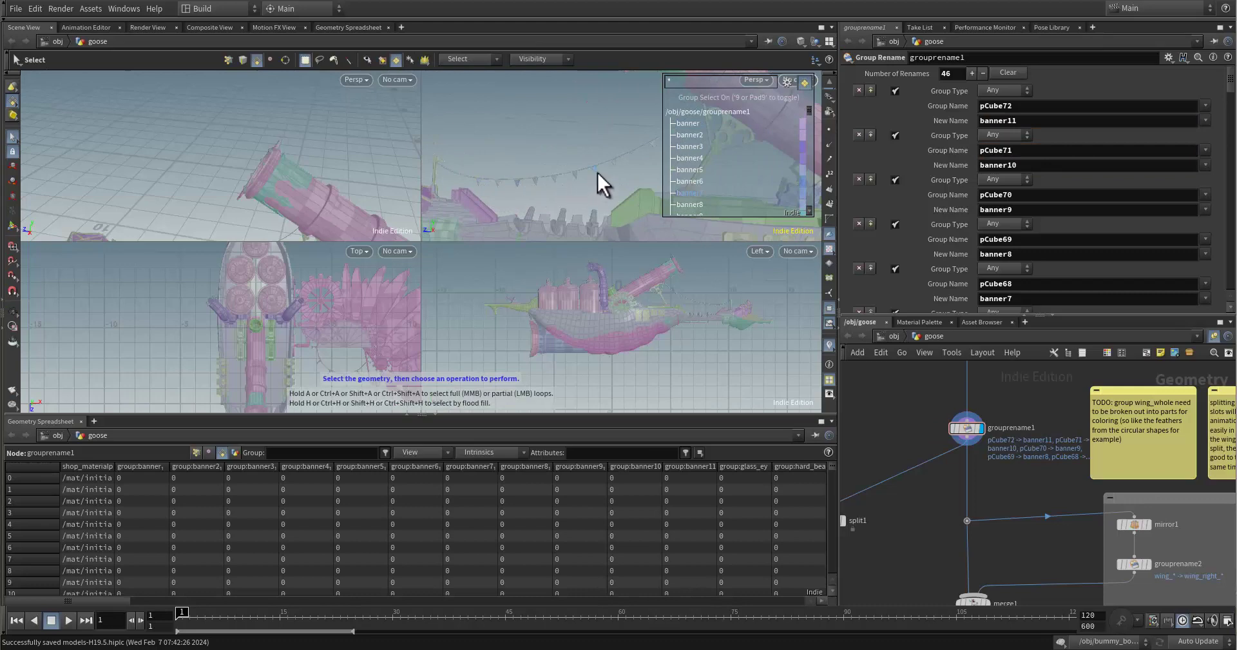
alt+drag(598, 172, 596, 161)
key(Escape)
mouse_move(519, 155)
mouse_down()
mouse_move(519, 143)
mouse_move(577, 137)
mouse_move(535, 147)
mouse_up()
key(s)
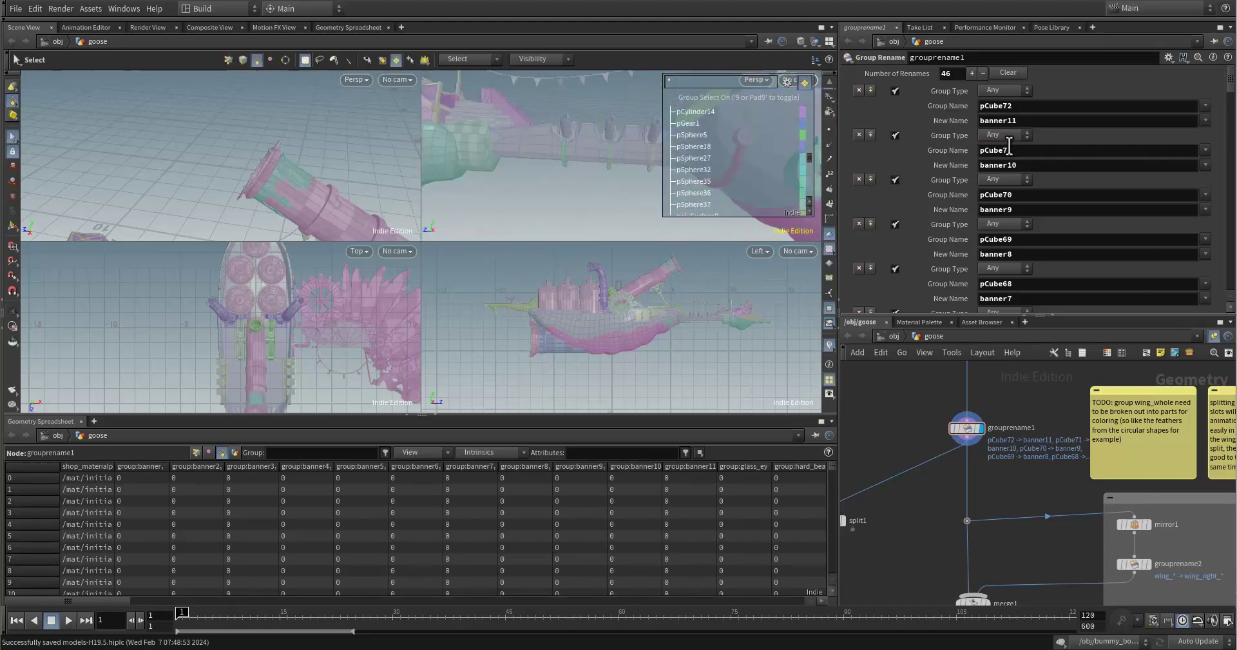
click(870, 91)
click(992, 106)
text(pS)
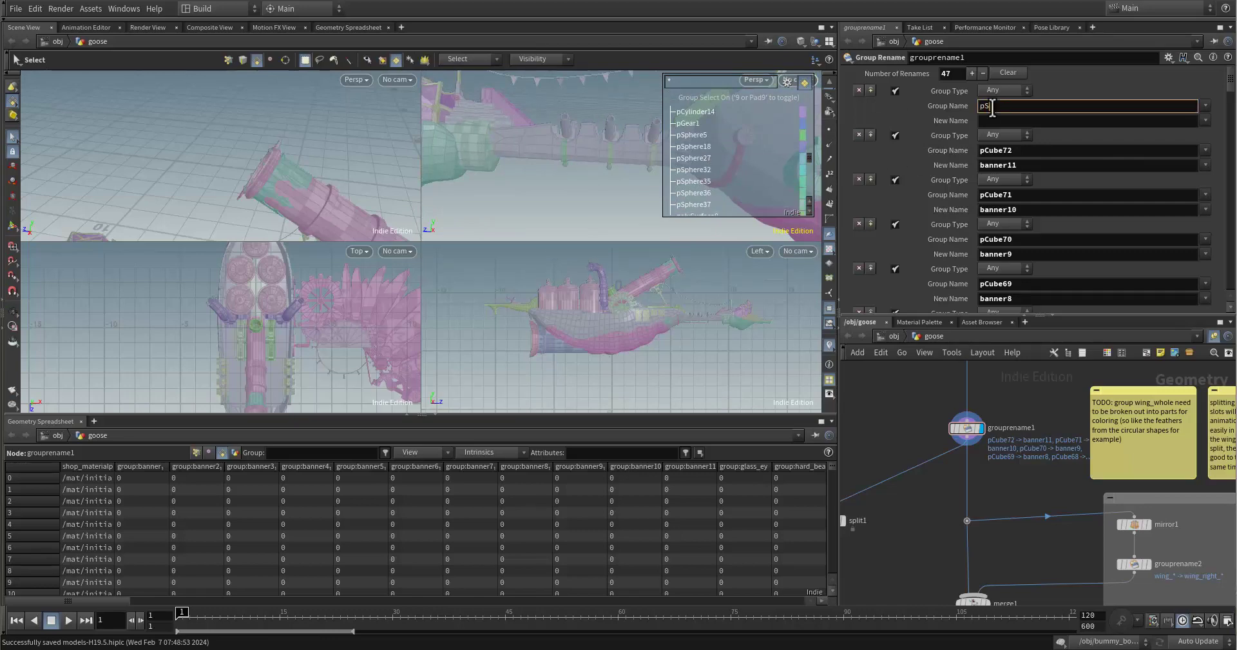
text(35)
click(1000, 120)
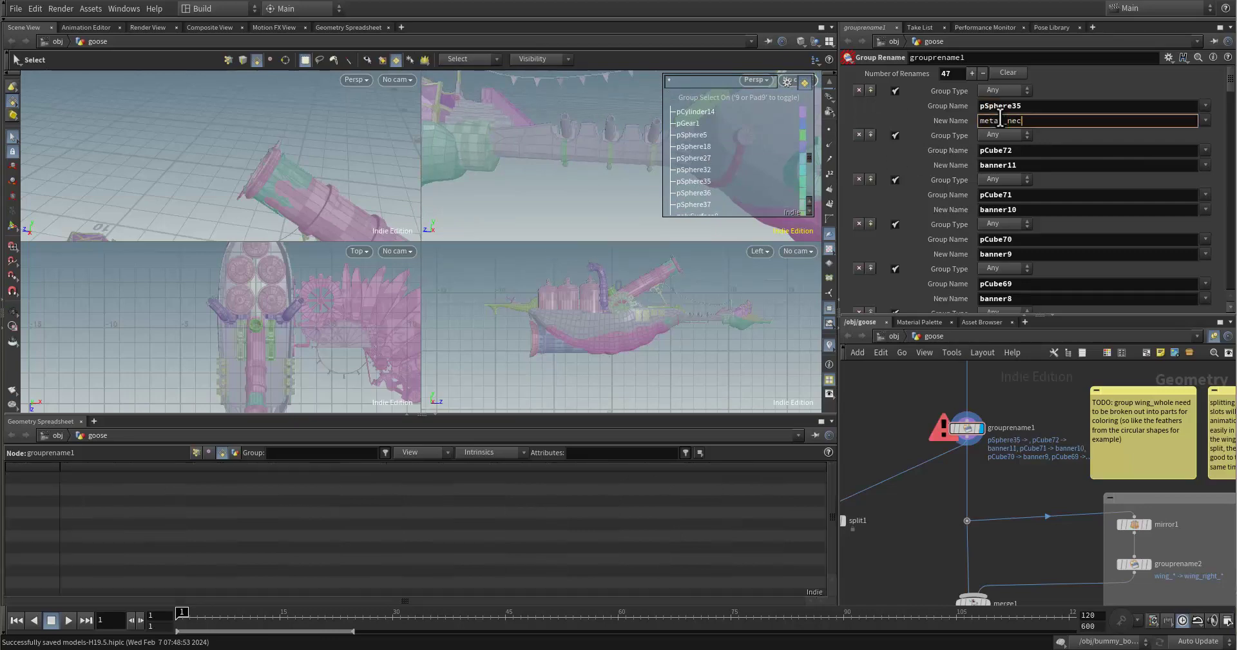